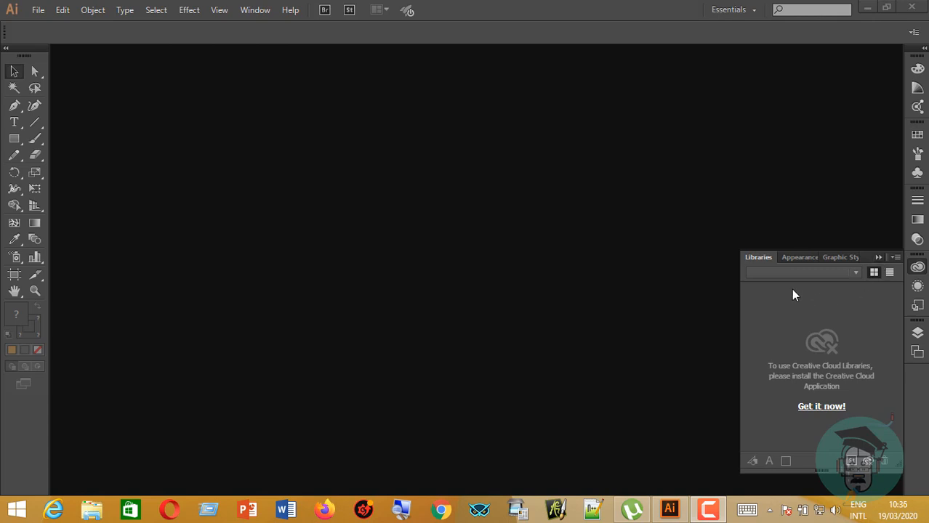
# Collapse the Libraries panel, then undock the Tools panel and move it back to its original side
pyautogui.click(877, 257)
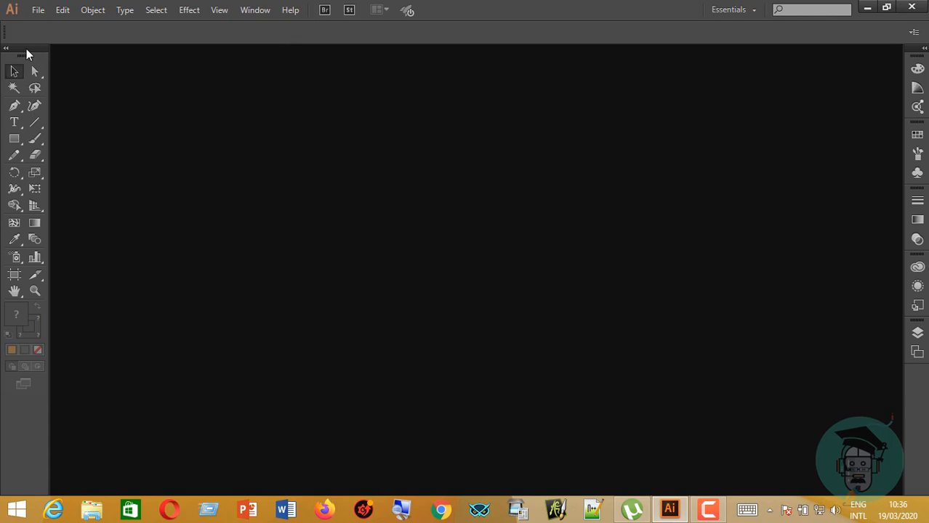
pyautogui.moveTo(27, 54); pyautogui.dragTo(234, 36)
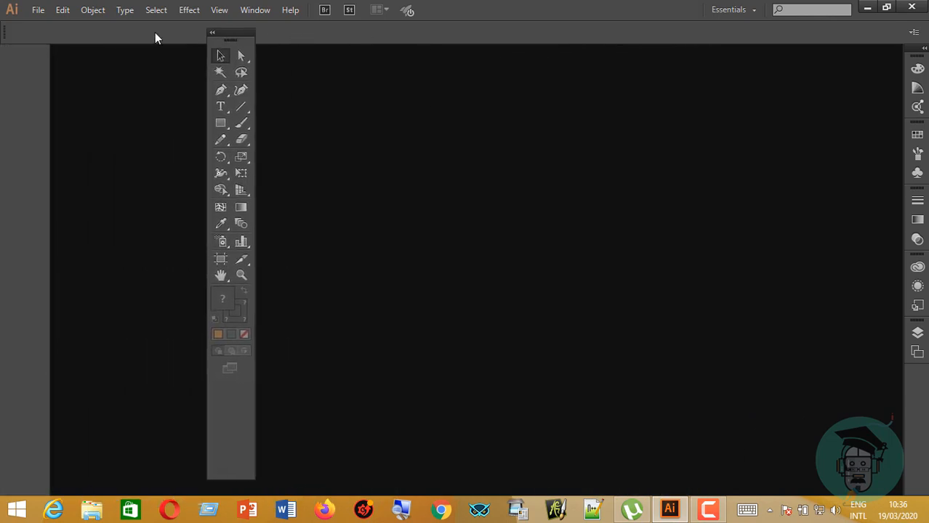
pyautogui.moveTo(155, 38); pyautogui.dragTo(32, 43)
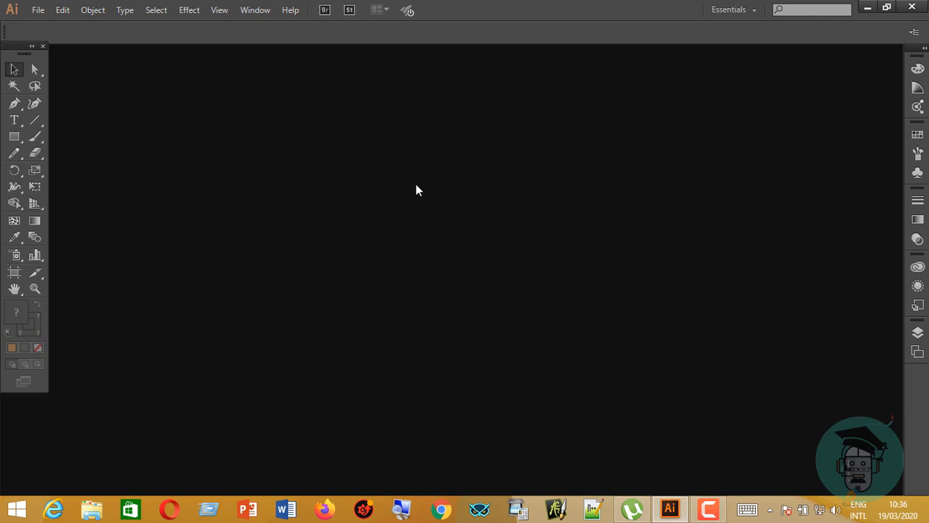
# Reset the Essentials workspace to its default layout and collapse the Libraries panel
pyautogui.click(255, 11)
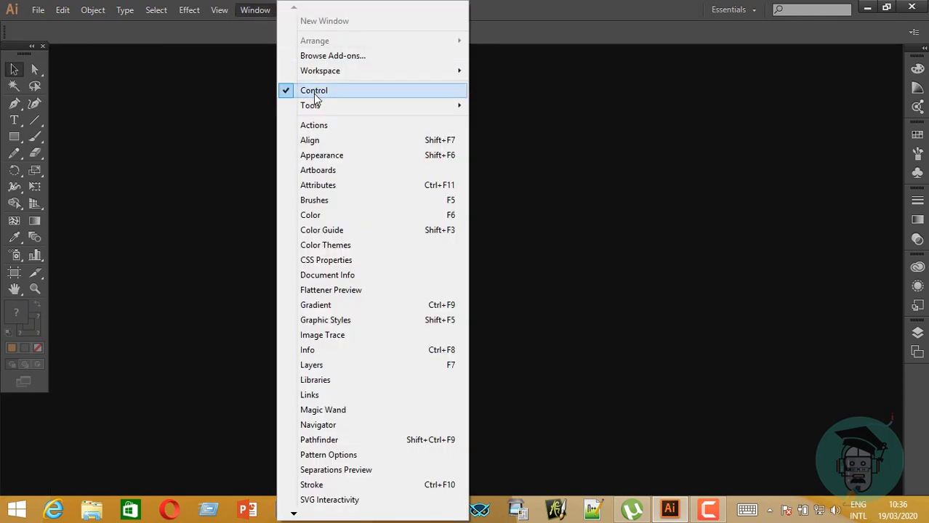
pyautogui.moveTo(314, 75)
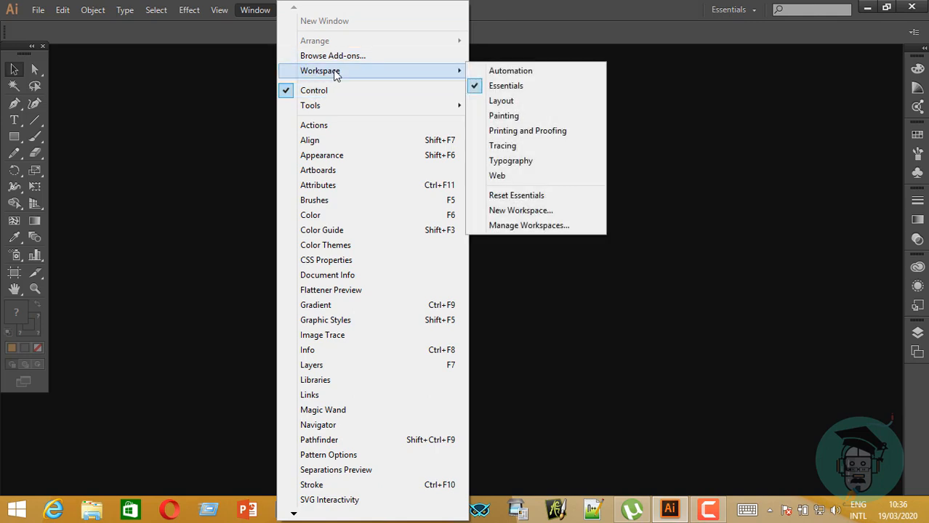
pyautogui.click(510, 201)
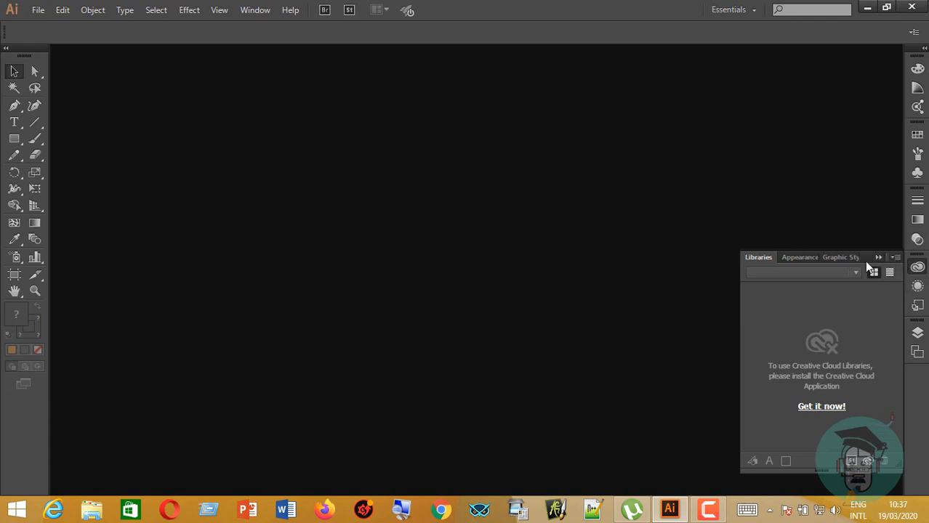
pyautogui.click(877, 258)
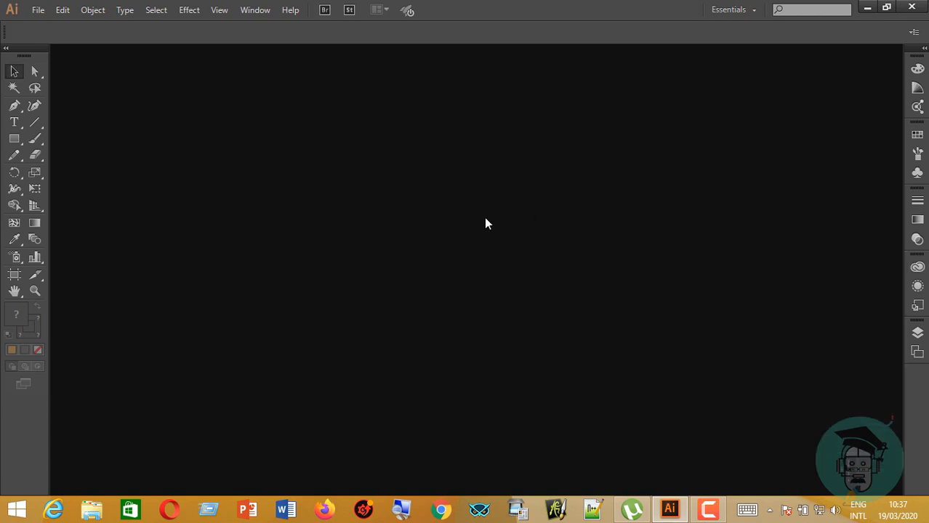
# Create a new A3 document in landscape orientation with the name left empty
pyautogui.click(41, 10)
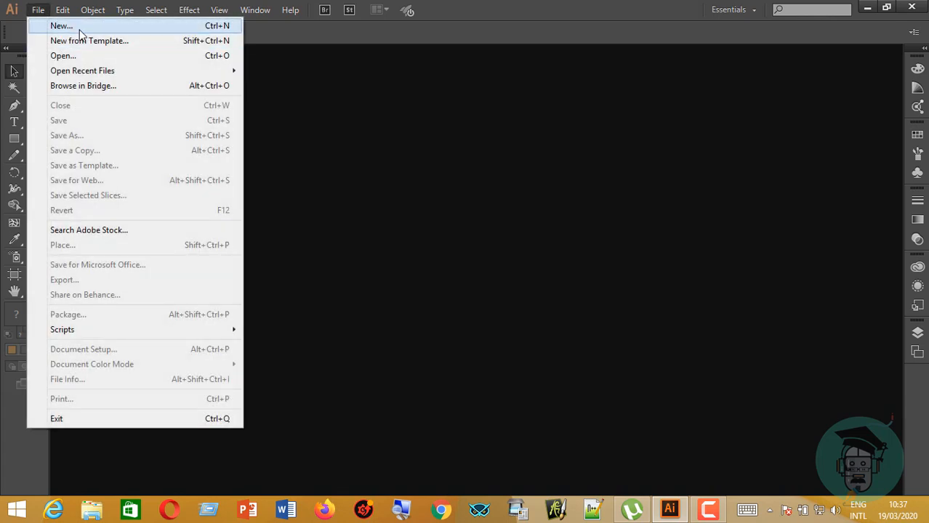
pyautogui.click(79, 25)
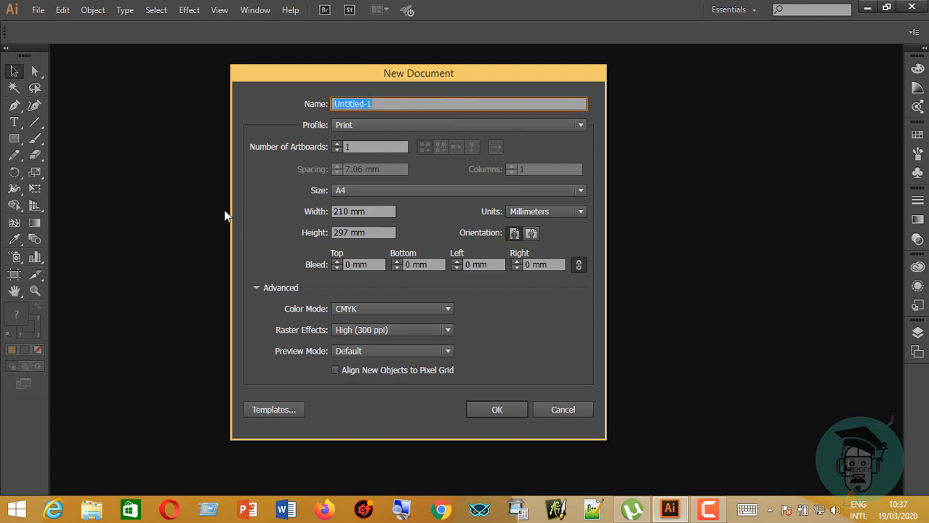
pyautogui.click(386, 103)
pyautogui.hotkey('ctrl', 'a')
pyautogui.click(391, 103)
pyautogui.hotkey('ctrl', 'a')
pyautogui.press('BackSpace')
pyautogui.click(580, 192)
pyautogui.click(367, 283)
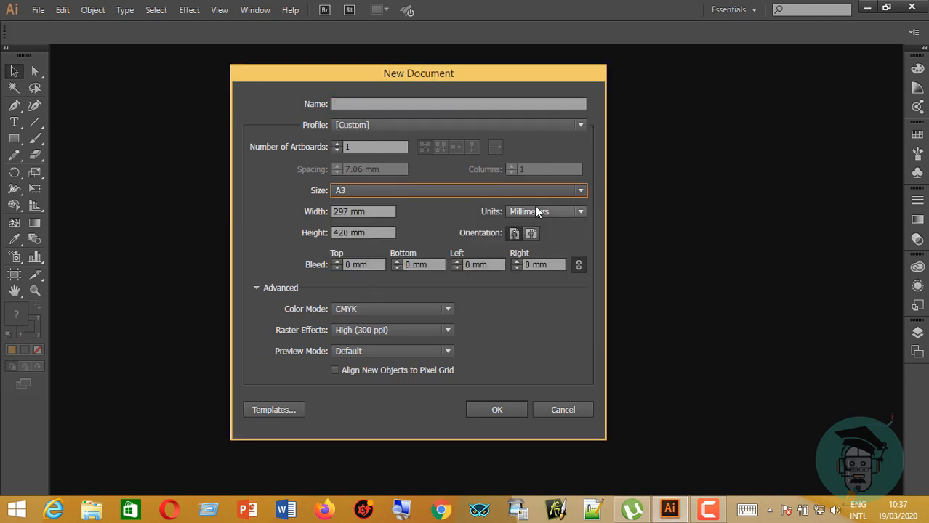
pyautogui.click(531, 233)
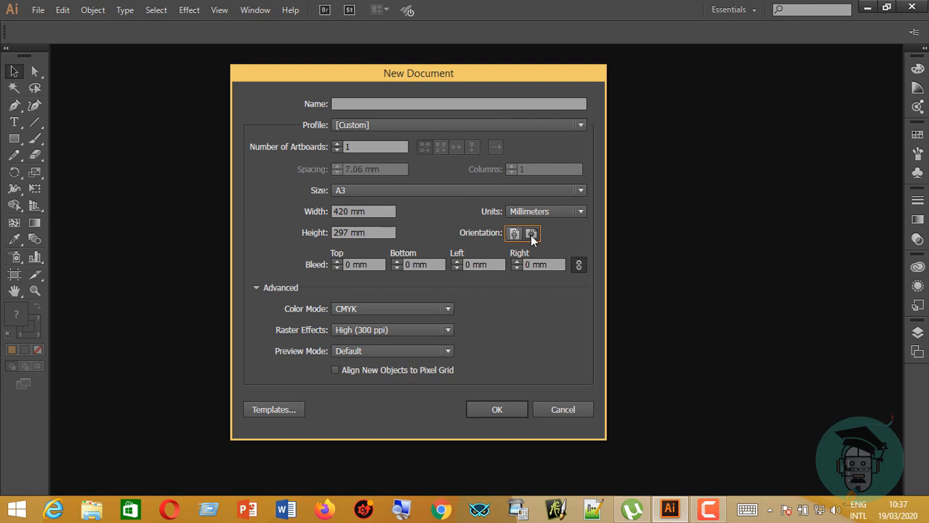
pyautogui.click(497, 407)
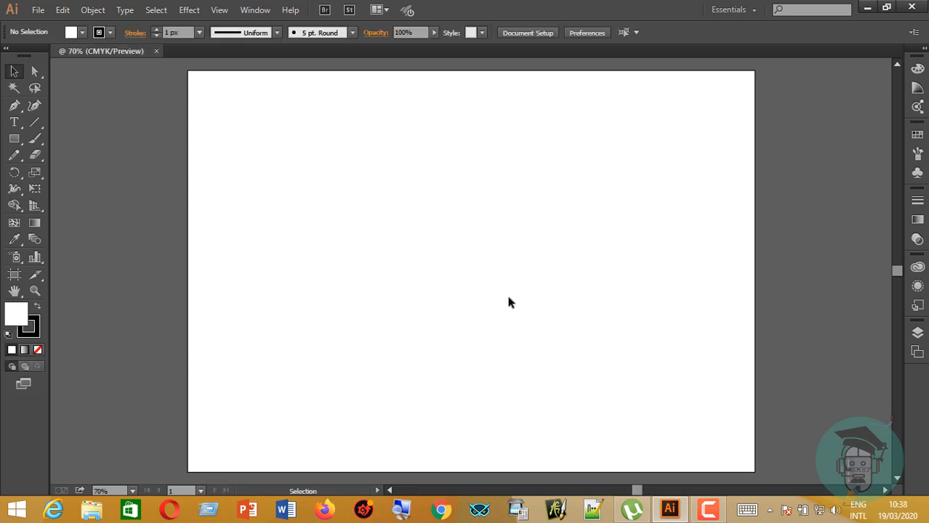
# Draw a trial circle about 76 mm wide on the artboard with the Ellipse tool and delete it
pyautogui.click(17, 141)
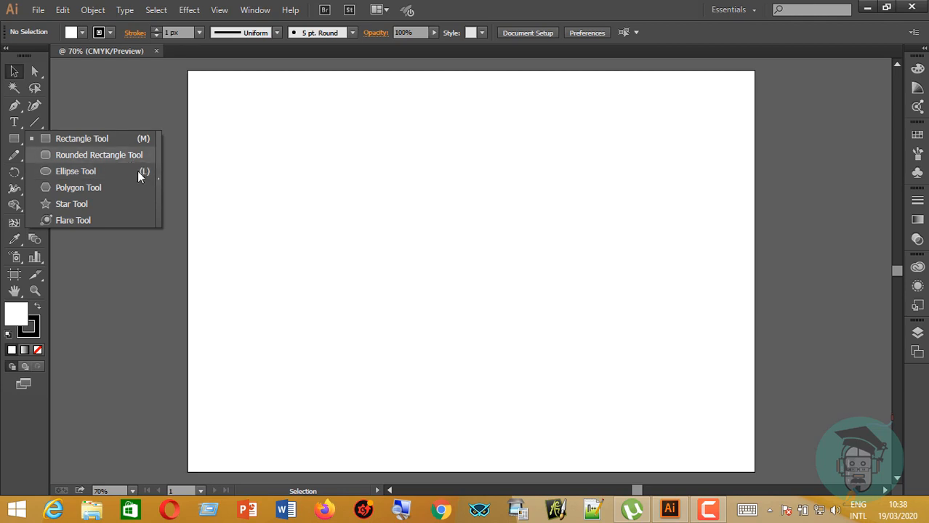
pyautogui.click(76, 172)
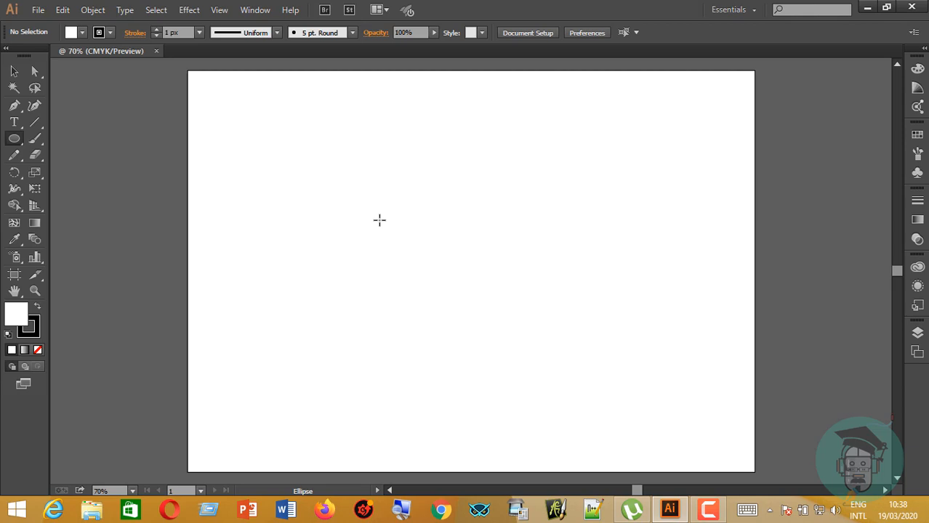
pyautogui.moveTo(432, 216); pyautogui.dragTo(534, 318)
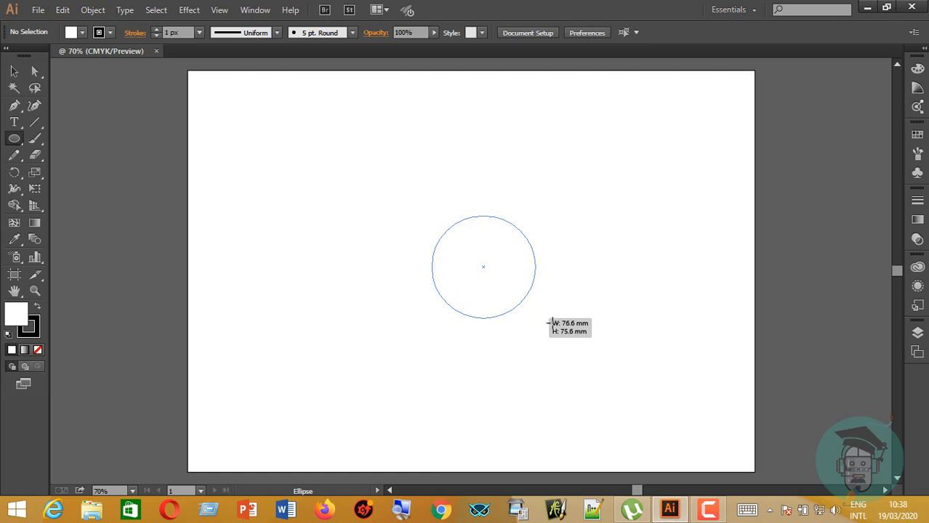
pyautogui.press('Delete')
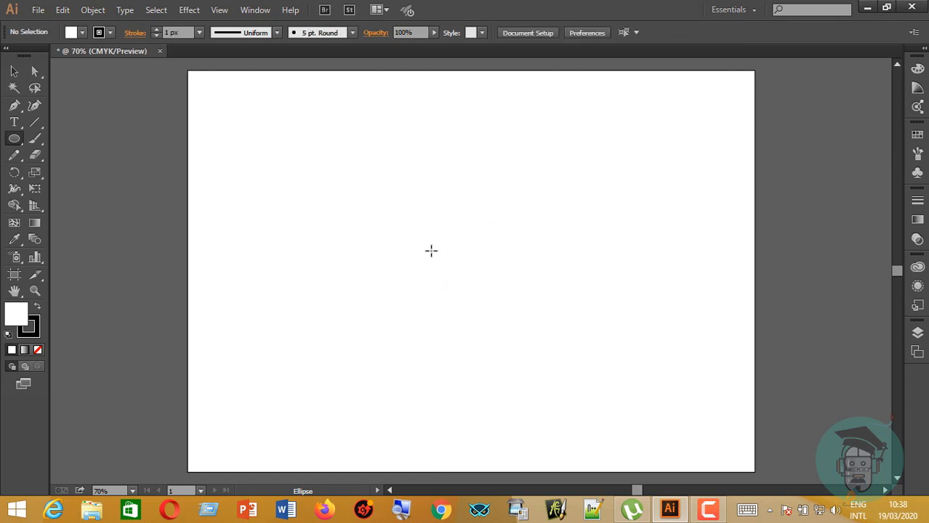
pyautogui.click(13, 71)
pyautogui.moveTo(378, 178); pyautogui.dragTo(627, 356)
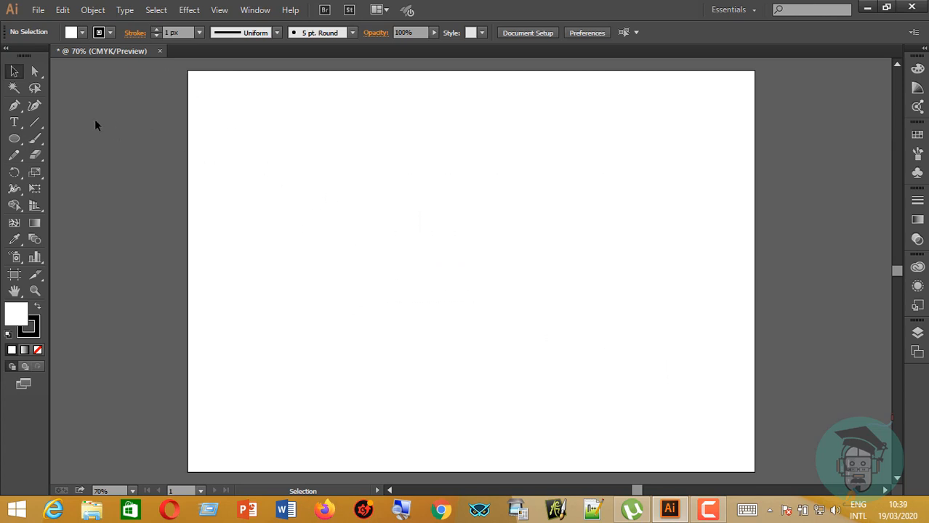
# Draw two more trial circles, the first about 87 mm wide, deleting each one after drawing
pyautogui.click(13, 138)
pyautogui.moveTo(391, 218); pyautogui.dragTo(508, 333)
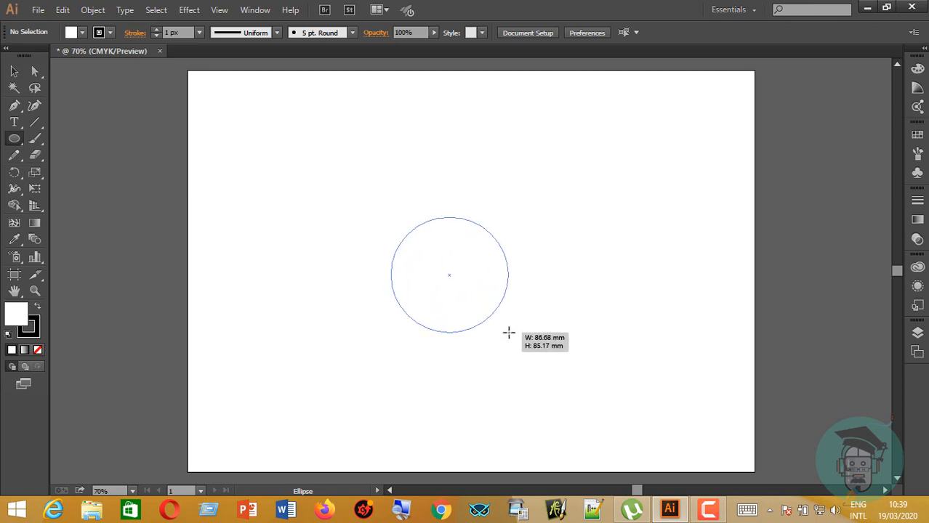
pyautogui.moveTo(509, 333); pyautogui.dragTo(509, 332)
pyautogui.press('Delete')
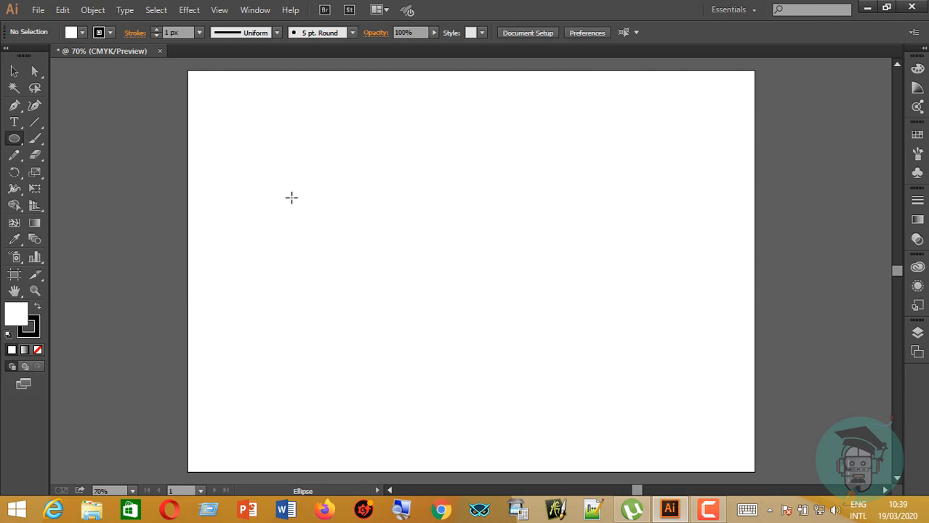
pyautogui.moveTo(338, 210); pyautogui.dragTo(483, 352)
pyautogui.press('Delete')
pyautogui.click(219, 10)
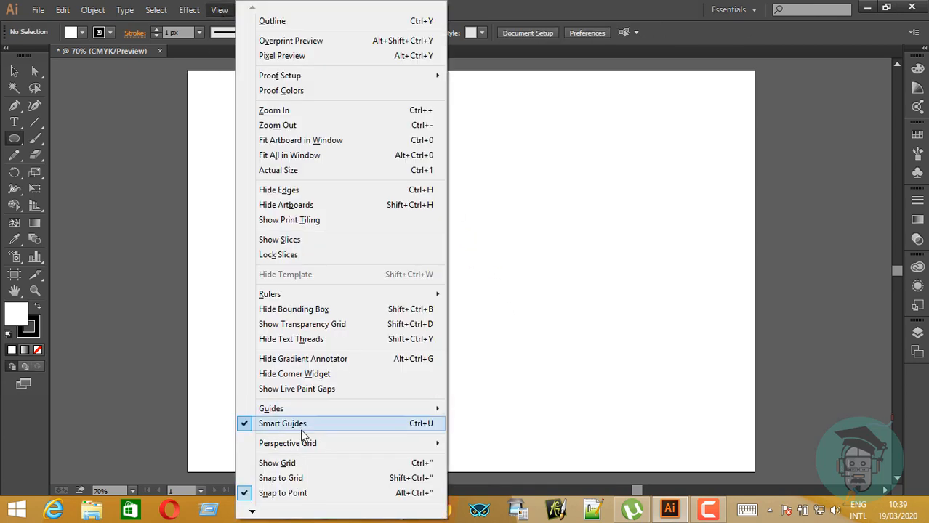
pyautogui.click(182, 267)
pyautogui.click(216, 243)
pyautogui.click(487, 274)
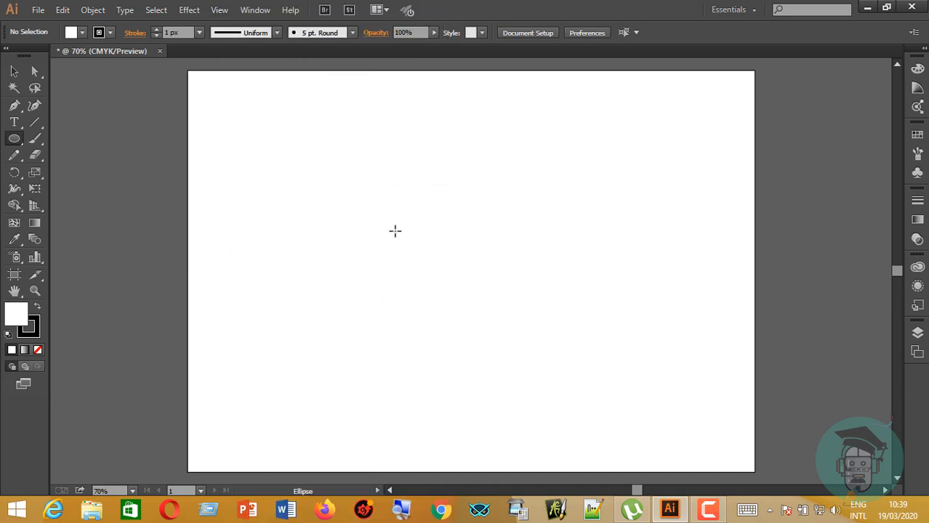
pyautogui.click(14, 72)
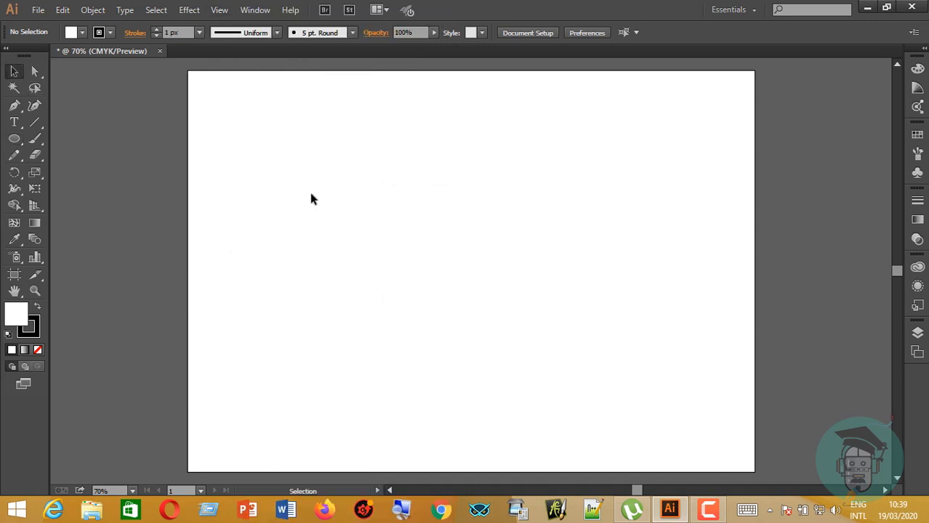
pyautogui.moveTo(268, 146); pyautogui.dragTo(639, 407)
# Draw two trial rectangles, swapping the fill and stroke colours in between, and undo each rectangle
pyautogui.click(19, 140)
pyautogui.click(50, 139)
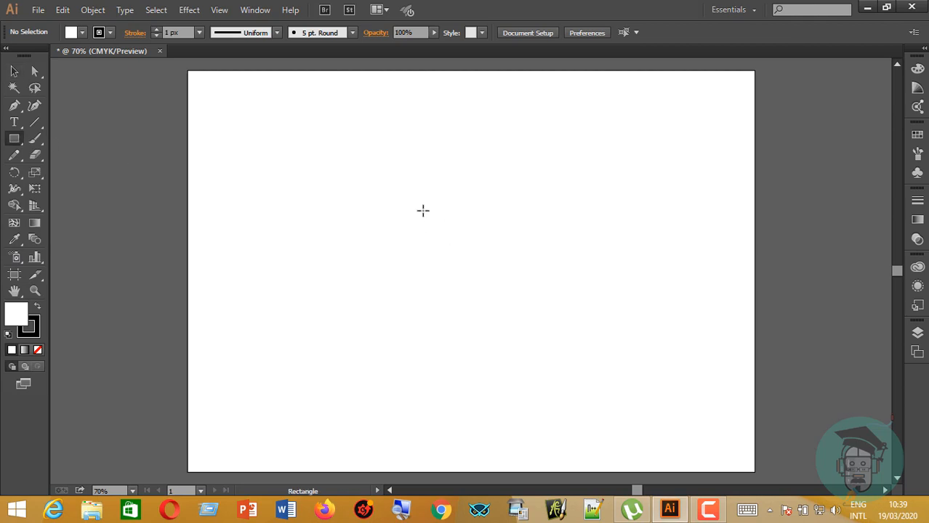
pyautogui.moveTo(415, 204); pyautogui.dragTo(509, 387)
pyautogui.hotkey('ctrl', 'z')
pyautogui.click(38, 306)
pyautogui.moveTo(364, 185); pyautogui.dragTo(450, 396)
pyautogui.hotkey('ctrl', 'z')
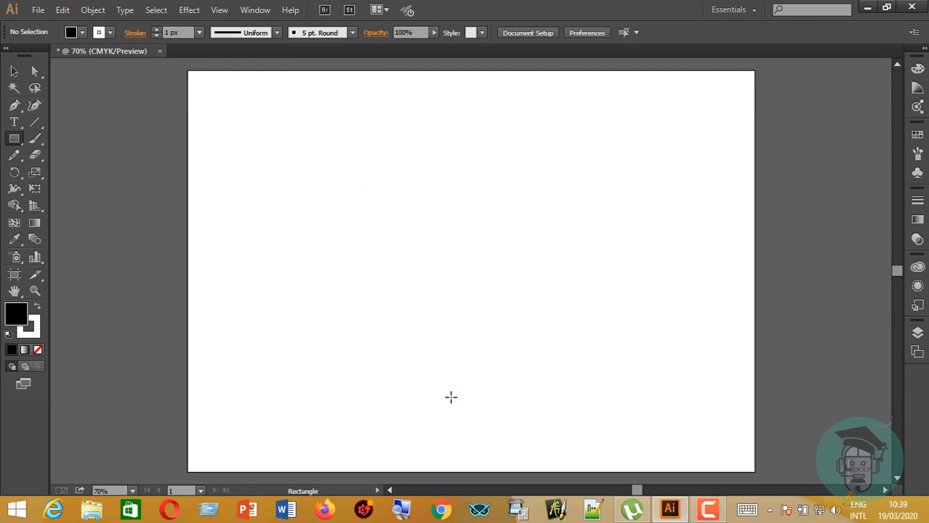
# Close the unnamed document without saving and create an A3 landscape document named logo
pyautogui.click(160, 51)
pyautogui.click(525, 269)
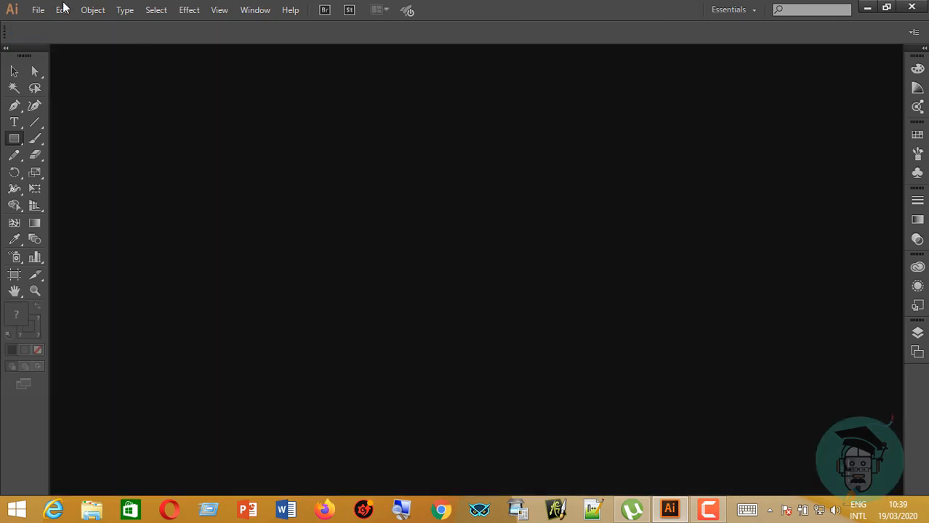
pyautogui.click(41, 14)
pyautogui.click(54, 22)
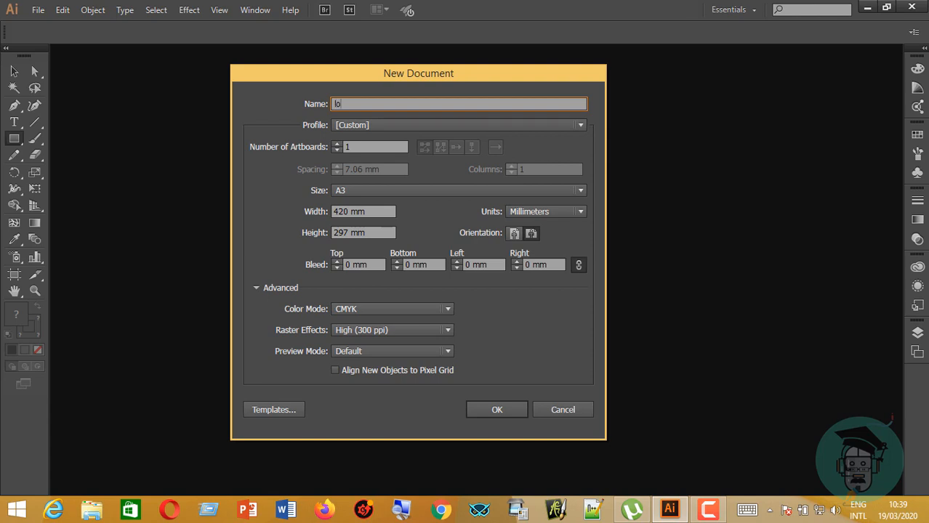
pyautogui.write('go')
pyautogui.click(515, 410)
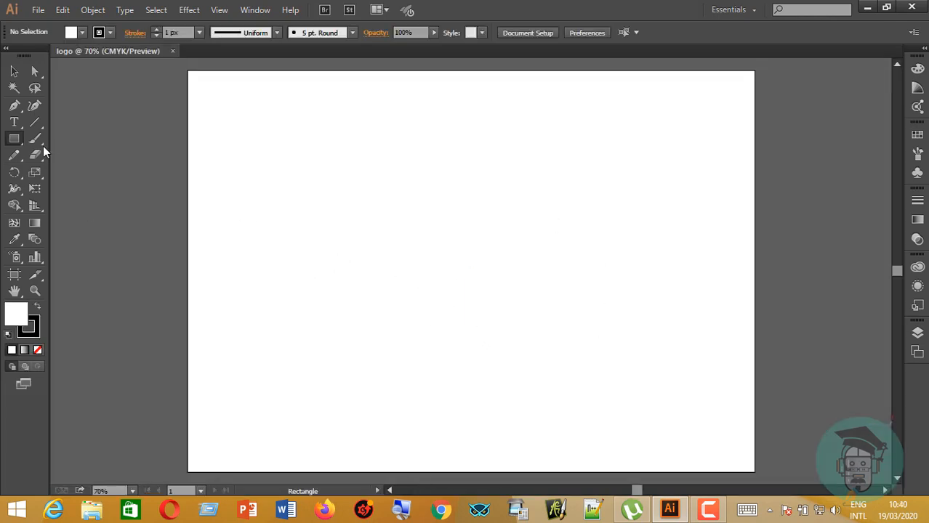
# Draw a large circle outward from its centre with the Ellipse tool and move it to the artboard's middle
pyautogui.moveTo(14, 138); pyautogui.dragTo(51, 171)
pyautogui.moveTo(424, 220); pyautogui.dragTo(527, 303)
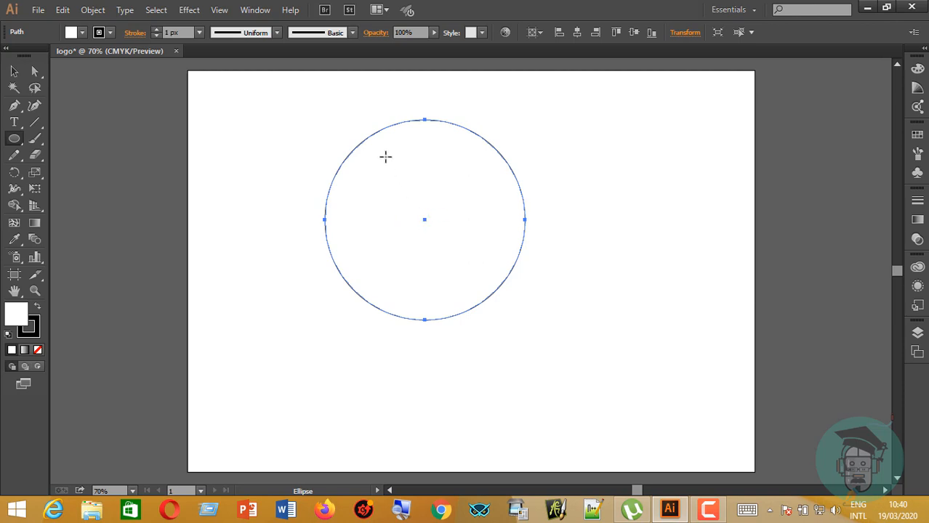
pyautogui.click(14, 70)
pyautogui.moveTo(427, 223); pyautogui.dragTo(472, 272)
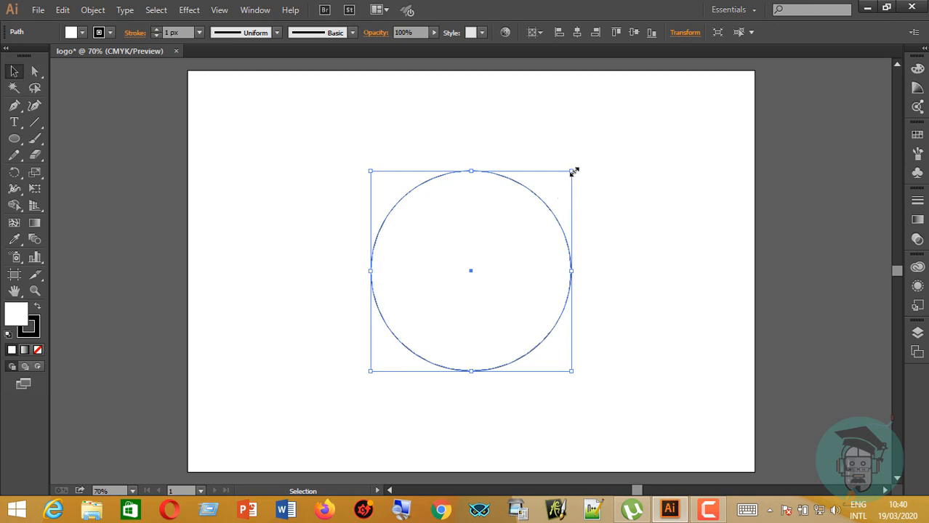
# Scale the circle down proportionally about its centre to roughly half its size
pyautogui.moveTo(574, 172); pyautogui.dragTo(531, 211)
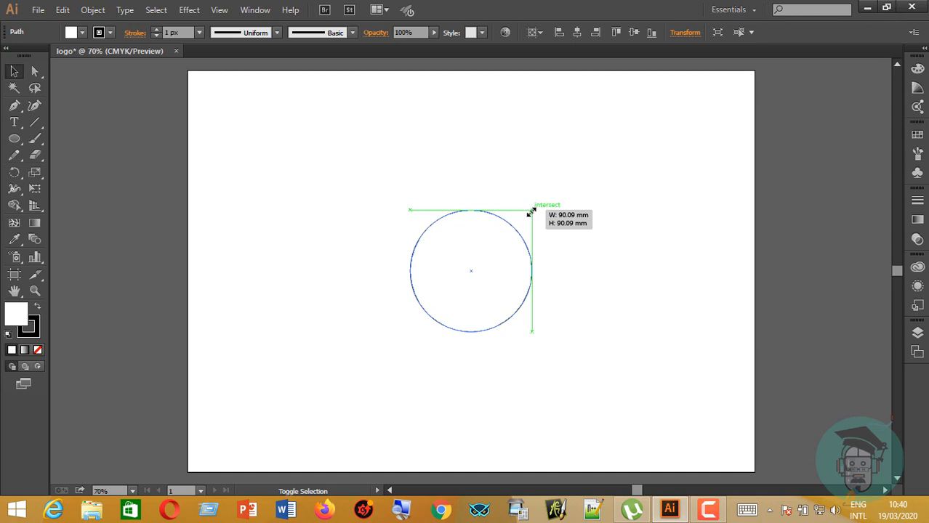
pyautogui.moveTo(531, 211); pyautogui.dragTo(527, 216)
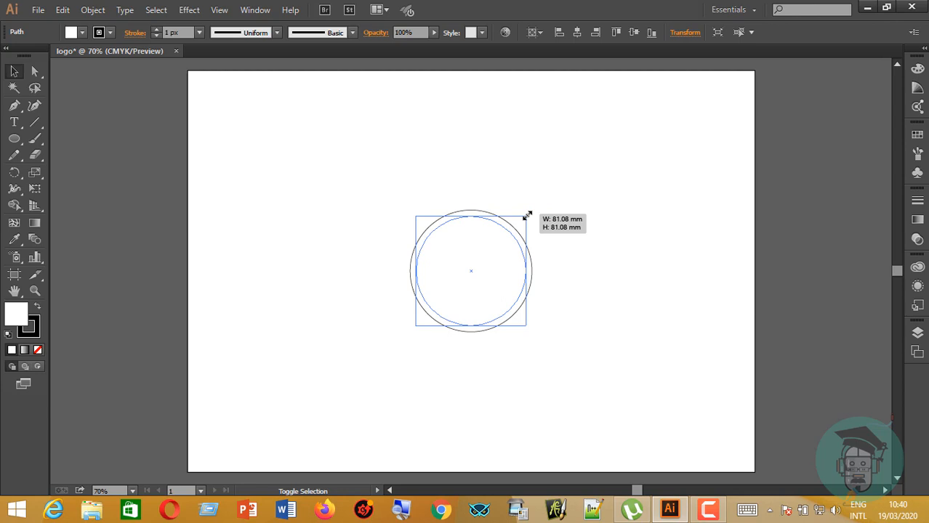
pyautogui.moveTo(527, 215)
pyautogui.mouseDown()
pyautogui.moveTo(550, 190)
pyautogui.moveTo(525, 210)
pyautogui.mouseUp()
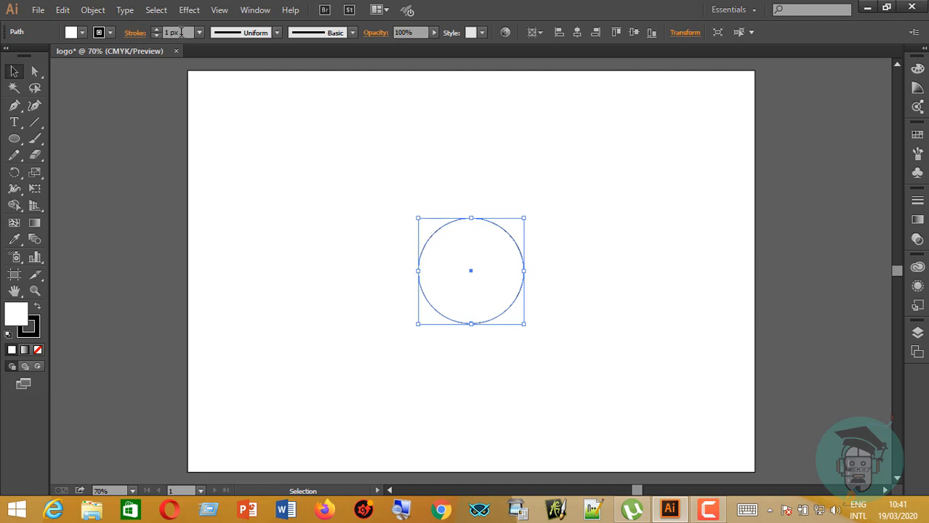
# Set the circle's stroke weight to 14 px and move the circle toward the artboard's upper left
pyautogui.scroll(2, 181, 33)
pyautogui.scroll(8, 181, 32)
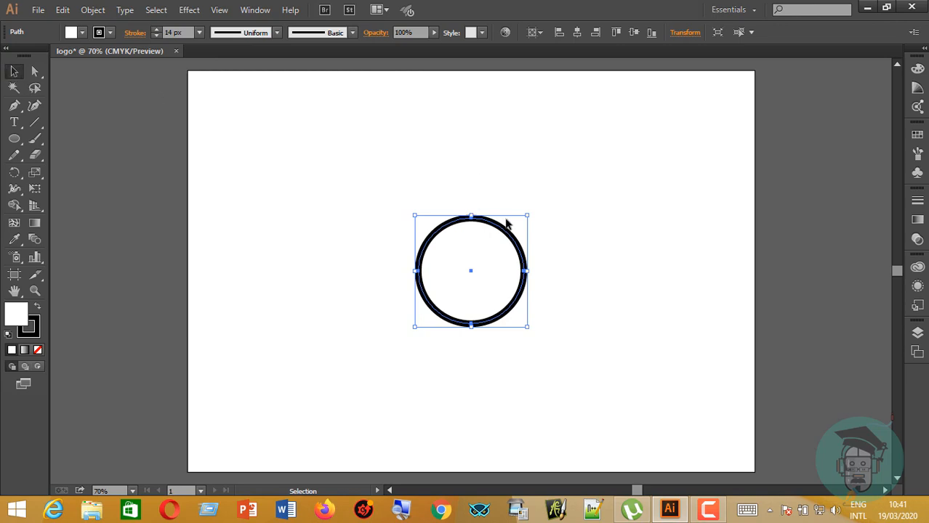
pyautogui.moveTo(504, 226); pyautogui.dragTo(417, 182)
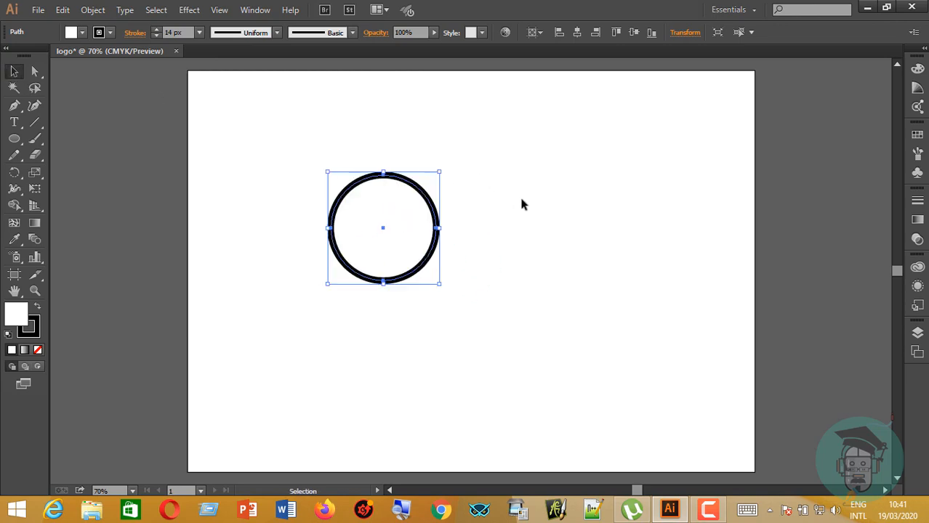
pyautogui.click(501, 203)
# Set the circle's fill to None, make the stroke the active colour and deselect the circle
pyautogui.click(330, 208)
pyautogui.click(39, 349)
pyautogui.click(36, 331)
pyautogui.click(432, 332)
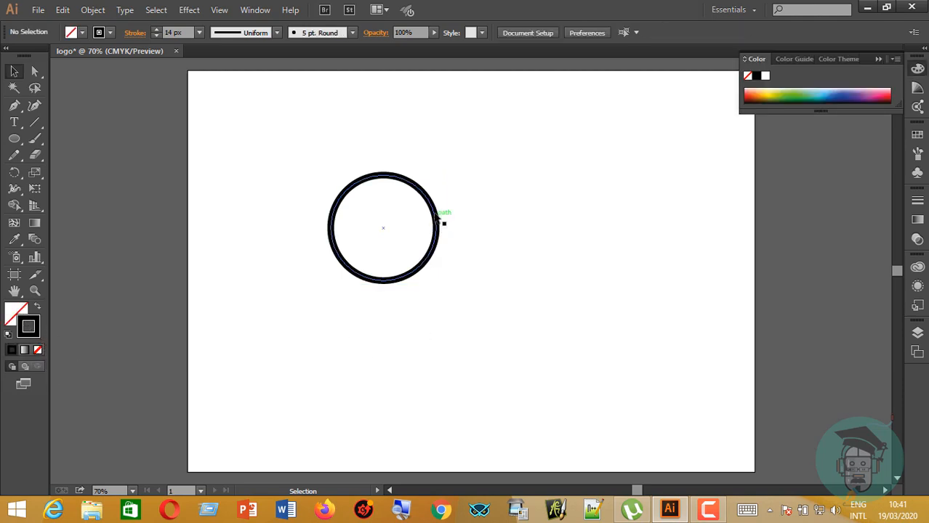
# Move the circle slightly and place a copy directly to its right so the two thick strokes meet side by side
pyautogui.moveTo(439, 215); pyautogui.dragTo(509, 216)
pyautogui.click(483, 216)
pyautogui.click(451, 214)
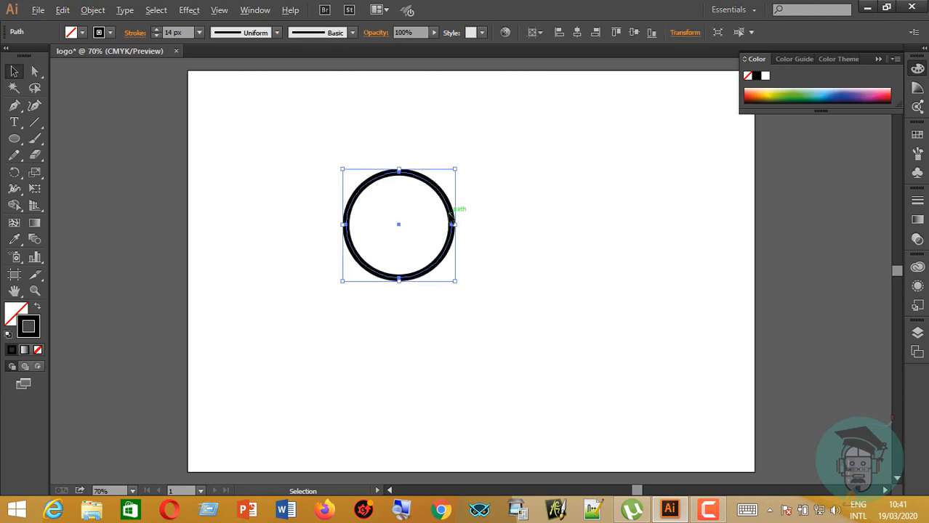
pyautogui.moveTo(450, 214); pyautogui.dragTo(558, 216)
pyautogui.click(591, 297)
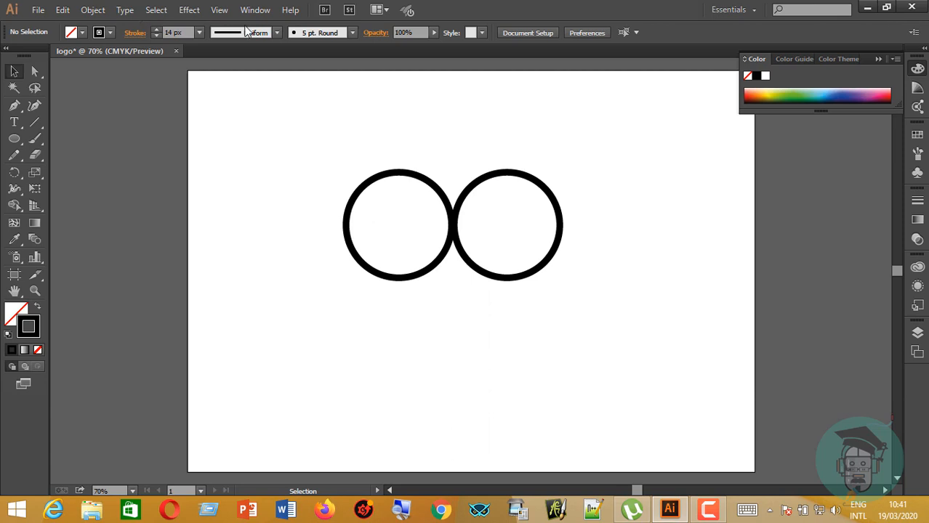
# Show the grid and move both circles horizontally about 10.5 mm to the right
pyautogui.click(221, 11)
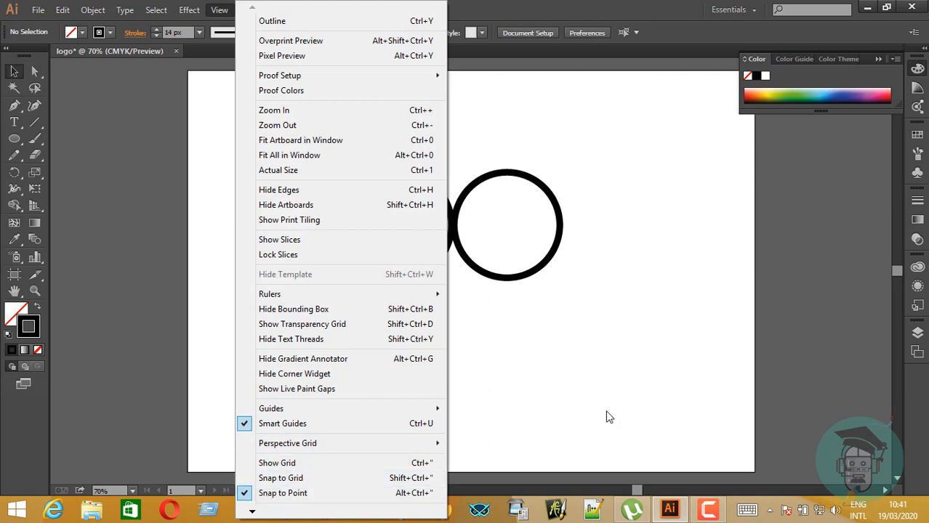
pyautogui.click(325, 463)
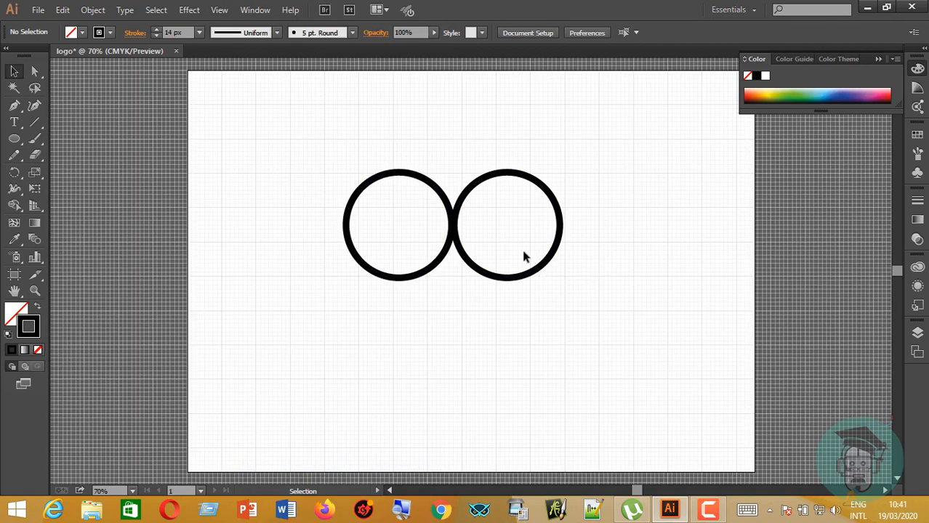
pyautogui.moveTo(331, 147); pyautogui.dragTo(609, 316)
pyautogui.moveTo(453, 224); pyautogui.dragTo(473, 226)
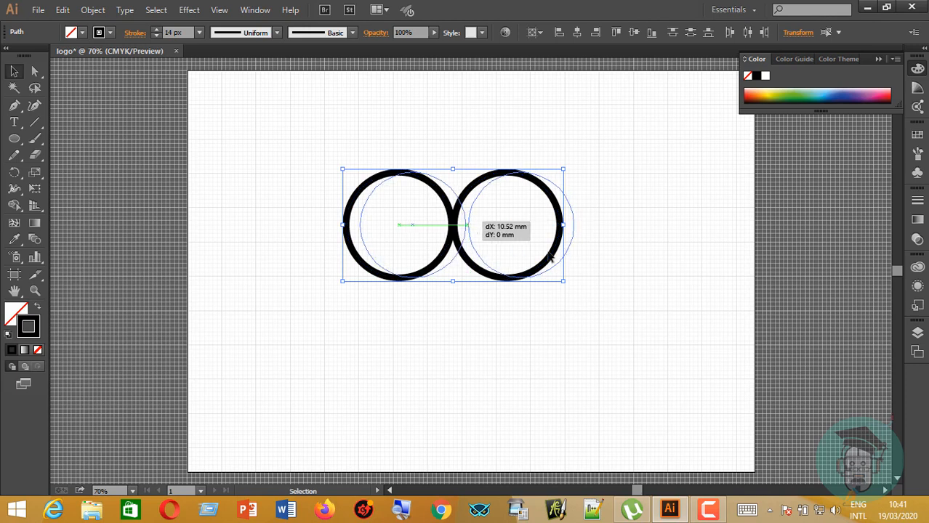
pyautogui.click(624, 264)
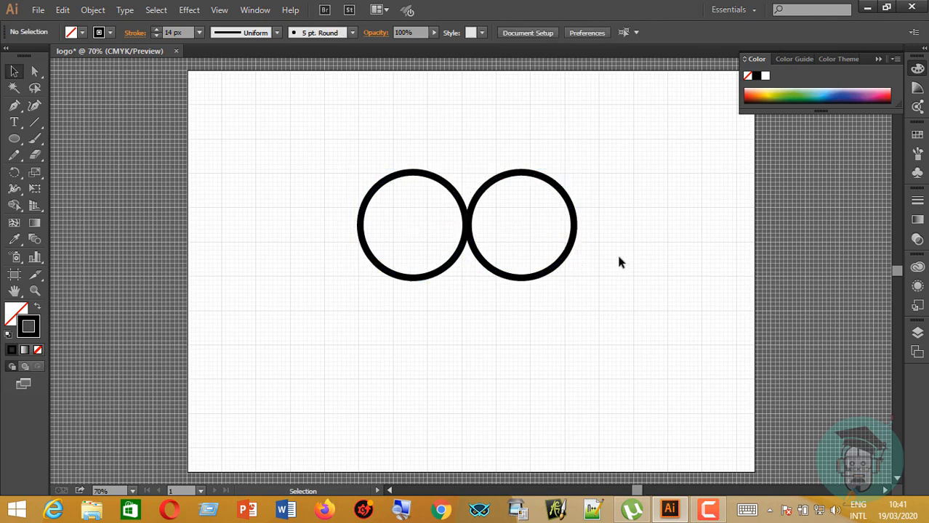
# In Outline view, move the right circle slightly left until its path touches the left circle's path, and return to Preview
pyautogui.press('+')
pyautogui.hotkey('ctrl', '+')
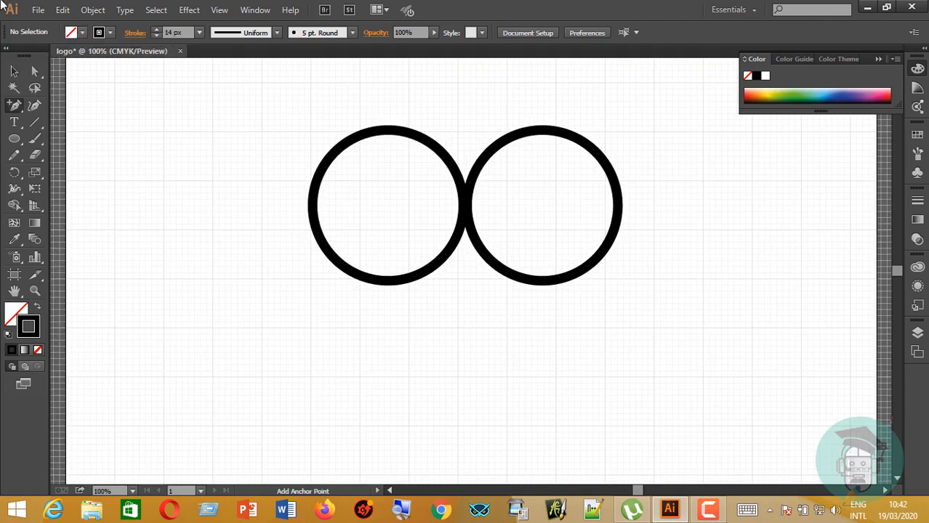
pyautogui.hotkey('ctrl', 'y')
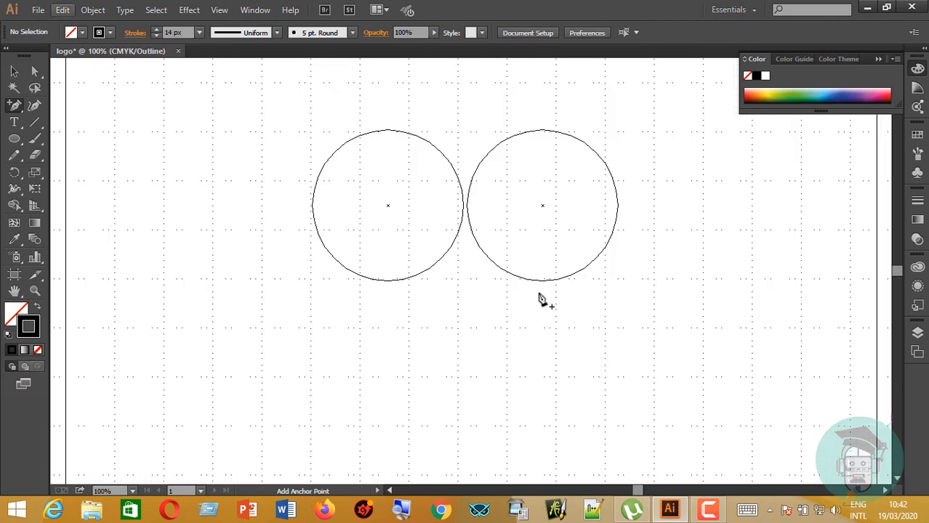
pyautogui.click(687, 331)
pyautogui.click(584, 279)
pyautogui.click(13, 71)
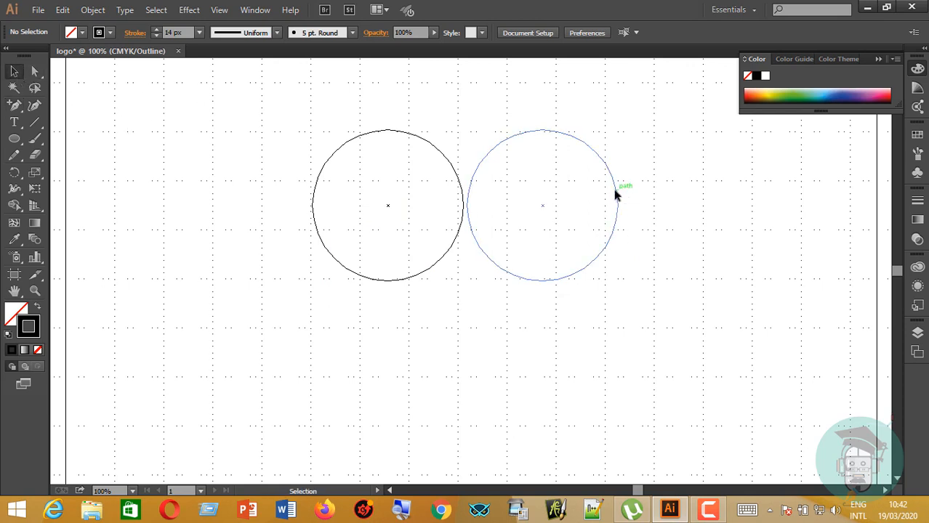
pyautogui.moveTo(615, 194); pyautogui.dragTo(612, 192)
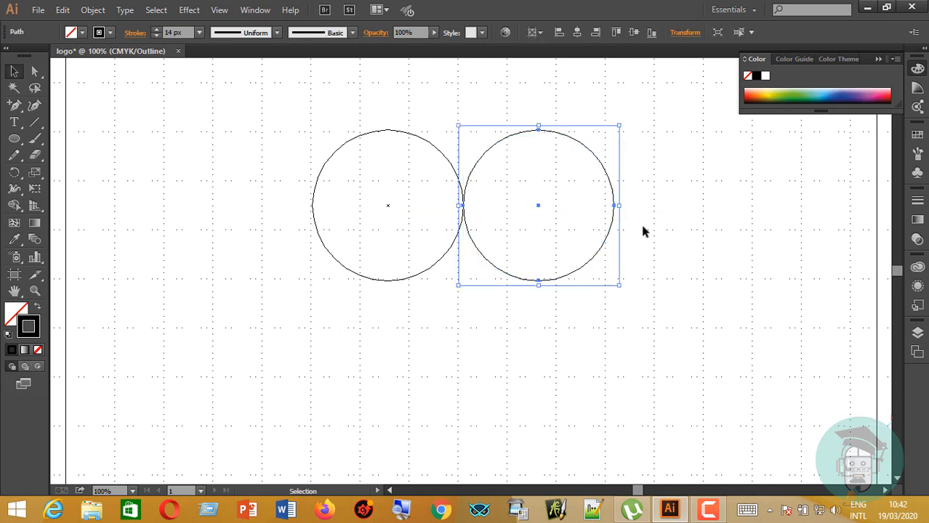
pyautogui.click(676, 256)
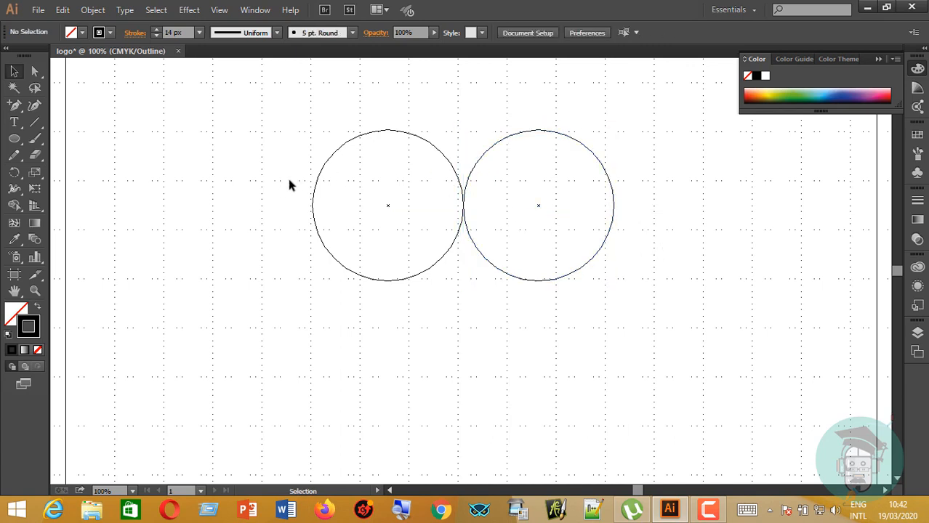
pyautogui.press('ctrl')
pyautogui.hotkey('ctrl', 'y')
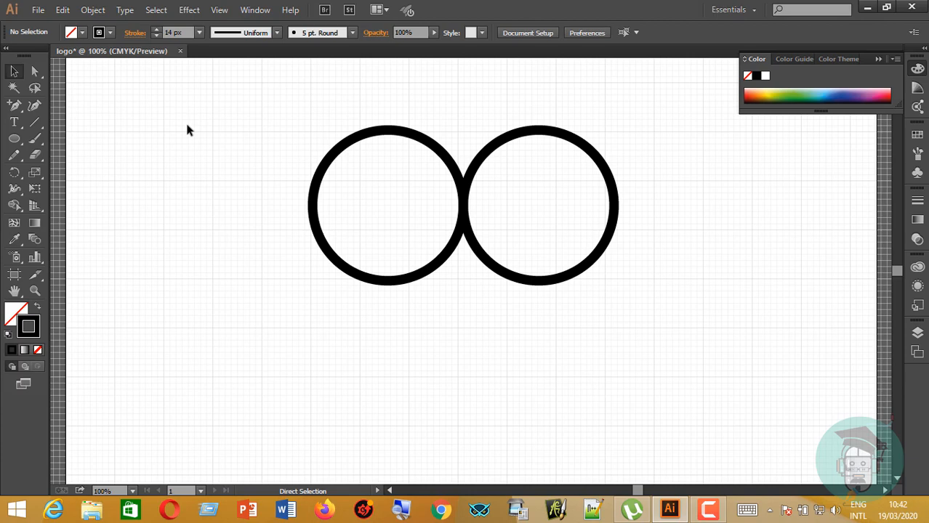
# Show the rulers and place a horizontal guide along the upper outer edge of the two circles
pyautogui.hotkey('ctrl', 'r')
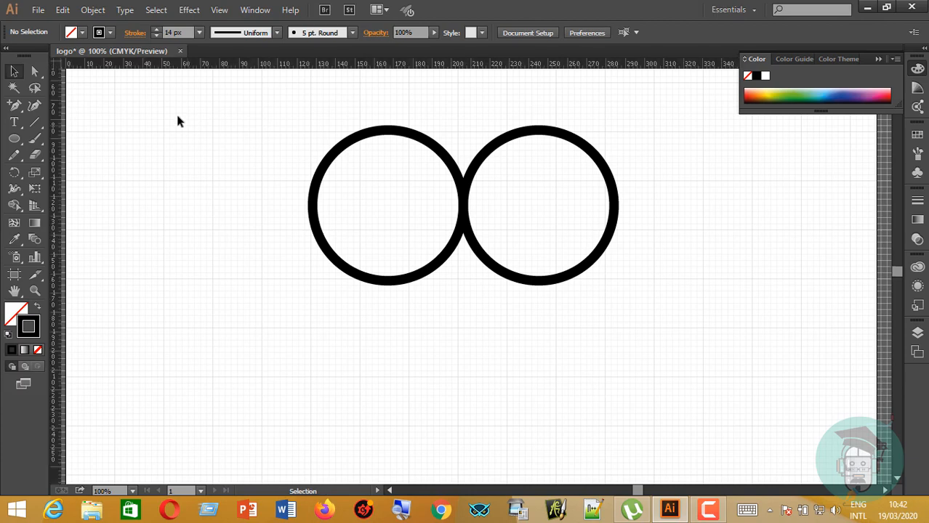
pyautogui.moveTo(302, 68); pyautogui.dragTo(298, 125)
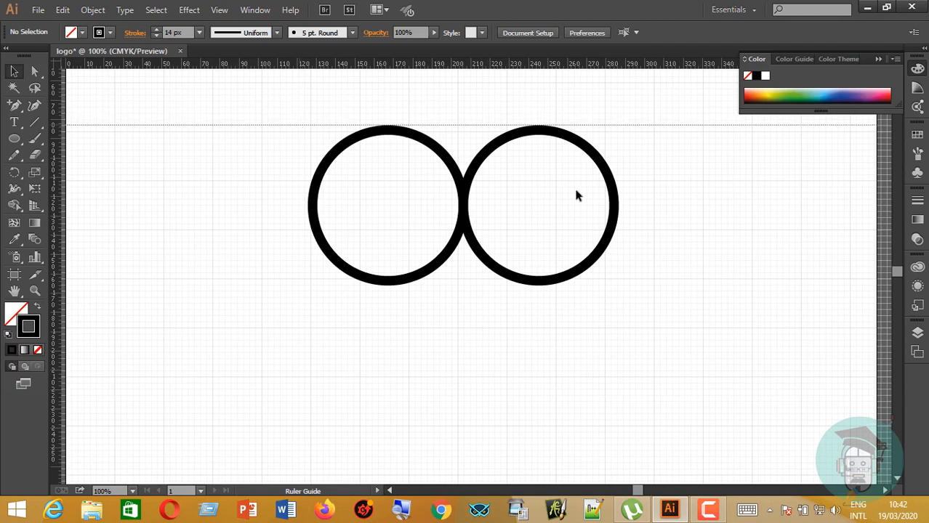
pyautogui.click(595, 154)
pyautogui.click(255, 240)
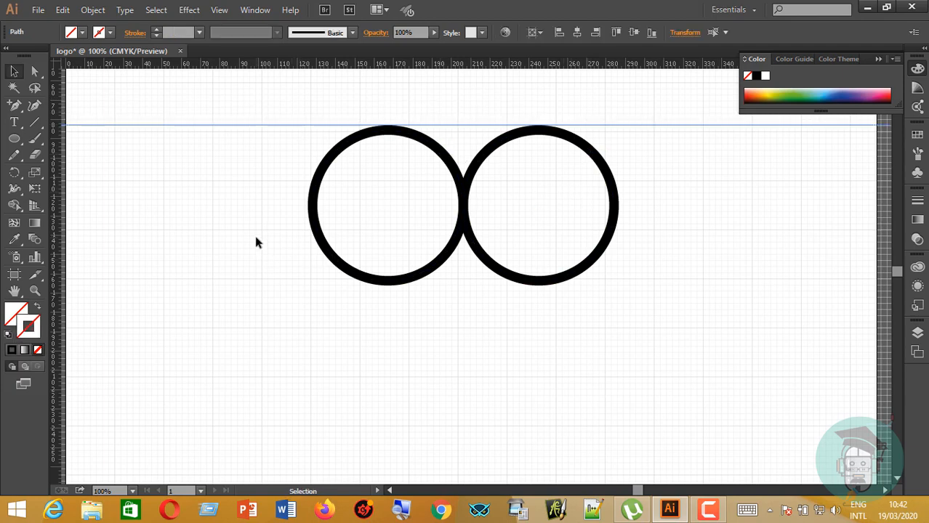
# In Outline view, align the guide with the tops of the circle paths, add another along their bottoms, and return to Preview
pyautogui.hotkey('ctrl', 'y')
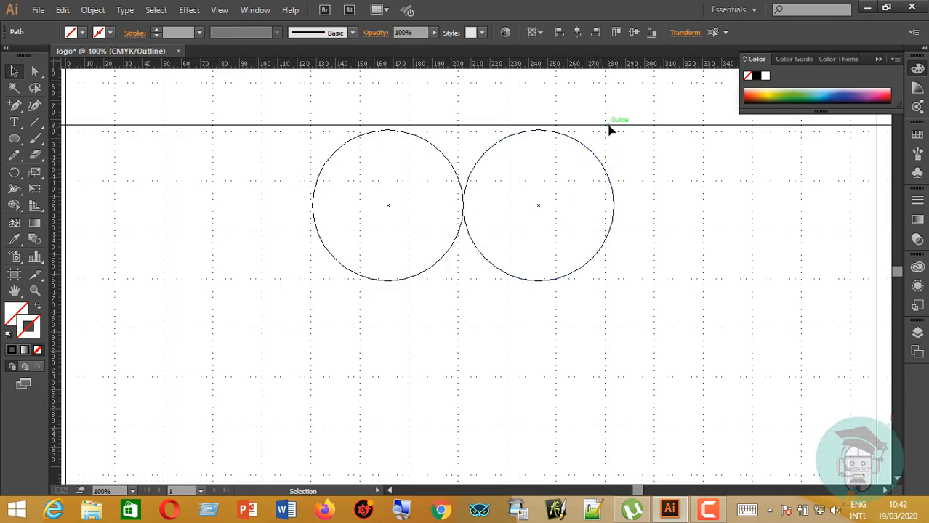
pyautogui.moveTo(609, 130); pyautogui.dragTo(622, 134)
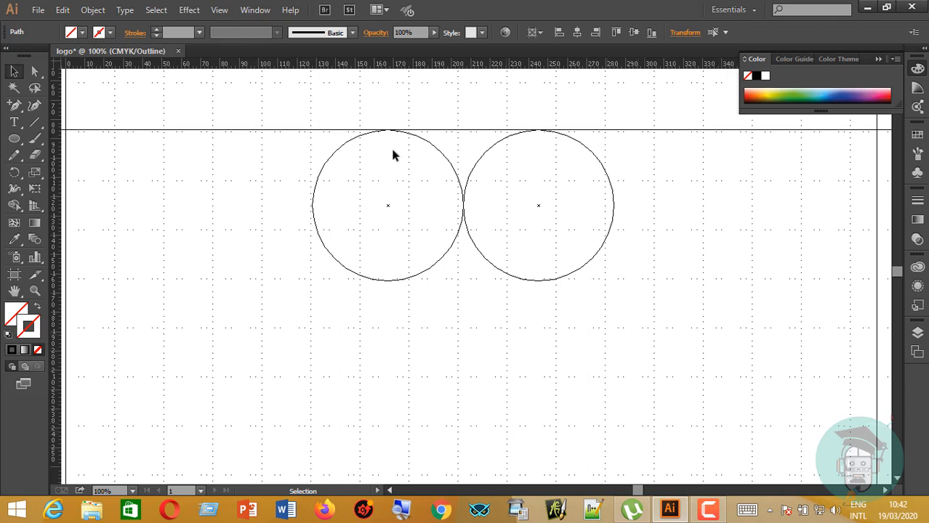
pyautogui.moveTo(318, 65); pyautogui.dragTo(351, 285)
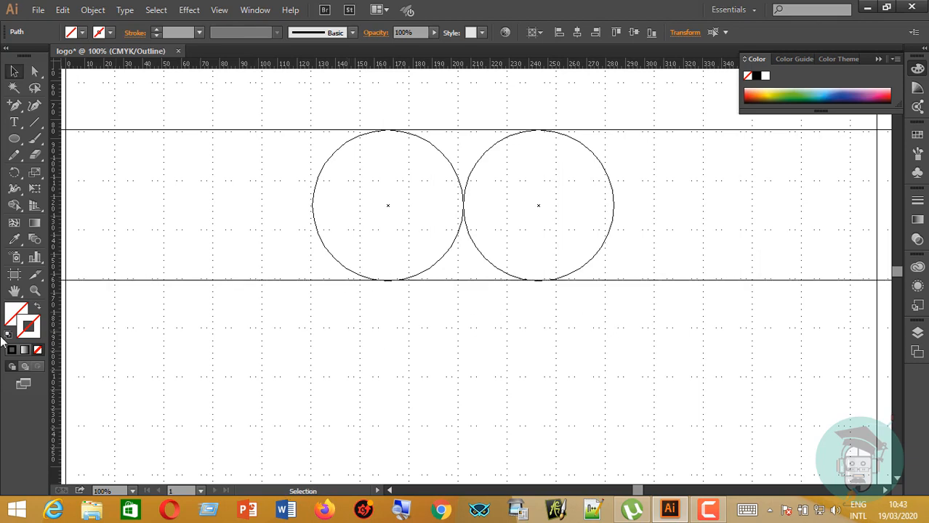
pyautogui.hotkey('ctrl', 'y')
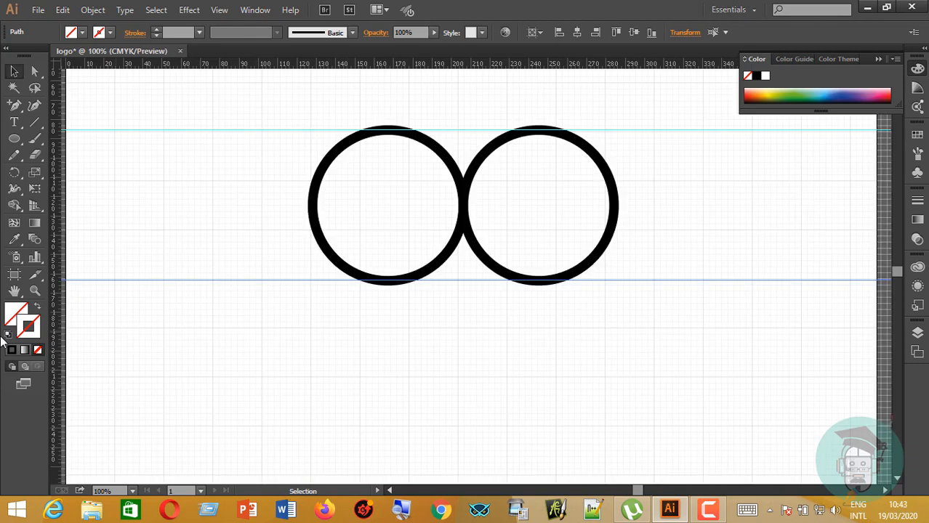
# Delete both horizontal guides
pyautogui.click(679, 158)
pyautogui.moveTo(661, 113); pyautogui.dragTo(749, 398)
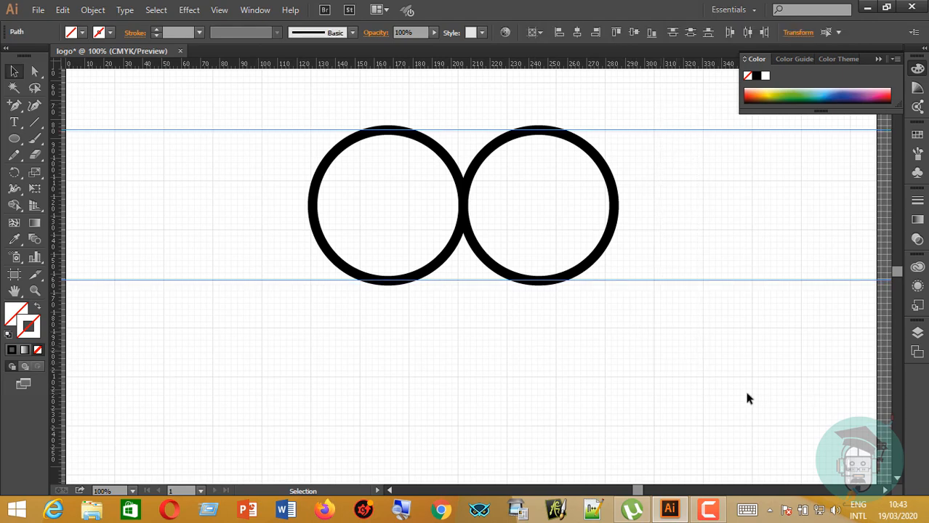
pyautogui.press('Delete')
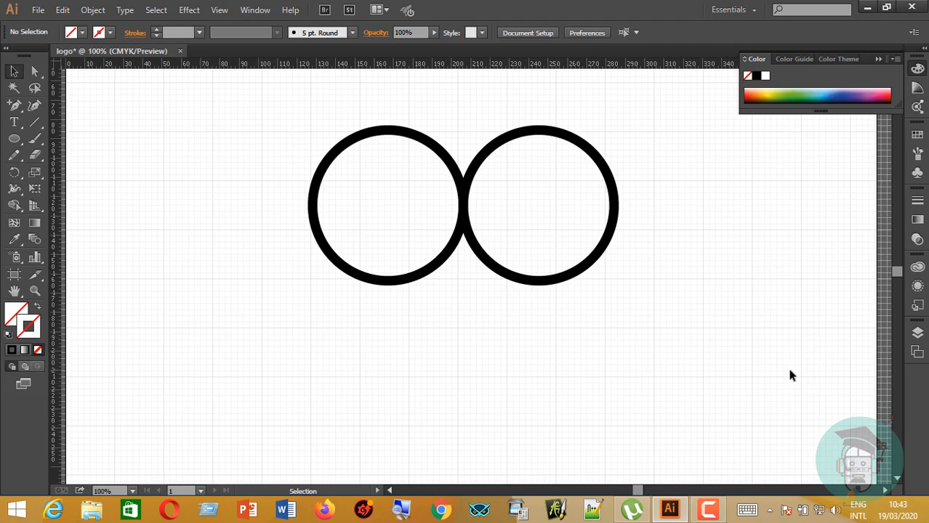
# Cut the right circle's path at its left and right anchor points with the Scissors tool
pyautogui.click(629, 233)
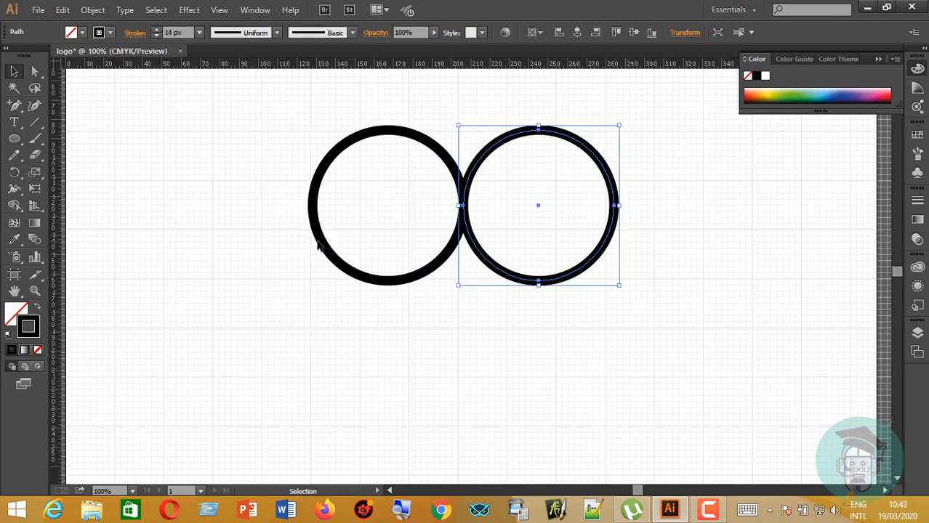
pyautogui.click(627, 236)
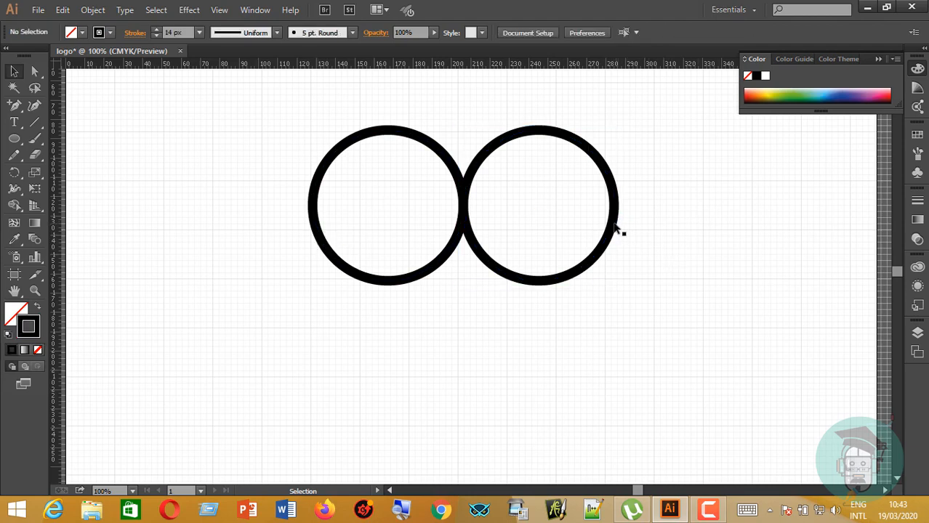
pyautogui.click(617, 231)
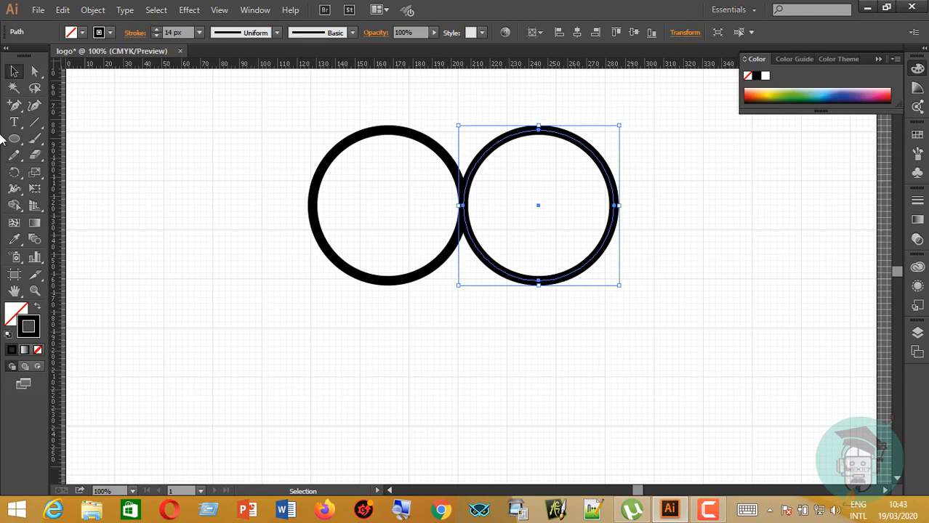
pyautogui.click(34, 154)
pyautogui.click(66, 172)
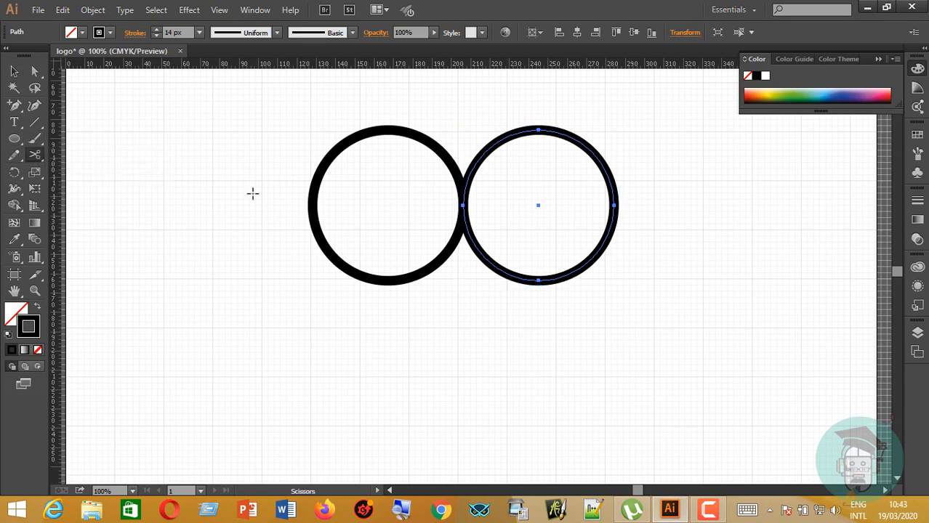
pyautogui.click(614, 206)
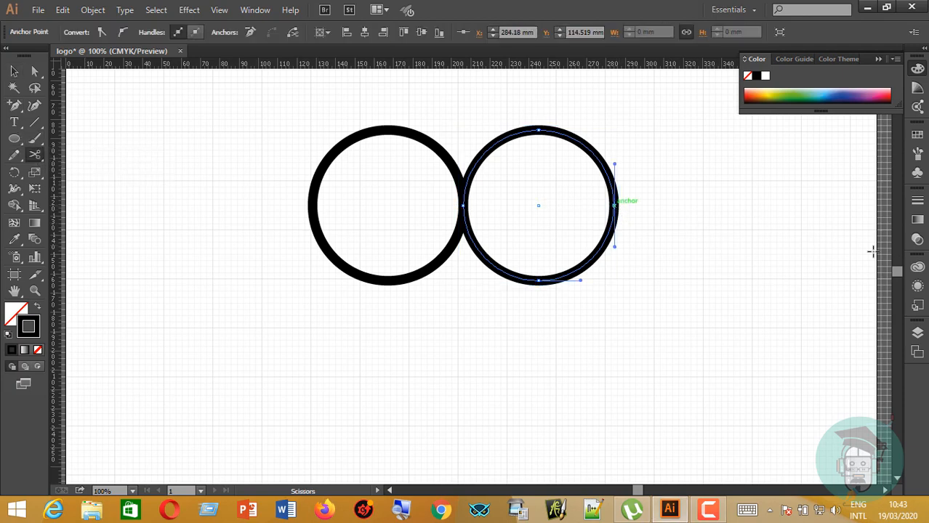
pyautogui.click(463, 206)
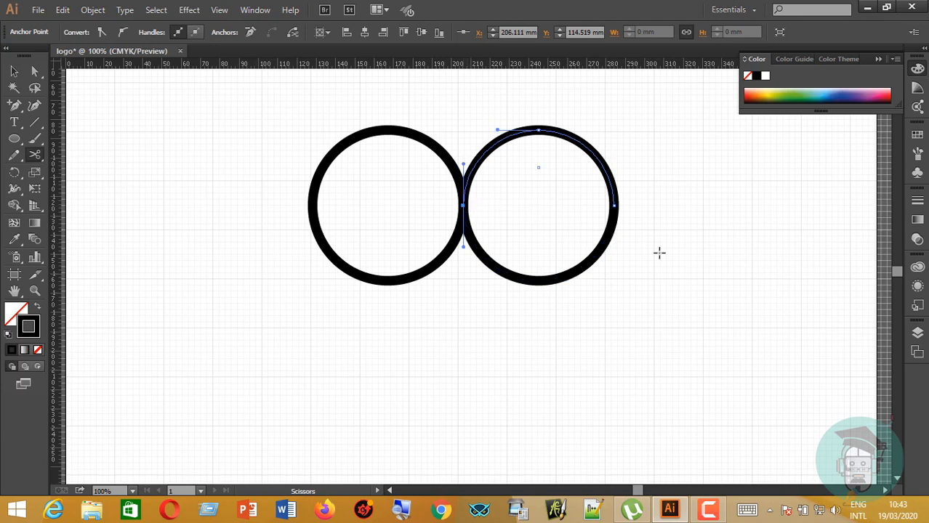
# Delete the lower half of the cut right circle, keeping its upper arc
pyautogui.click(14, 71)
pyautogui.click(488, 230)
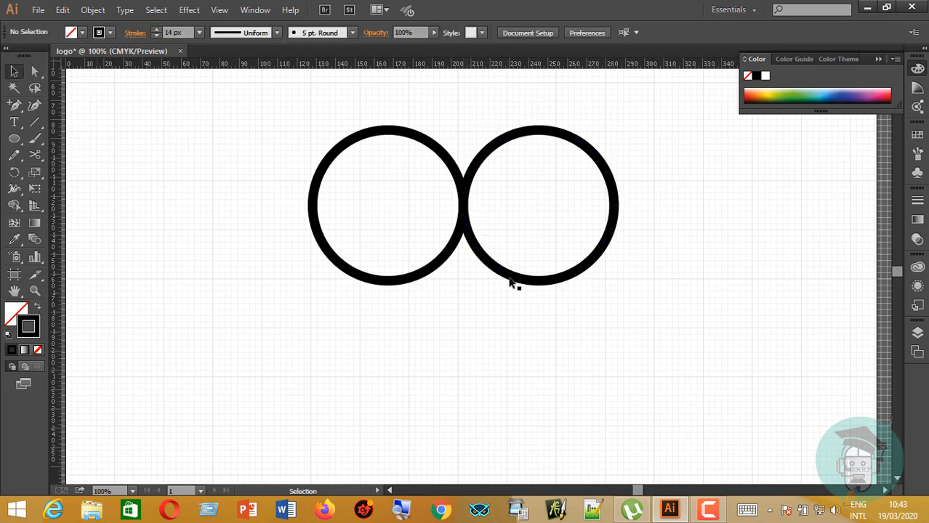
pyautogui.click(512, 280)
pyautogui.press('Delete')
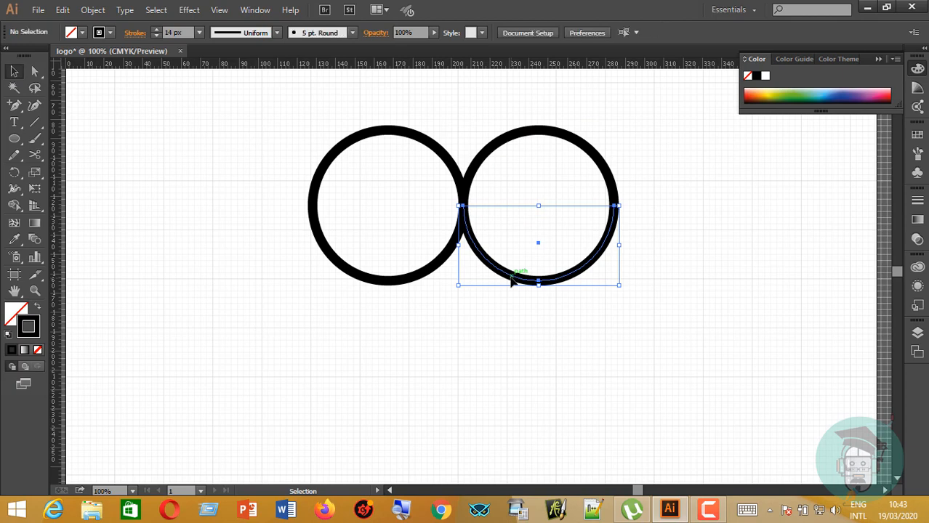
# Cut the left circle's path at its right and left anchor points with the Scissors tool
pyautogui.click(461, 243)
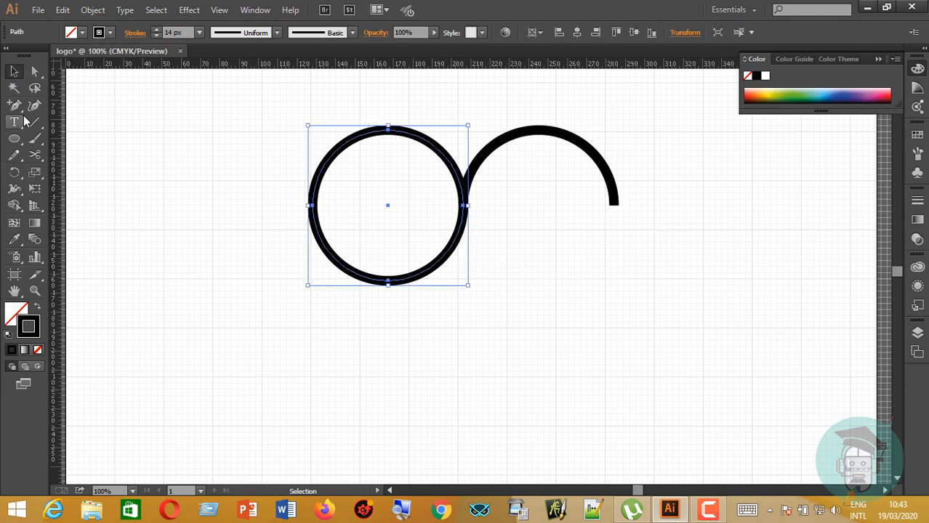
pyautogui.click(34, 155)
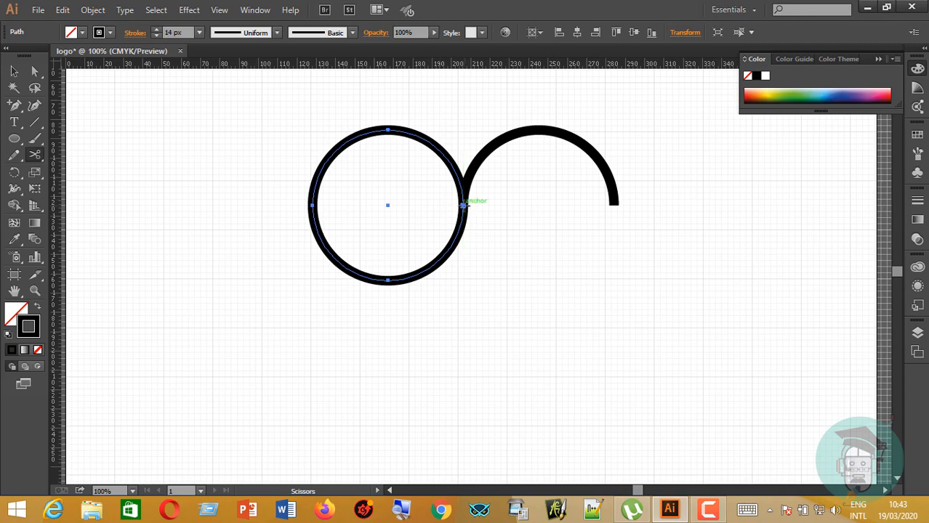
pyautogui.click(462, 206)
pyautogui.click(463, 206)
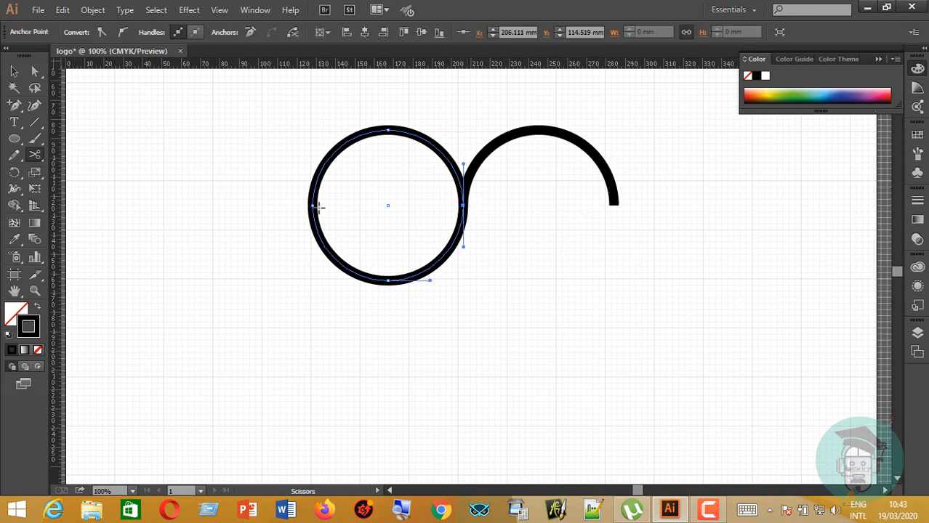
pyautogui.click(311, 206)
# Delete the lower half of the cut left circle, keeping its upper arc
pyautogui.click(13, 70)
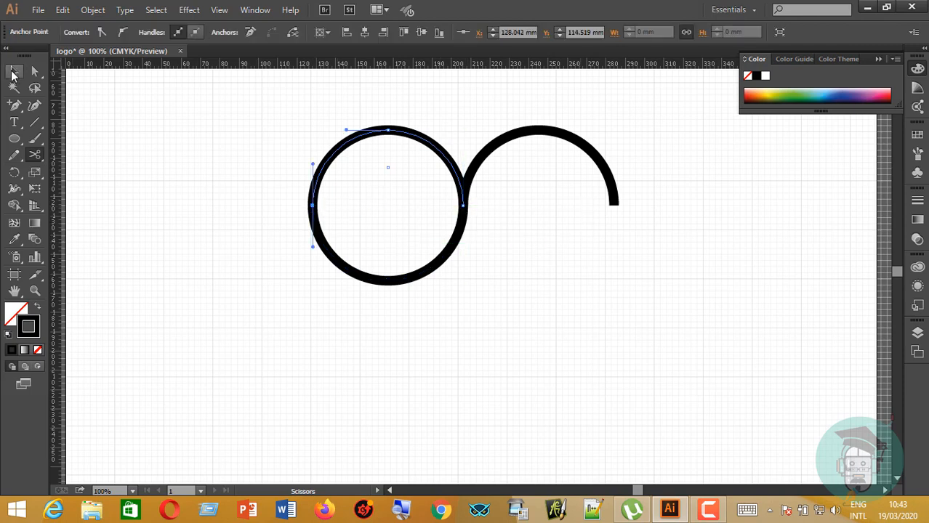
pyautogui.click(425, 266)
pyautogui.click(409, 281)
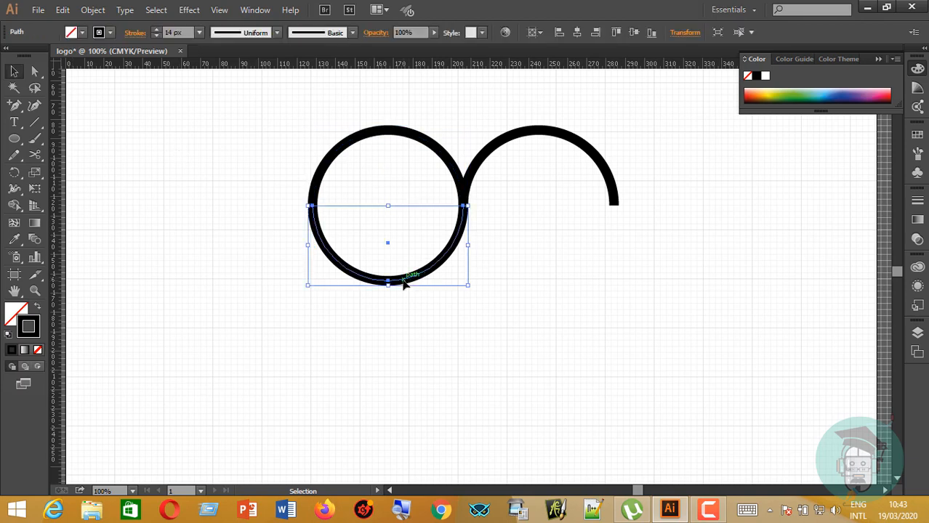
pyautogui.press('Delete')
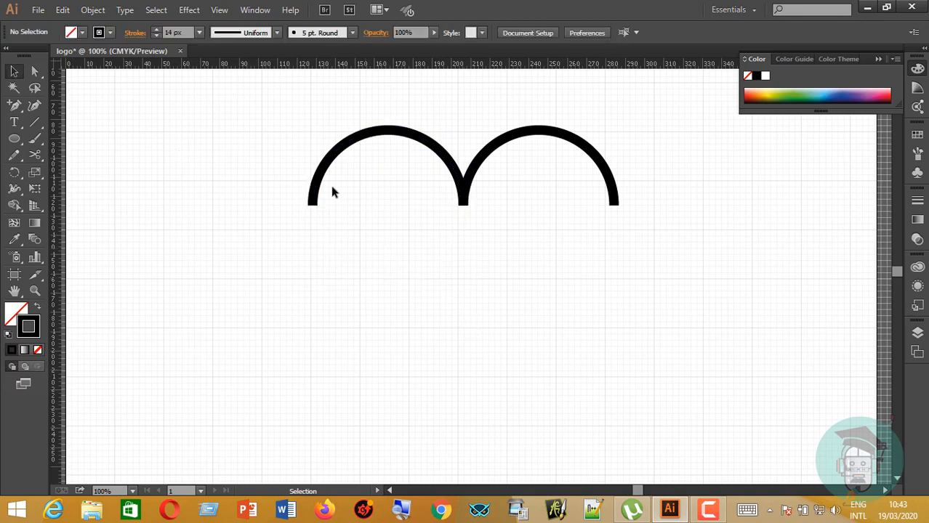
# Apply round caps and round corner joins to the strokes of both arcs
pyautogui.moveTo(273, 108); pyautogui.dragTo(695, 360)
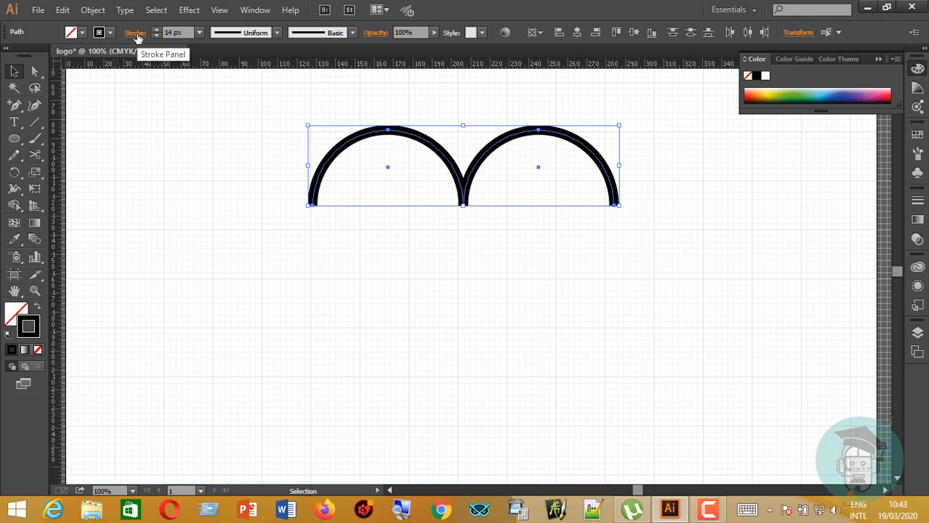
pyautogui.click(136, 34)
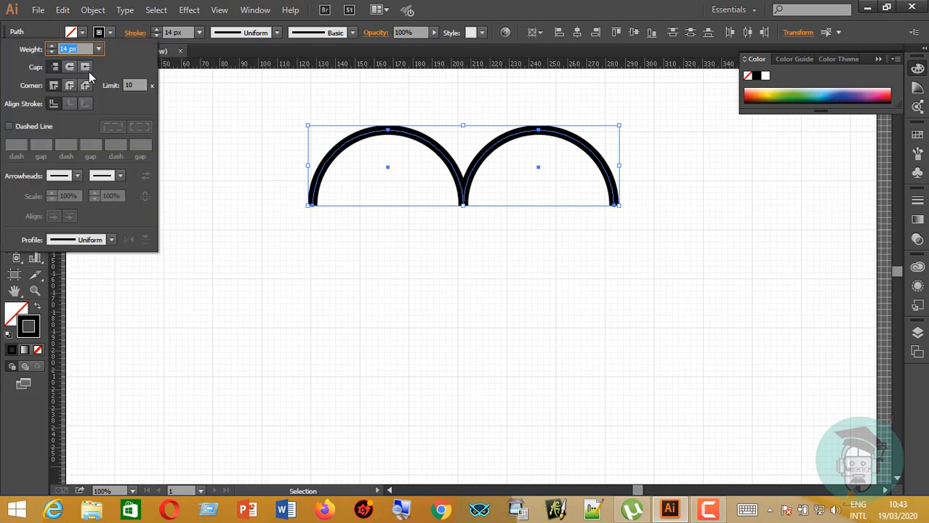
pyautogui.click(67, 66)
pyautogui.click(68, 68)
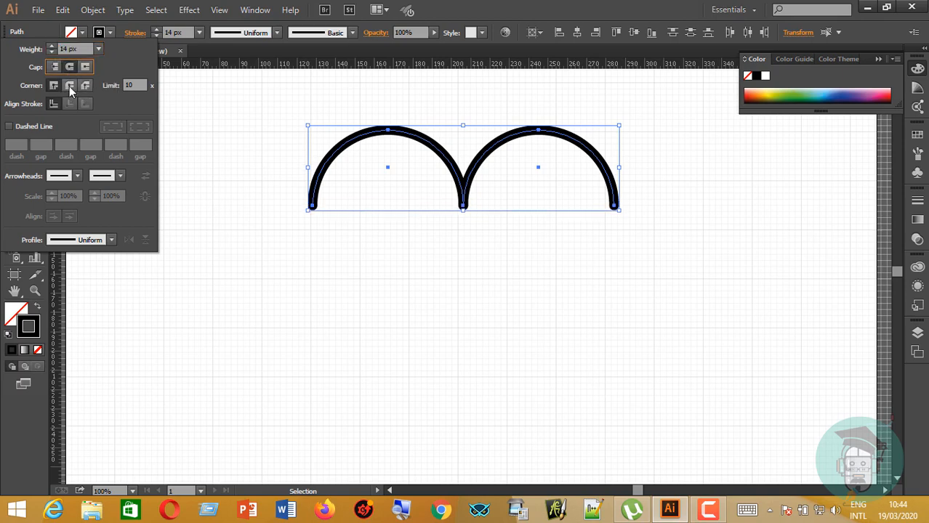
pyautogui.click(69, 86)
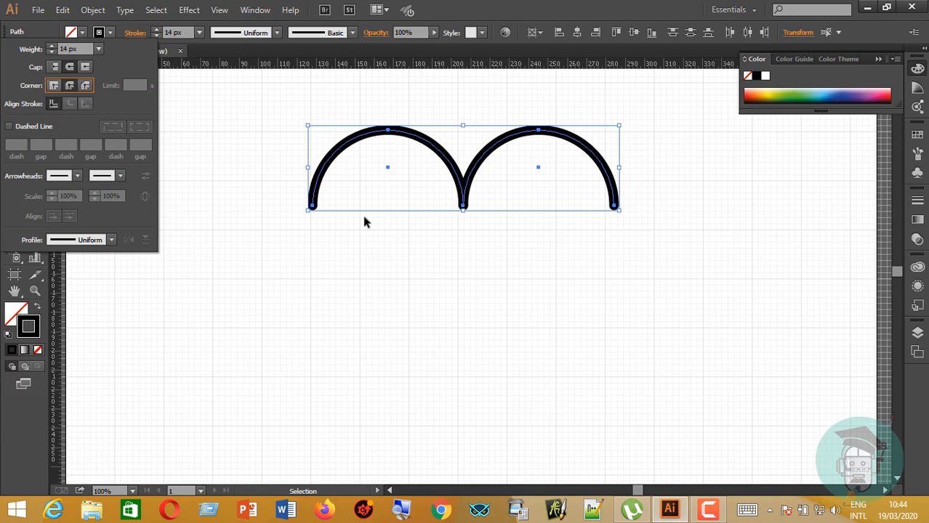
pyautogui.click(428, 258)
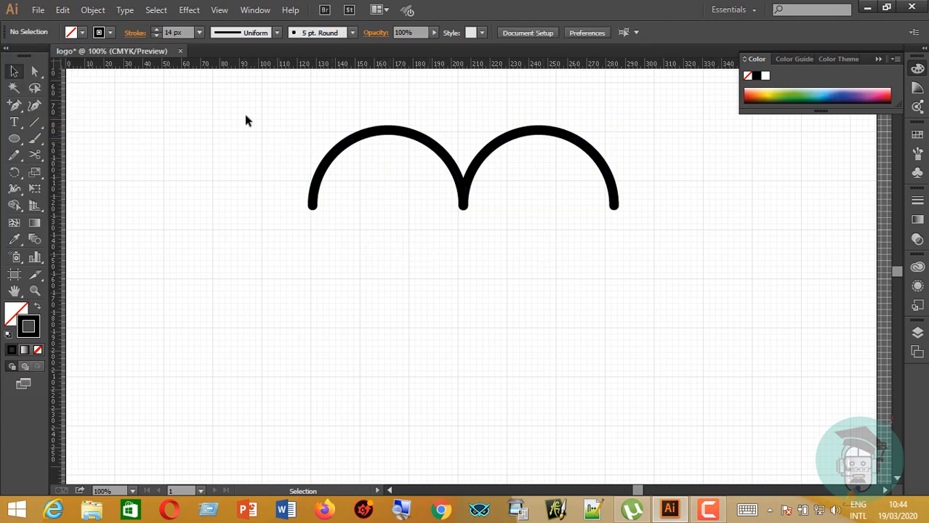
pyautogui.moveTo(245, 115); pyautogui.dragTo(696, 280)
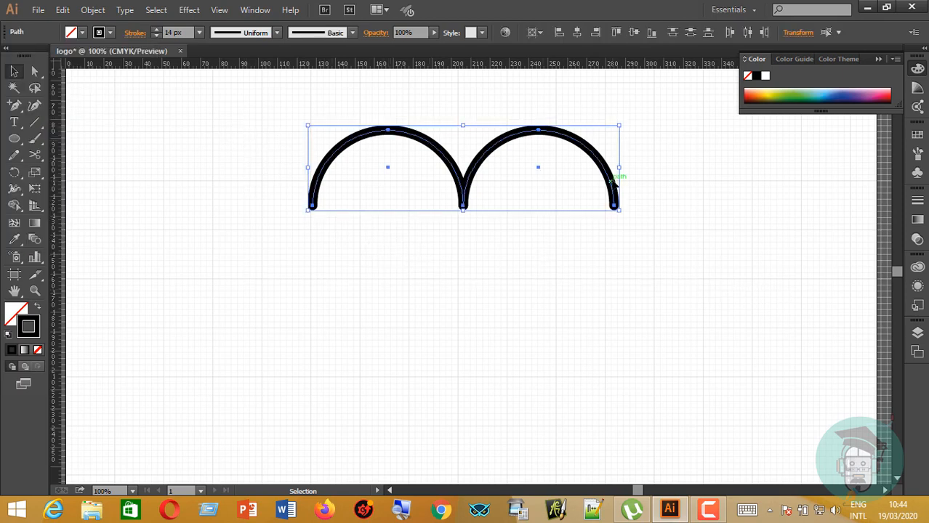
pyautogui.click(646, 295)
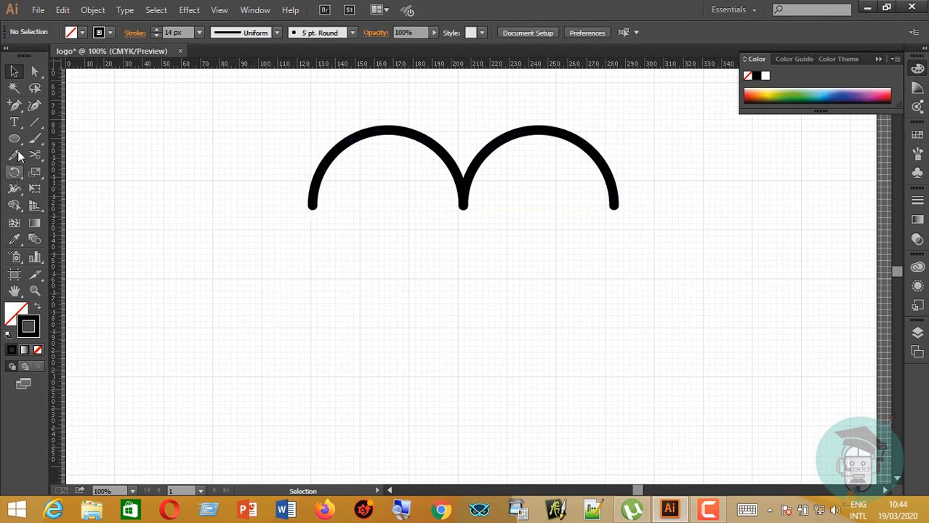
# Draw a circle about 160 mm in diameter, centred just below the point where the two arcs meet
pyautogui.click(18, 144)
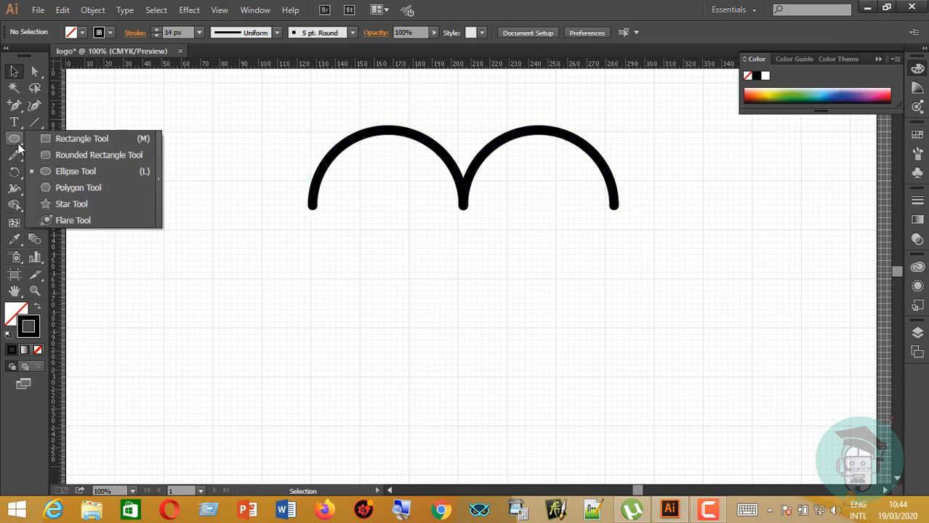
pyautogui.click(55, 171)
pyautogui.scroll(-1, 509, 349)
pyautogui.scroll(-2, 483, 315)
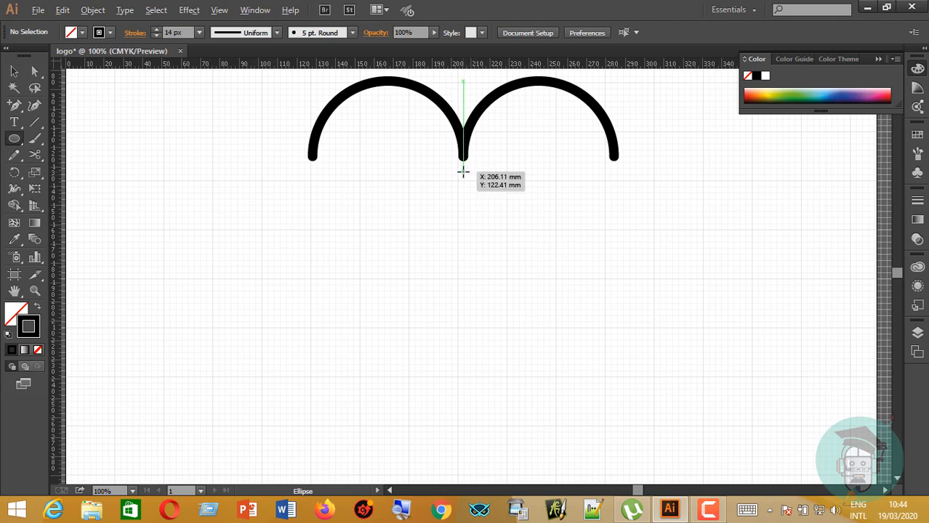
pyautogui.moveTo(463, 171); pyautogui.dragTo(578, 326)
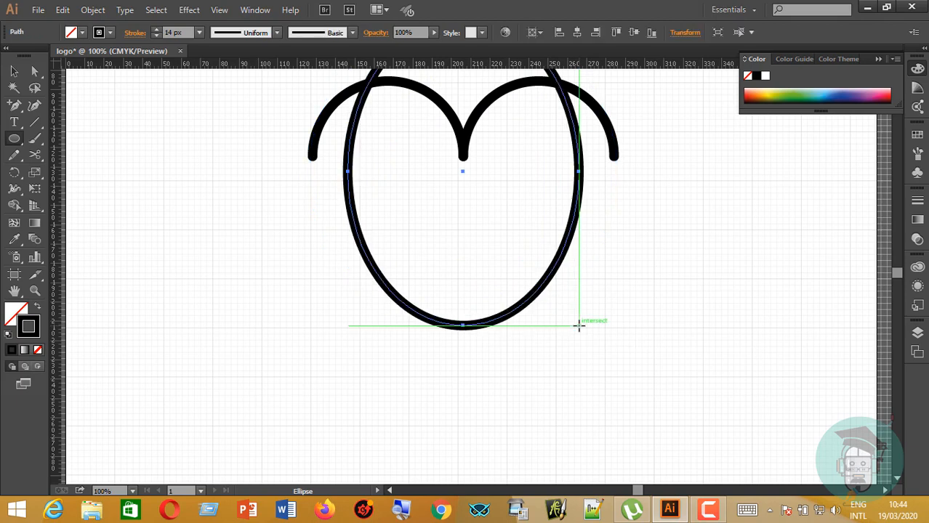
pyautogui.hotkey('ctrl', 'z')
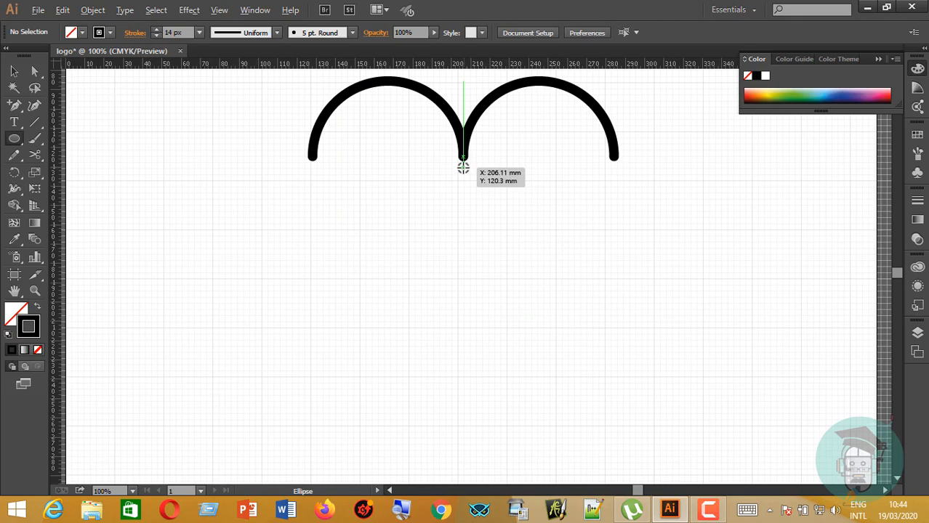
pyautogui.moveTo(463, 167); pyautogui.dragTo(569, 323)
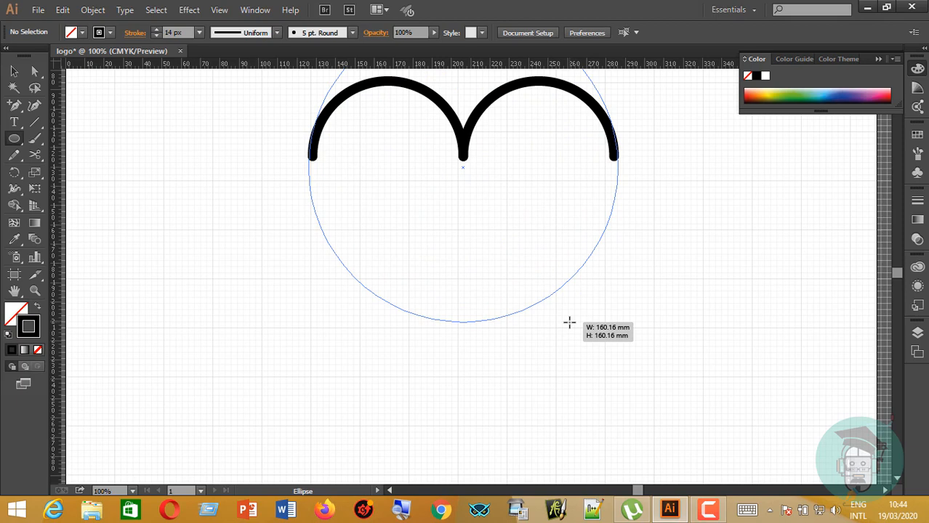
pyautogui.moveTo(569, 323); pyautogui.dragTo(569, 323)
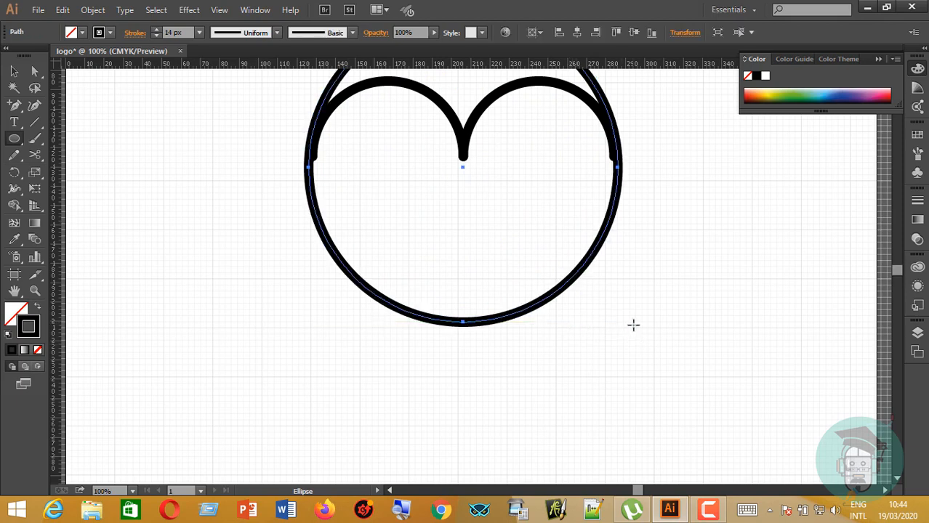
# Move the large circle down about 9 mm and scale it slightly smaller about its centre
pyautogui.scroll(3, 697, 170)
pyautogui.scroll(1, 697, 170)
pyautogui.press('v')
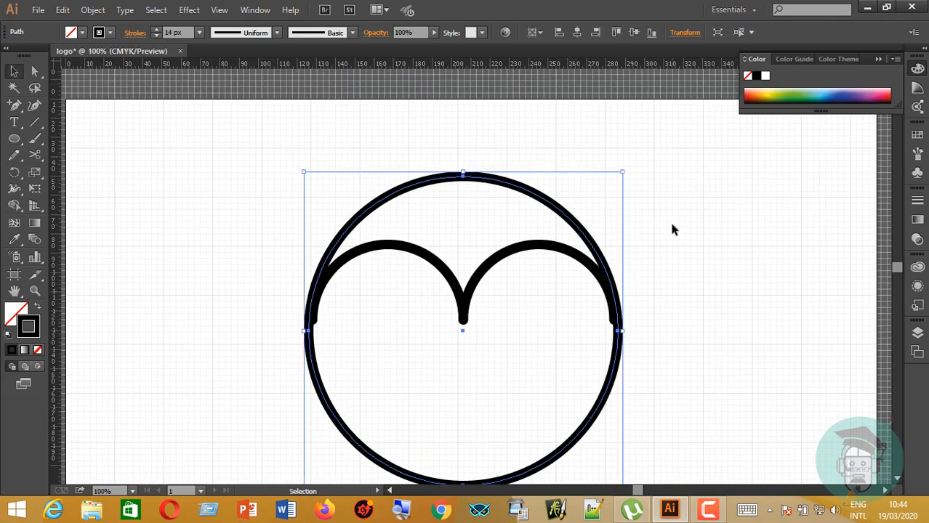
pyautogui.scroll(-2, 548, 189)
pyautogui.moveTo(569, 181); pyautogui.dragTo(574, 190)
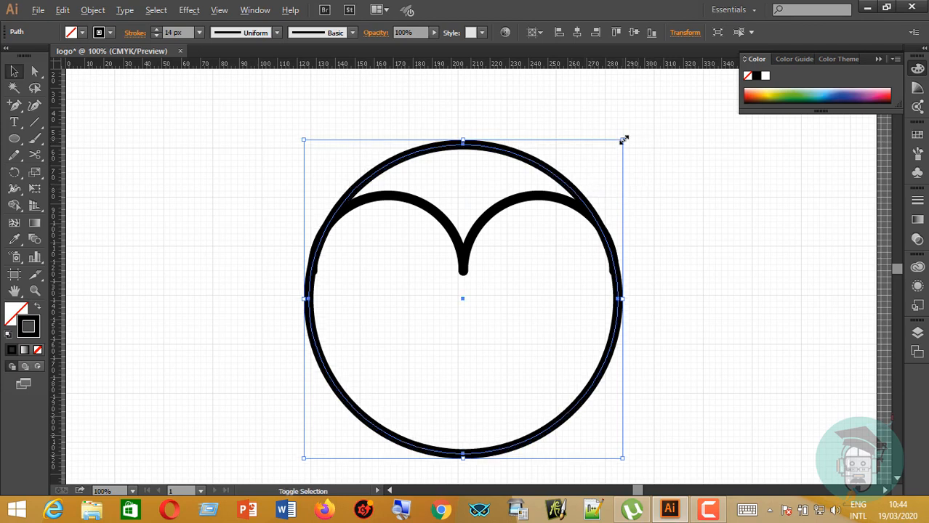
pyautogui.moveTo(623, 140); pyautogui.dragTo(623, 143)
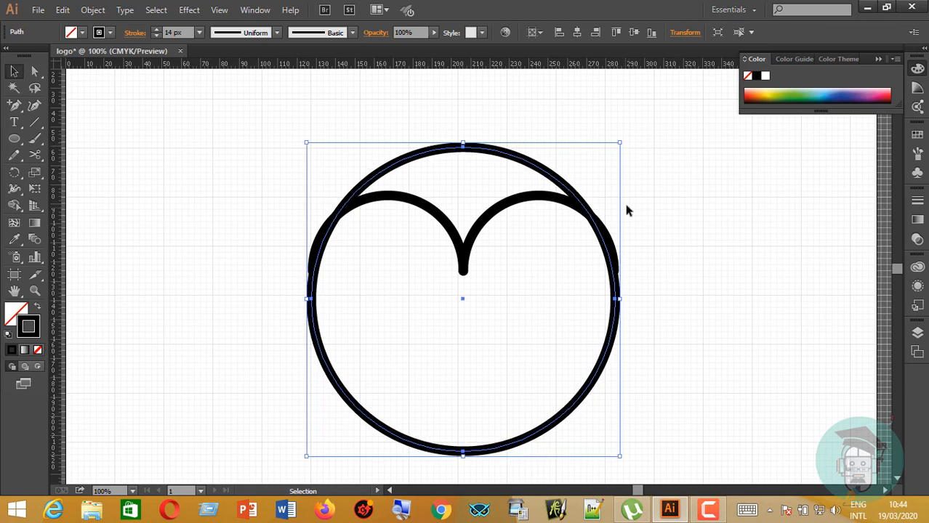
# Enlarge the large circle slightly about its centre in Outline view to pass through the arcs' outer ends, and return to Preview
pyautogui.press('a')
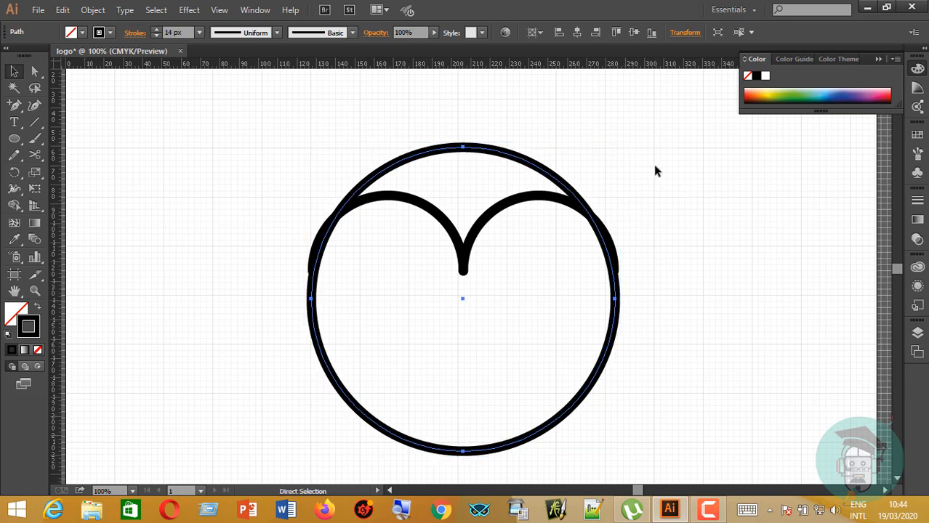
pyautogui.hotkey('ctrl', 'y')
pyautogui.press('v')
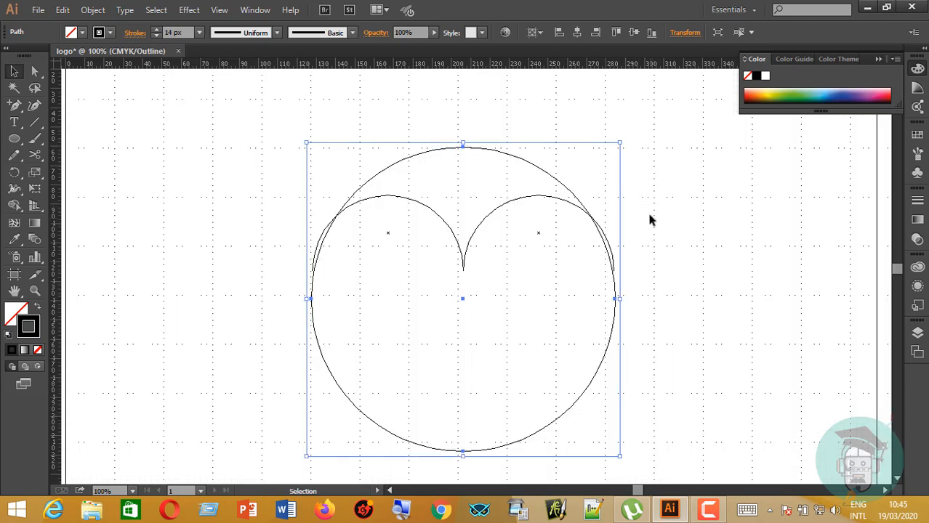
pyautogui.press('a')
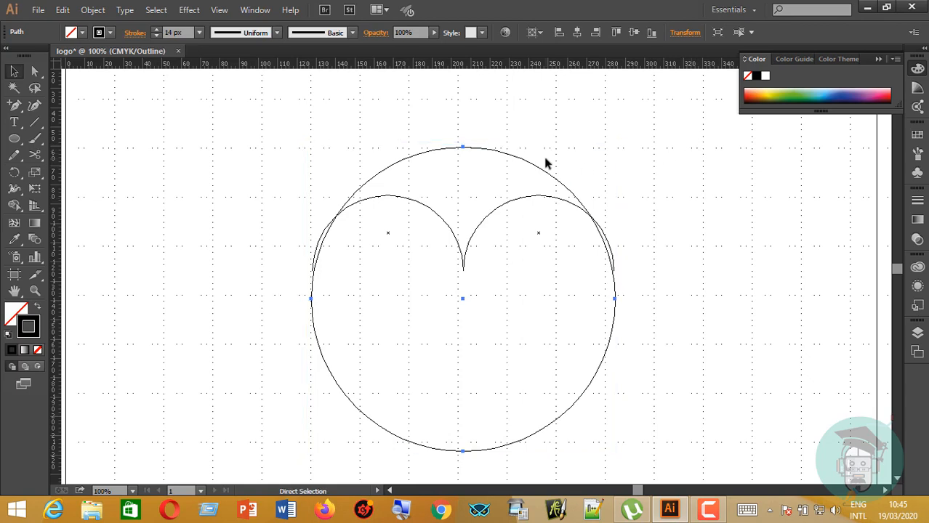
pyautogui.press('+')
pyautogui.hotkey('ctrl', '+')
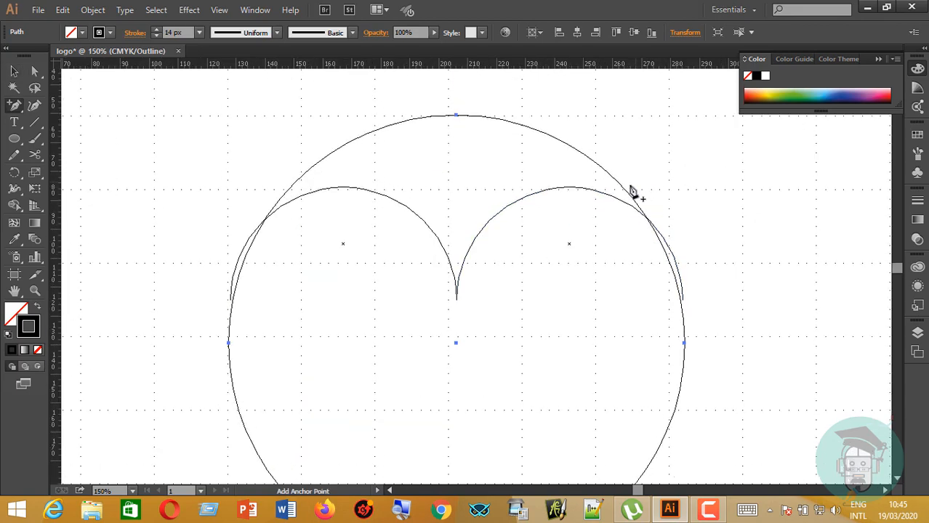
pyautogui.press('v')
pyautogui.scroll(-3, 669, 132)
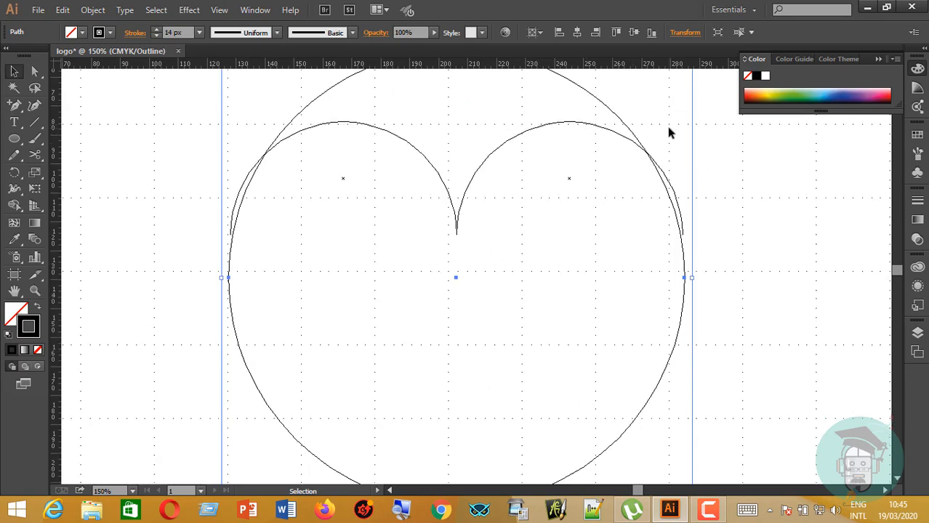
pyautogui.scroll(2, 680, 128)
pyautogui.scroll(2, 706, 109)
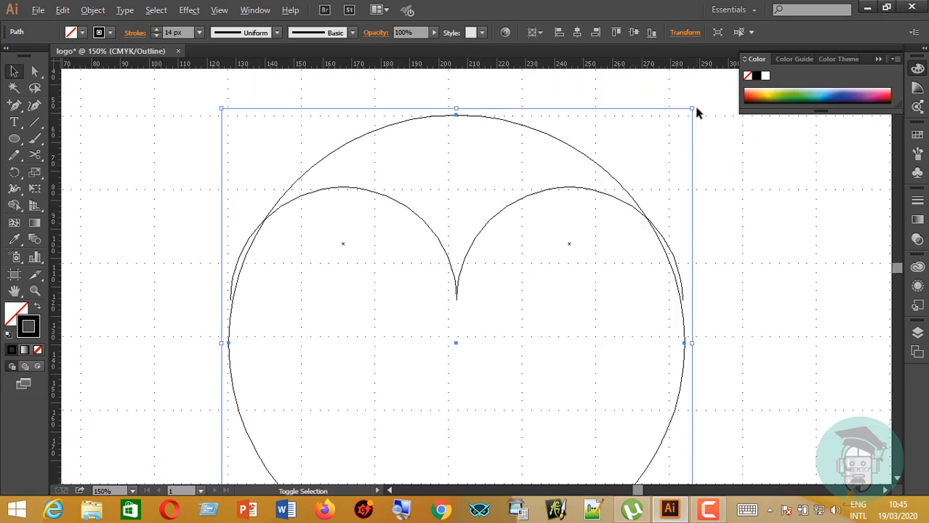
pyautogui.moveTo(692, 108); pyautogui.dragTo(695, 106)
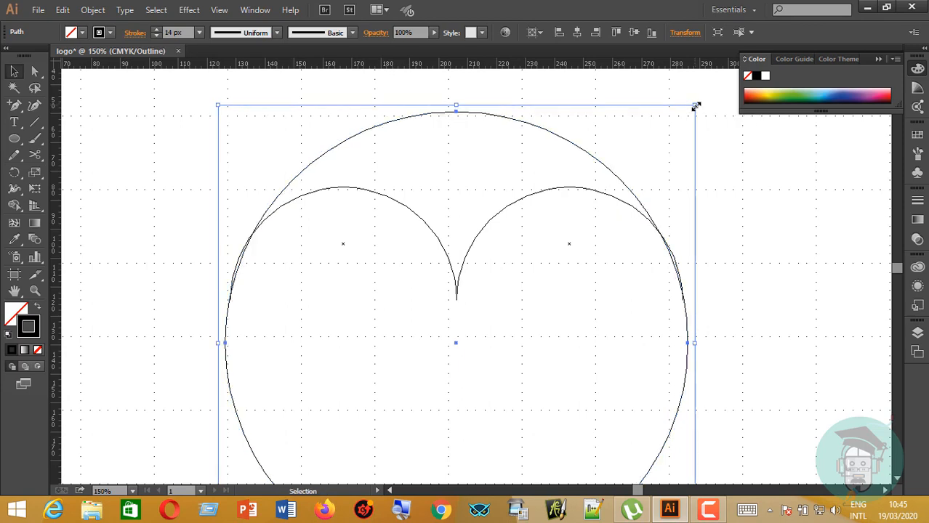
pyautogui.click(750, 232)
pyautogui.scroll(-5, 750, 231)
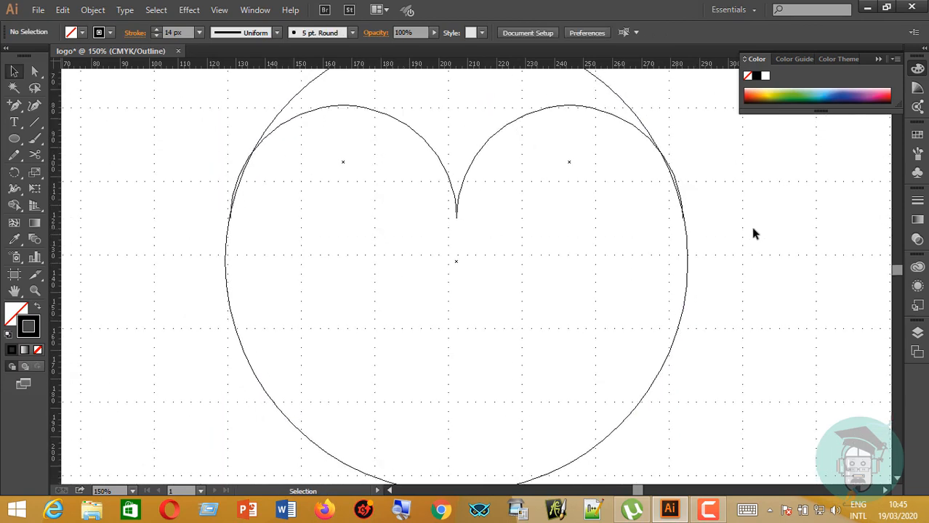
pyautogui.hotkey('ctrl', 'y')
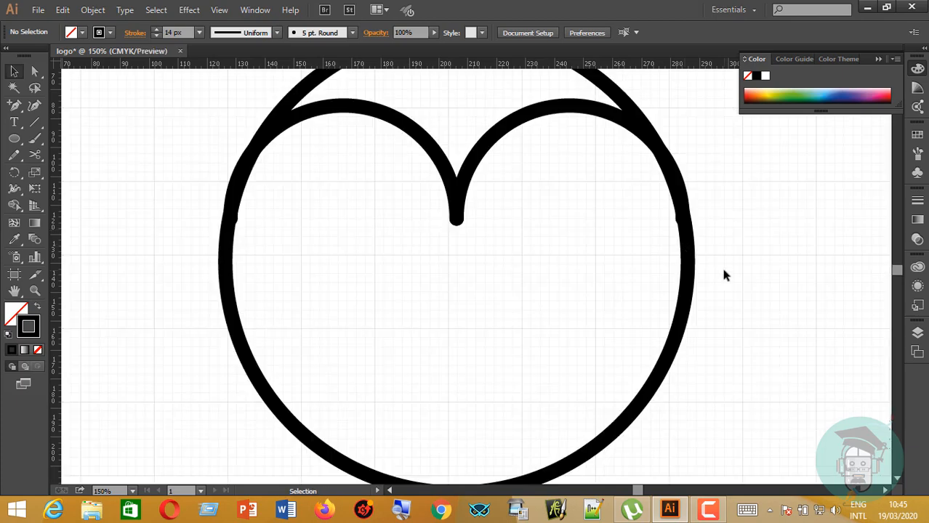
# Cut the large circle's path at its right and left anchor points with the Scissors tool
pyautogui.scroll(7, 724, 275)
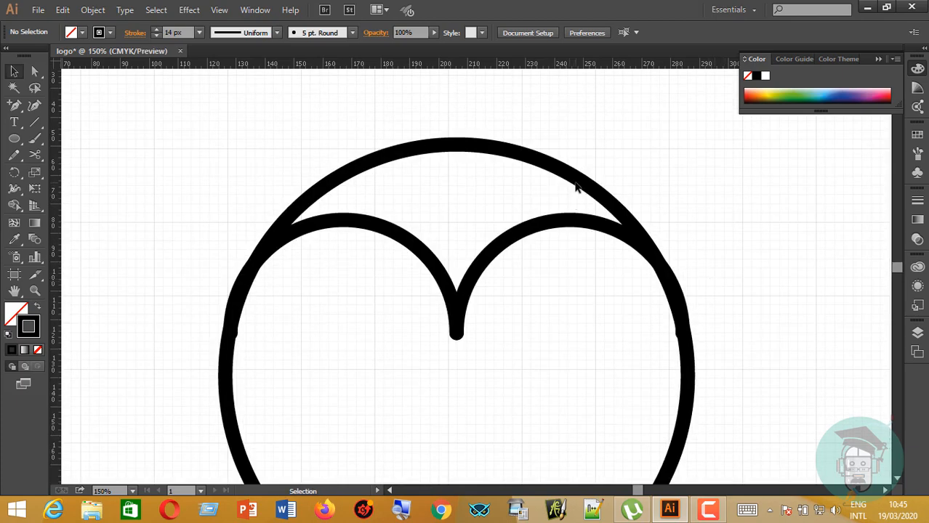
pyautogui.click(689, 371)
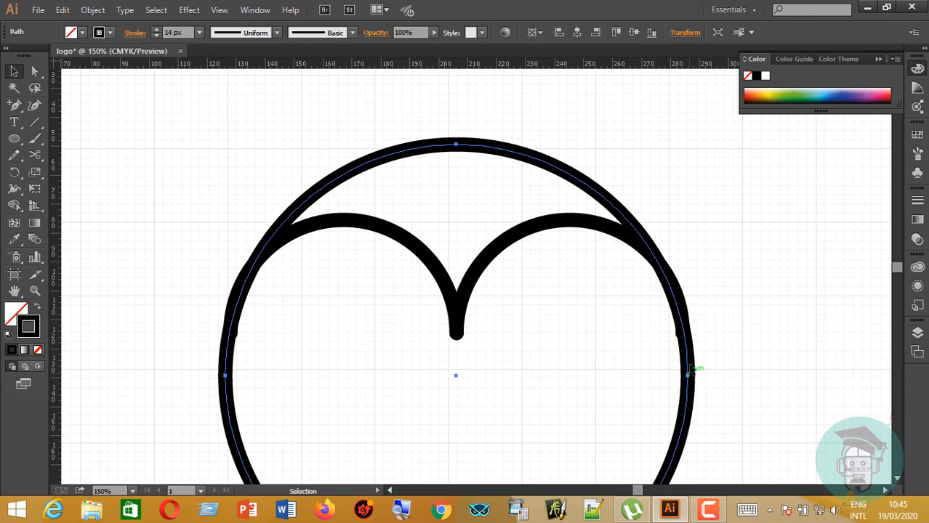
pyautogui.scroll(-5, 691, 367)
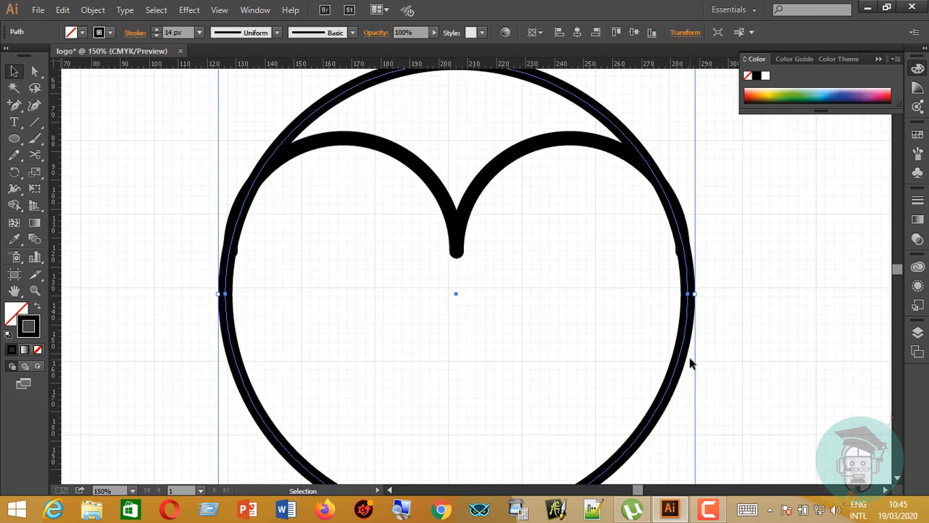
pyautogui.click(34, 155)
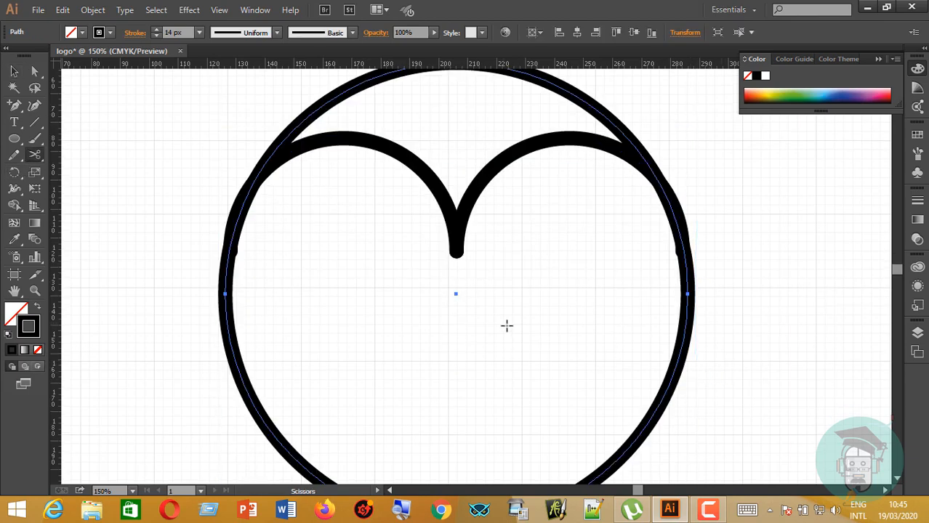
pyautogui.click(688, 293)
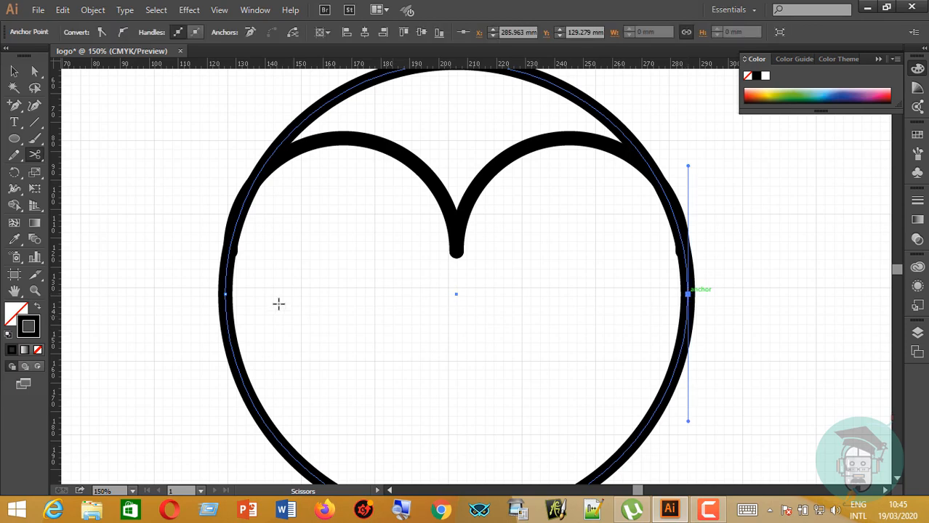
pyautogui.click(224, 293)
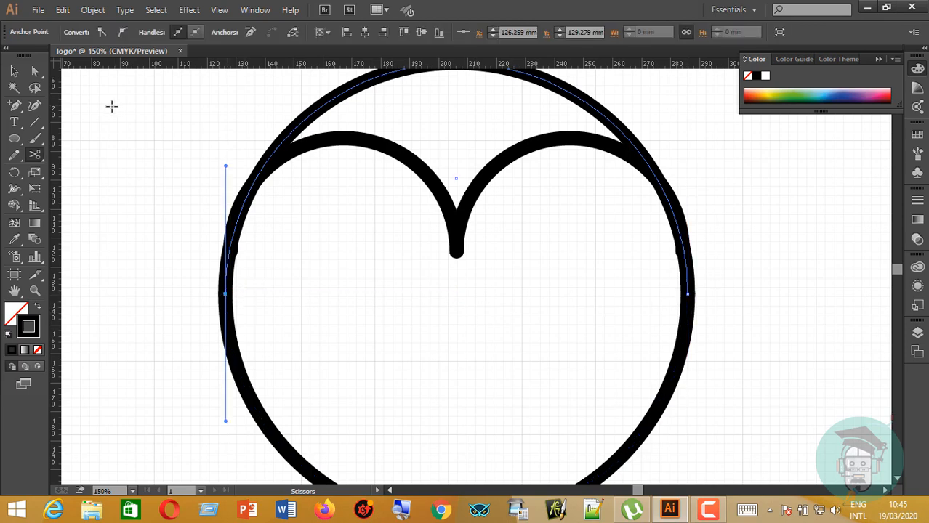
# Delete the upper half of the cut large circle, keeping its lower arc
pyautogui.click(14, 70)
pyautogui.click(227, 198)
pyautogui.click(280, 239)
pyautogui.scroll(4, 280, 239)
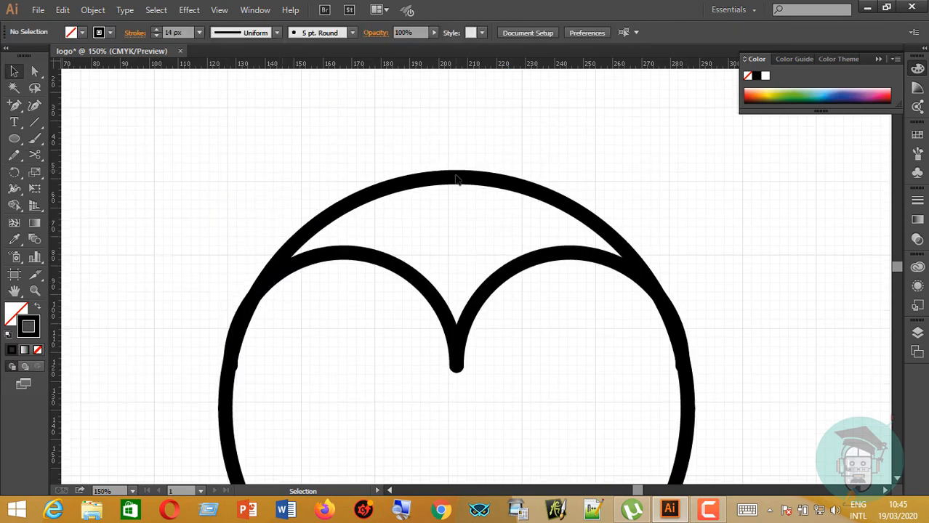
pyautogui.click(455, 177)
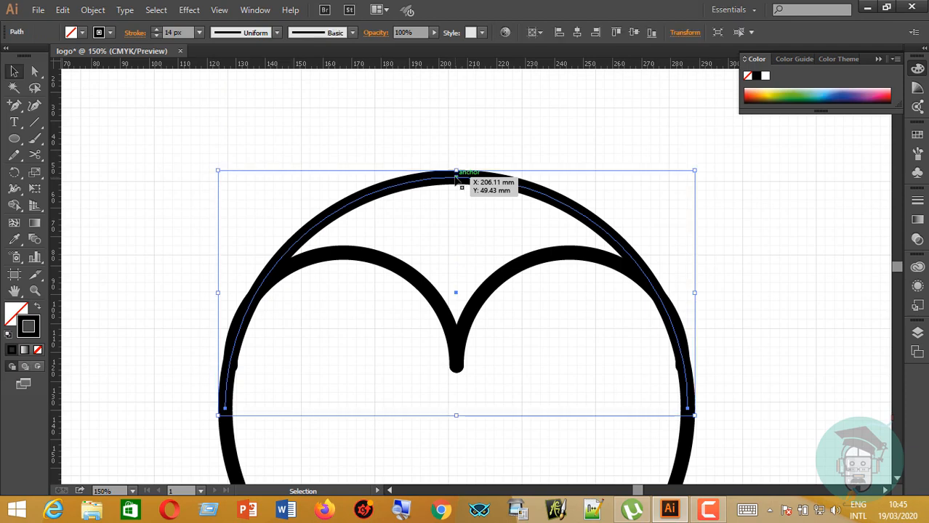
pyautogui.press('Delete')
# Move the large lower arc straight up until its ends are level with the outer ends of the two small arcs
pyautogui.scroll(-6, 468, 187)
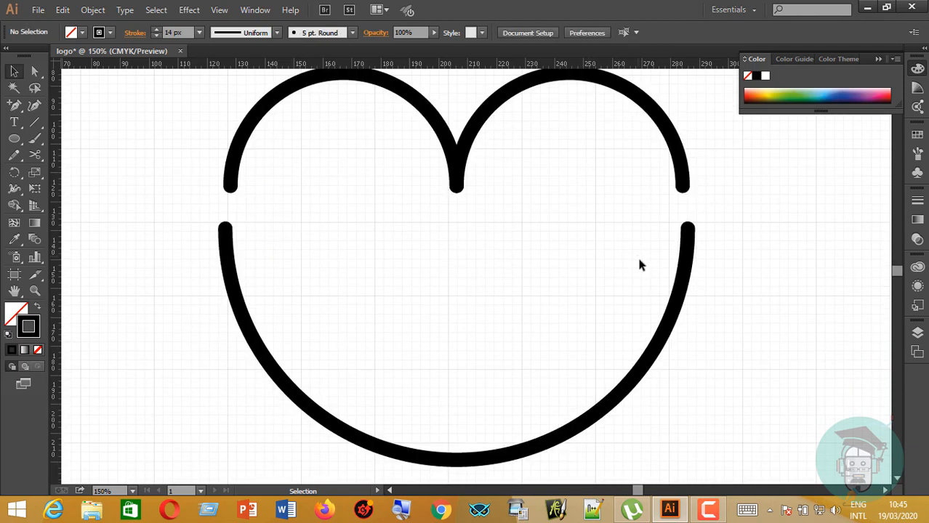
pyautogui.moveTo(683, 285); pyautogui.dragTo(681, 244)
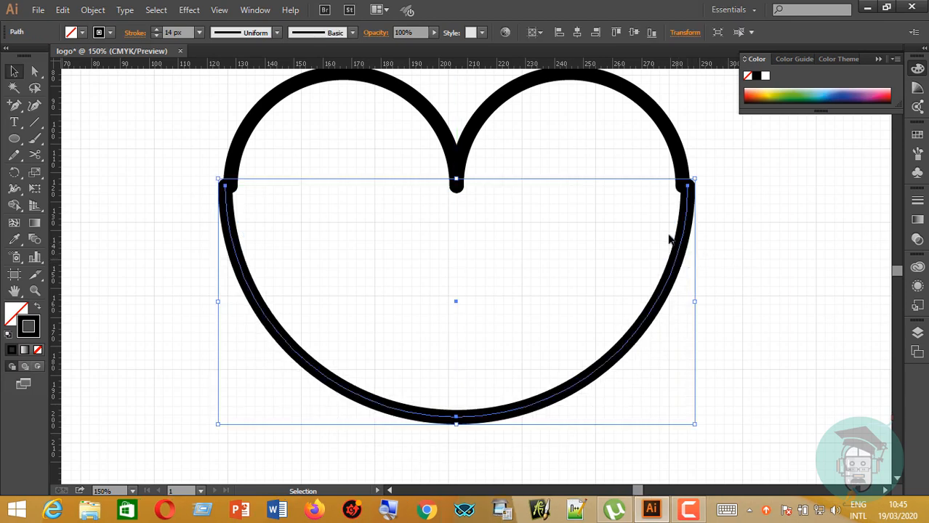
# Narrow the large lower arc from its right side in Outline view so its right end meets the right small arc's outer end
pyautogui.moveTo(696, 303); pyautogui.dragTo(690, 304)
pyautogui.hotkey('ctrl', 'y')
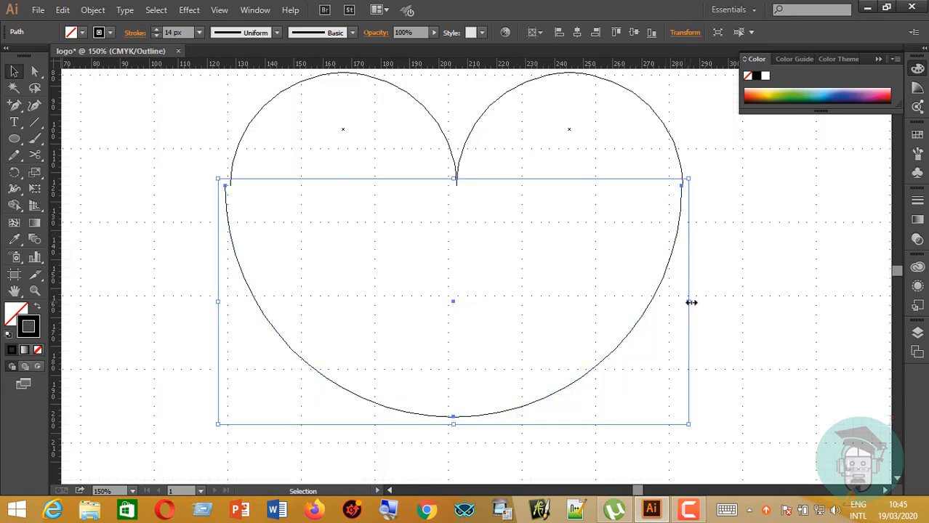
pyautogui.moveTo(691, 303); pyautogui.dragTo(690, 303)
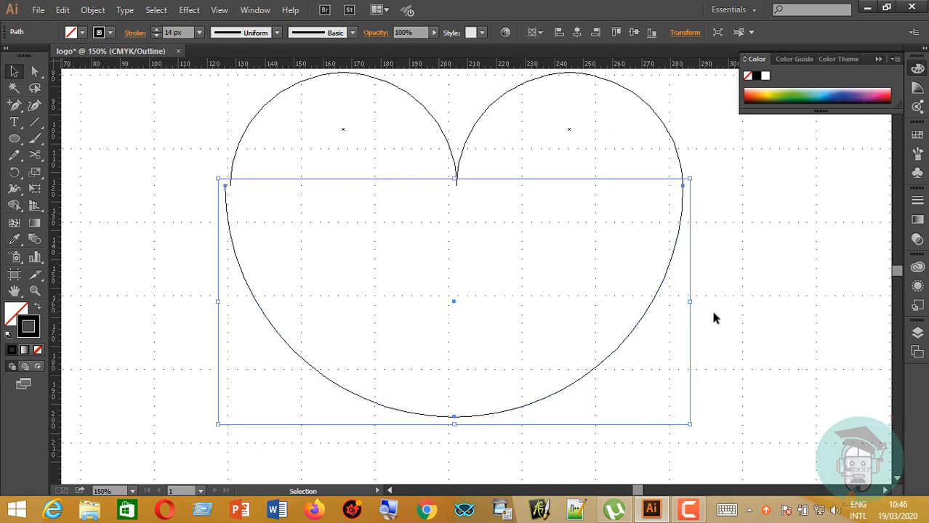
# Narrow the lower arc from its left side to about 156 mm wide, return to Preview, and align its ends with the small arcs' outer ends
pyautogui.click(293, 242)
pyautogui.click(239, 269)
pyautogui.moveTo(218, 302); pyautogui.dragTo(224, 301)
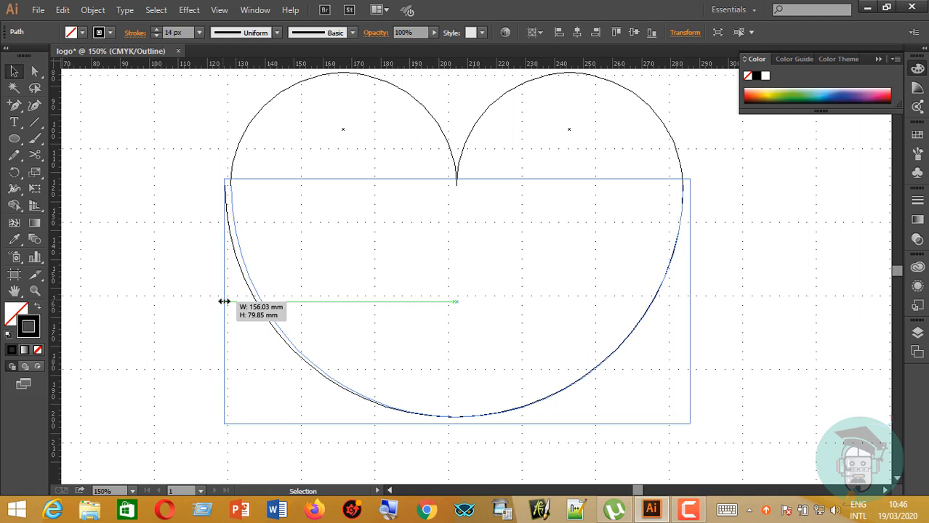
pyautogui.moveTo(224, 300); pyautogui.dragTo(224, 301)
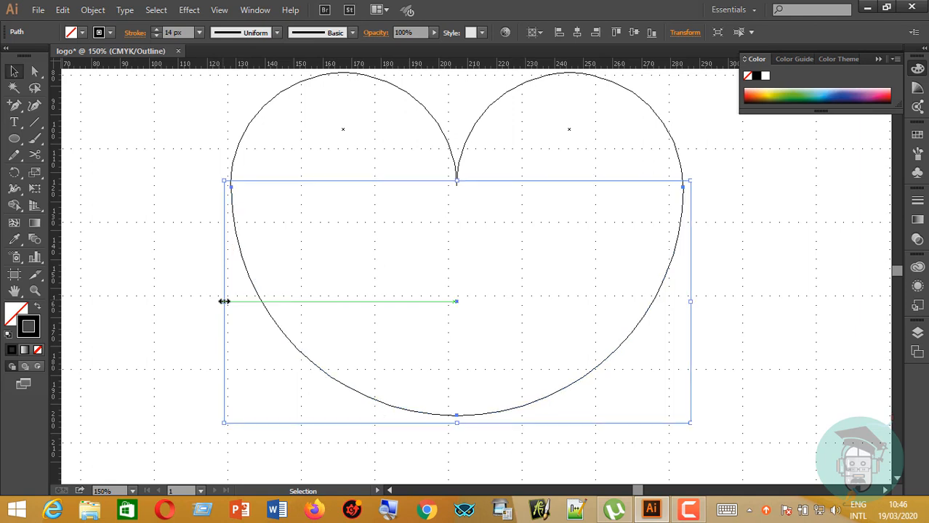
pyautogui.click(742, 321)
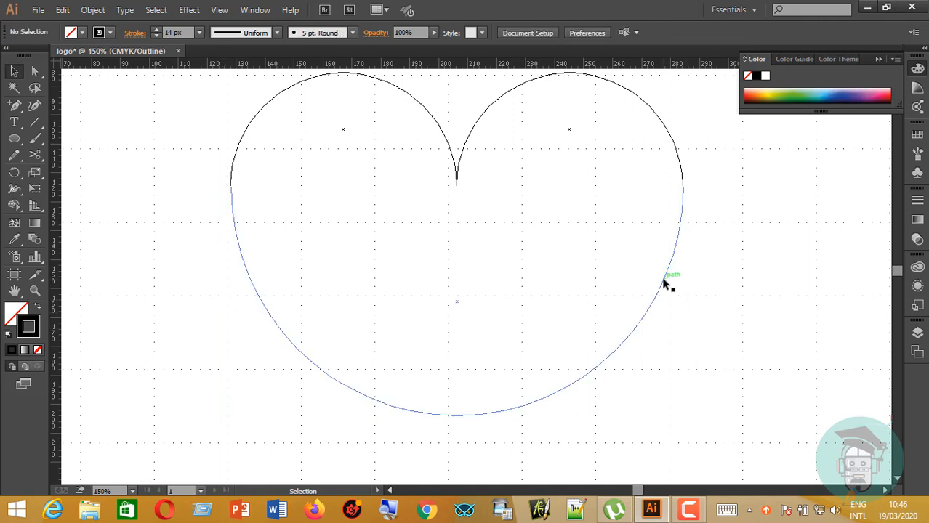
pyautogui.hotkey('ctrl', 'y')
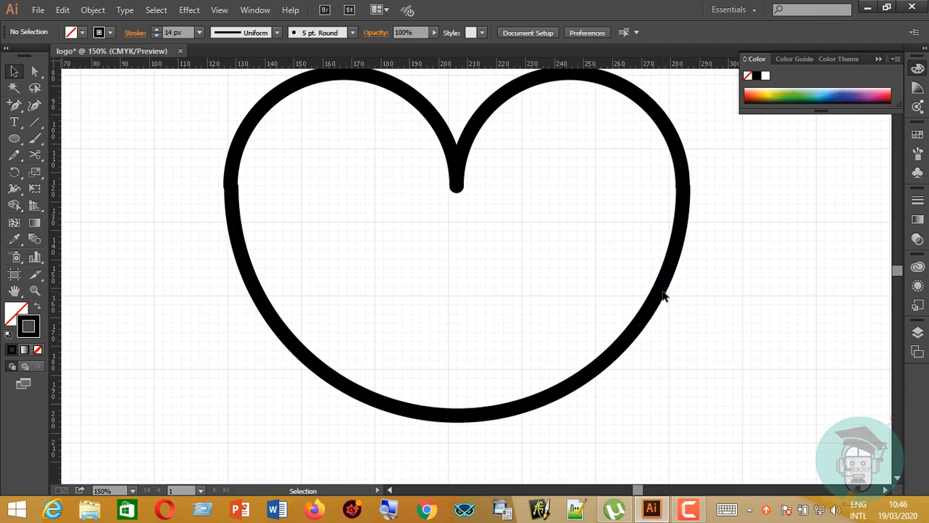
pyautogui.moveTo(661, 291); pyautogui.dragTo(658, 292)
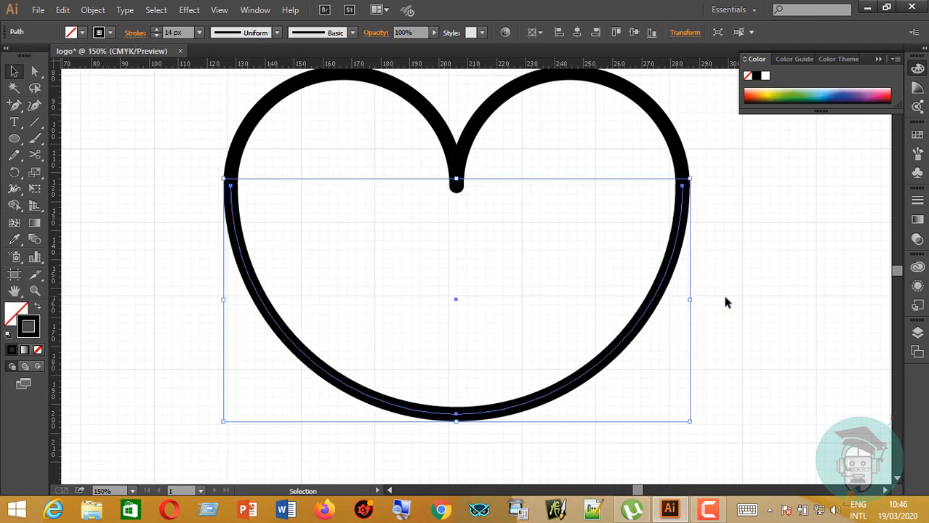
pyautogui.click(781, 313)
# Select the two small arcs and the large lower arc and join them at their right and left meeting points
pyautogui.scroll(2, 780, 312)
pyautogui.moveTo(184, 130); pyautogui.dragTo(741, 460)
pyautogui.scroll(-3, 736, 449)
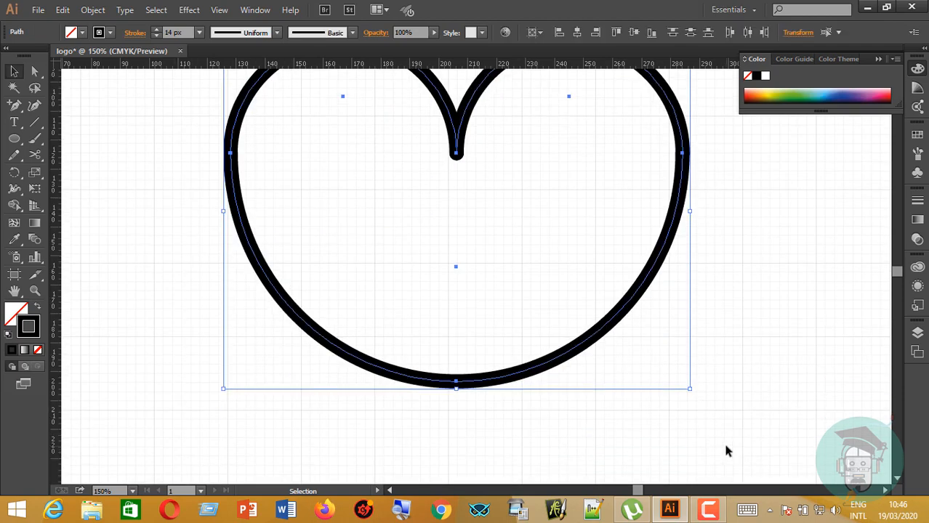
pyautogui.scroll(2, 709, 445)
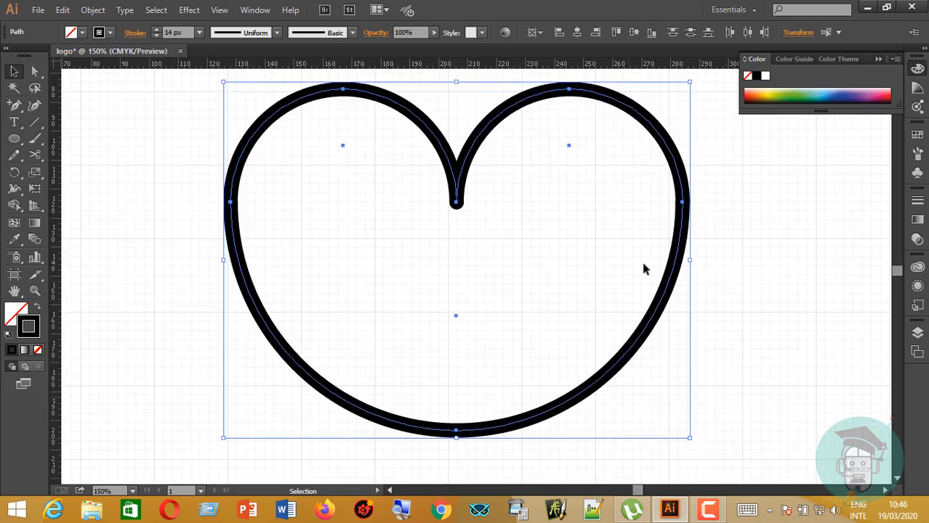
pyautogui.rightClick(683, 204)
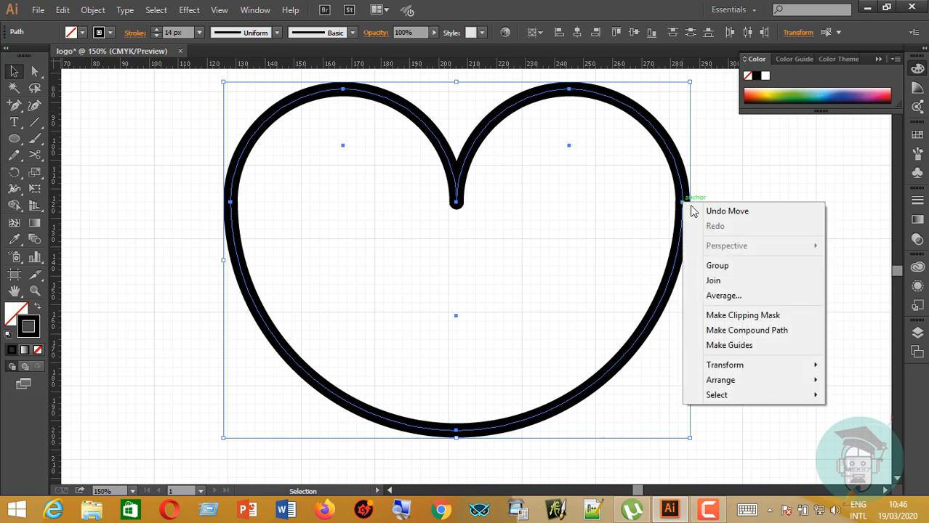
pyautogui.click(723, 281)
pyautogui.rightClick(229, 212)
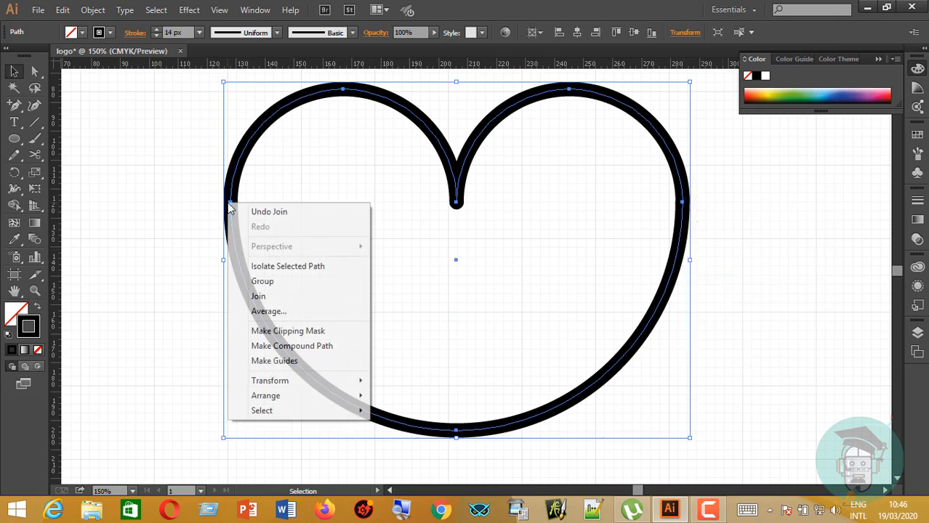
pyautogui.click(270, 298)
pyautogui.click(531, 319)
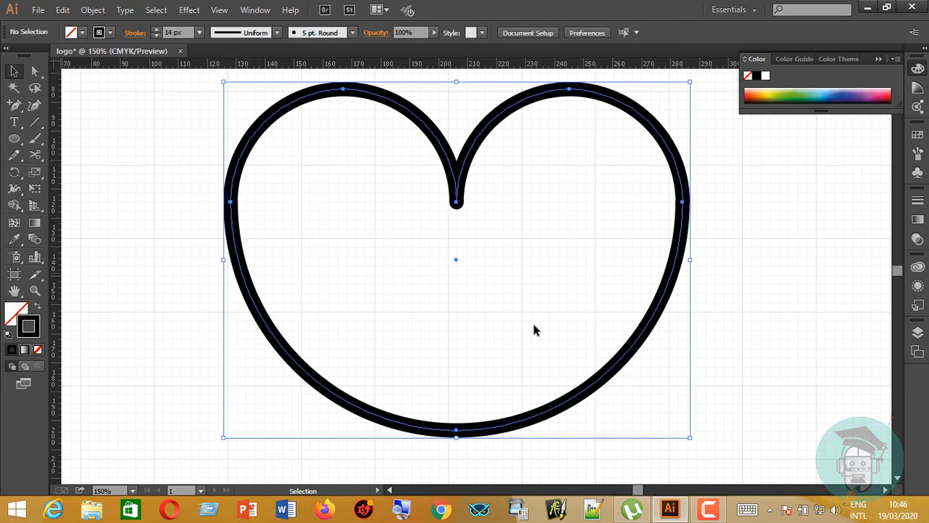
# Draw a straight vertical line with the Pen tool from the notch between the two upper arcs down to the outline's lowest point
pyautogui.scroll(2, 718, 319)
pyautogui.scroll(-3, 753, 327)
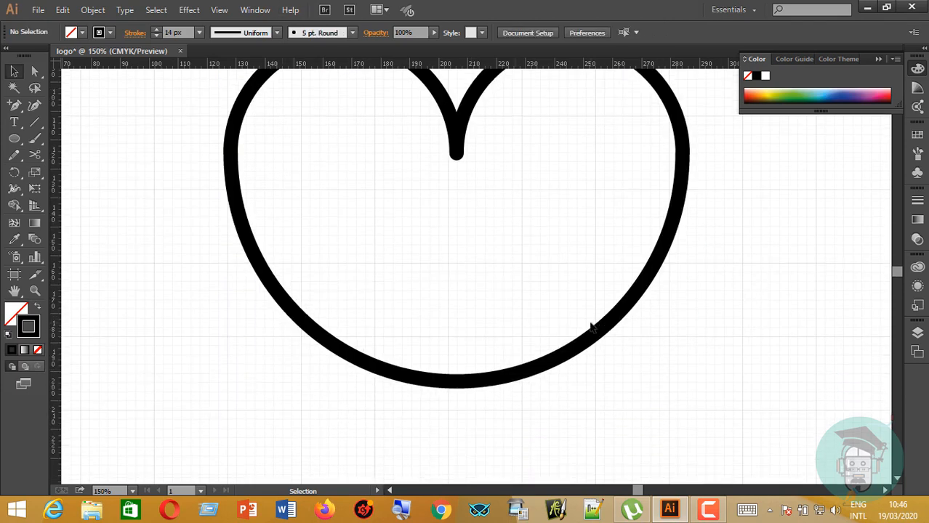
pyautogui.scroll(1, 592, 328)
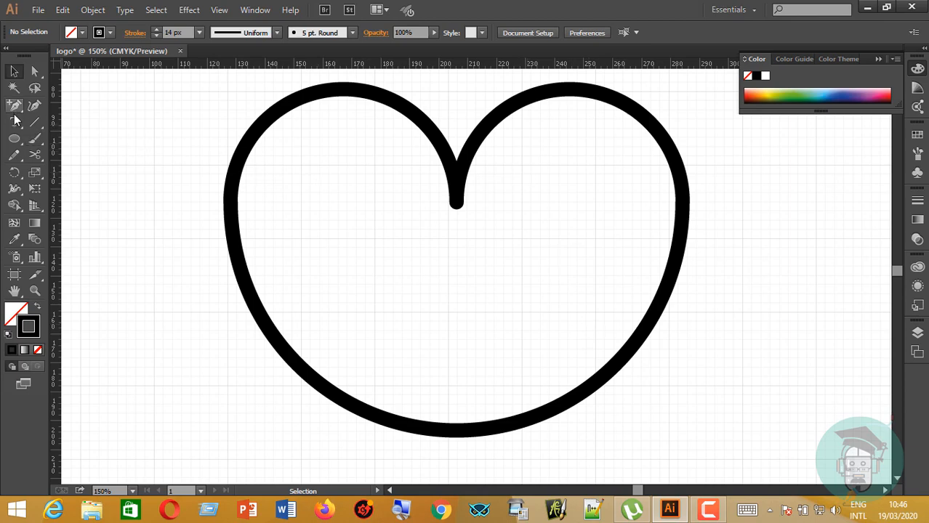
pyautogui.moveTo(14, 105); pyautogui.dragTo(48, 106)
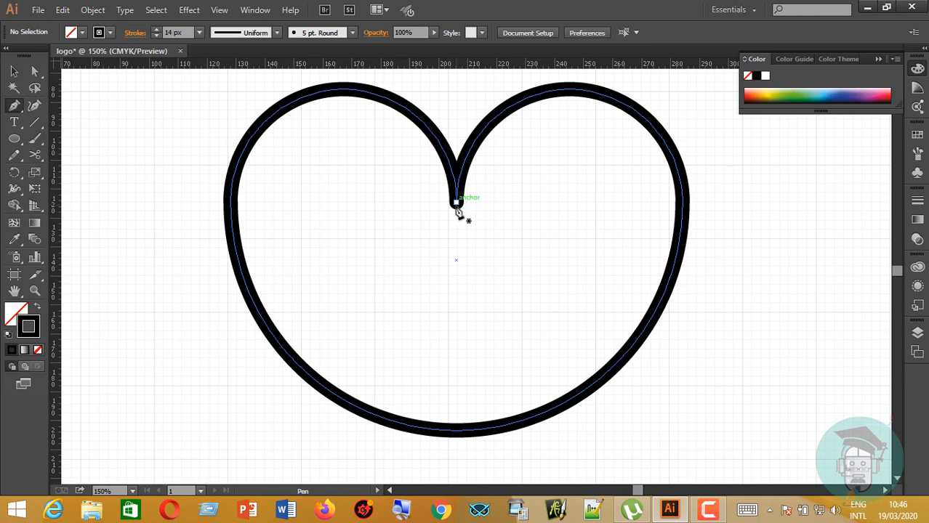
pyautogui.click(457, 207)
pyautogui.scroll(-5, 454, 290)
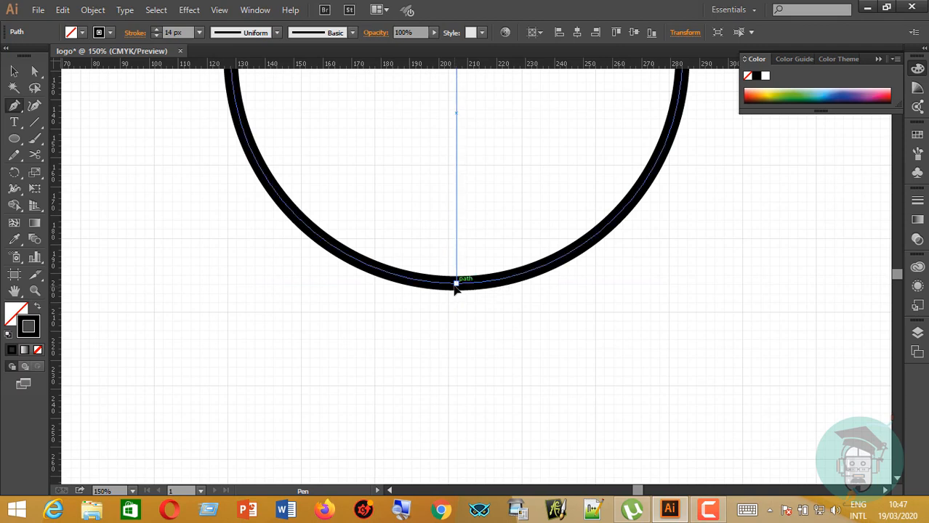
pyautogui.click(456, 289)
pyautogui.scroll(2, 462, 290)
pyautogui.scroll(3, 495, 283)
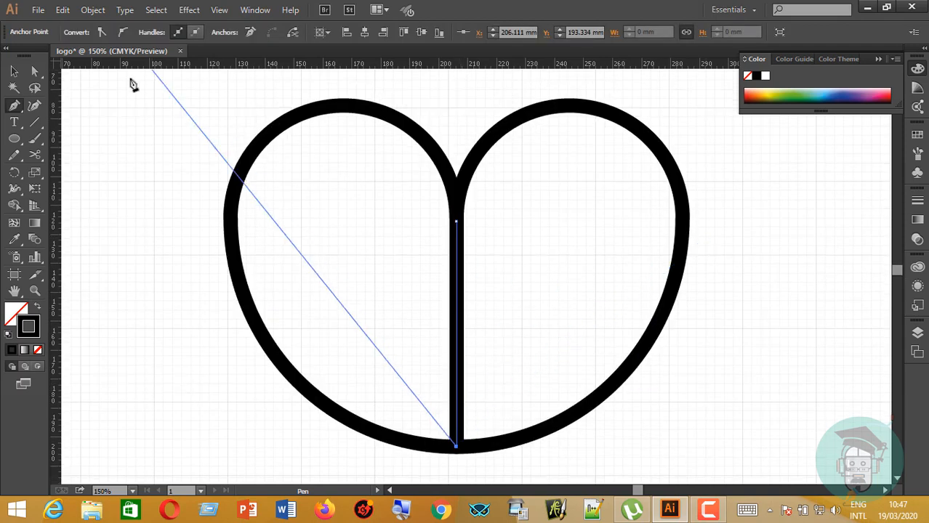
pyautogui.click(14, 72)
pyautogui.click(115, 106)
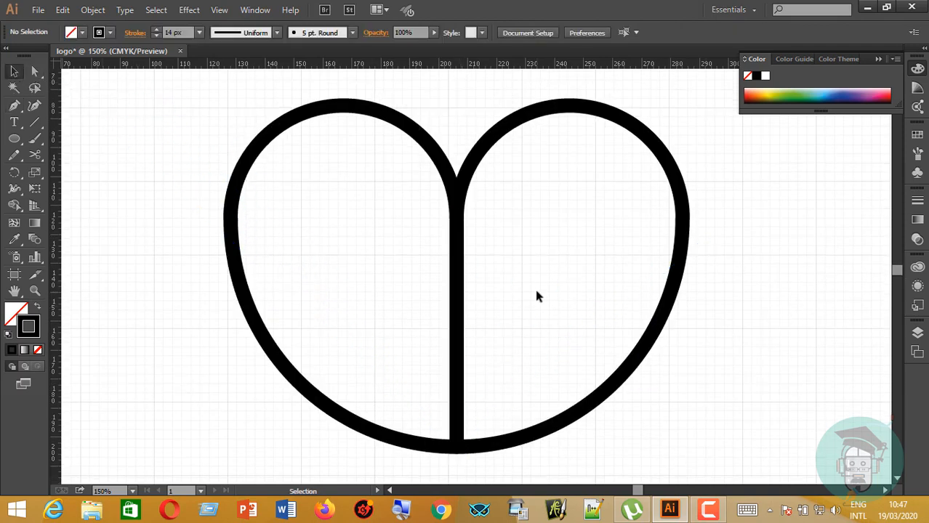
# Draw a leaf's wavy upper edge with the Pen tool from the middle of the vertical line to the outline's upper right side
pyautogui.scroll(-2, 536, 289)
pyautogui.scroll(1, 536, 288)
pyautogui.scroll(1, 538, 294)
pyautogui.scroll(-3, 367, 182)
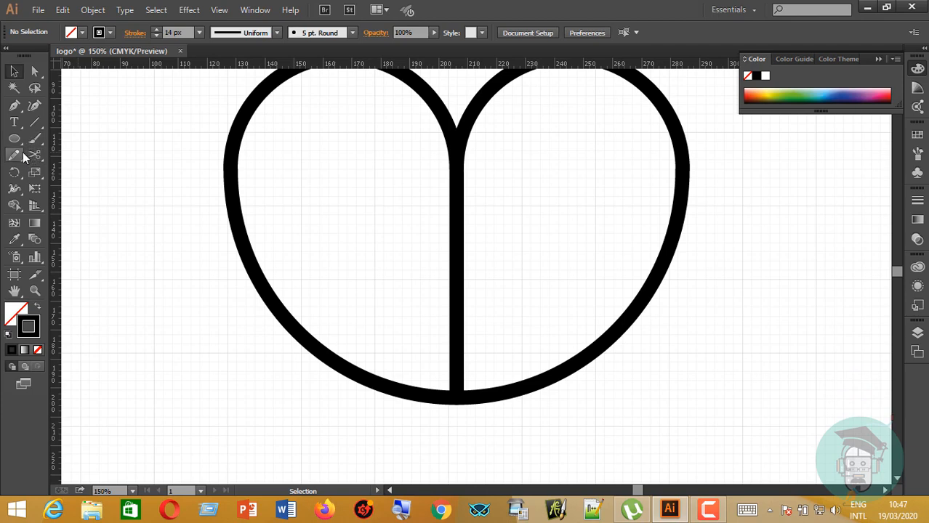
pyautogui.moveTo(15, 108); pyautogui.dragTo(52, 109)
pyautogui.scroll(-4, 535, 290)
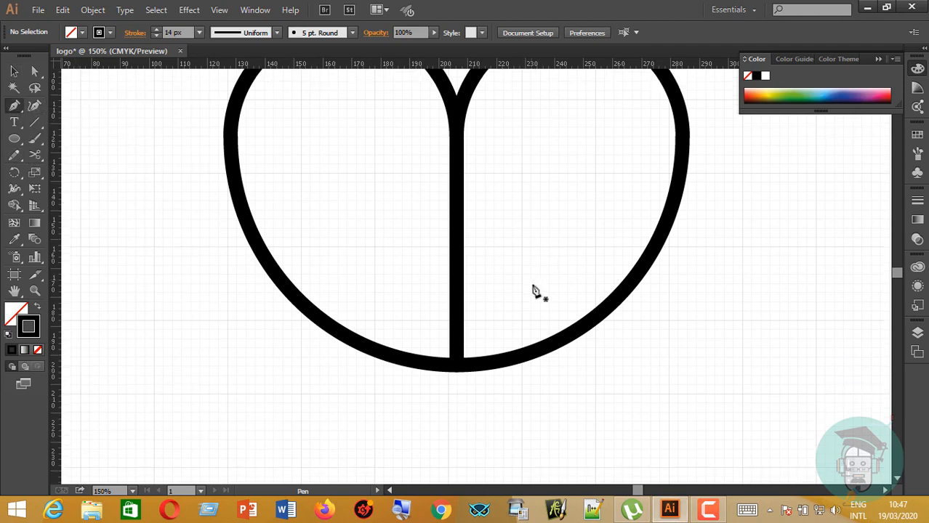
pyautogui.scroll(5, 632, 363)
pyautogui.click(462, 236)
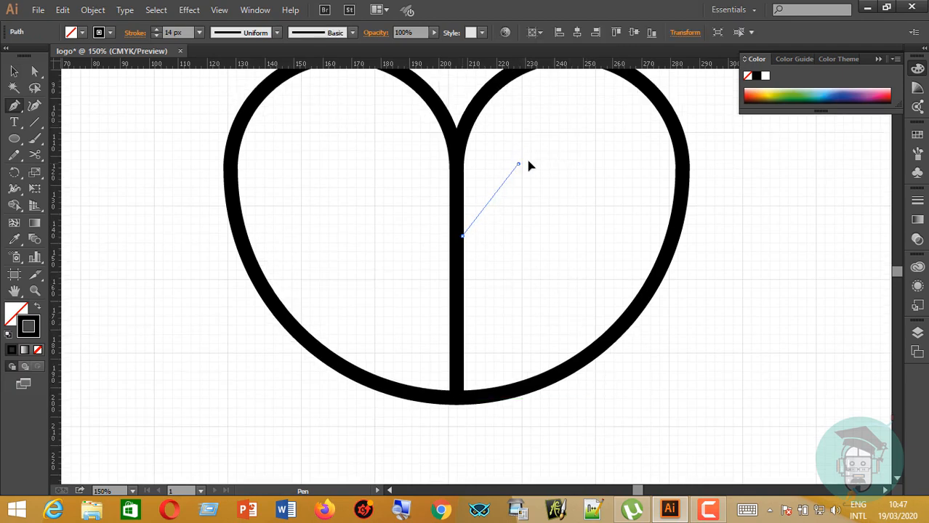
pyautogui.moveTo(517, 165); pyautogui.dragTo(557, 161)
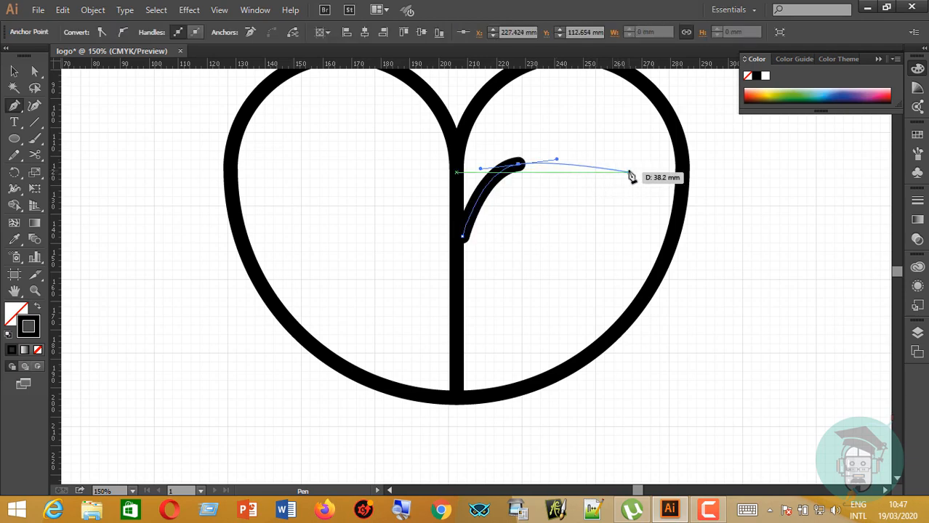
pyautogui.moveTo(629, 169); pyautogui.dragTo(648, 159)
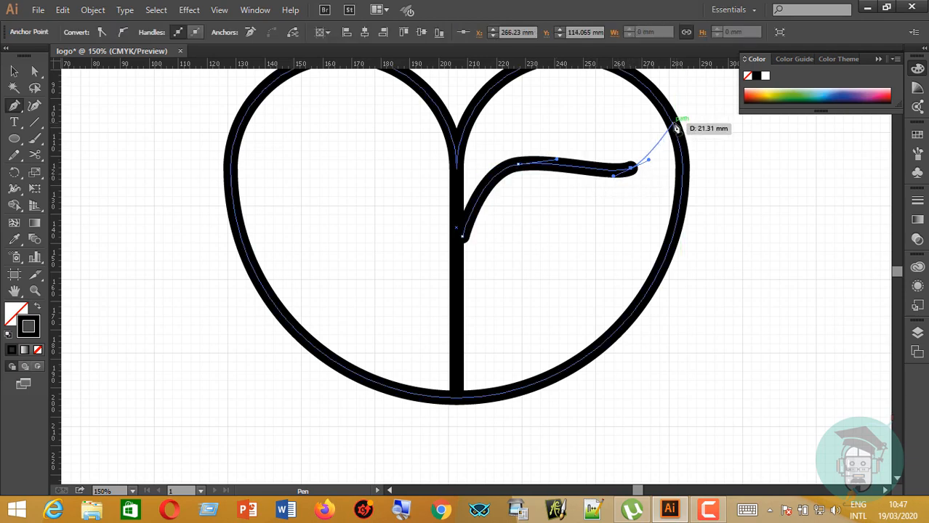
pyautogui.click(673, 125)
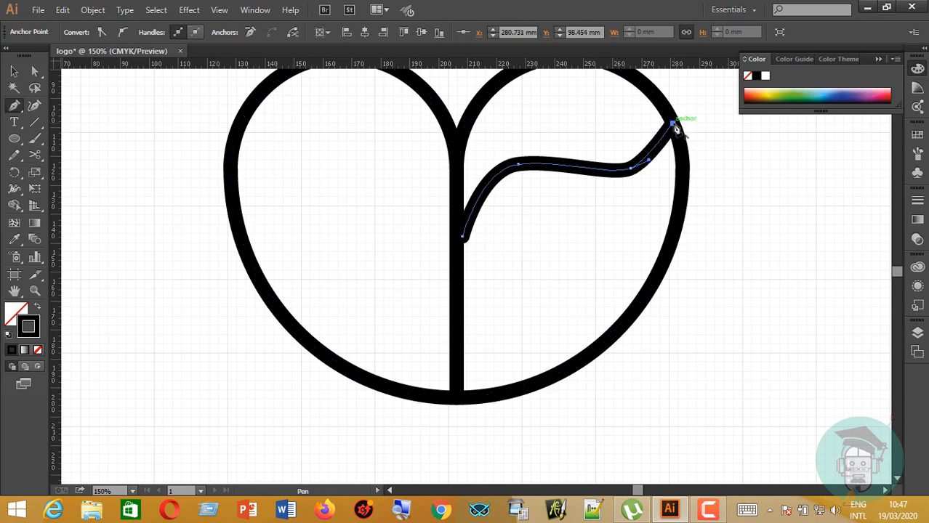
# Continue the leaf path along a curved lower edge from its tip back to its starting point on the vertical line
pyautogui.moveTo(655, 198); pyautogui.dragTo(649, 204)
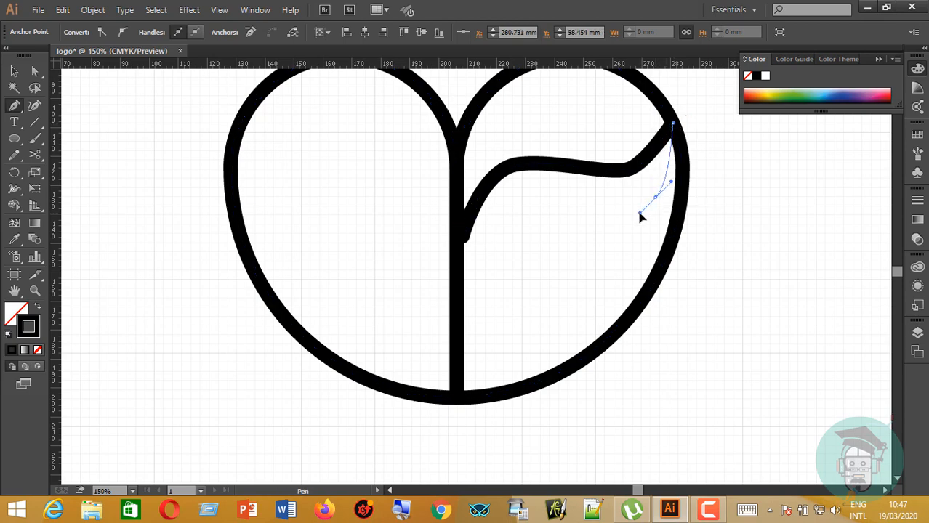
pyautogui.moveTo(564, 256); pyautogui.dragTo(531, 259)
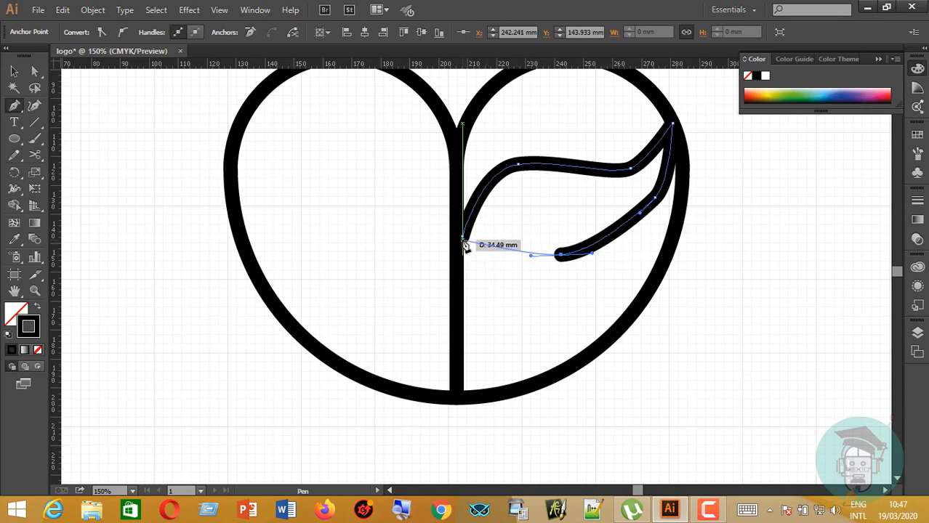
pyautogui.moveTo(462, 239); pyautogui.dragTo(30, 107)
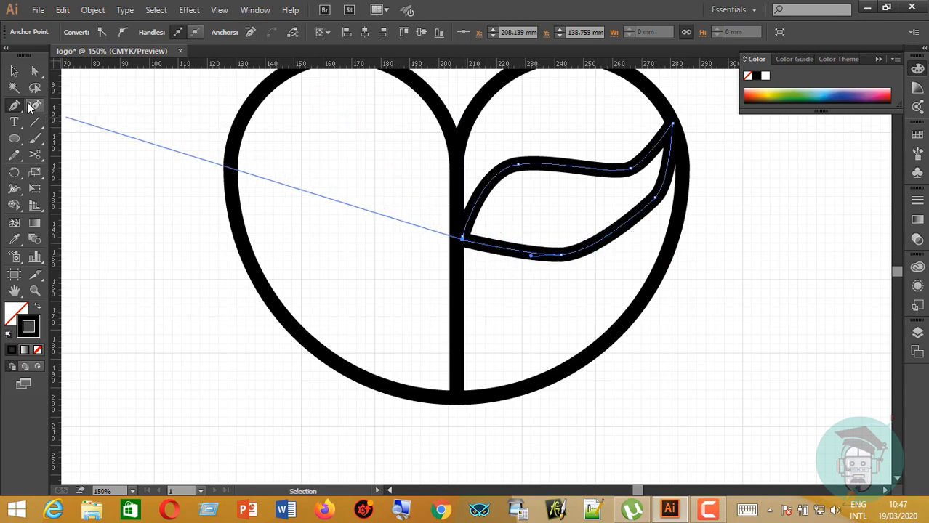
# Round out the leaf's lower edge with the Curvature tool by adding a point near its base and shifting the neighbouring point slightly outward
pyautogui.click(31, 105)
pyautogui.moveTo(508, 250); pyautogui.dragTo(503, 260)
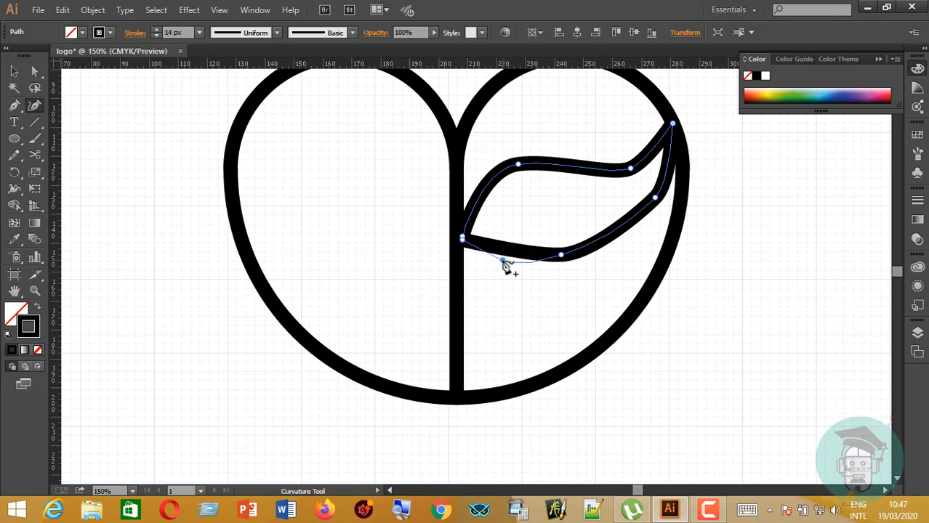
pyautogui.moveTo(561, 256); pyautogui.dragTo(572, 259)
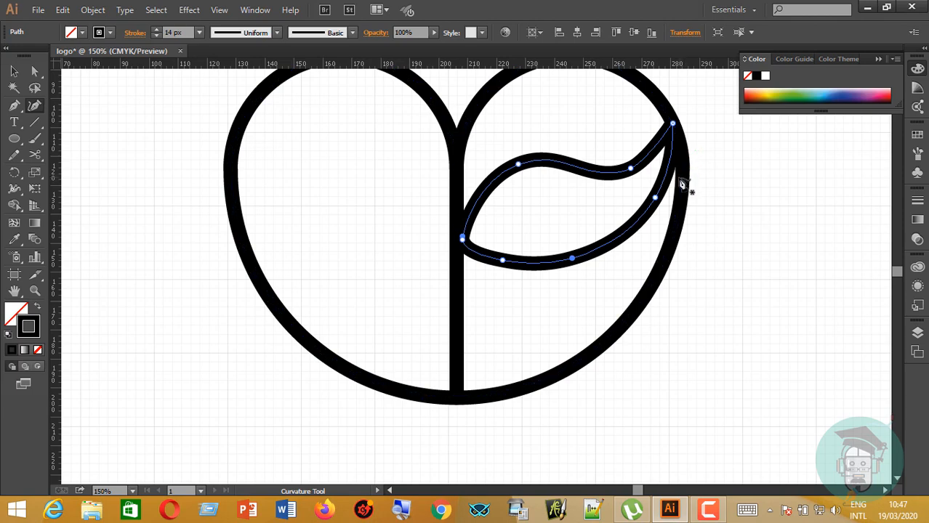
# Pull the leaf's base point down the vertical line and reshape the inner upper edge with added points into a fuller curve
pyautogui.click(462, 239)
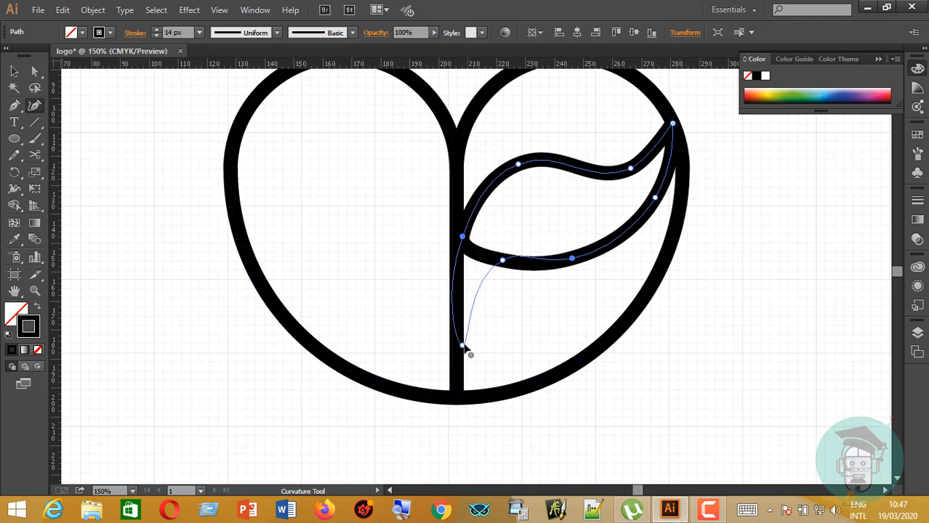
pyautogui.moveTo(464, 238); pyautogui.dragTo(474, 217)
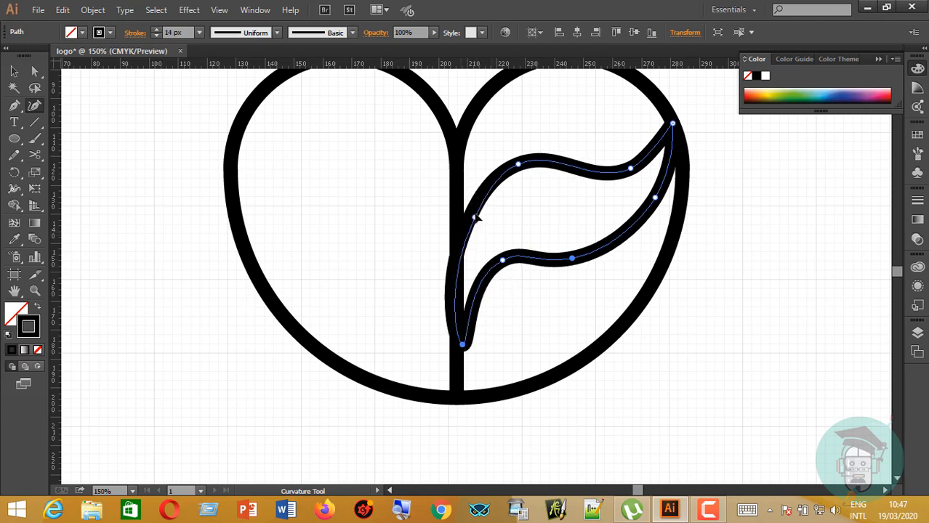
pyautogui.click(459, 274)
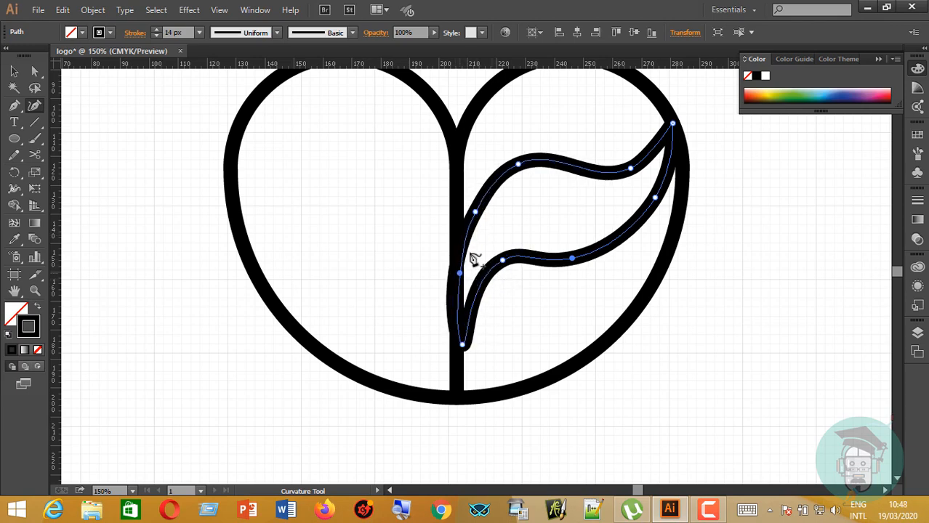
pyautogui.moveTo(474, 212); pyautogui.dragTo(483, 189)
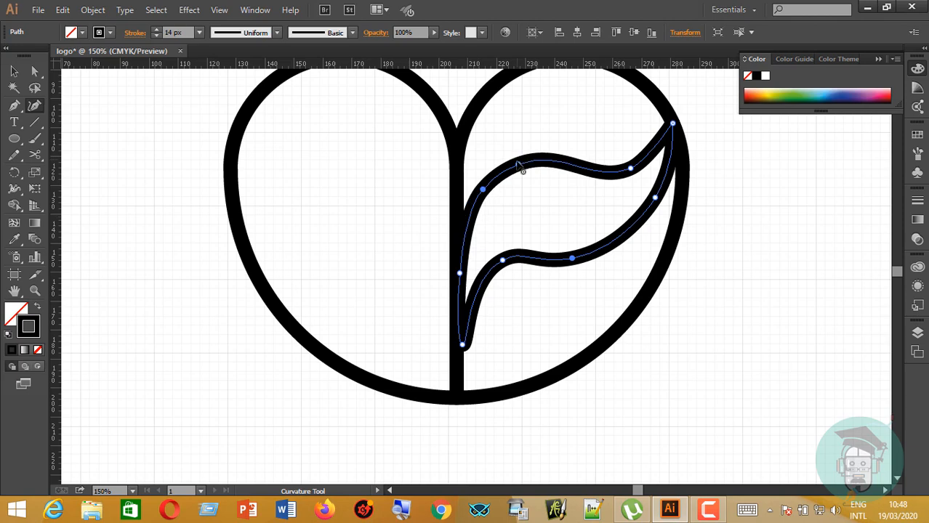
pyautogui.moveTo(517, 161); pyautogui.dragTo(518, 158)
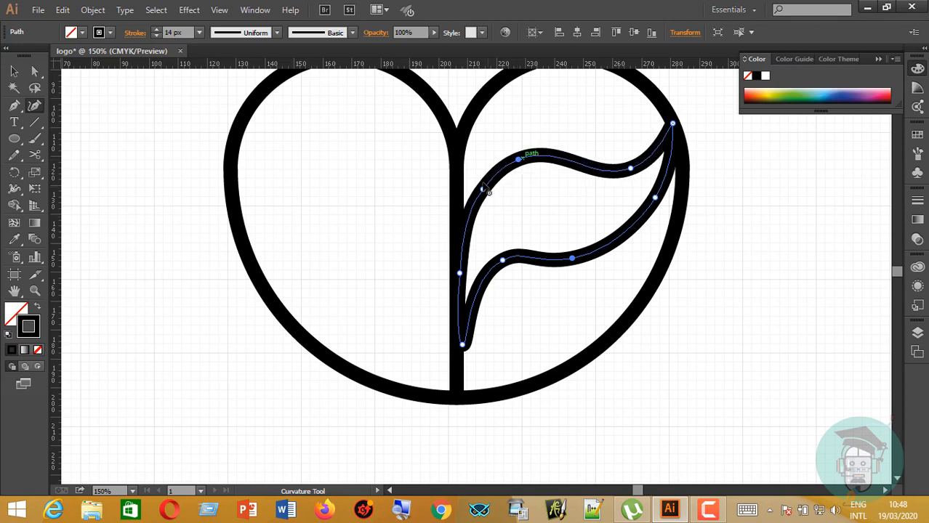
pyautogui.moveTo(482, 188); pyautogui.dragTo(483, 184)
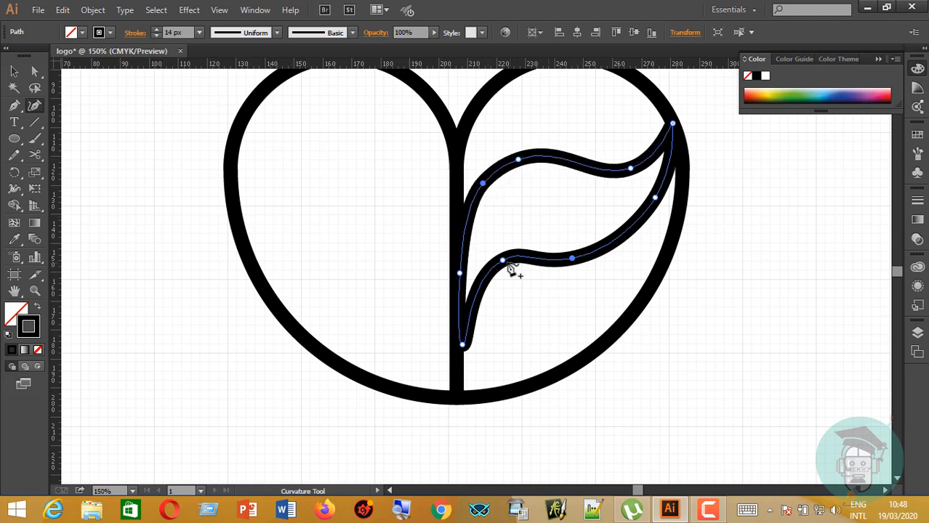
# Shift the two middle points of the leaf's lower edge slightly outward and upward with the Curvature tool
pyautogui.moveTo(503, 260); pyautogui.dragTo(512, 260)
pyautogui.moveTo(572, 258); pyautogui.dragTo(581, 252)
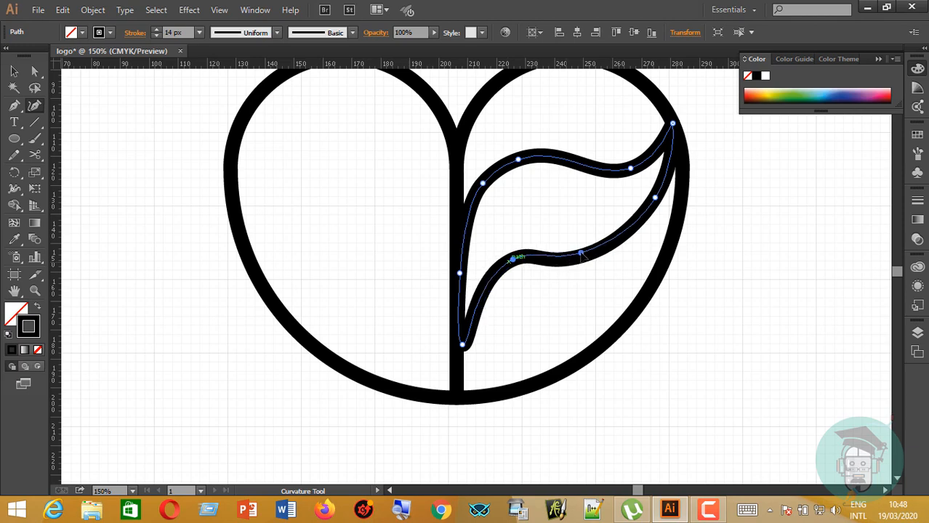
pyautogui.moveTo(513, 260); pyautogui.dragTo(507, 258)
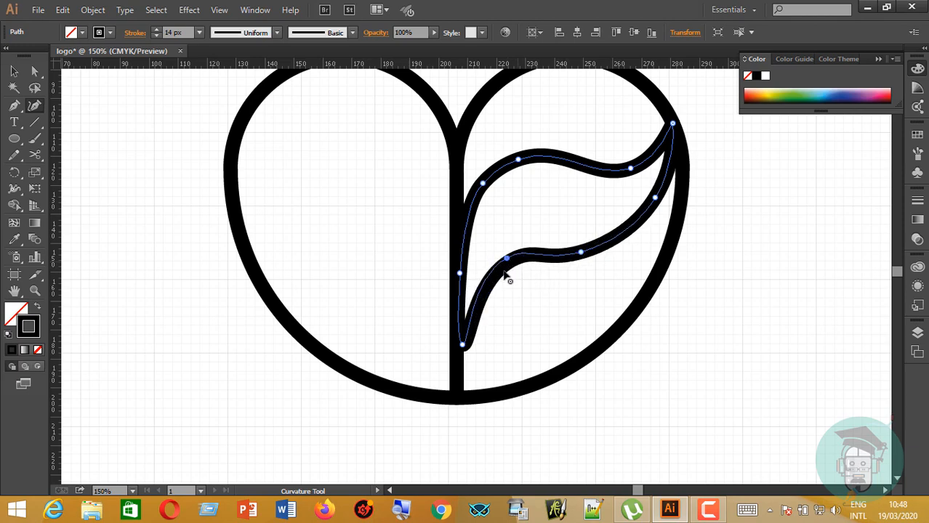
pyautogui.moveTo(582, 253); pyautogui.dragTo(586, 248)
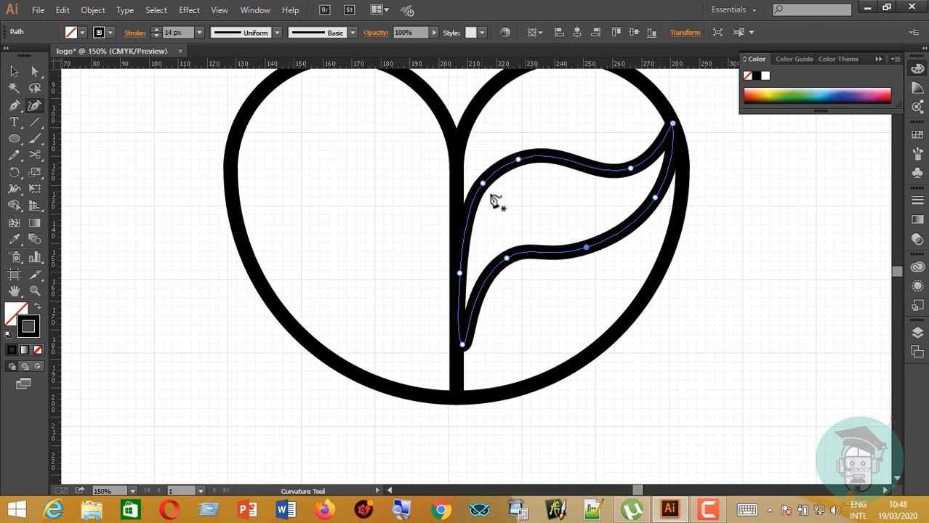
# Smooth the leaf's upper edge, lower edge and base with repeated strokes of the Smooth tool
pyautogui.click(13, 155)
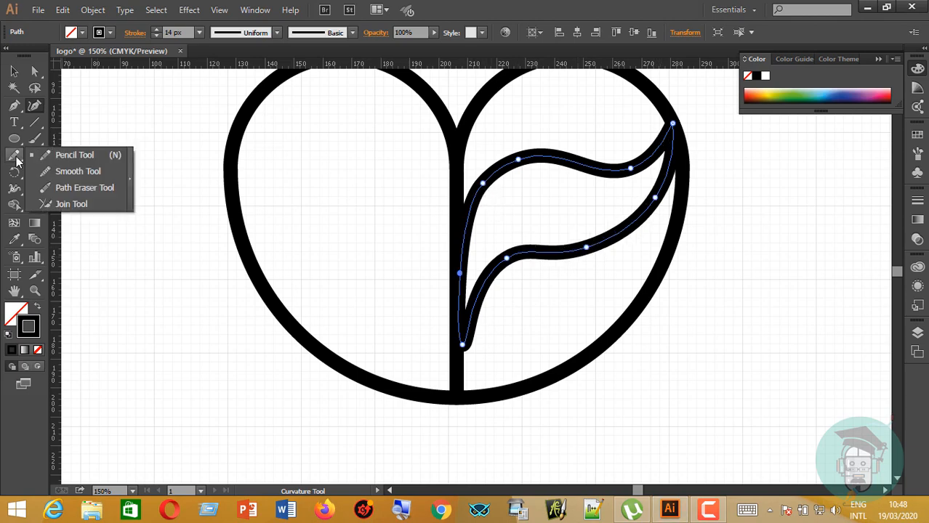
pyautogui.click(52, 173)
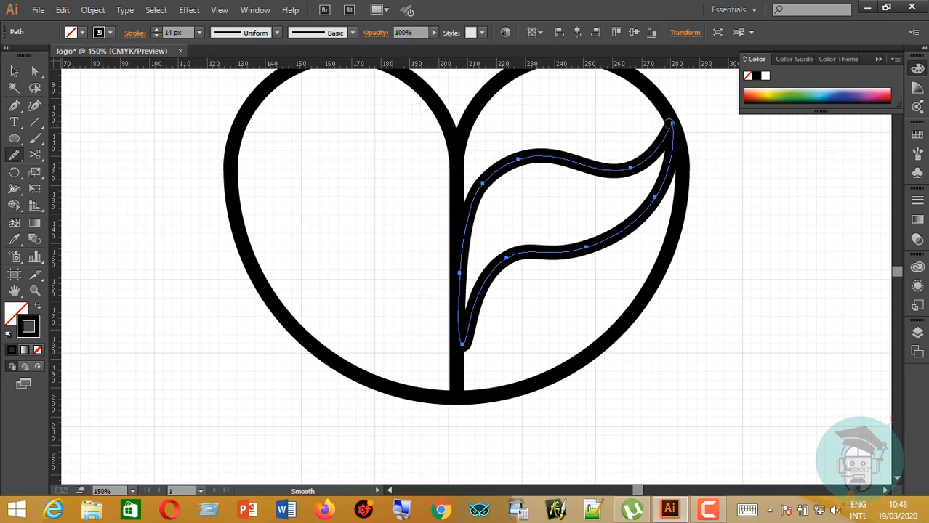
pyautogui.moveTo(627, 163)
pyautogui.mouseDown()
pyautogui.moveTo(509, 154)
pyautogui.moveTo(474, 170)
pyautogui.moveTo(459, 207)
pyautogui.moveTo(448, 310)
pyautogui.mouseUp()
pyautogui.moveTo(466, 231)
pyautogui.mouseDown()
pyautogui.moveTo(457, 364)
pyautogui.moveTo(475, 349)
pyautogui.mouseUp()
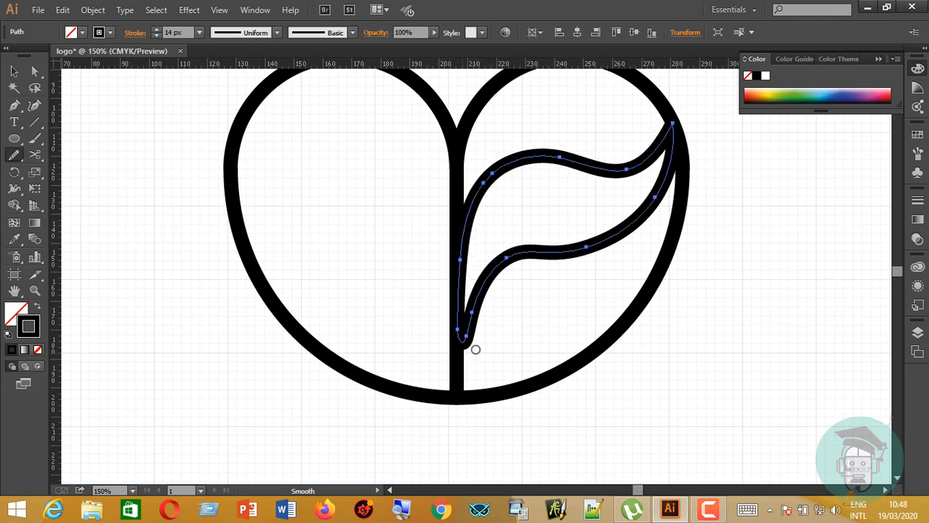
pyautogui.moveTo(473, 299)
pyautogui.mouseDown()
pyautogui.moveTo(516, 247)
pyautogui.moveTo(625, 233)
pyautogui.moveTo(719, 125)
pyautogui.mouseUp()
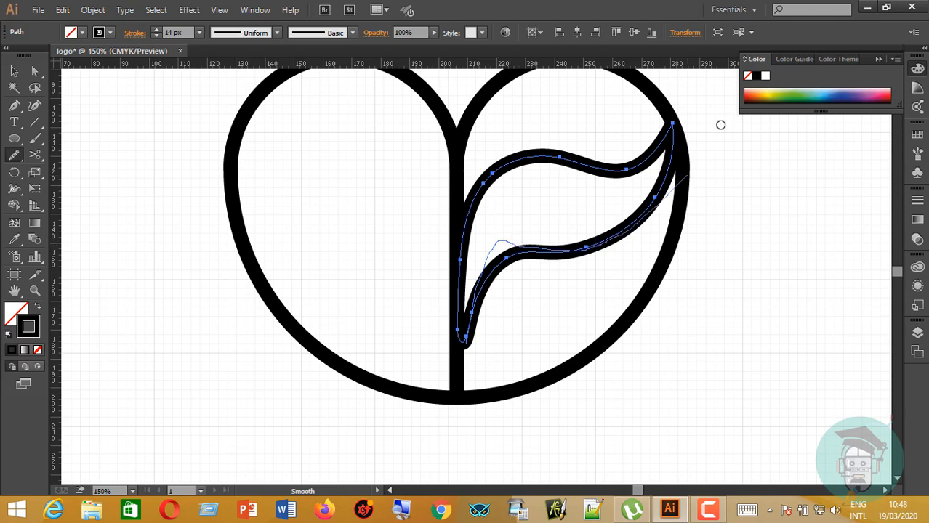
pyautogui.moveTo(637, 219)
pyautogui.mouseDown()
pyautogui.moveTo(584, 243)
pyautogui.moveTo(466, 253)
pyautogui.mouseUp()
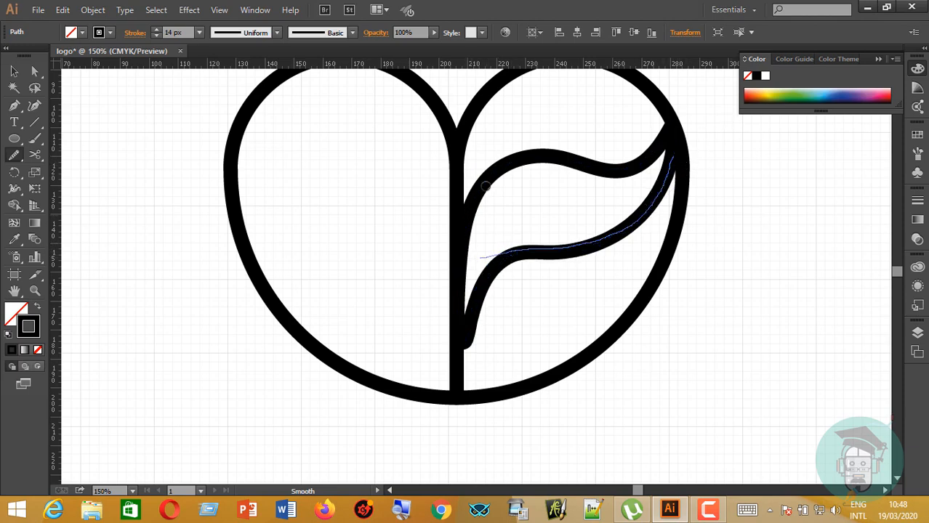
pyautogui.moveTo(516, 160)
pyautogui.mouseDown()
pyautogui.moveTo(474, 196)
pyautogui.moveTo(463, 275)
pyautogui.moveTo(482, 326)
pyautogui.mouseUp()
pyautogui.moveTo(476, 192)
pyautogui.mouseDown()
pyautogui.moveTo(638, 171)
pyautogui.moveTo(521, 157)
pyautogui.moveTo(458, 246)
pyautogui.moveTo(454, 273)
pyautogui.mouseUp()
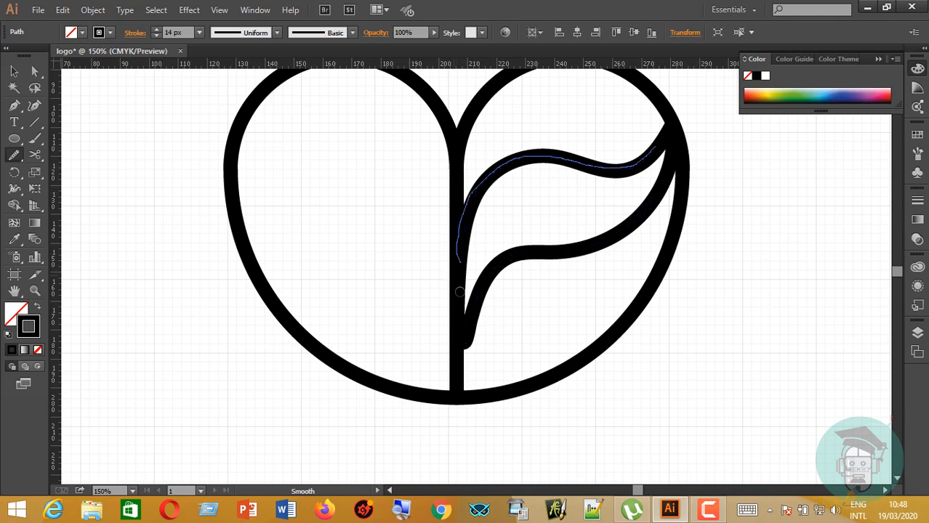
pyautogui.moveTo(463, 318)
pyautogui.mouseDown()
pyautogui.moveTo(468, 363)
pyautogui.moveTo(455, 345)
pyautogui.mouseUp()
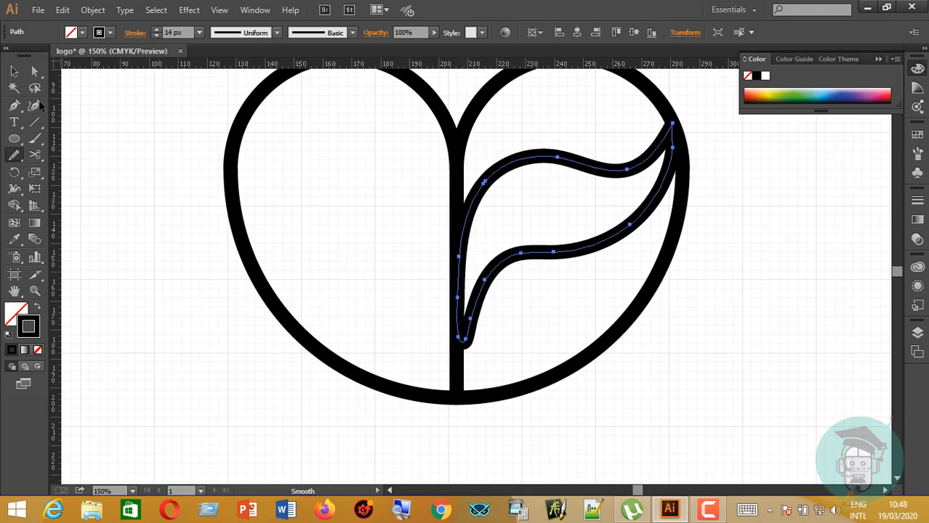
# Sharpen the leaf's base by converting its end anchor to a corner and moving it onto the vertical line
pyautogui.moveTo(17, 112); pyautogui.dragTo(53, 154)
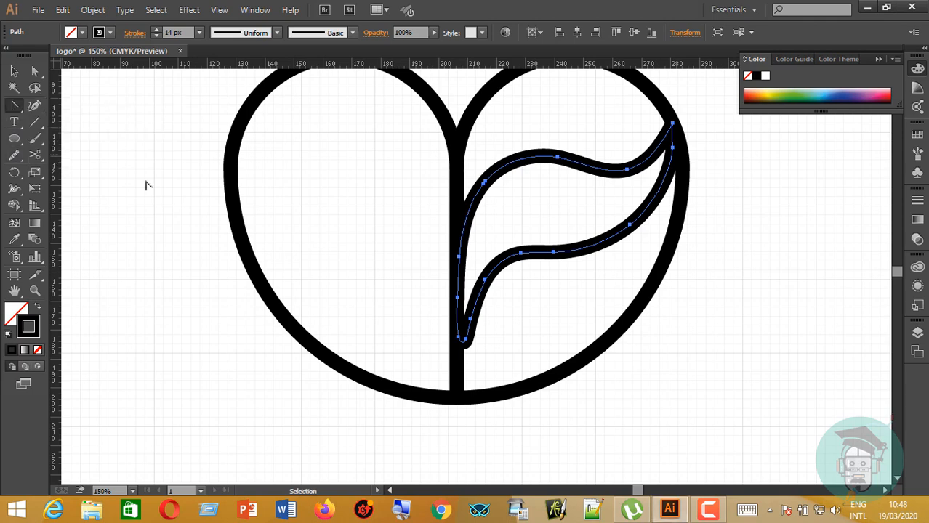
pyautogui.click(465, 344)
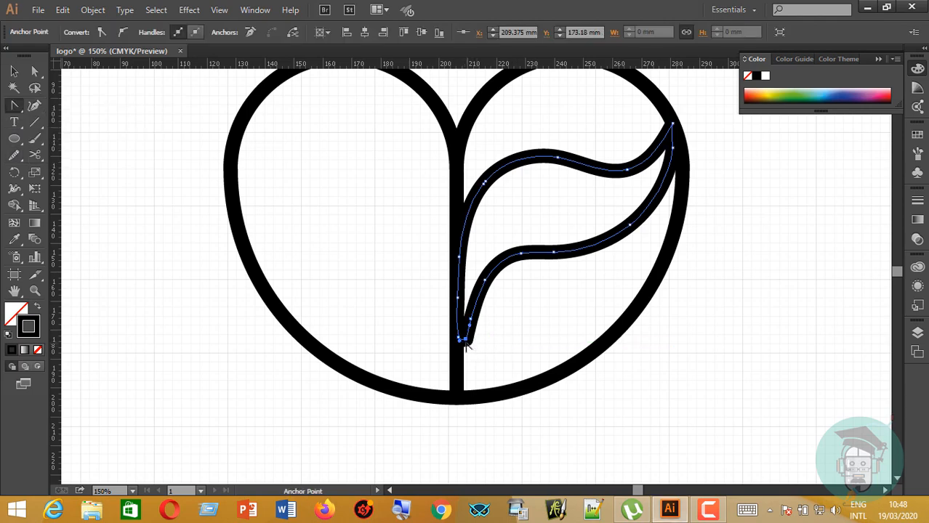
pyautogui.click(34, 107)
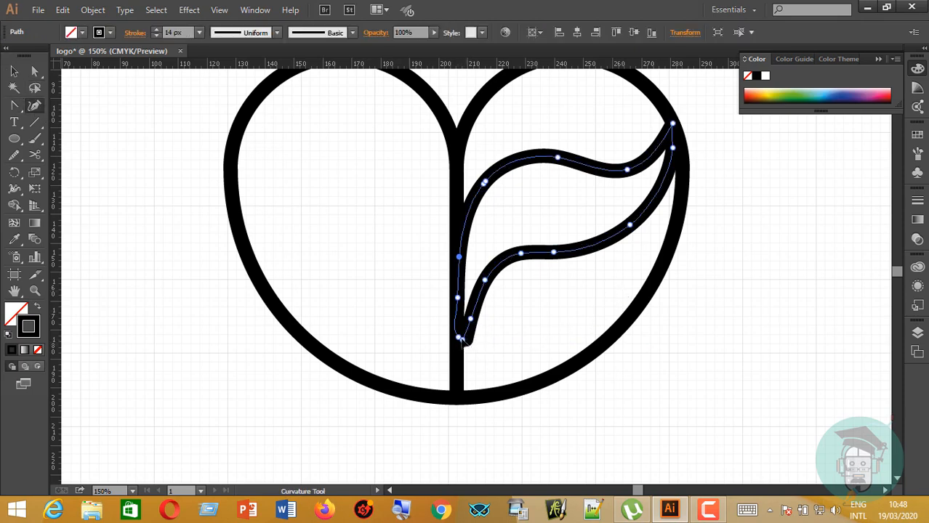
pyautogui.moveTo(461, 340); pyautogui.dragTo(471, 313)
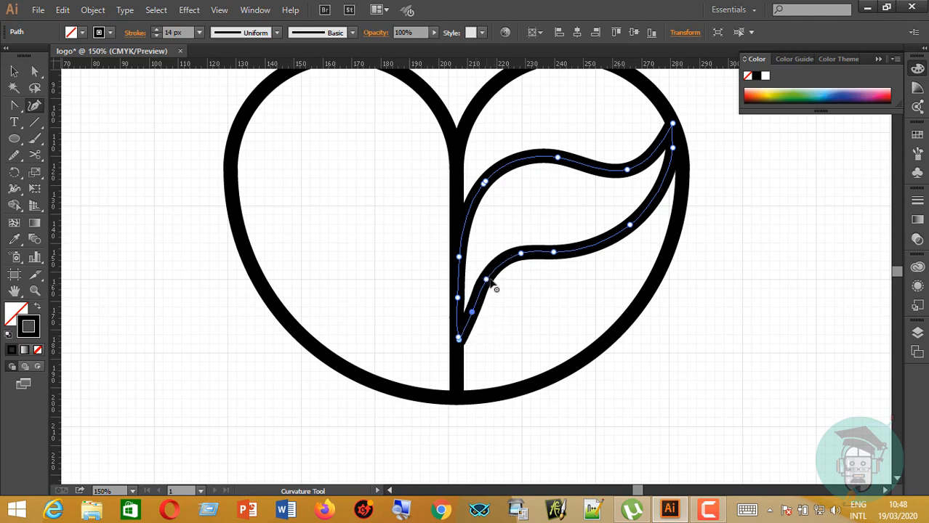
# Fine-tune the leaf's curves with the Curvature tool by nudging points on the lower edge, the upper bend and the dip near the tip
pyautogui.moveTo(486, 279); pyautogui.dragTo(487, 279)
pyautogui.moveTo(521, 253); pyautogui.dragTo(526, 253)
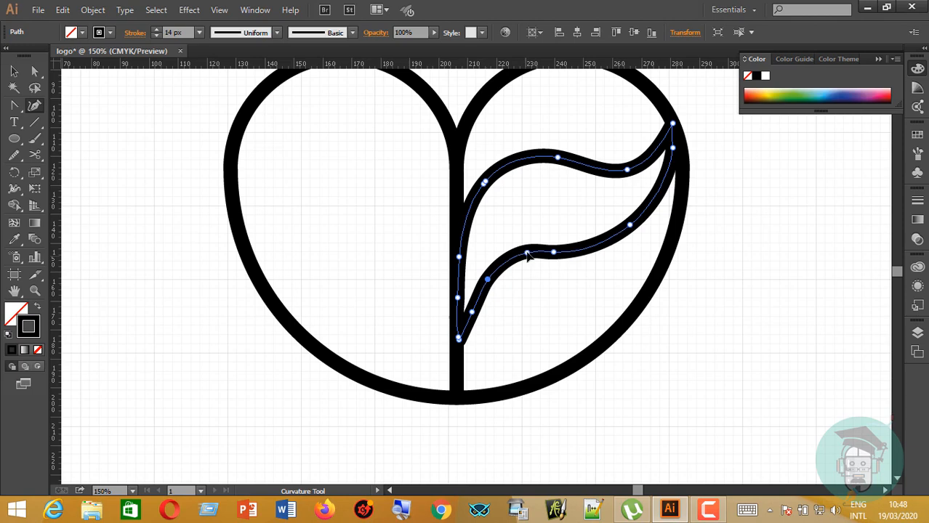
pyautogui.moveTo(488, 279); pyautogui.dragTo(492, 277)
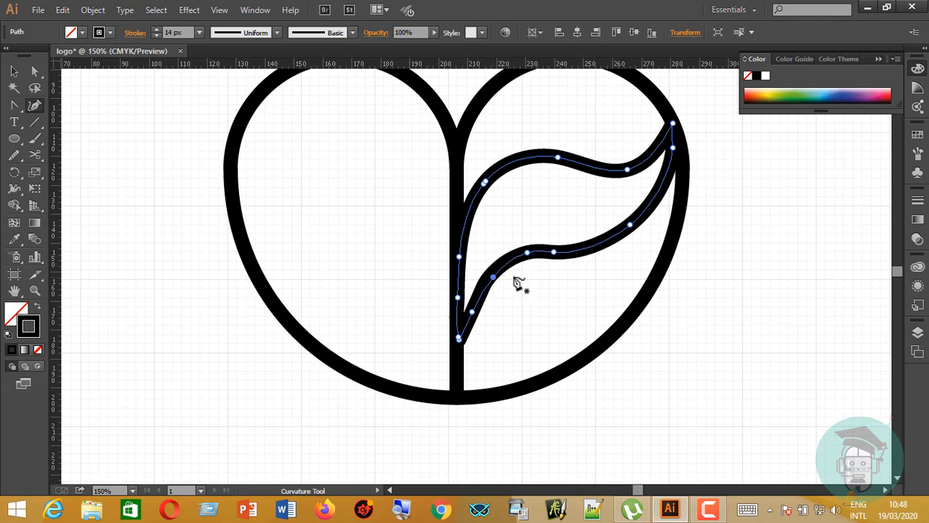
pyautogui.moveTo(485, 181); pyautogui.dragTo(491, 177)
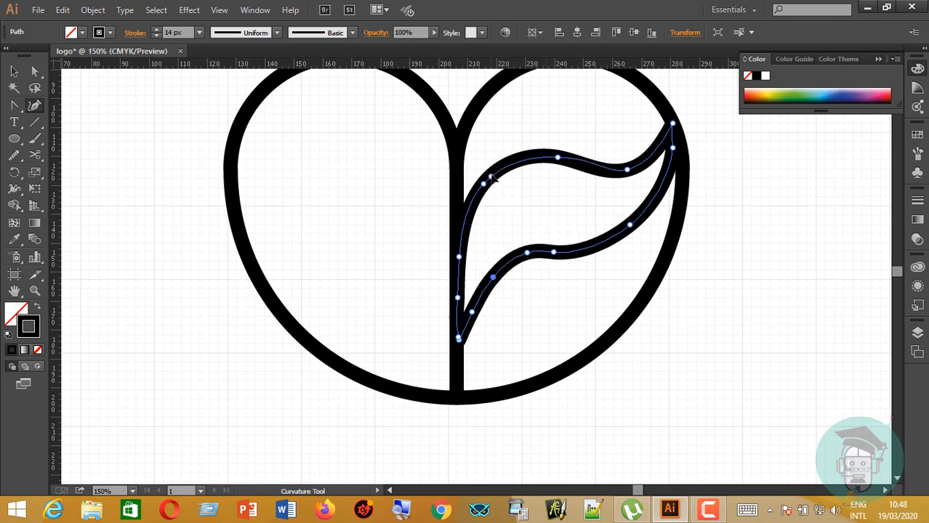
pyautogui.click(492, 176)
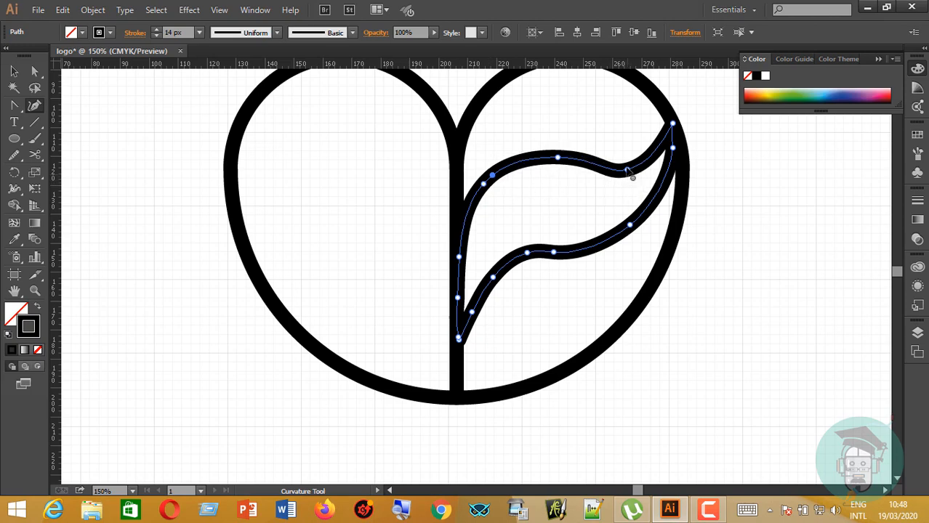
pyautogui.moveTo(627, 170); pyautogui.dragTo(627, 167)
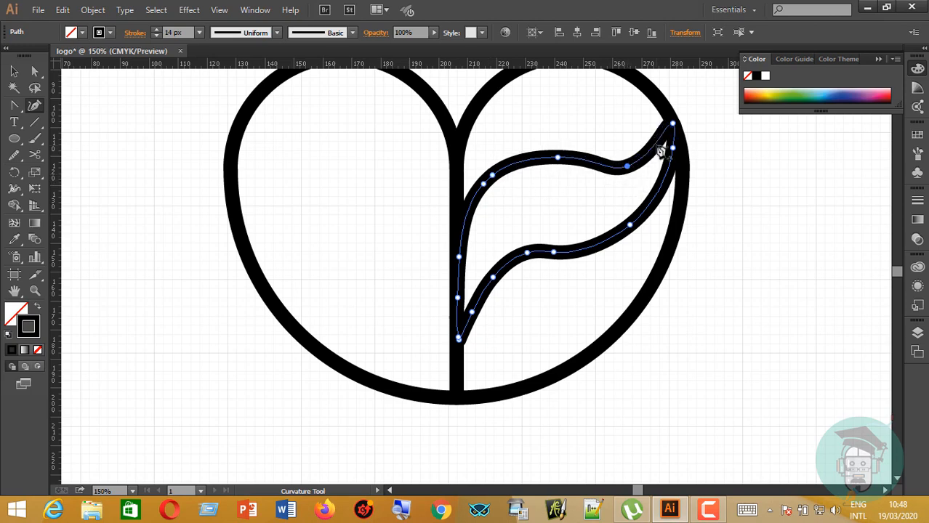
# Convert the leaf's tip anchor on the heart outline to a corner point and deselect the leaf
pyautogui.click(15, 106)
pyautogui.click(672, 124)
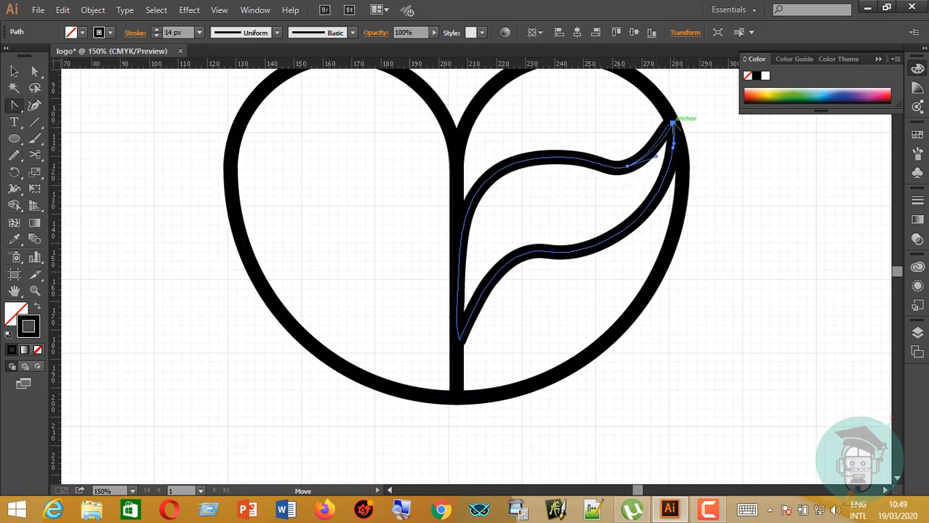
pyautogui.press('v')
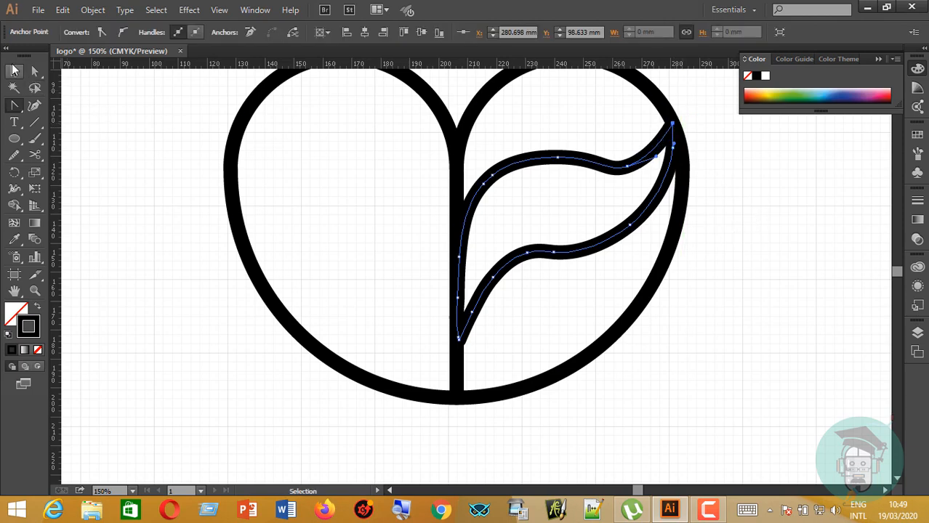
pyautogui.click(767, 250)
# Flatten the waves in the leaf's lower and upper edges by raising their dip points with the Curvature tool
pyautogui.scroll(-1, 767, 249)
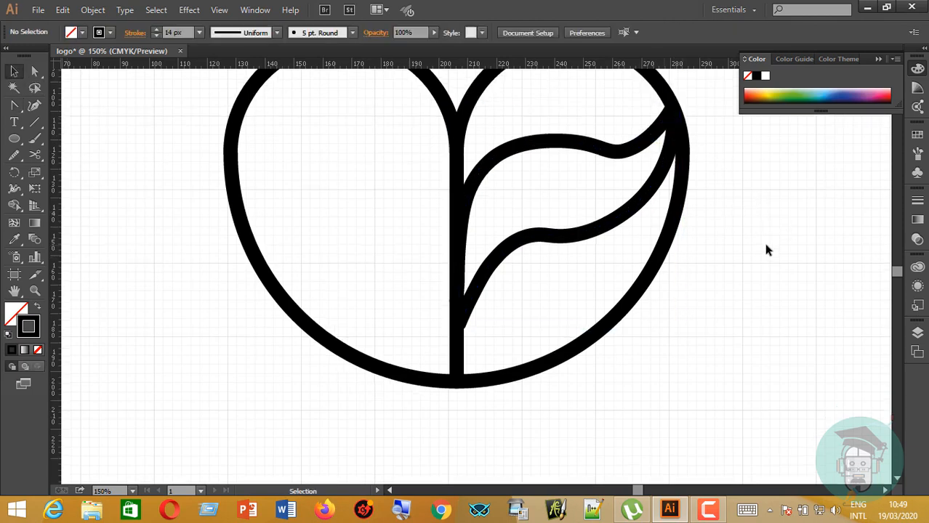
pyautogui.scroll(3, 676, 254)
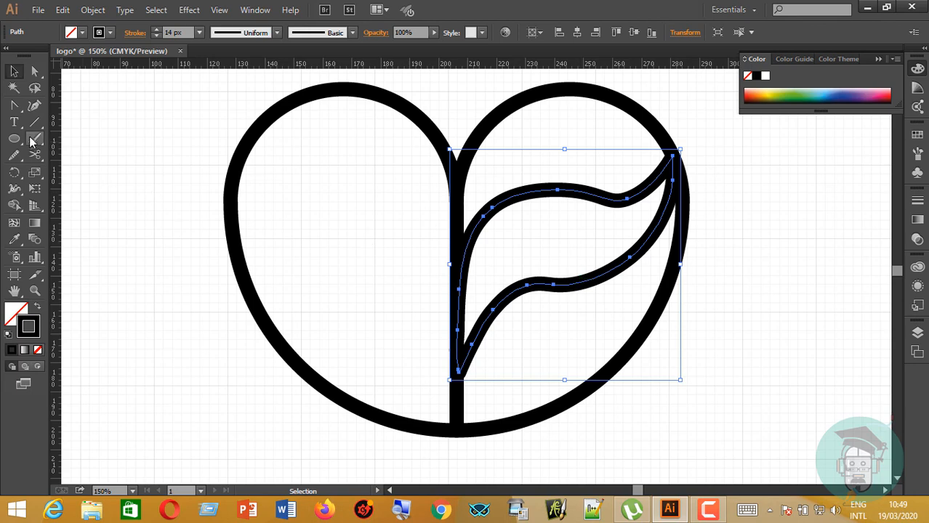
pyautogui.click(34, 105)
pyautogui.moveTo(553, 285); pyautogui.dragTo(561, 279)
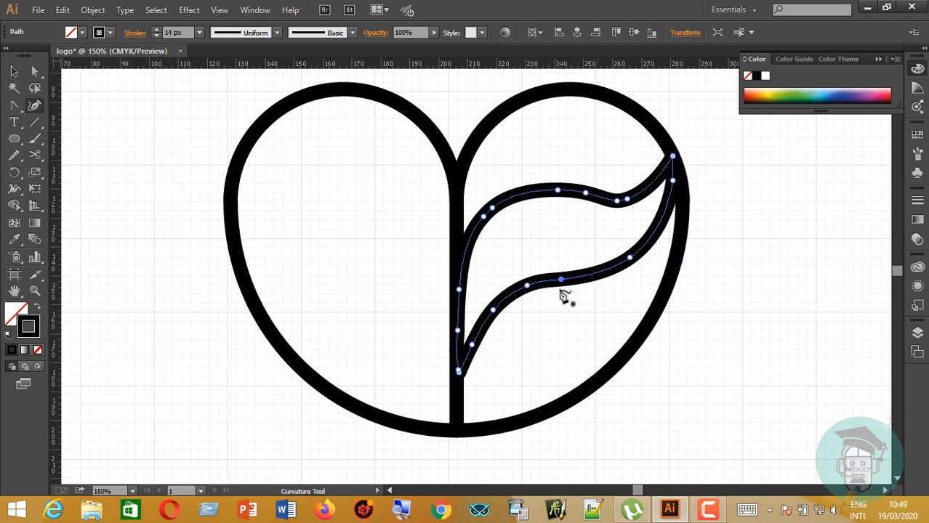
pyautogui.moveTo(617, 201)
pyautogui.mouseDown()
pyautogui.moveTo(638, 193)
pyautogui.moveTo(627, 194)
pyautogui.mouseUp()
pyautogui.click(634, 194)
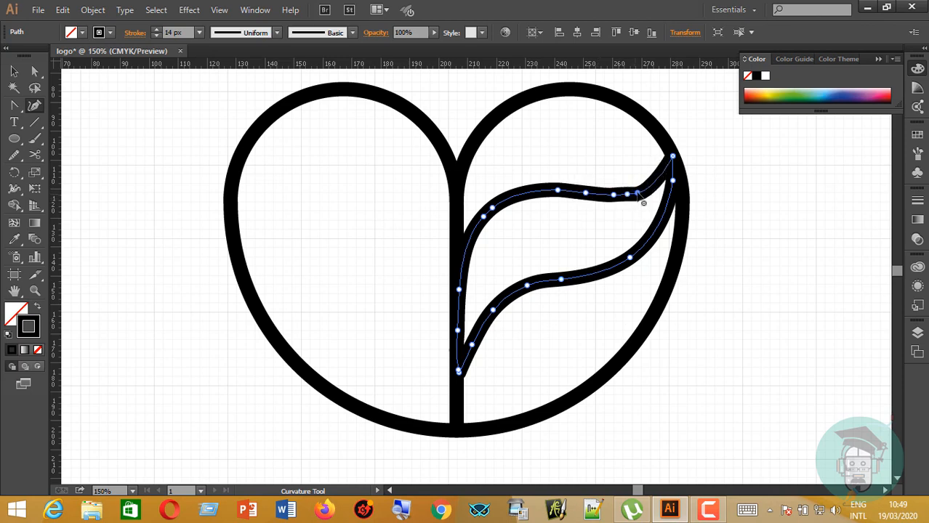
# Smooth the leaf's upper edge from its tip towards the vertical line with several Smooth tool strokes, and deselect it
pyautogui.rightClick(13, 154)
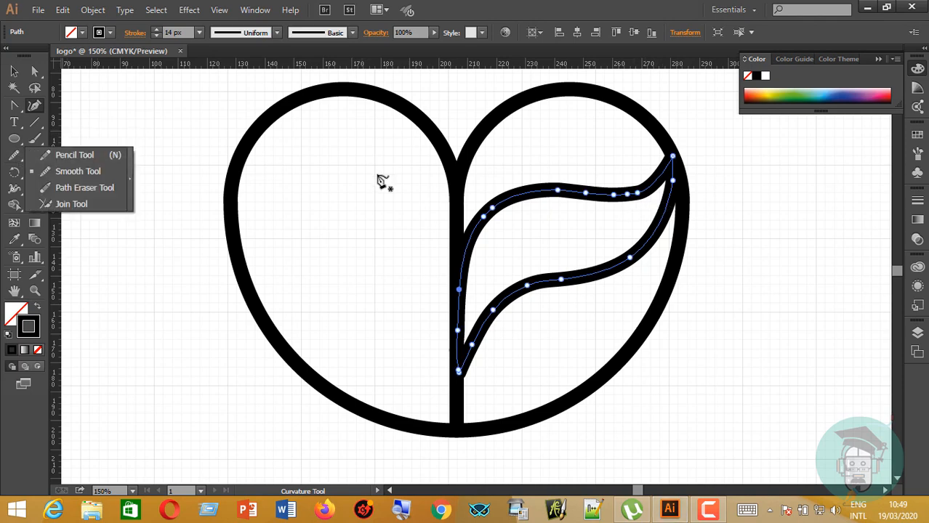
pyautogui.click(78, 171)
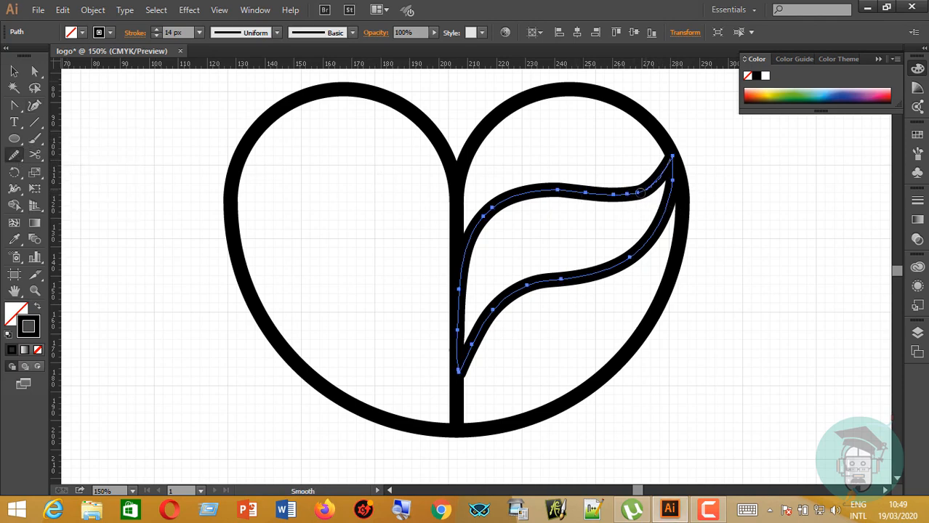
pyautogui.moveTo(640, 192)
pyautogui.mouseDown()
pyautogui.moveTo(522, 189)
pyautogui.moveTo(479, 207)
pyautogui.mouseUp()
pyautogui.moveTo(668, 160)
pyautogui.mouseDown()
pyautogui.moveTo(622, 194)
pyautogui.moveTo(529, 192)
pyautogui.mouseUp()
pyautogui.moveTo(669, 160)
pyautogui.mouseDown()
pyautogui.moveTo(646, 186)
pyautogui.moveTo(601, 201)
pyautogui.moveTo(546, 194)
pyautogui.mouseUp()
pyautogui.moveTo(669, 159)
pyautogui.mouseDown()
pyautogui.moveTo(651, 187)
pyautogui.moveTo(614, 198)
pyautogui.moveTo(550, 191)
pyautogui.mouseUp()
pyautogui.moveTo(668, 157)
pyautogui.mouseDown()
pyautogui.moveTo(616, 200)
pyautogui.moveTo(554, 195)
pyautogui.moveTo(484, 215)
pyautogui.moveTo(436, 261)
pyautogui.mouseUp()
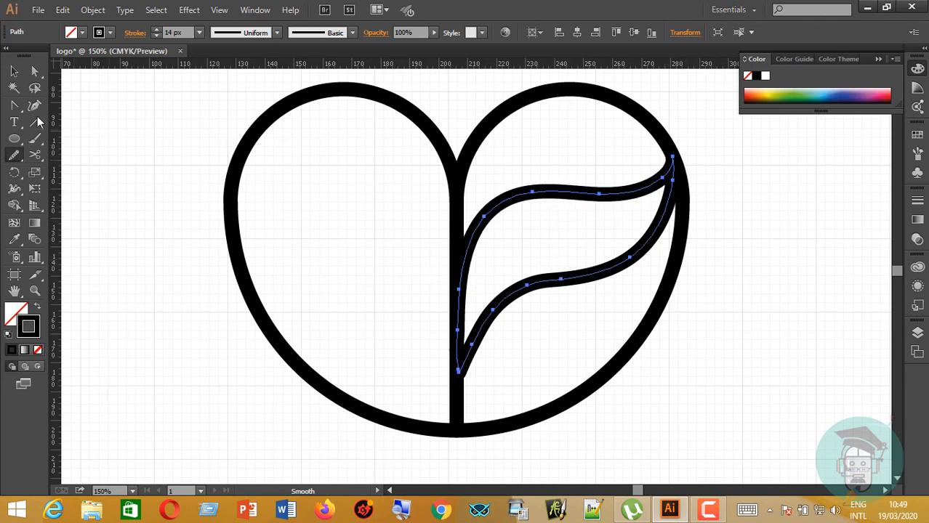
pyautogui.click(14, 71)
pyautogui.click(798, 320)
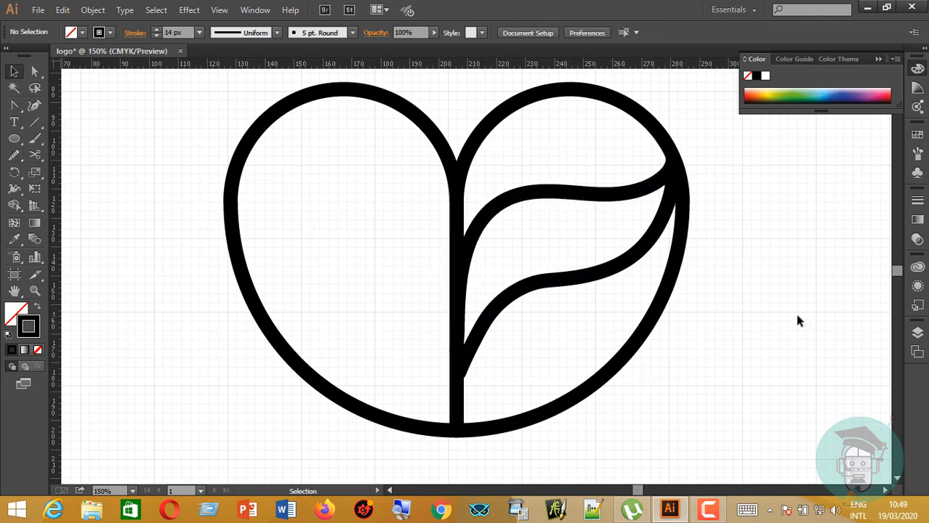
# Paste a copy of the leaf in front of the original and reflect the copy about the vertical axis
pyautogui.click(539, 285)
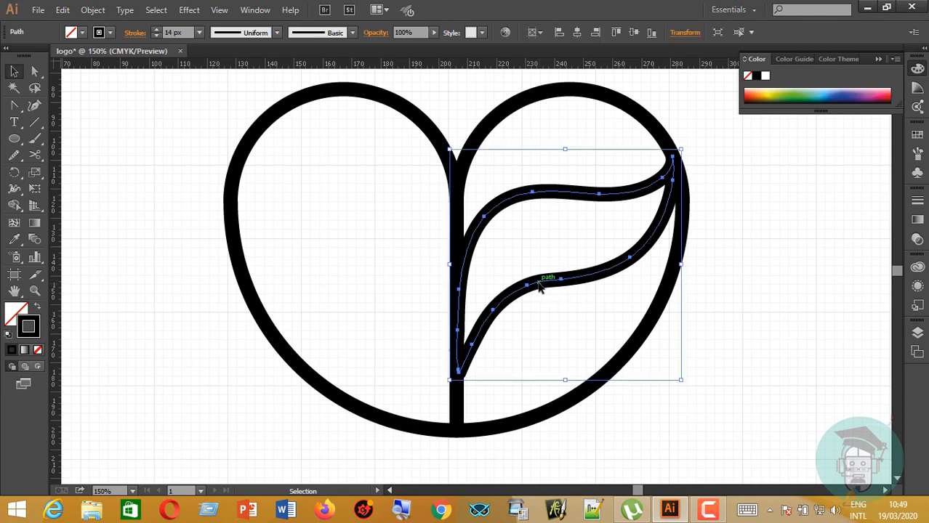
pyautogui.press('a')
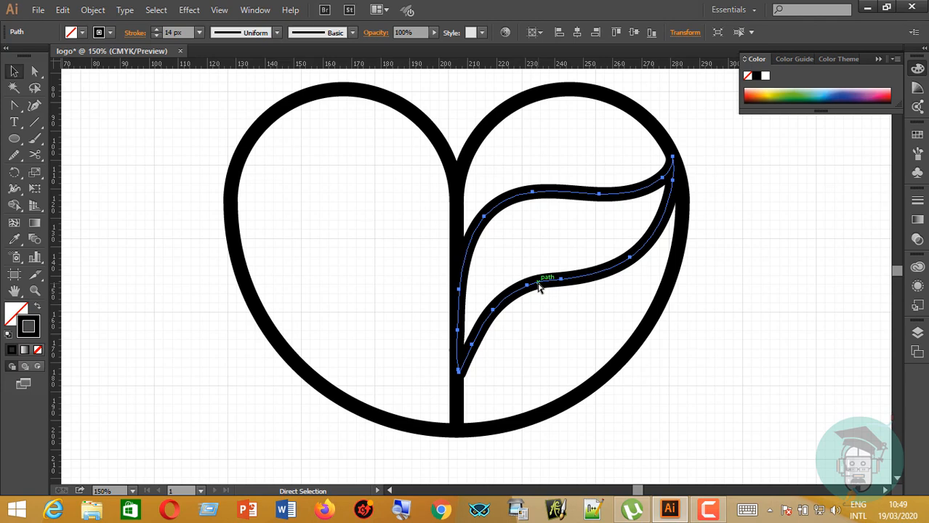
pyautogui.press('v')
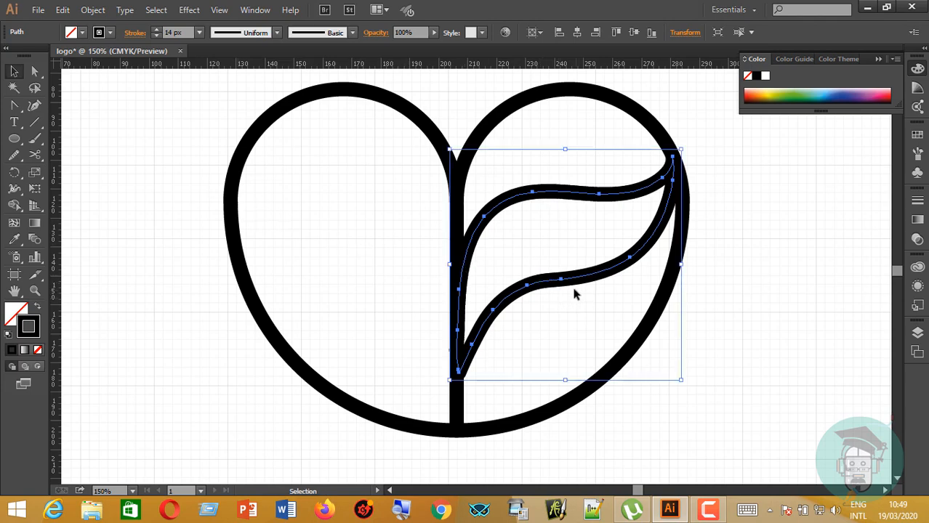
pyautogui.rightClick(574, 279)
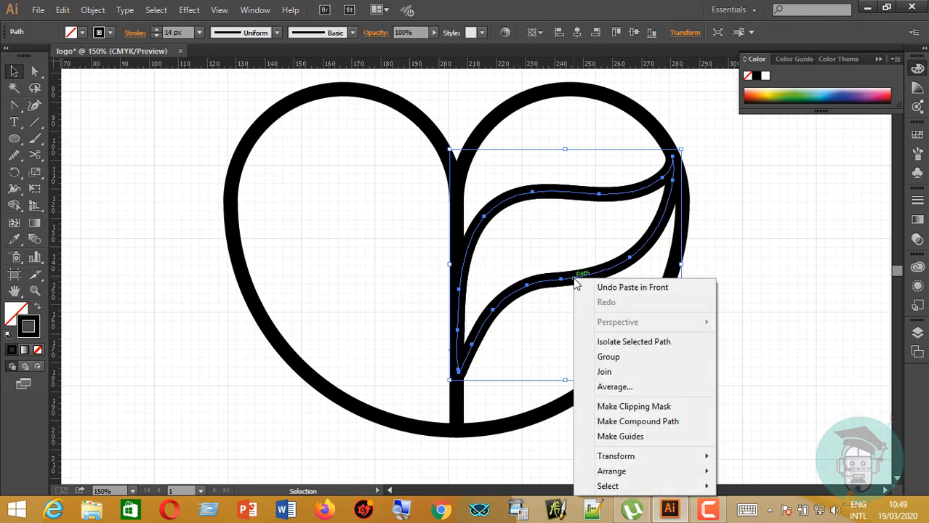
pyautogui.moveTo(662, 459)
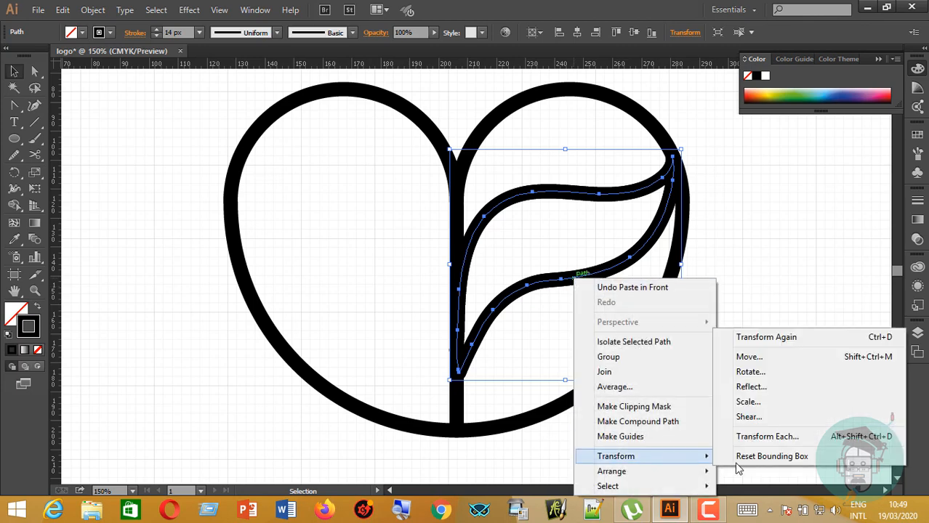
pyautogui.click(775, 391)
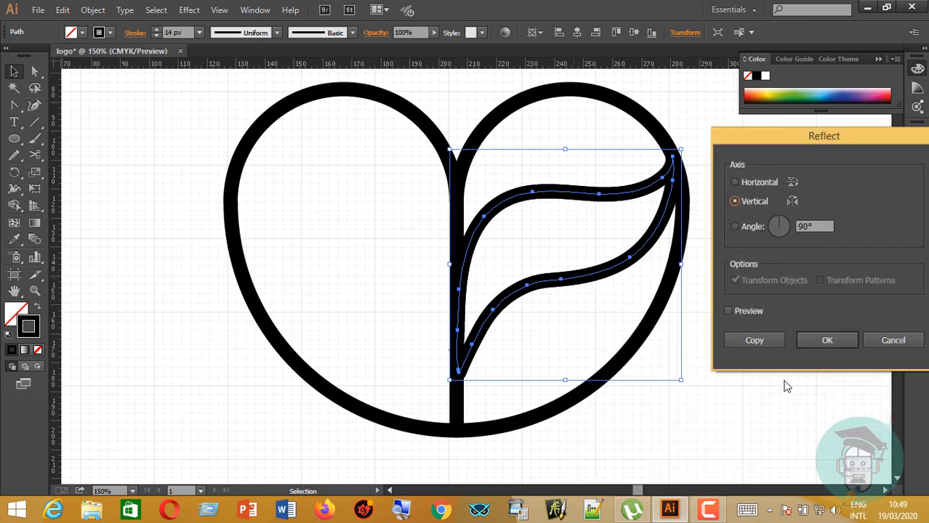
pyautogui.click(729, 311)
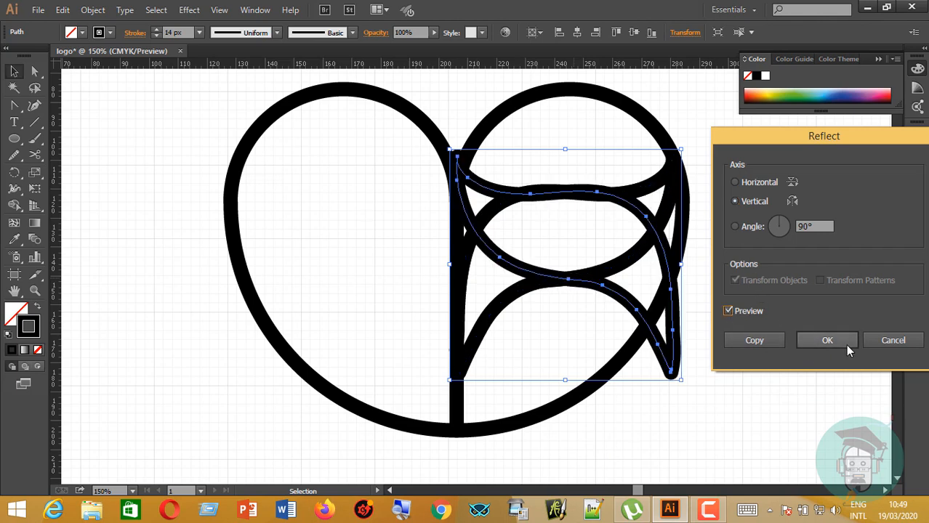
pyautogui.click(827, 340)
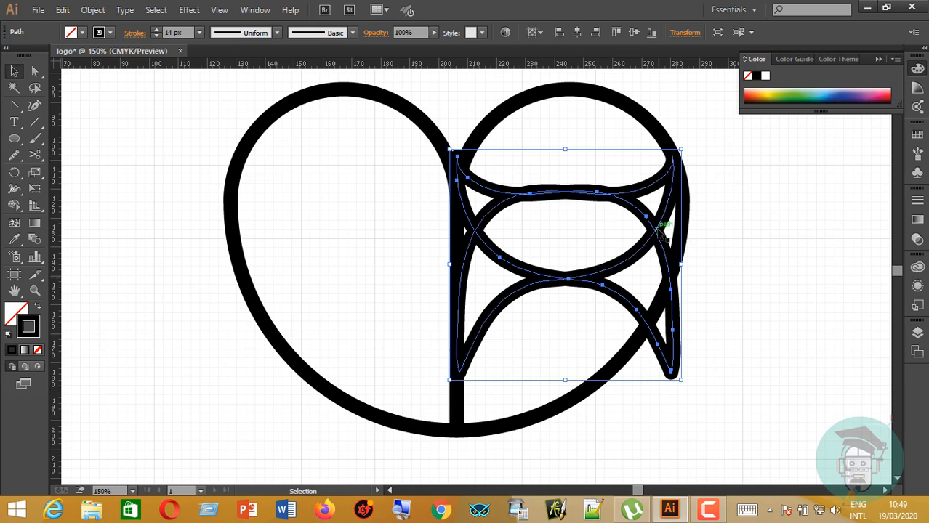
# Move the reflected leaf into the heart's left half, with its base at the central vertical line, and deselect it
pyautogui.moveTo(629, 234); pyautogui.dragTo(676, 248)
pyautogui.click(774, 276)
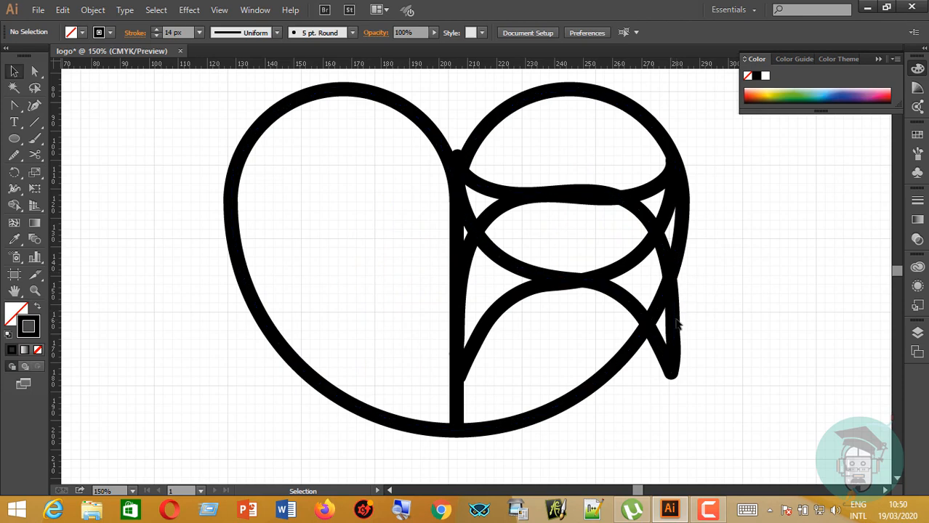
pyautogui.moveTo(676, 315)
pyautogui.mouseDown()
pyautogui.moveTo(436, 304)
pyautogui.moveTo(454, 304)
pyautogui.moveTo(452, 312)
pyautogui.mouseUp()
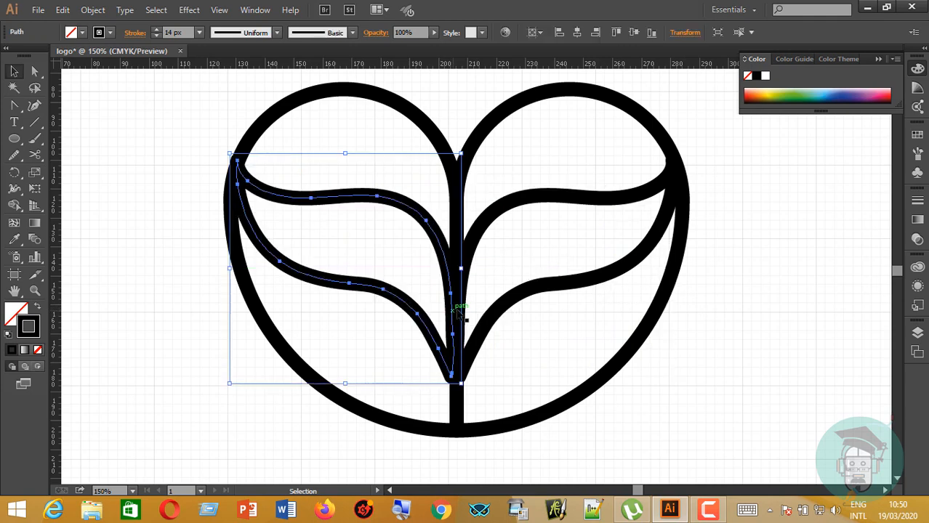
pyautogui.click(762, 347)
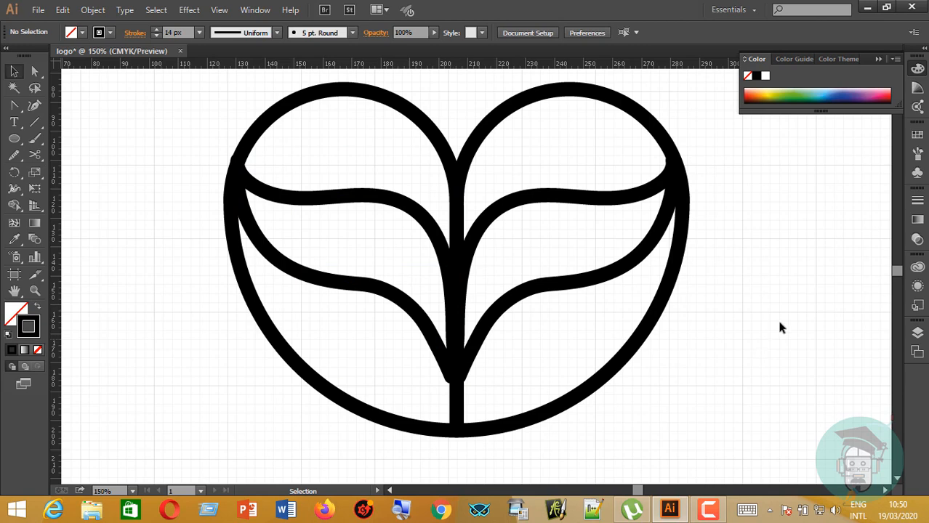
# In Outline view, nudge the left leaf slightly towards the central vertical line and deselect it
pyautogui.hotkey('ctrl', 'y')
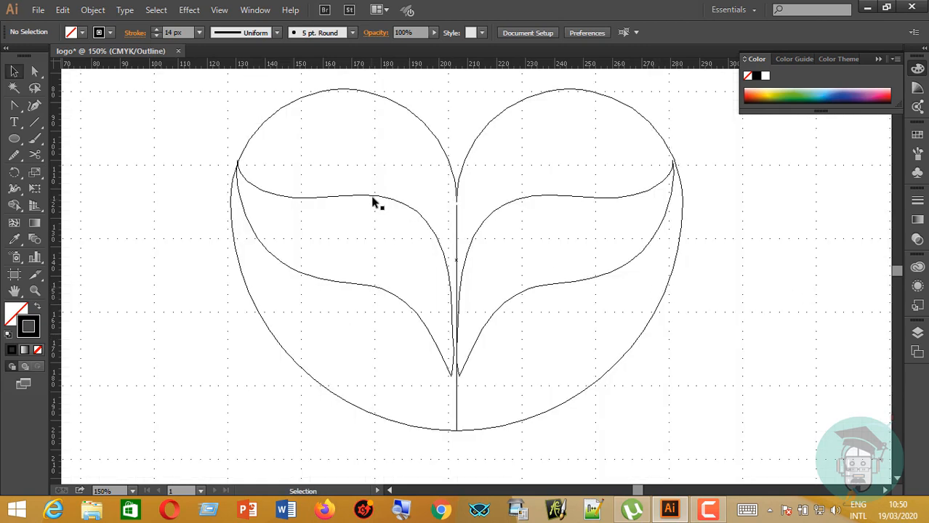
pyautogui.moveTo(372, 202); pyautogui.dragTo(378, 202)
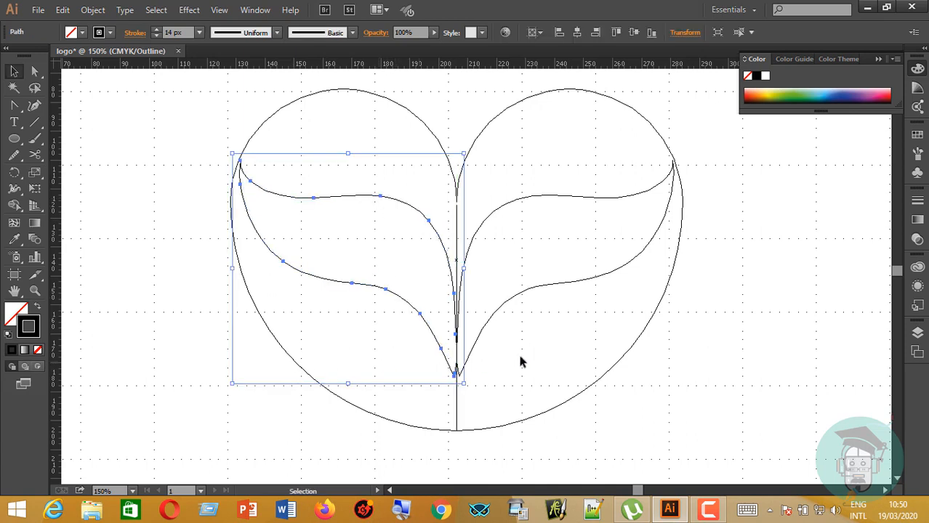
pyautogui.click(713, 387)
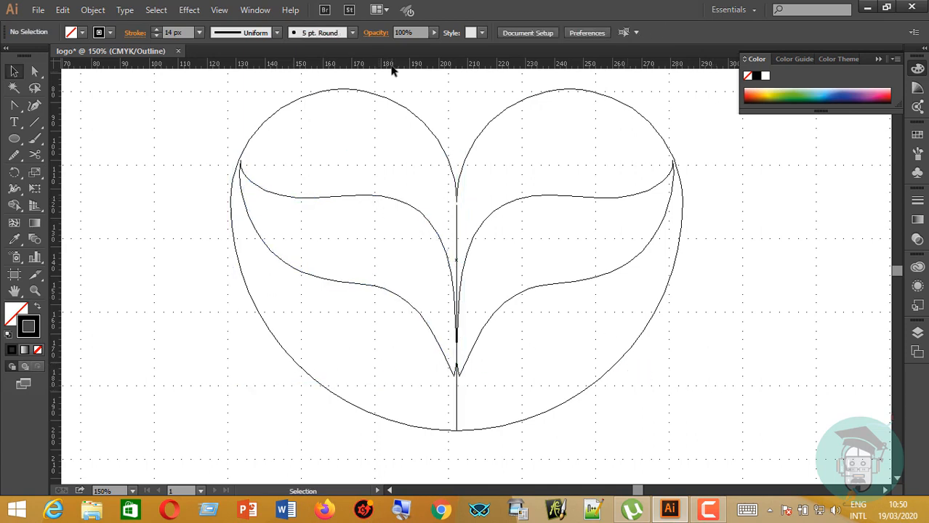
# Place horizontal guides through the lower points and the outer tips of both leaves to compare their heights
pyautogui.moveTo(393, 65); pyautogui.dragTo(408, 376)
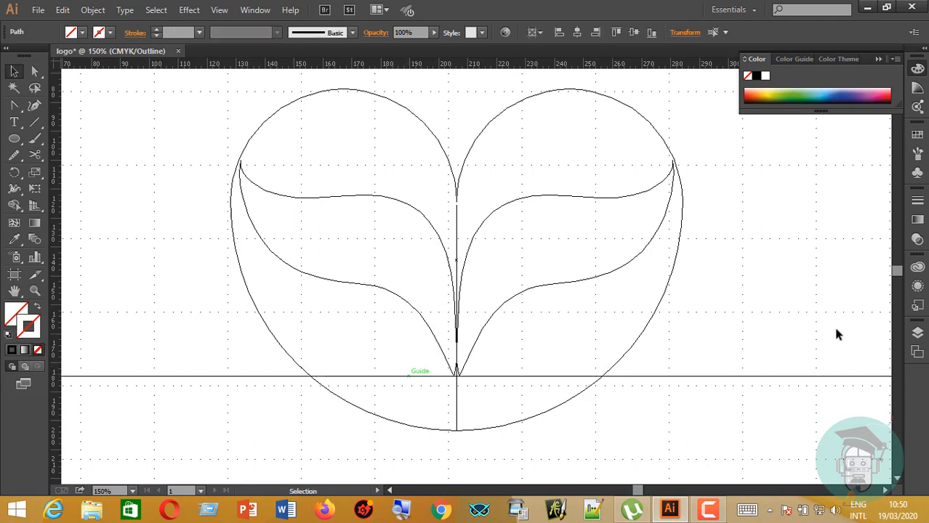
pyautogui.moveTo(451, 64); pyautogui.dragTo(447, 164)
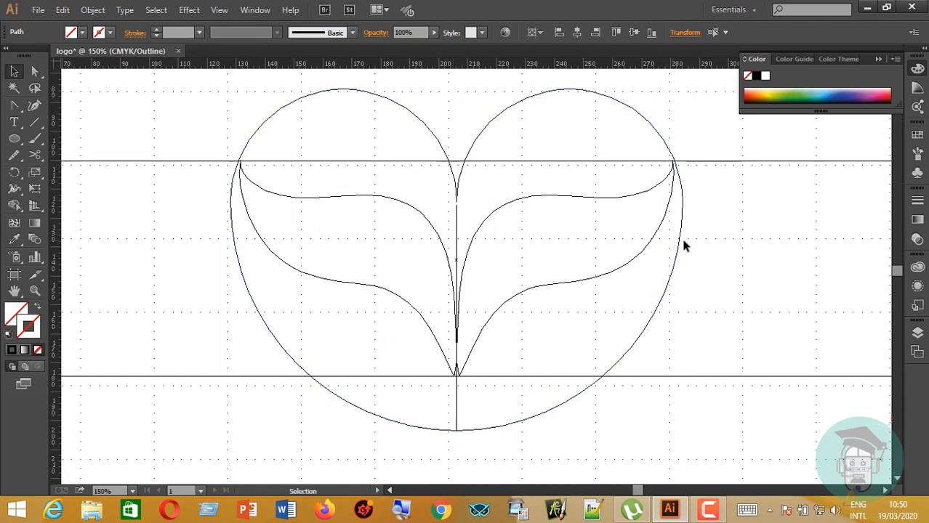
pyautogui.click(722, 247)
# Return to Preview mode and delete both horizontal guides
pyautogui.press('a')
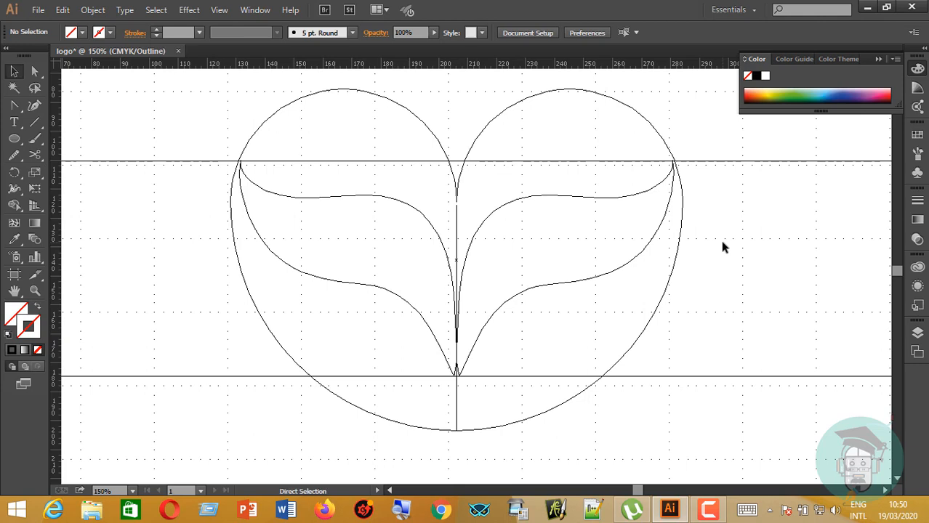
pyautogui.hotkey('ctrl', 'y')
pyautogui.scroll(2, 736, 274)
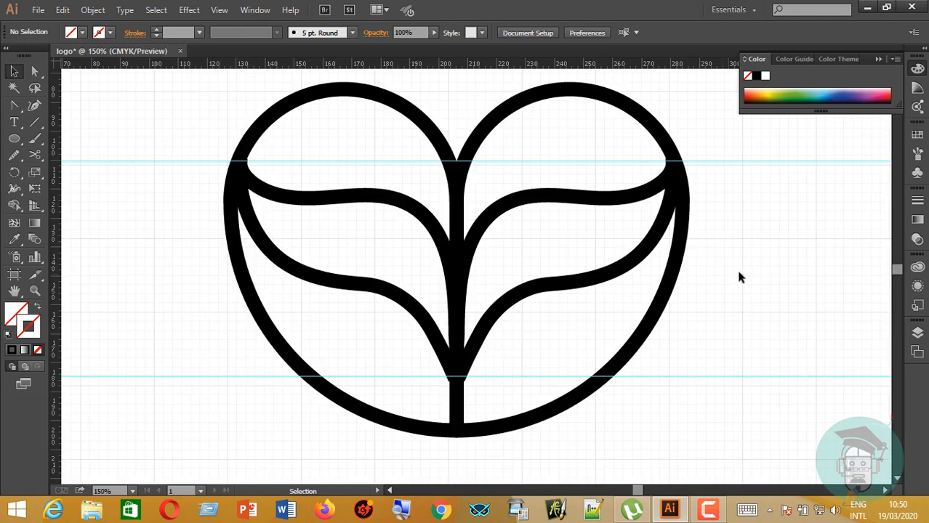
pyautogui.moveTo(744, 184); pyautogui.dragTo(906, 514)
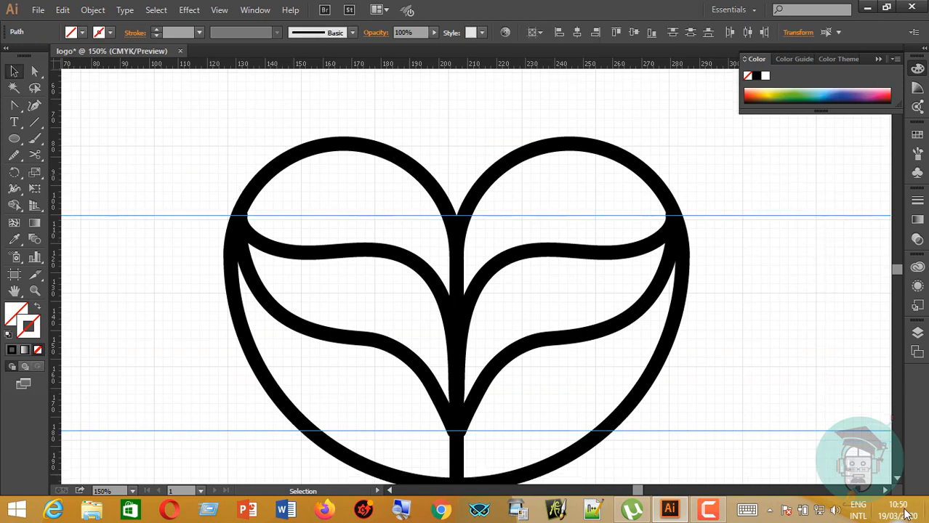
pyautogui.press('Delete')
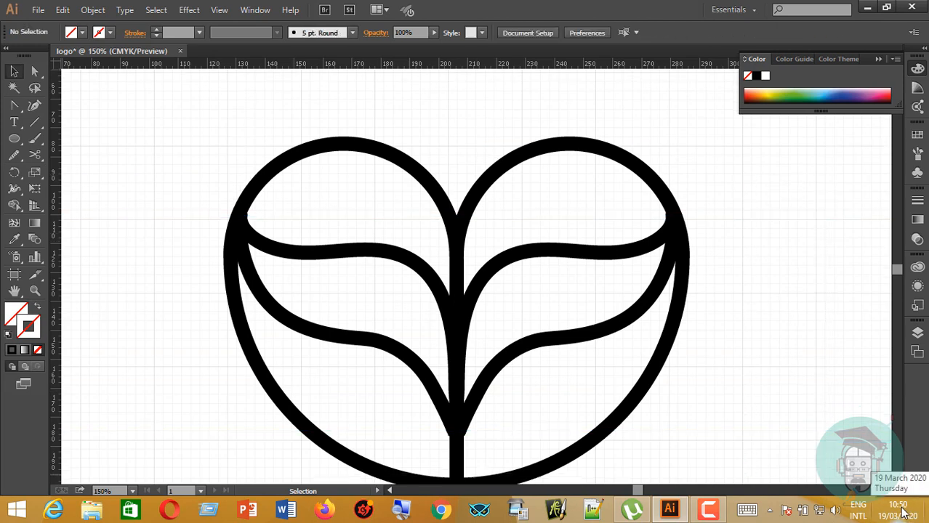
# Draw a small circle with the Ellipse tool in the empty area to the right of the heart
pyautogui.moveTo(669, 510)
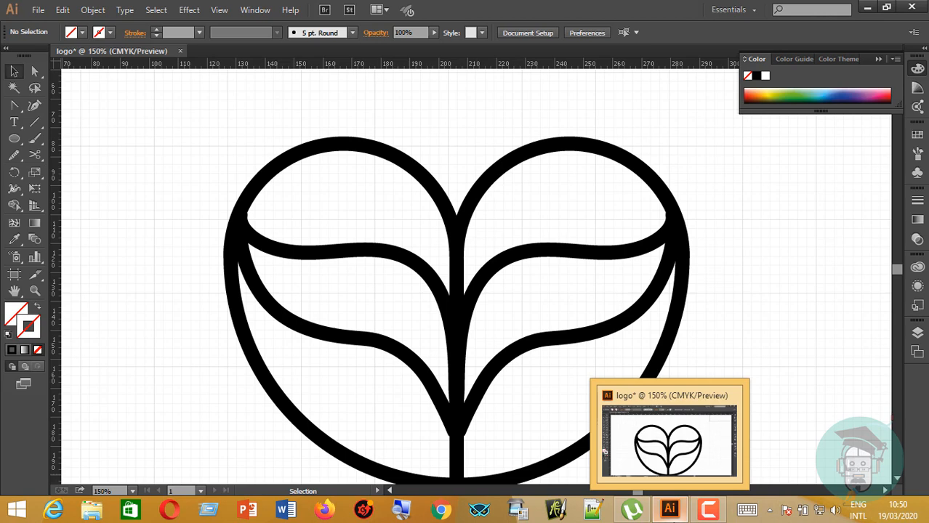
pyautogui.scroll(-2, 838, 394)
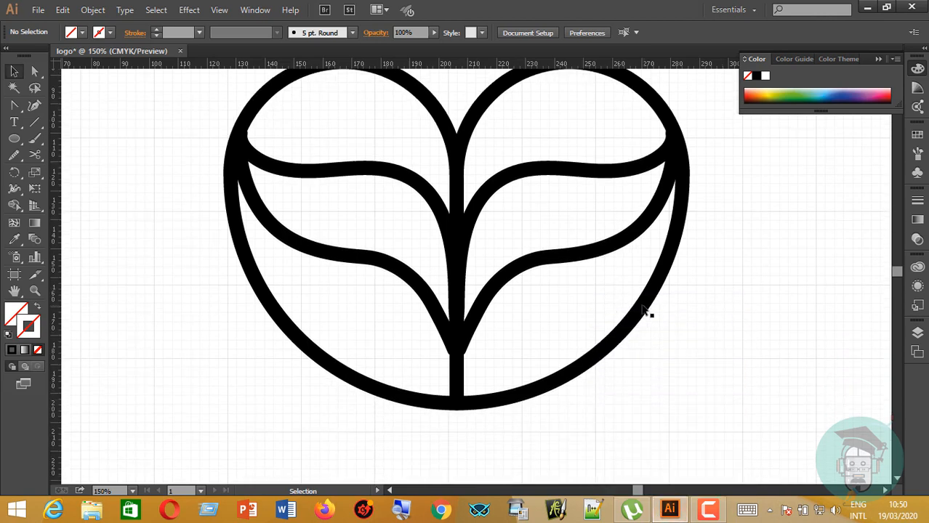
pyautogui.scroll(1, 643, 310)
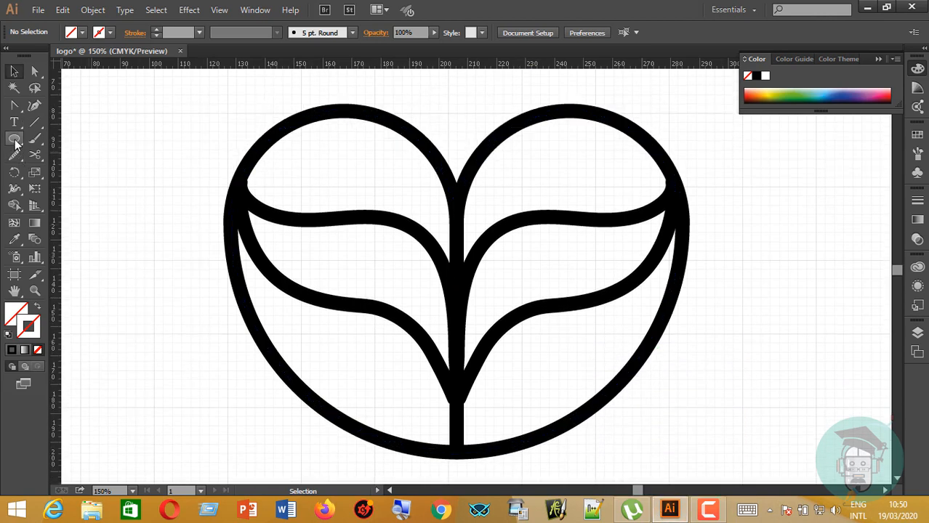
pyautogui.moveTo(15, 144); pyautogui.dragTo(43, 170)
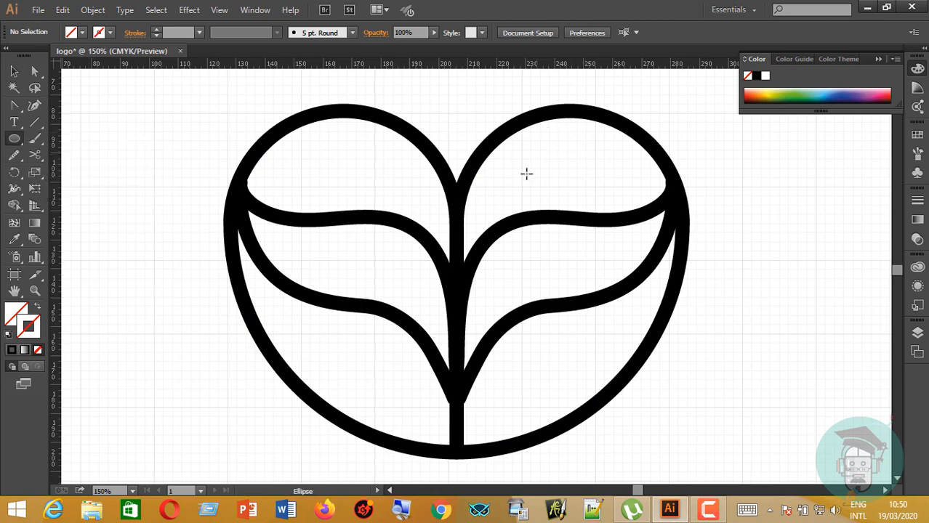
pyautogui.scroll(-1, 778, 354)
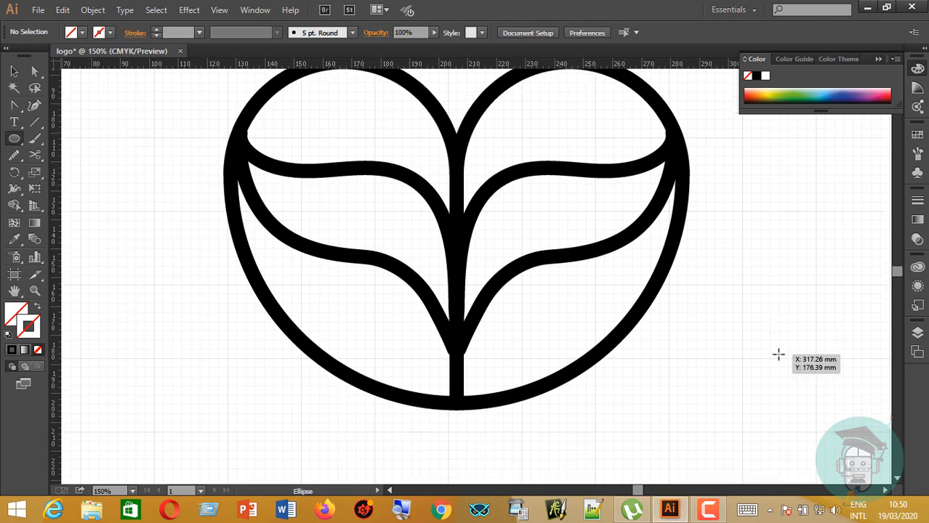
pyautogui.moveTo(778, 354); pyautogui.dragTo(811, 385)
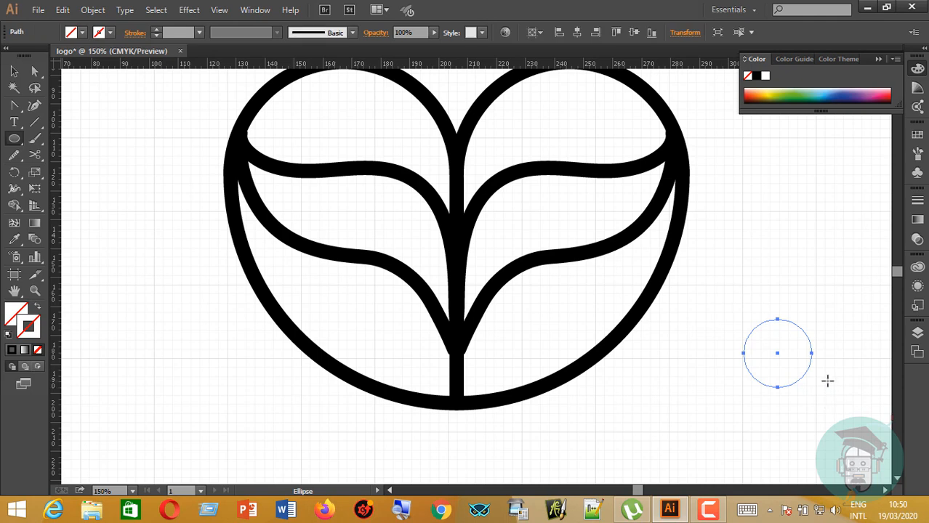
# Give the small circle a black stroke with a weight of 13 px
pyautogui.click(13, 352)
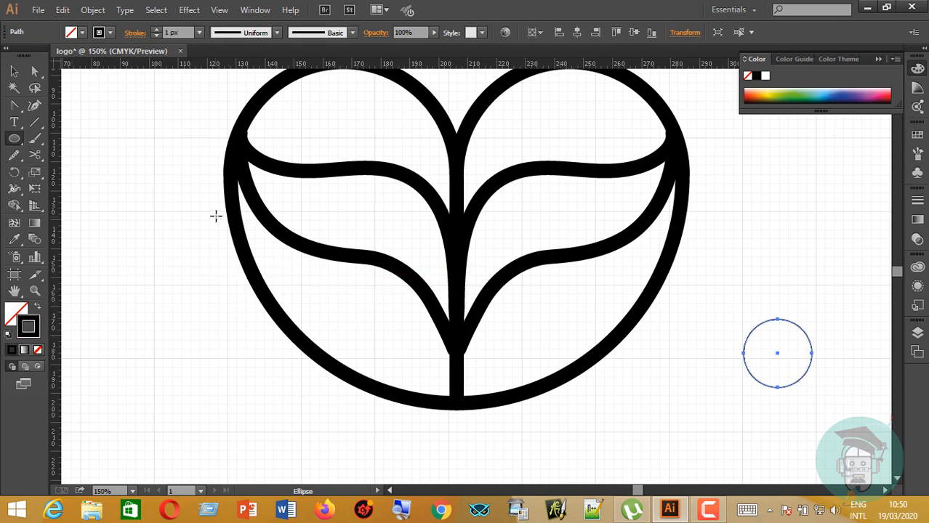
pyautogui.scroll(1, 189, 146)
pyautogui.scroll(11, 182, 33)
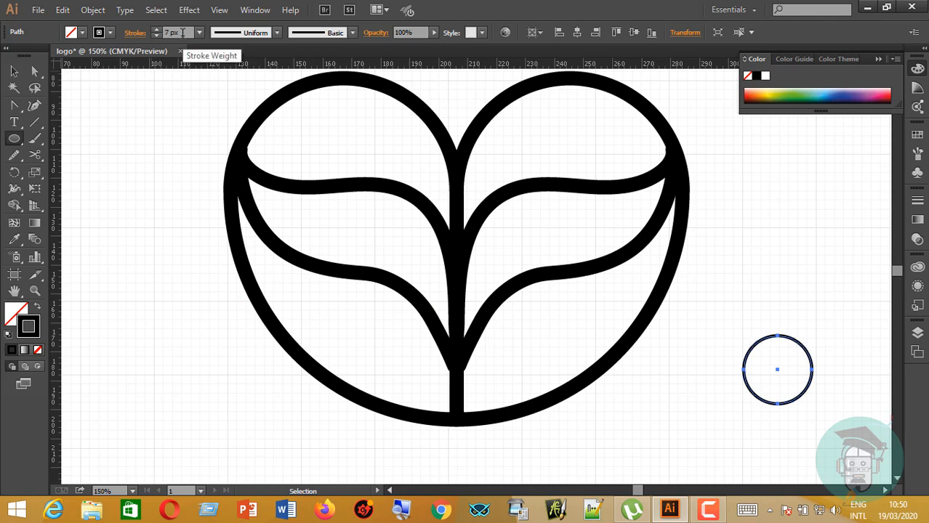
pyautogui.click(156, 36)
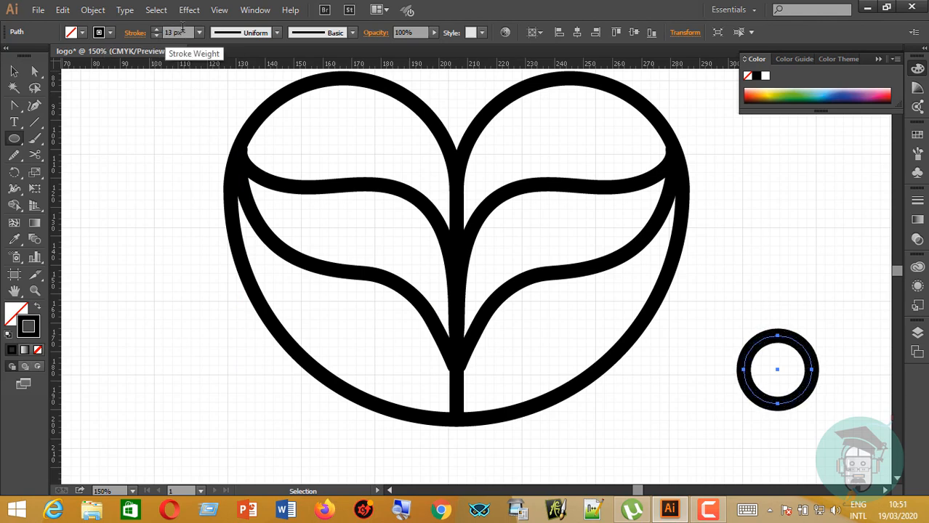
# Move the circle into the heart's right lobe, enlarge it to touch both the outline and the leaf's upper edge, and deselect it
pyautogui.click(14, 71)
pyautogui.click(802, 368)
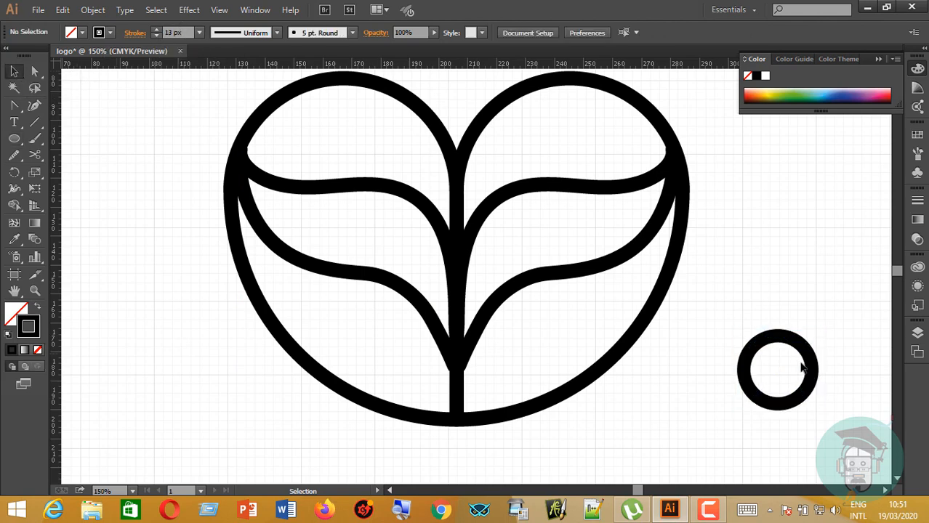
pyautogui.moveTo(812, 349); pyautogui.dragTo(623, 193)
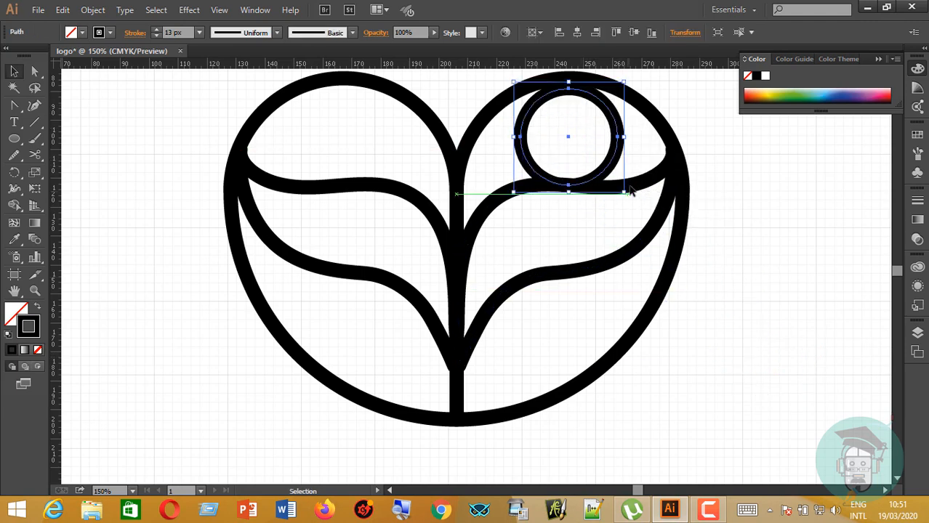
pyautogui.moveTo(627, 77); pyautogui.dragTo(634, 107)
pyautogui.scroll(-1, 692, 131)
pyautogui.click(673, 137)
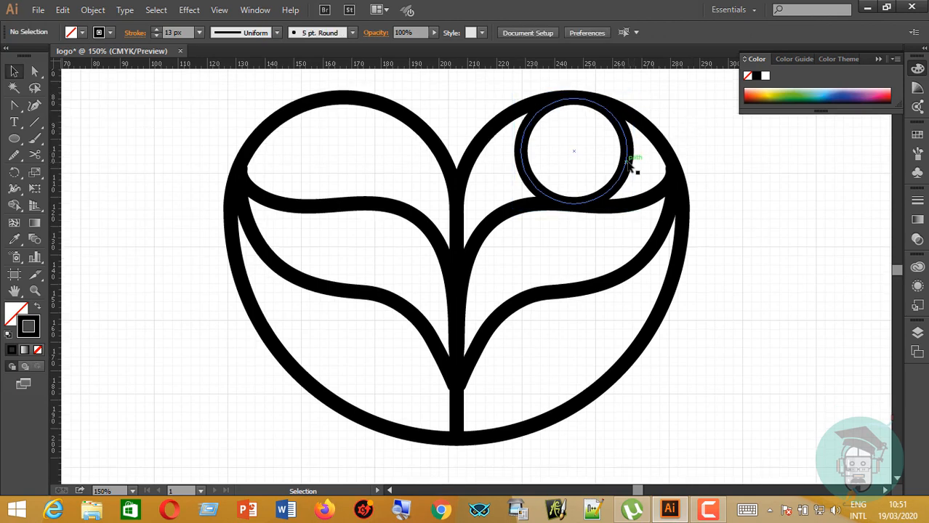
# Cut the circle into two halves at its top and bottom anchor points with the Scissors tool
pyautogui.click(630, 167)
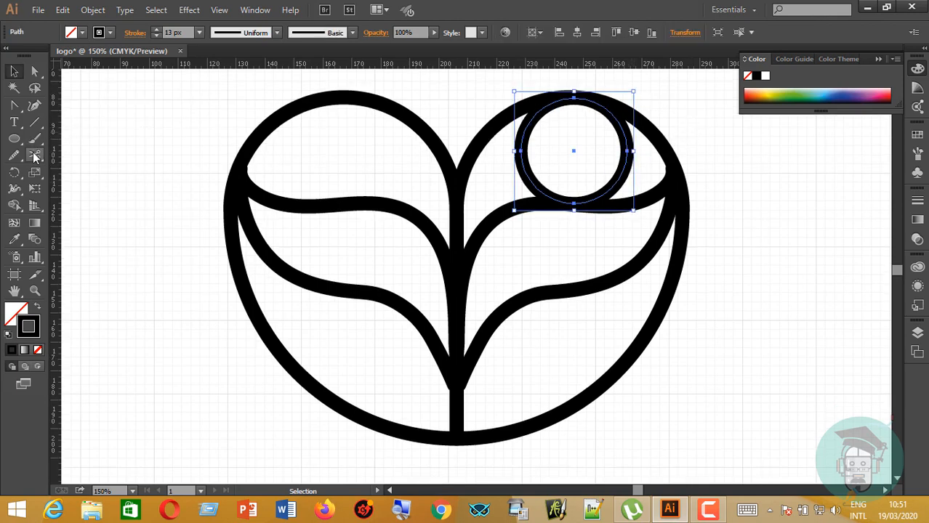
pyautogui.click(34, 154)
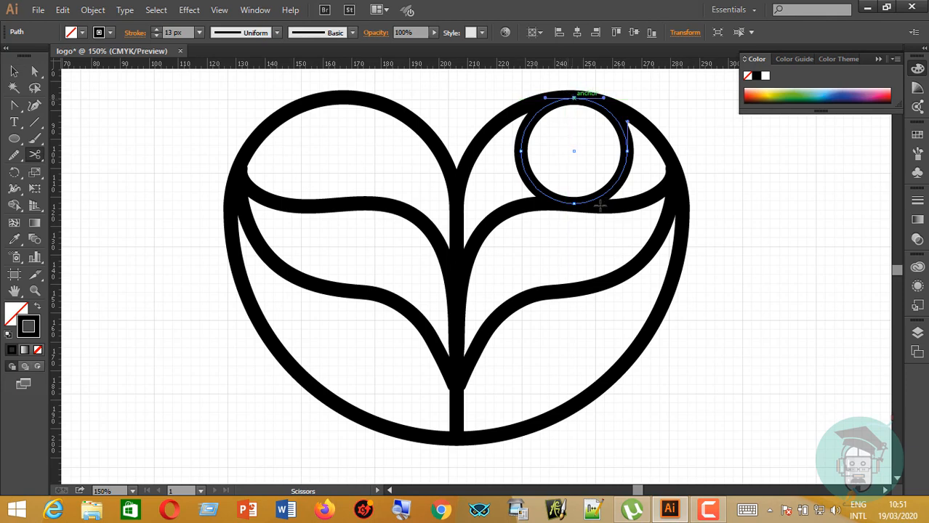
pyautogui.click(573, 96)
pyautogui.click(575, 205)
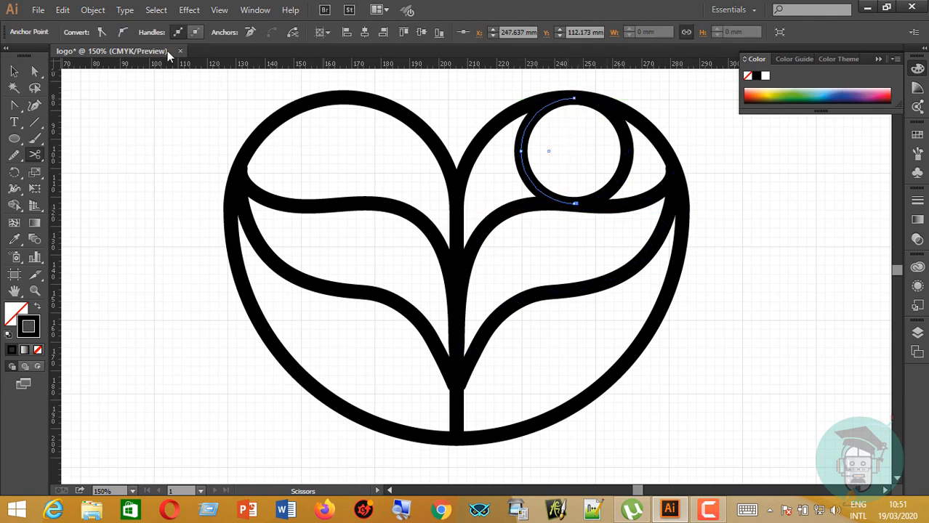
# Delete the right half of the cut circle in the heart's right lobe
pyautogui.click(14, 71)
pyautogui.click(84, 89)
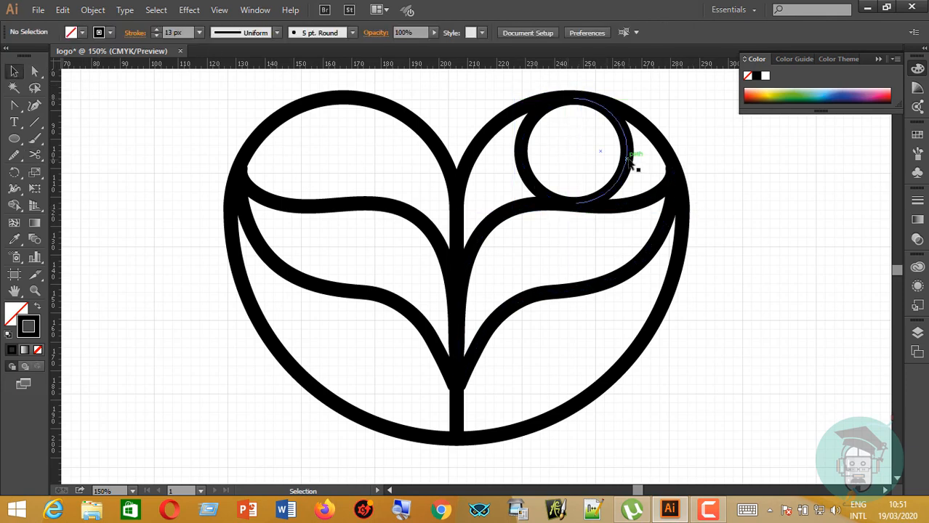
pyautogui.click(630, 157)
pyautogui.press('Delete')
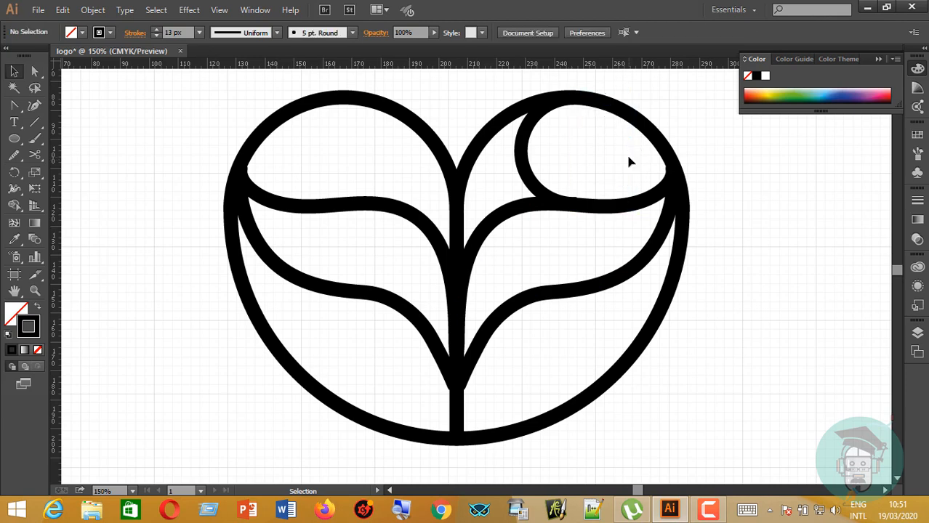
# Give the remaining arc's stroke a round cap and a round corner join, and deselect it
pyautogui.click(550, 190)
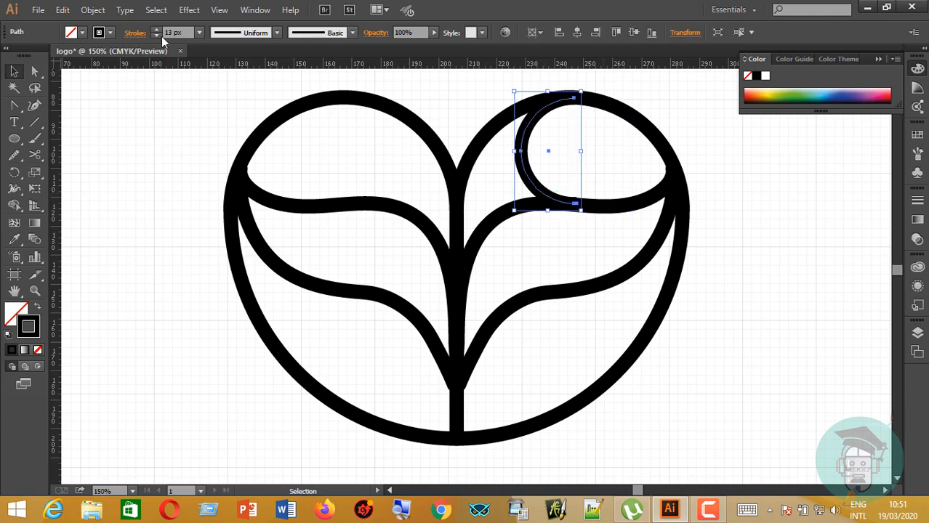
pyautogui.click(132, 36)
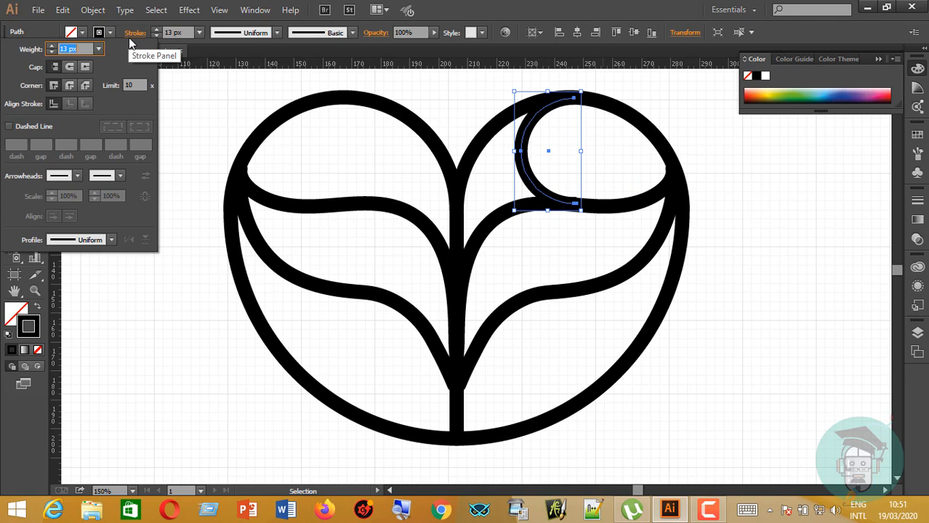
pyautogui.click(70, 68)
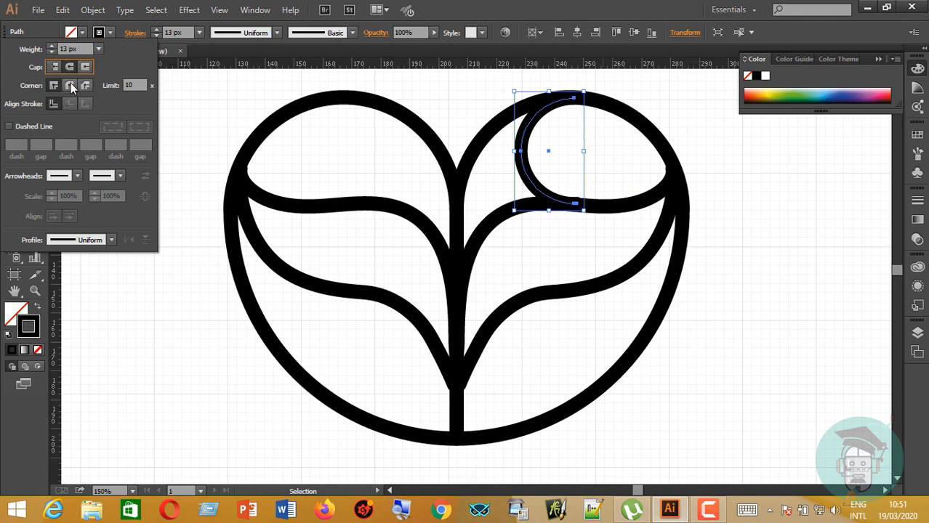
pyautogui.click(71, 84)
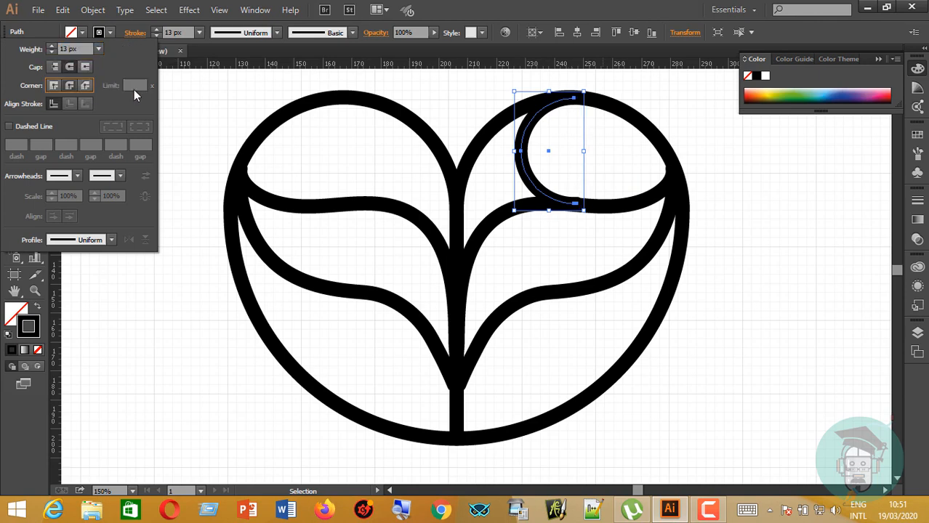
pyautogui.click(232, 100)
pyautogui.click(741, 178)
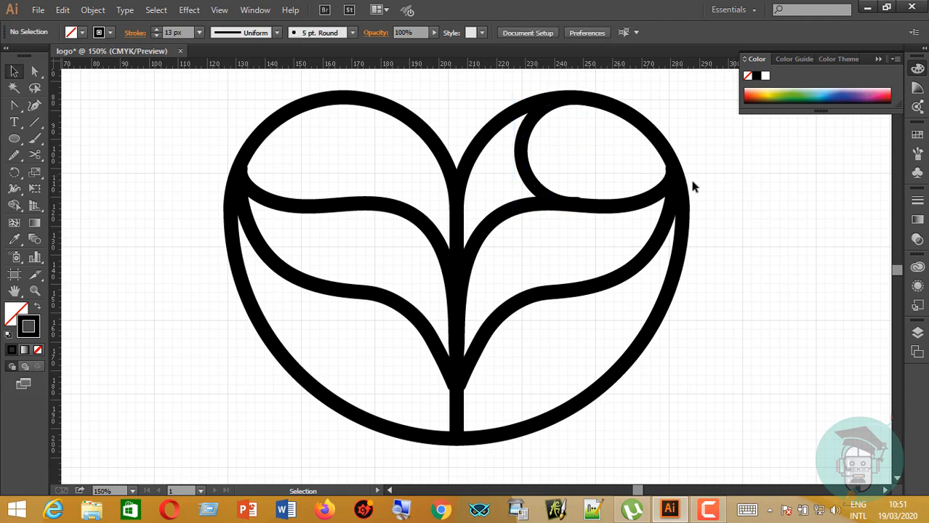
# Paste a copy of the arc in front, reflect it vertically, and move it horizontally about 62.8 mm into the heart's left lobe
pyautogui.click(539, 188)
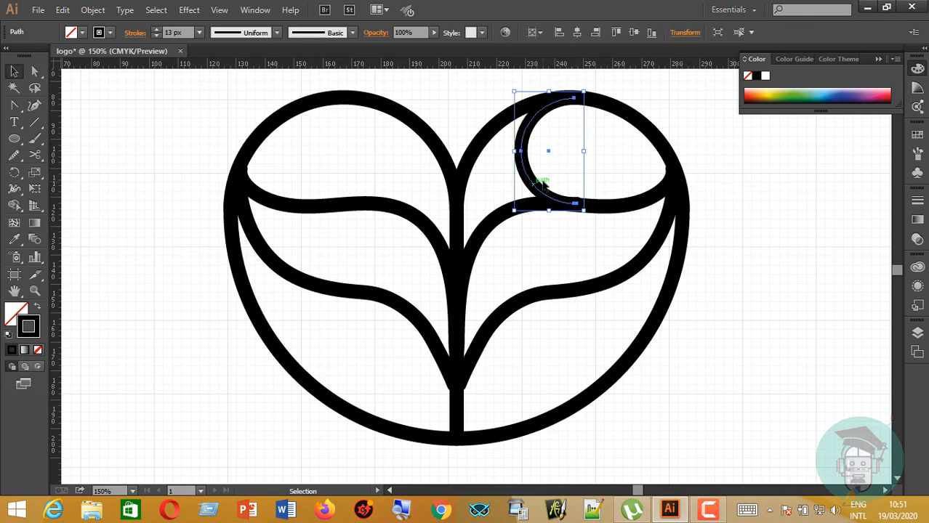
pyautogui.press('a')
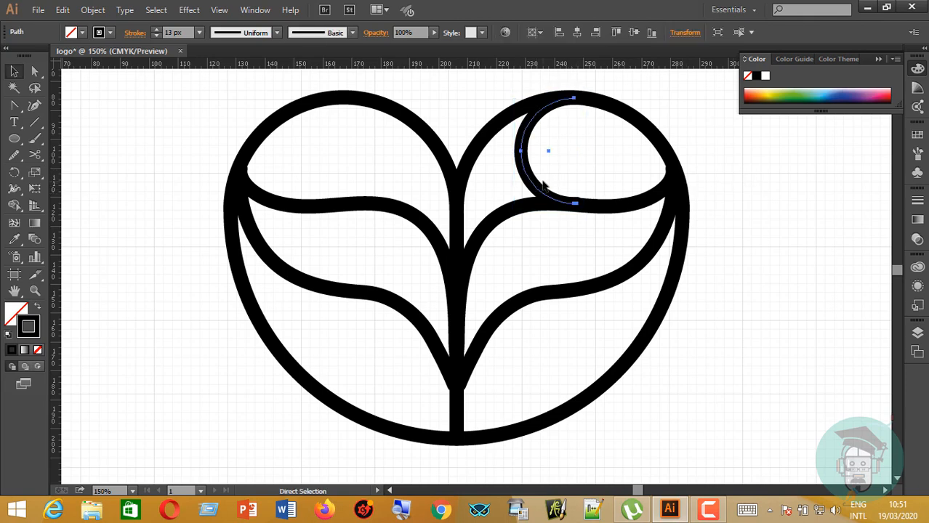
pyautogui.press('v')
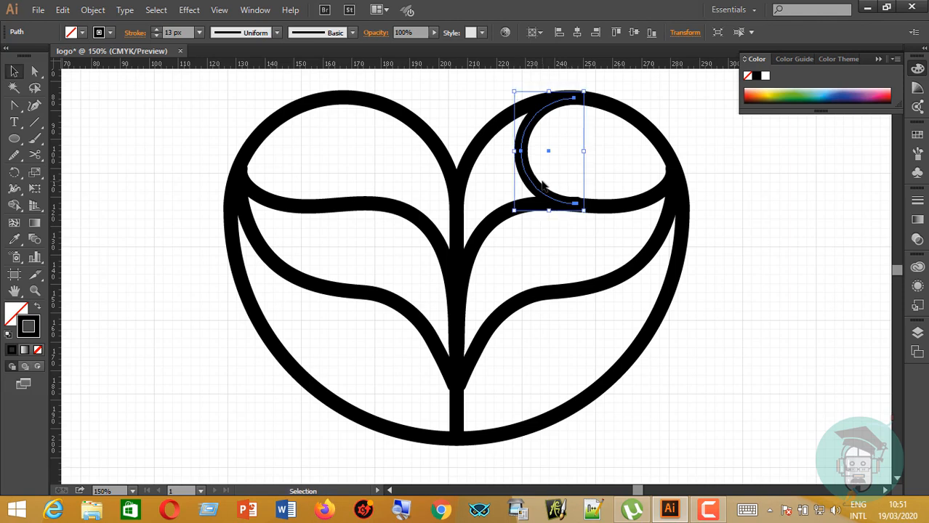
pyautogui.rightClick(538, 182)
pyautogui.moveTo(597, 359)
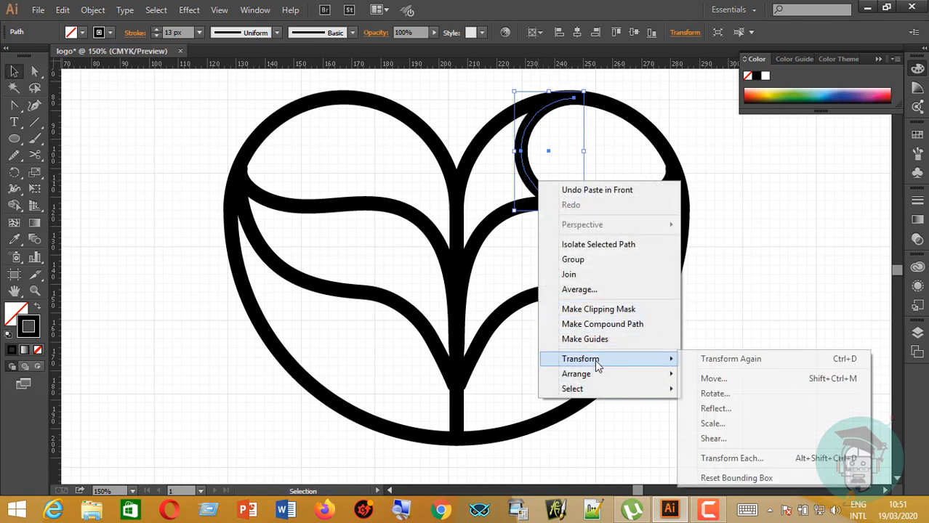
pyautogui.click(701, 410)
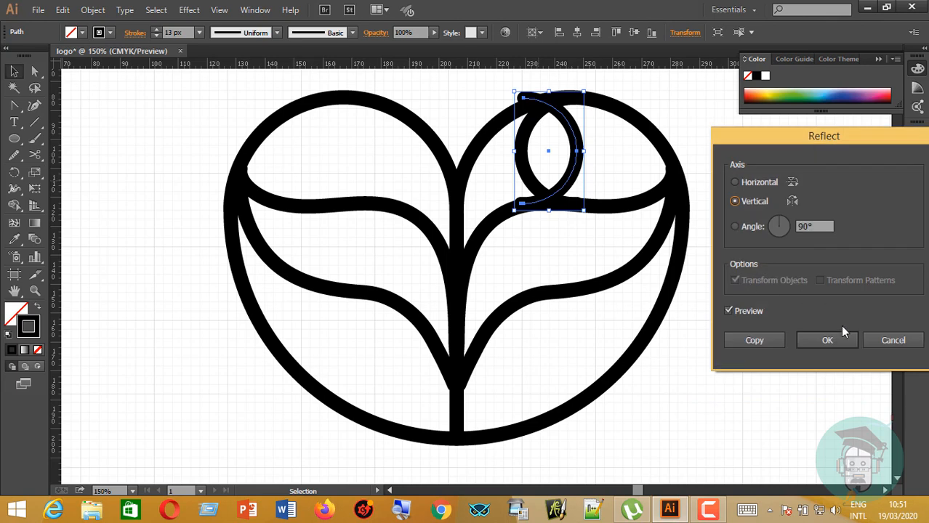
pyautogui.click(830, 340)
pyautogui.moveTo(573, 140); pyautogui.dragTo(394, 138)
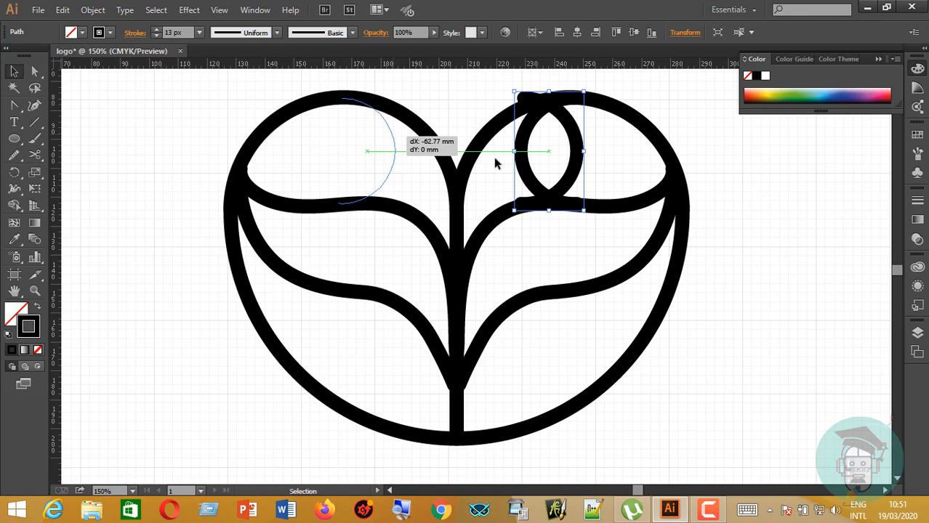
pyautogui.click(727, 194)
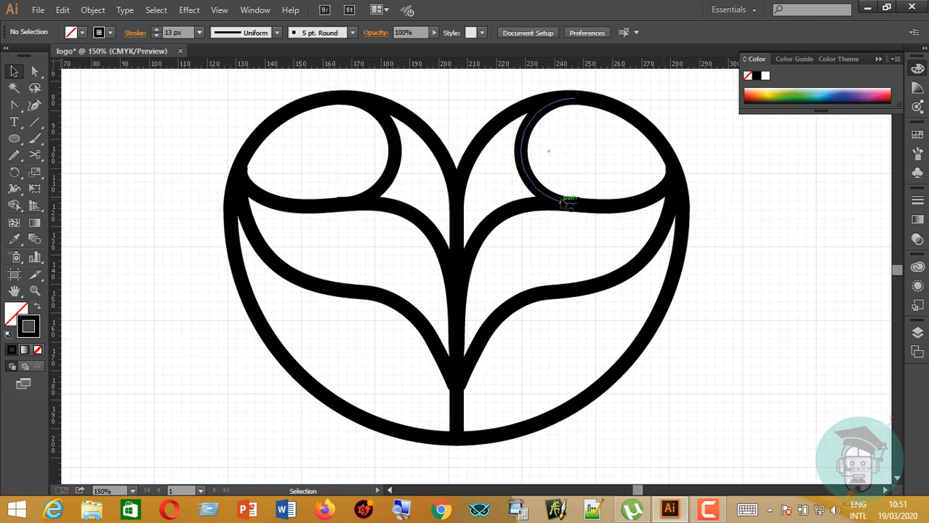
# Try to align the right lobe arc's lower end with the leaf's edge by slightly reducing the arc's height
pyautogui.click(587, 210)
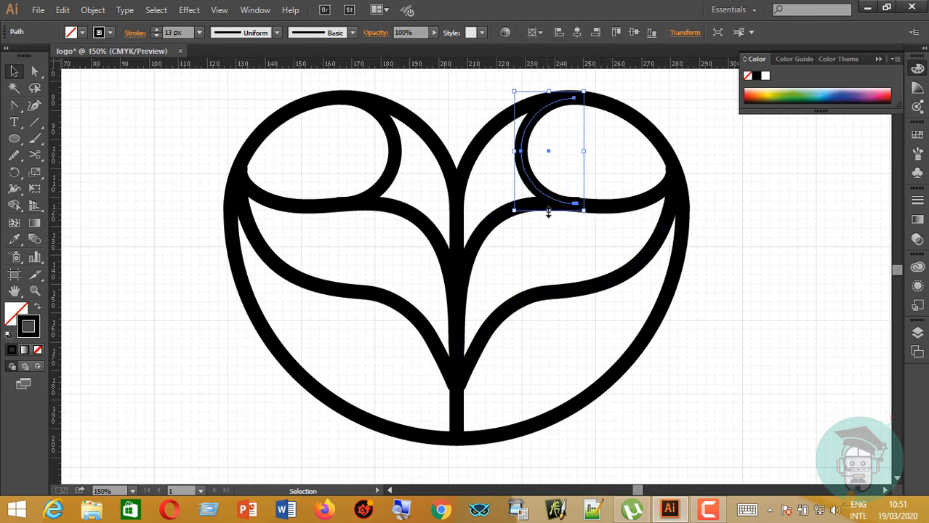
pyautogui.moveTo(547, 212); pyautogui.dragTo(550, 210)
pyautogui.click(774, 205)
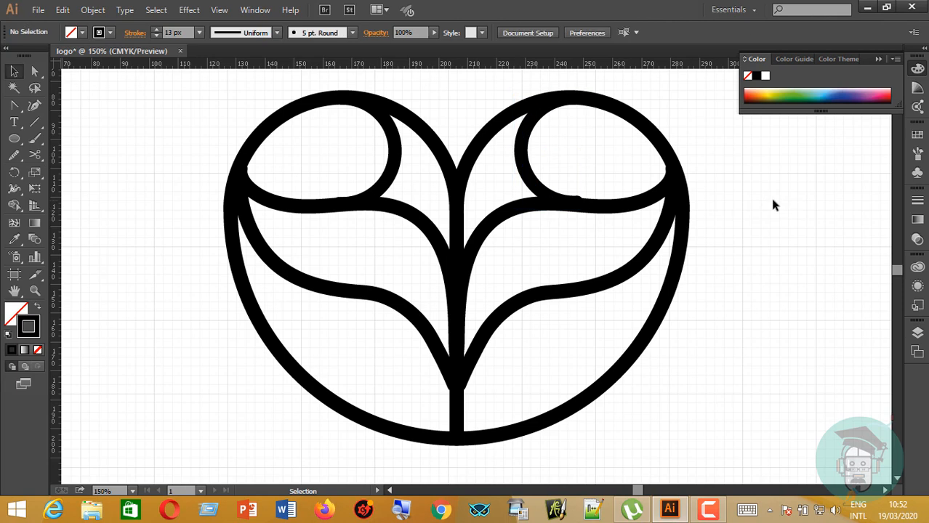
# In Outline view, stretch the right lobe arc slightly downward so its lower end meets the leaf's upper curve, and deselect it
pyautogui.click(572, 208)
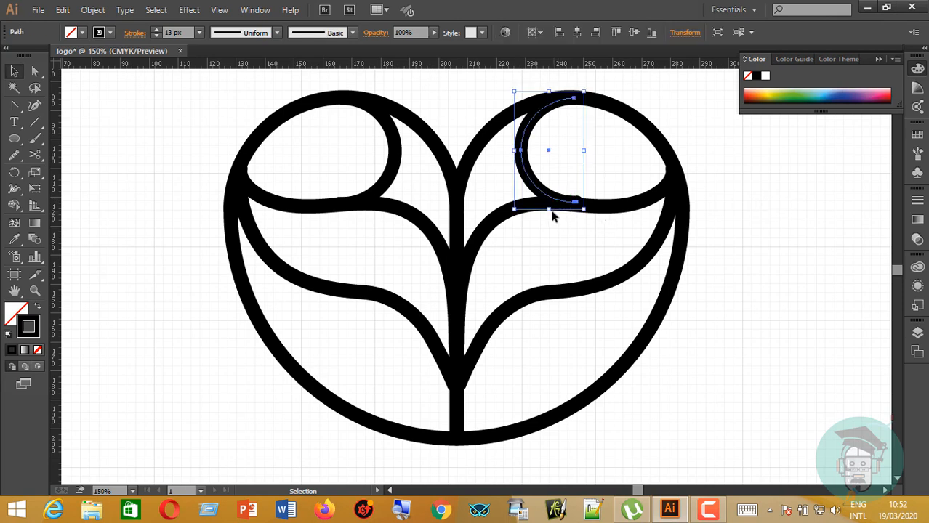
pyautogui.hotkey('ctrl', 'y')
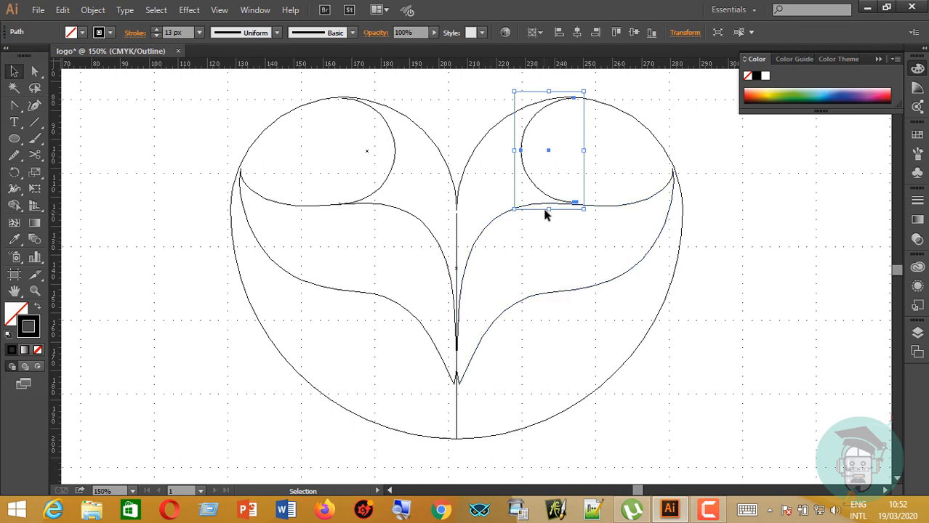
pyautogui.press('a')
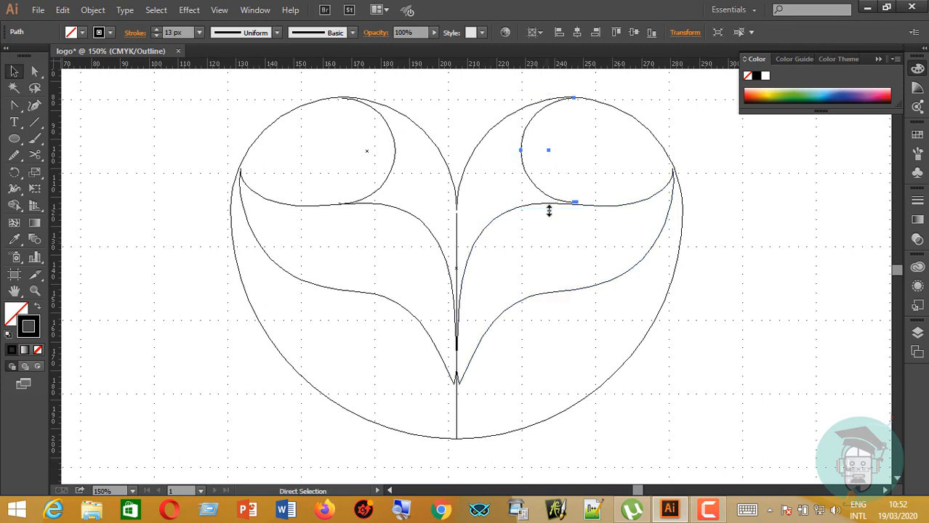
pyautogui.hotkey('ctrl', '+')
pyautogui.press('v')
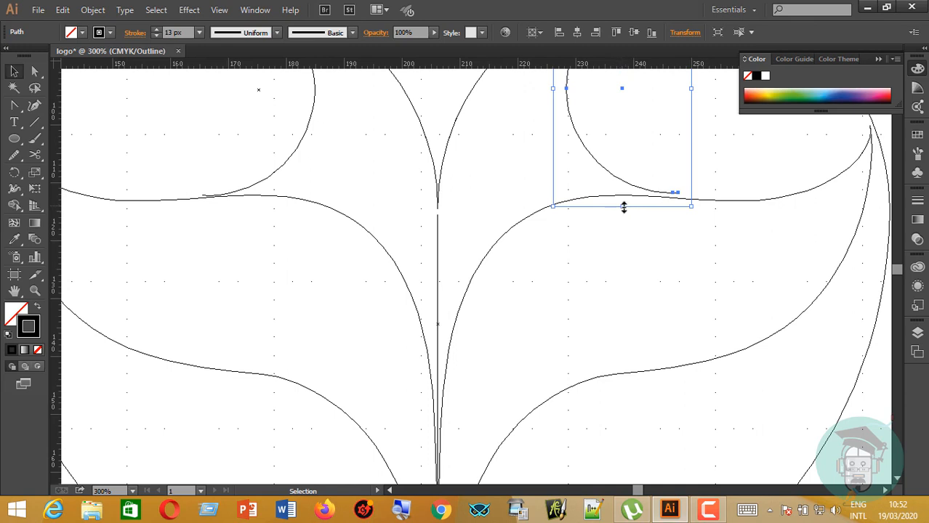
pyautogui.moveTo(623, 209); pyautogui.dragTo(623, 209)
pyautogui.scroll(3, 689, 263)
pyautogui.scroll(1, 688, 266)
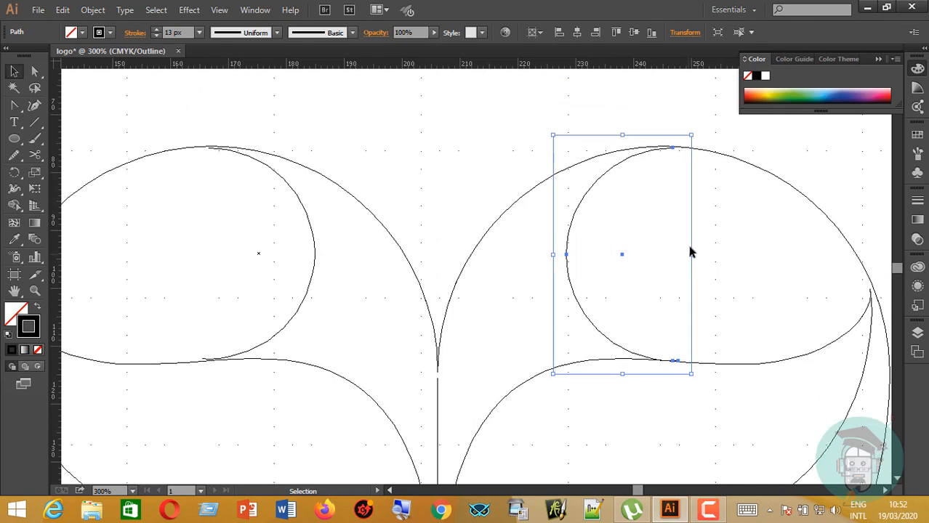
pyautogui.click(418, 154)
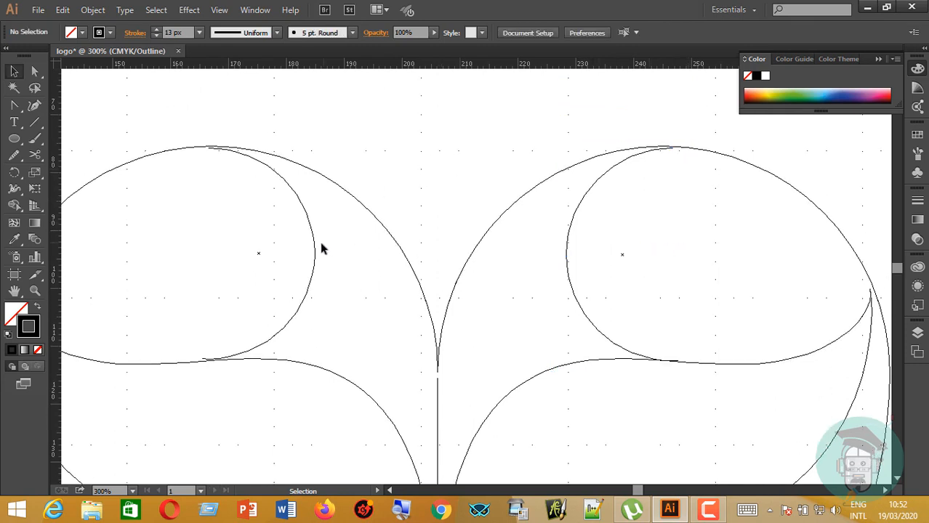
# Adjust the height of the left inner arc from its upper edge so its top end meets the outer curve, and check it in preview
pyautogui.click(306, 173)
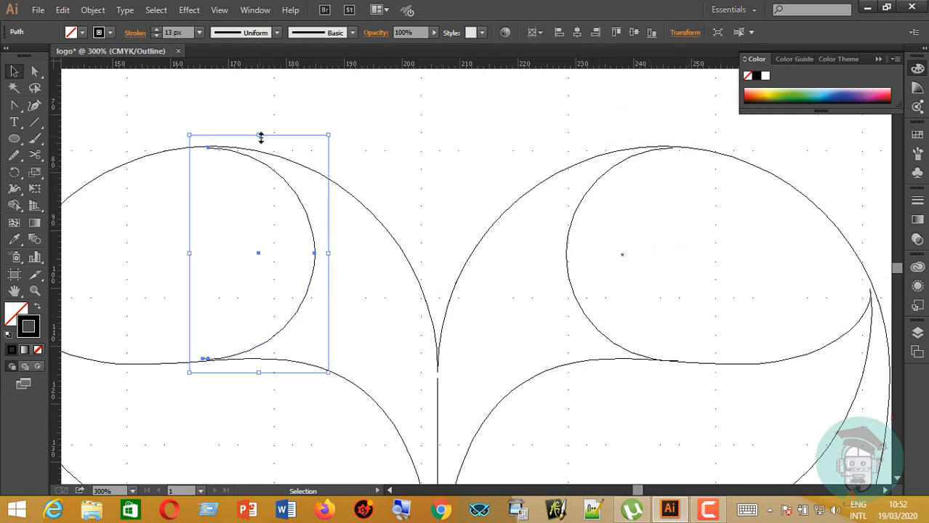
pyautogui.moveTo(261, 137); pyautogui.dragTo(261, 136)
pyautogui.scroll(-1, 325, 194)
pyautogui.scroll(2, 360, 195)
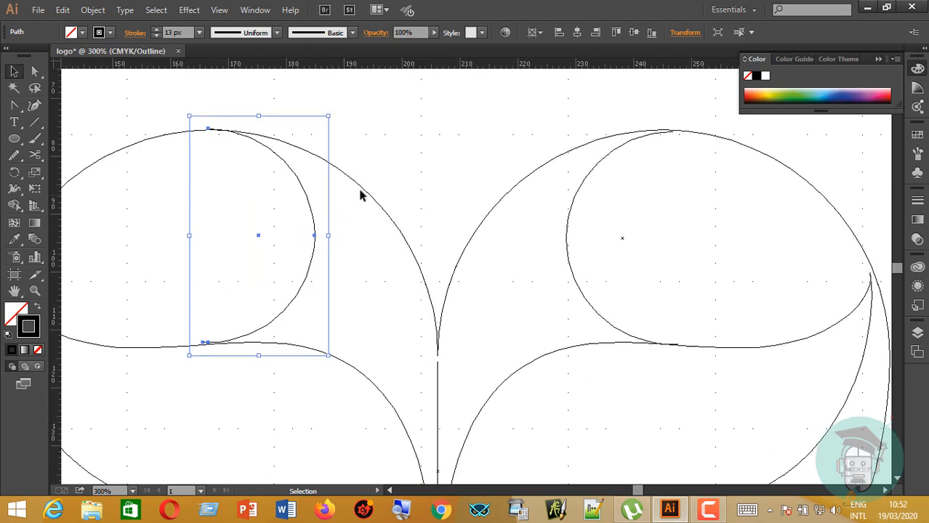
pyautogui.click(406, 168)
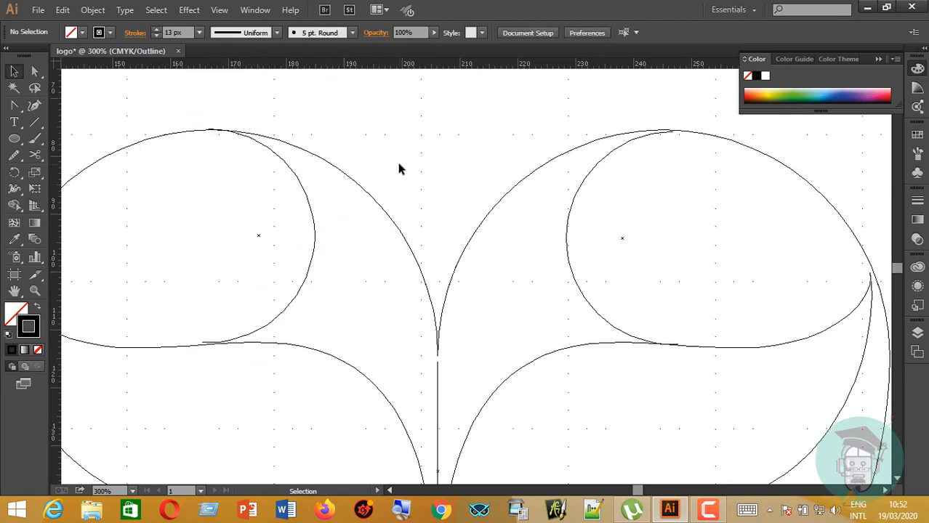
pyautogui.click(307, 173)
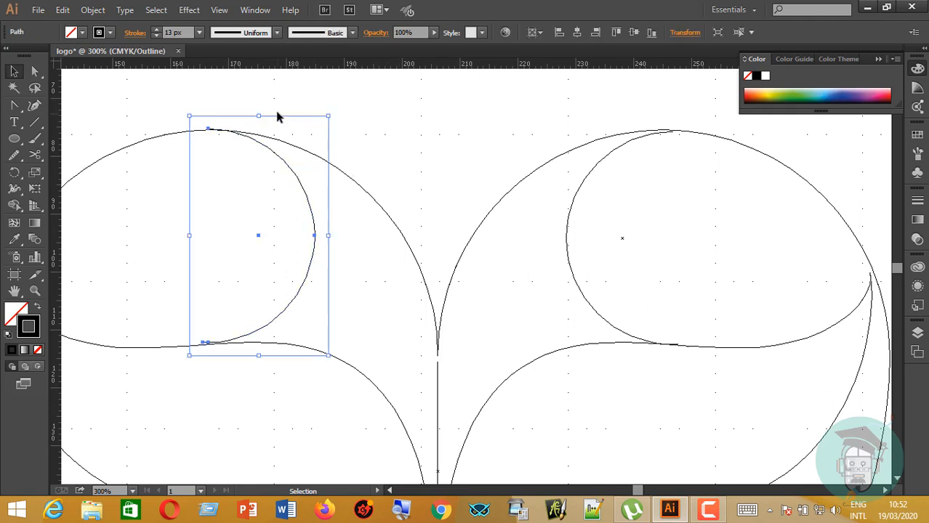
pyautogui.moveTo(258, 115); pyautogui.dragTo(258, 119)
pyautogui.click(404, 145)
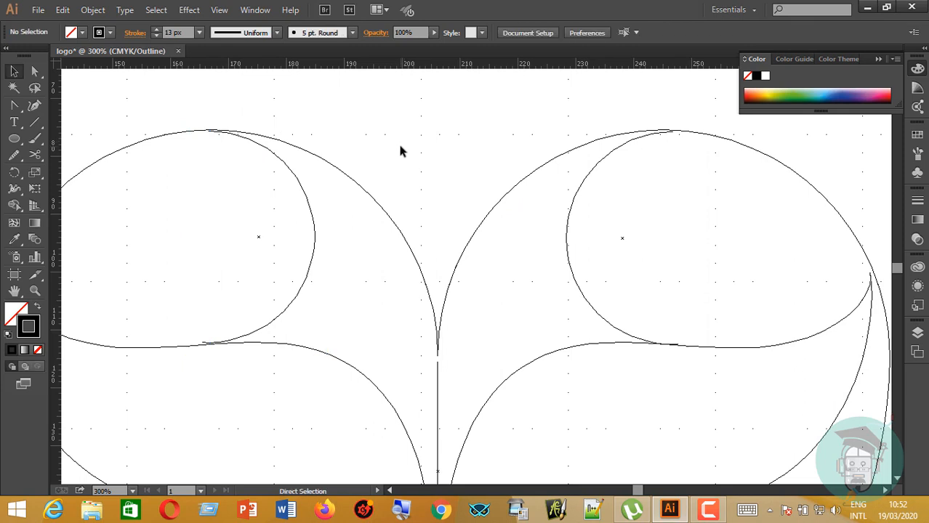
pyautogui.hotkey('ctrl', 'y')
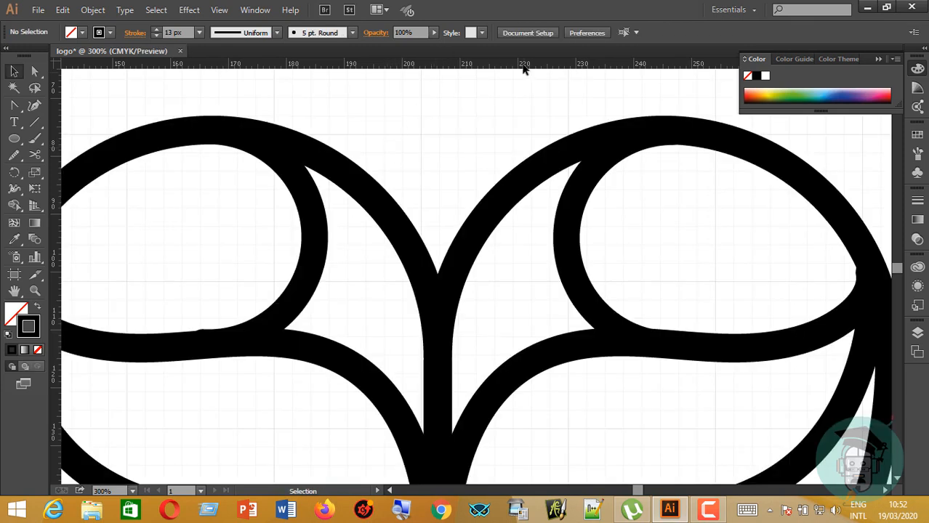
pyautogui.hotkey('ctrl', 'y')
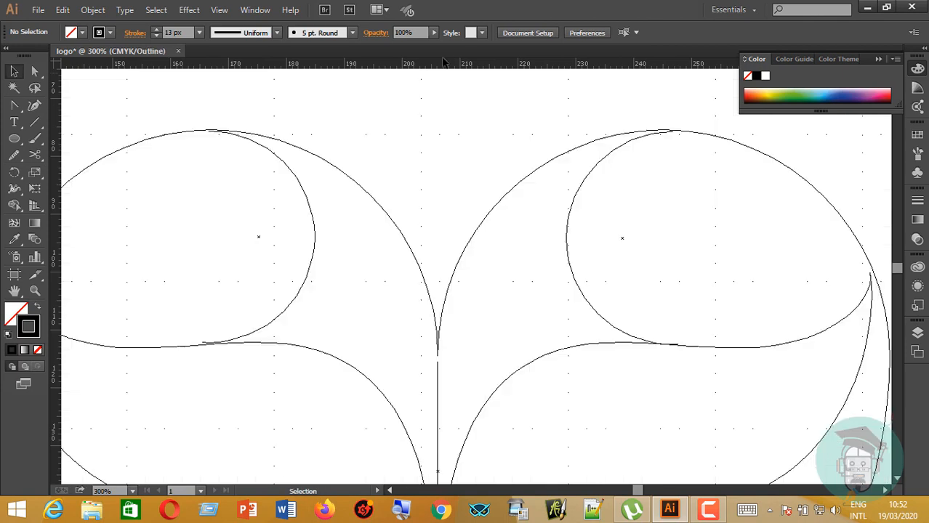
# Stretch the left inner arc slightly downward so its lower end meets the curve below, and switch to preview display
pyautogui.click(262, 320)
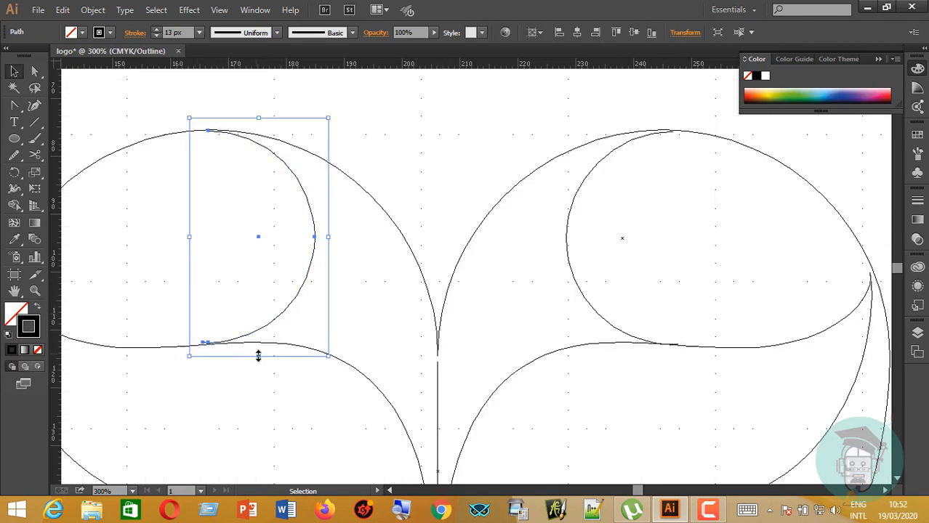
pyautogui.moveTo(258, 356); pyautogui.dragTo(259, 360)
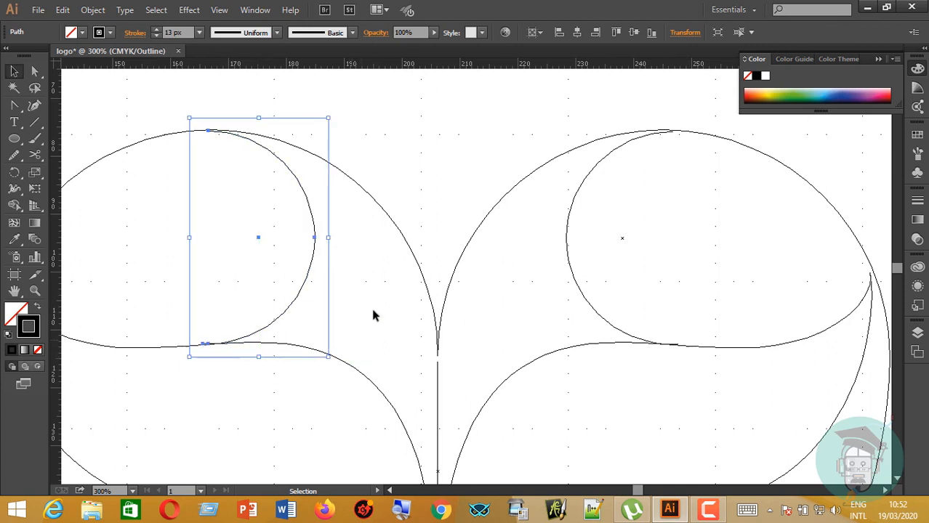
pyautogui.click(467, 153)
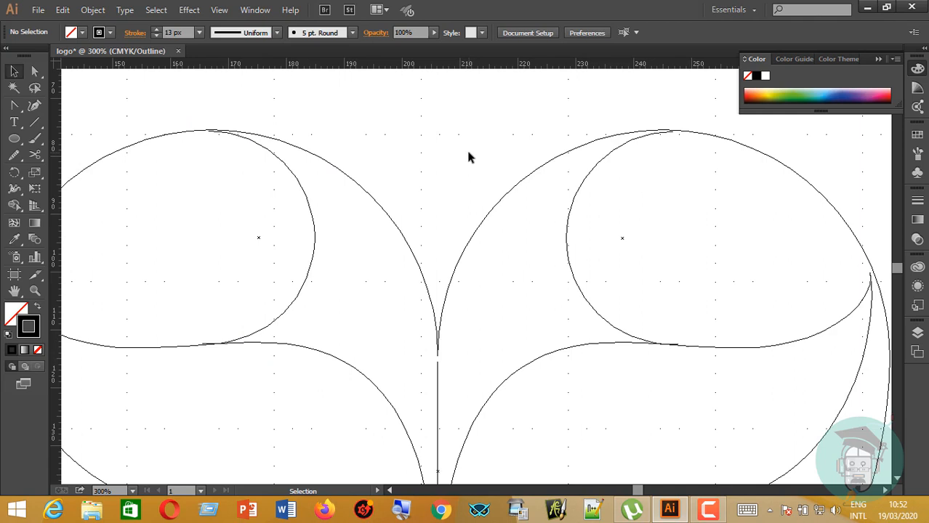
pyautogui.hotkey('ctrl', 'y')
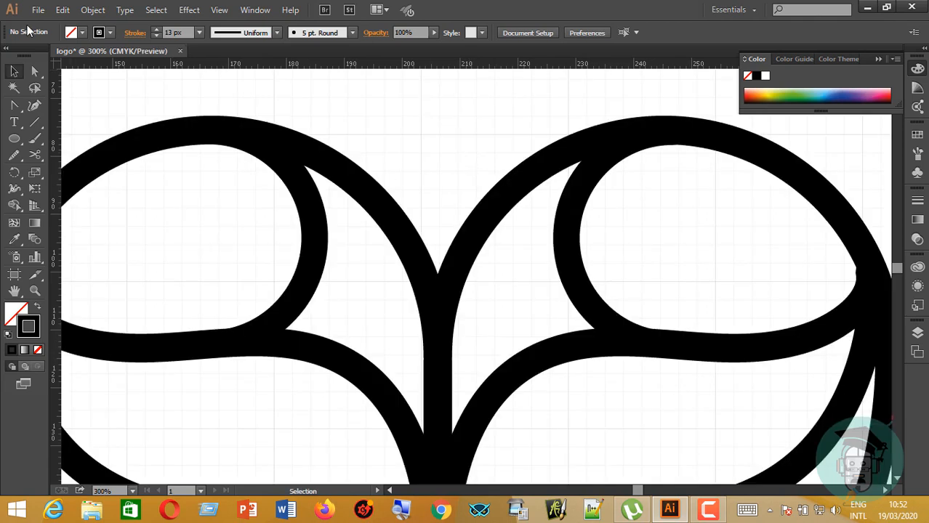
# Draw a small circle in the empty area beside the logo and give it a black fill with no stroke
pyautogui.hotkey('ctrl', '-')
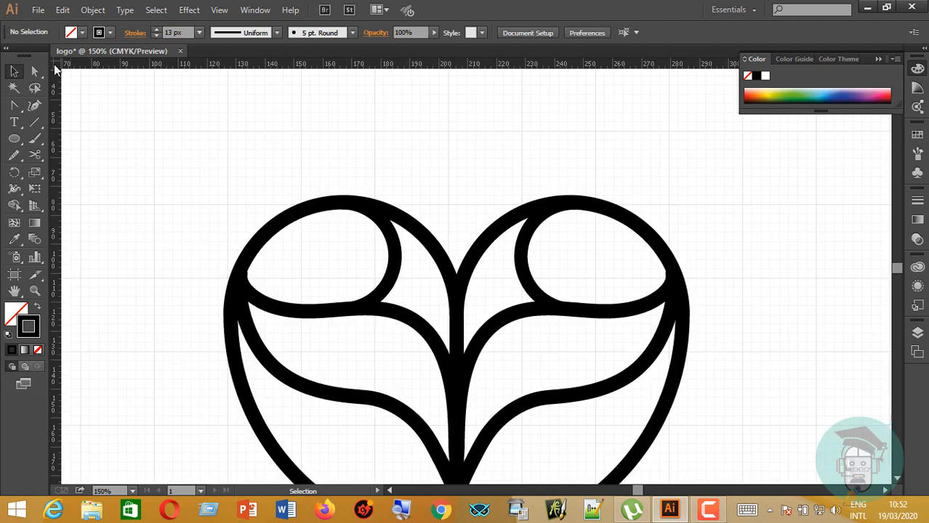
pyautogui.scroll(-2, 82, 90)
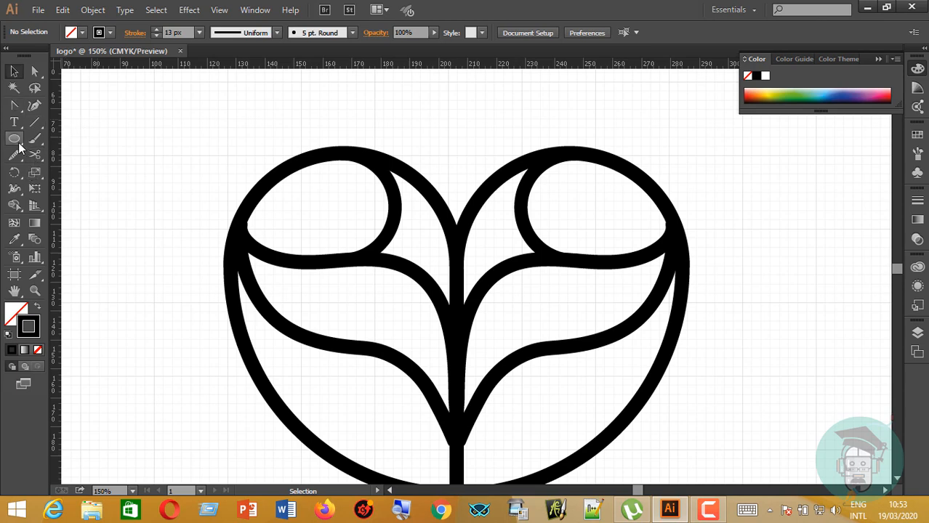
pyautogui.moveTo(15, 138); pyautogui.dragTo(50, 170)
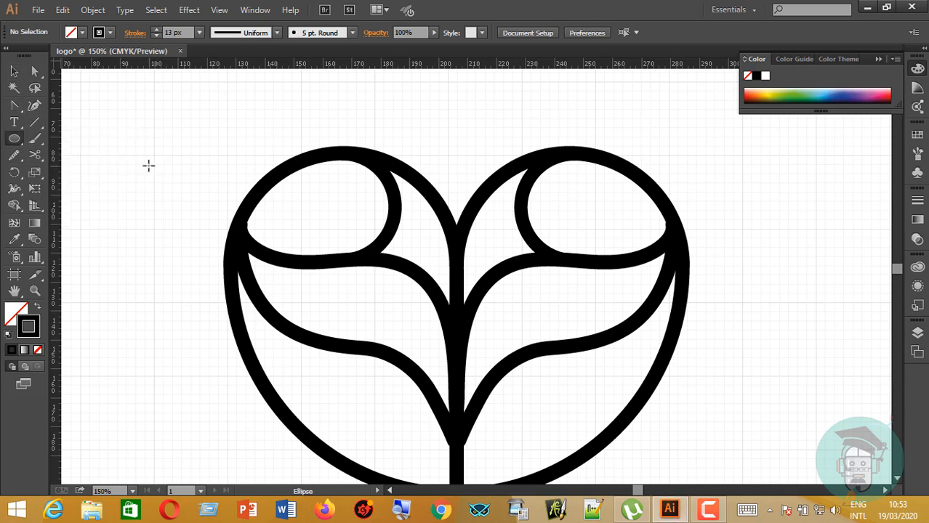
pyautogui.moveTo(148, 166); pyautogui.dragTo(186, 173)
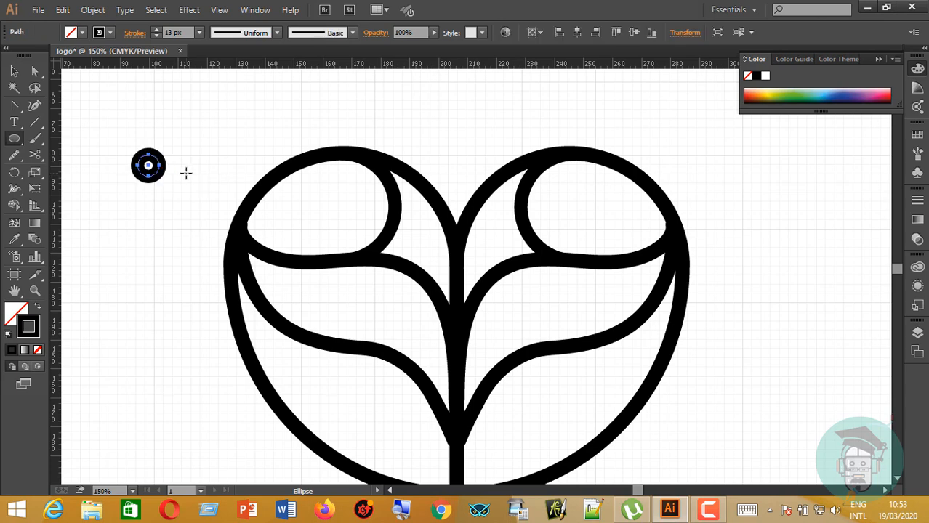
pyautogui.click(37, 306)
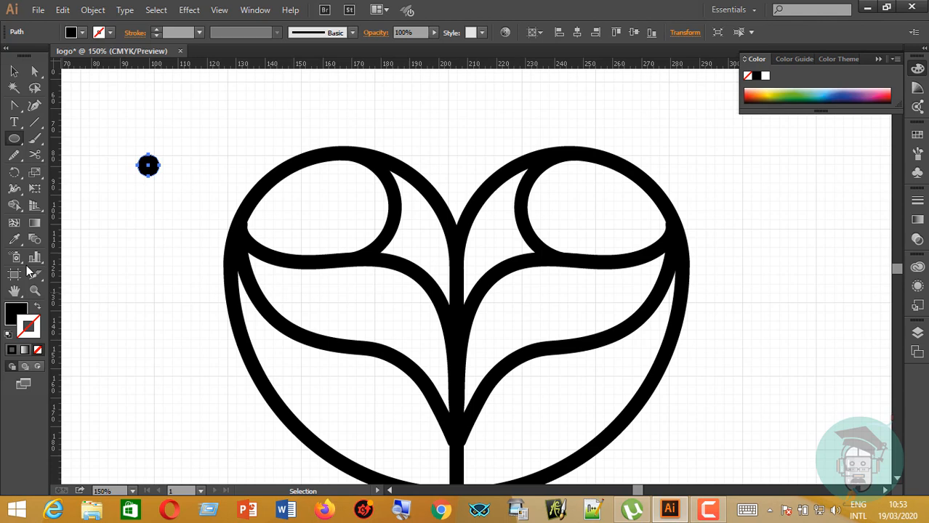
# Move the small black circle into the right eye shape as its pupil
pyautogui.click(14, 72)
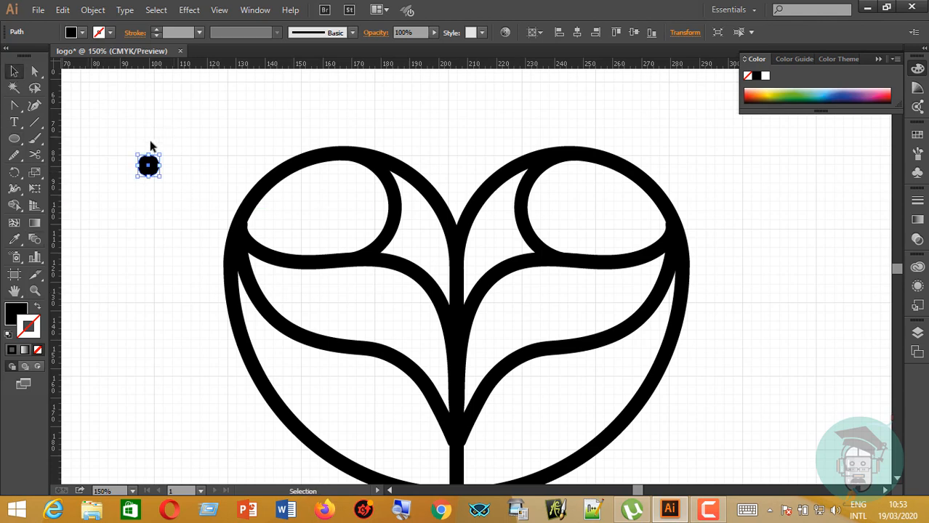
pyautogui.moveTo(149, 176); pyautogui.dragTo(577, 209)
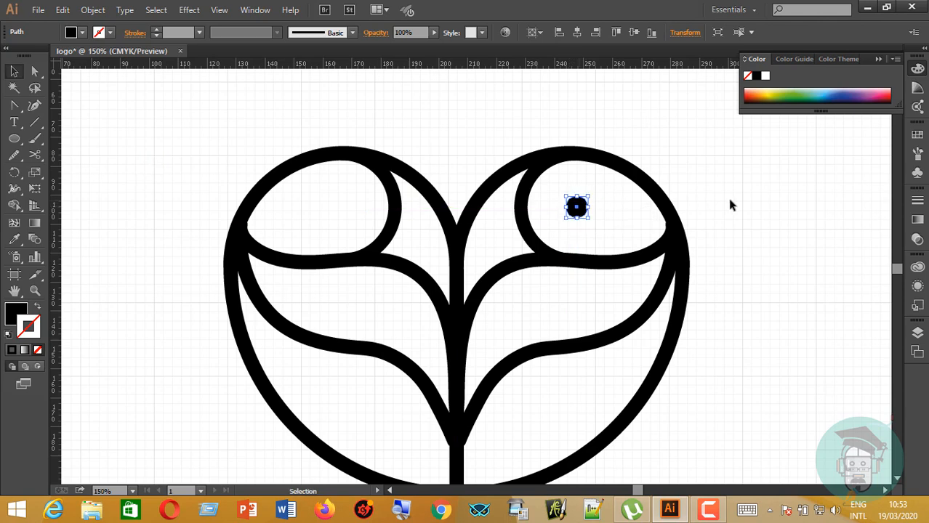
pyautogui.click(721, 208)
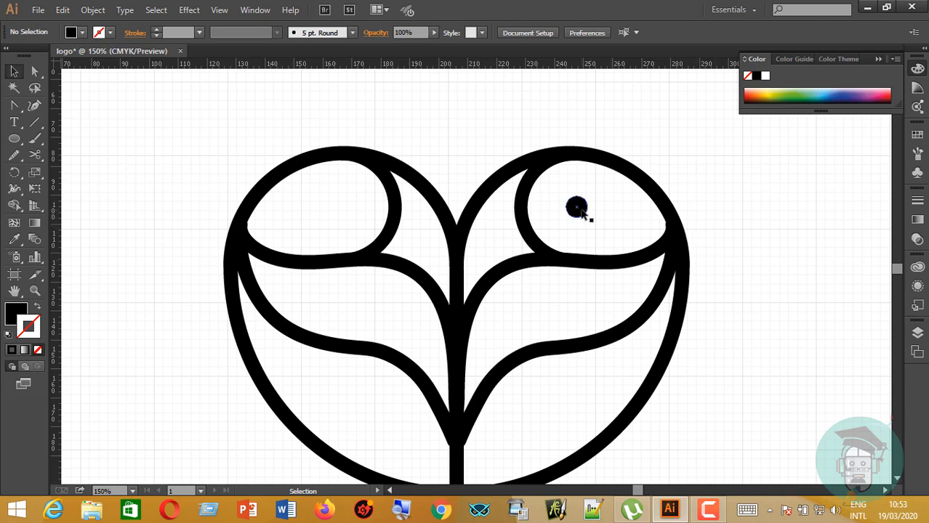
# Duplicate the right pupil and place the copy inside the left eye shape
pyautogui.press('alt')
pyautogui.press('alt')
pyautogui.press('alt')
pyautogui.press('alt')
pyautogui.click(579, 211)
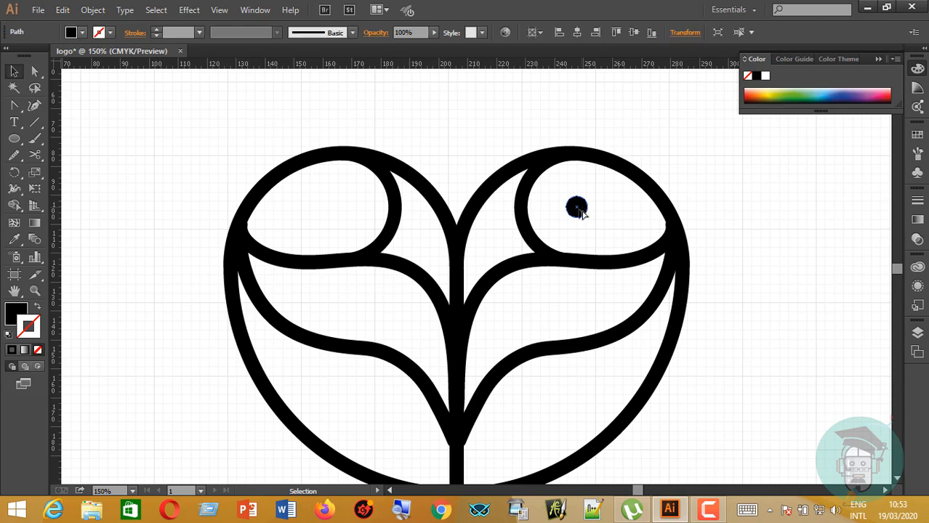
pyautogui.moveTo(578, 209); pyautogui.dragTo(332, 205)
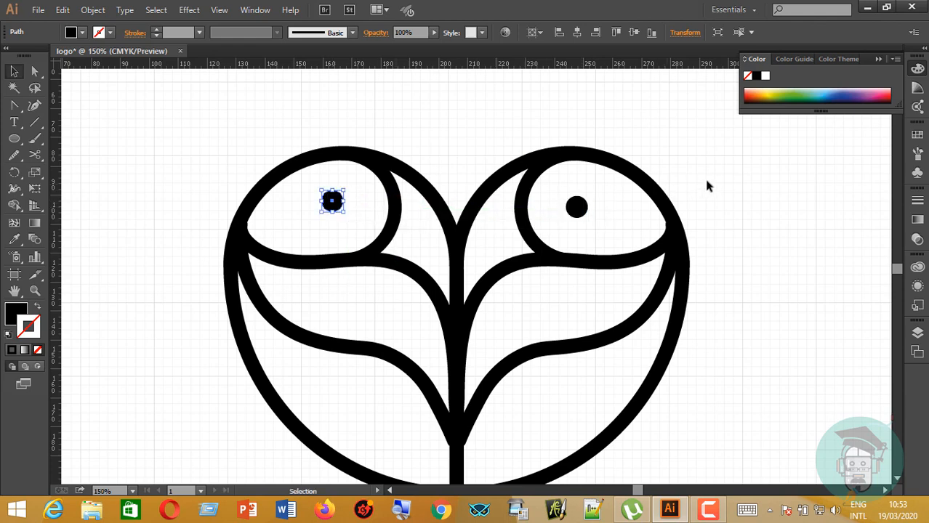
pyautogui.click(718, 186)
# Add a horizontal guide across both eyes and move the right pupil up level with the left one
pyautogui.moveTo(396, 68); pyautogui.dragTo(393, 188)
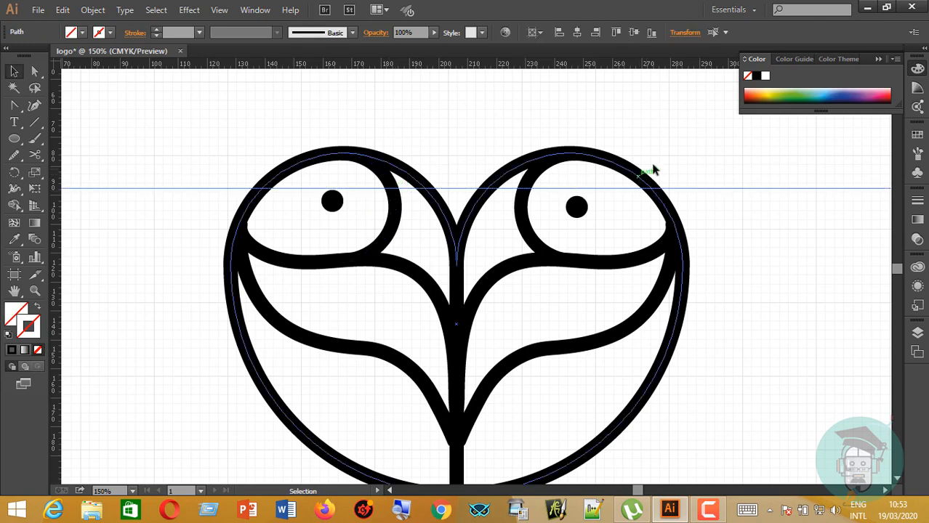
pyautogui.click(698, 156)
pyautogui.moveTo(577, 208); pyautogui.dragTo(576, 201)
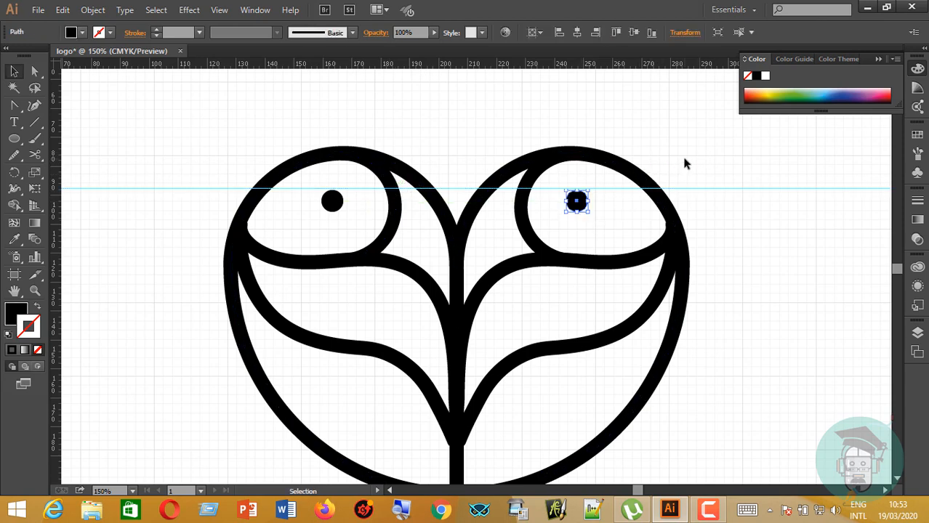
pyautogui.click(684, 160)
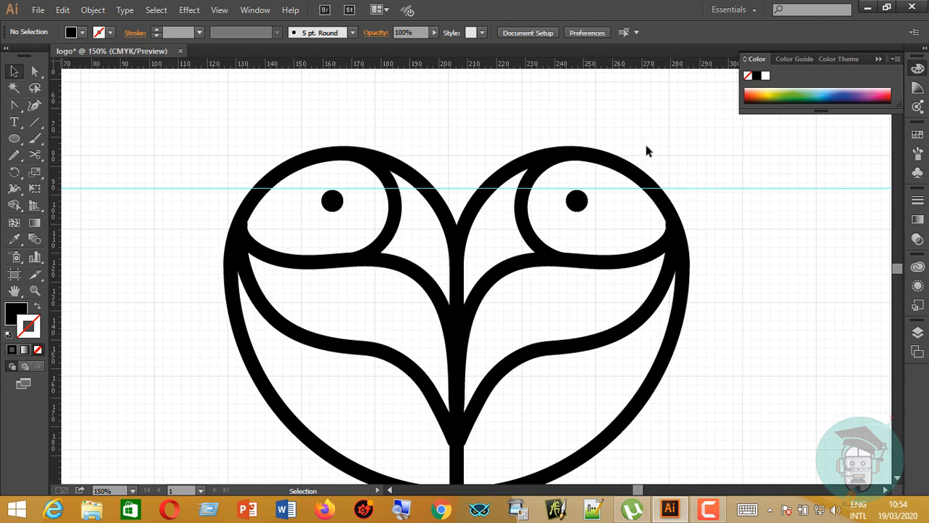
# Try to sketch a rounded outline with no fill and a black stroke below the logo's bottom centre using the Pencil tool, and undo it
pyautogui.scroll(-5, 587, 290)
pyautogui.scroll(3, 619, 298)
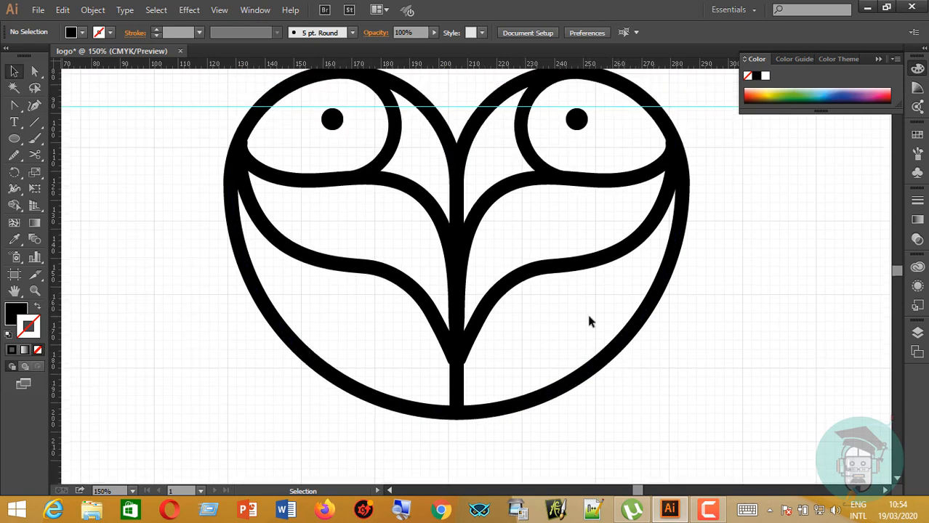
pyautogui.scroll(-2, 669, 409)
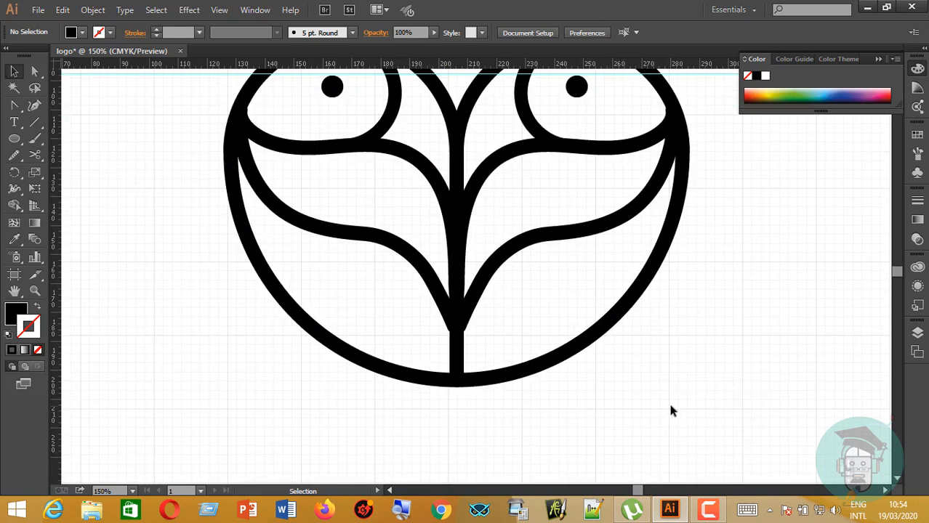
pyautogui.moveTo(14, 155); pyautogui.dragTo(53, 155)
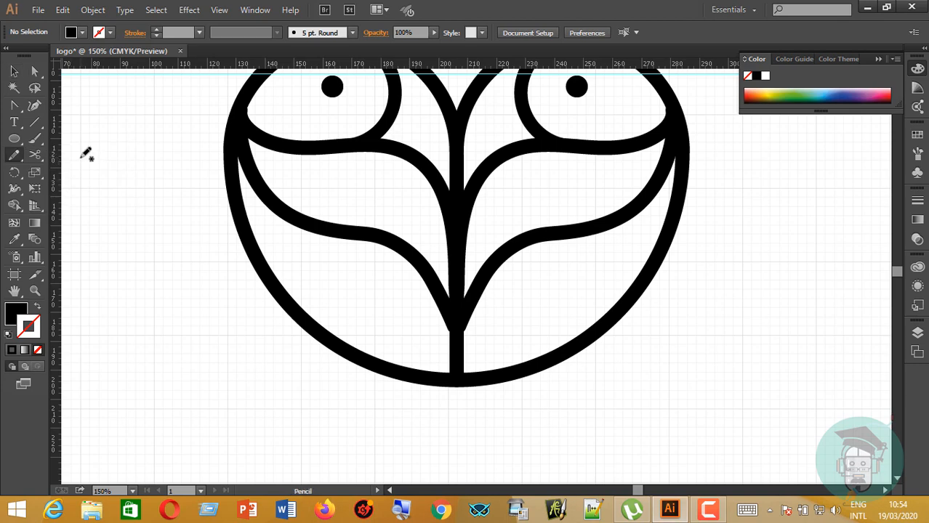
pyautogui.click(38, 307)
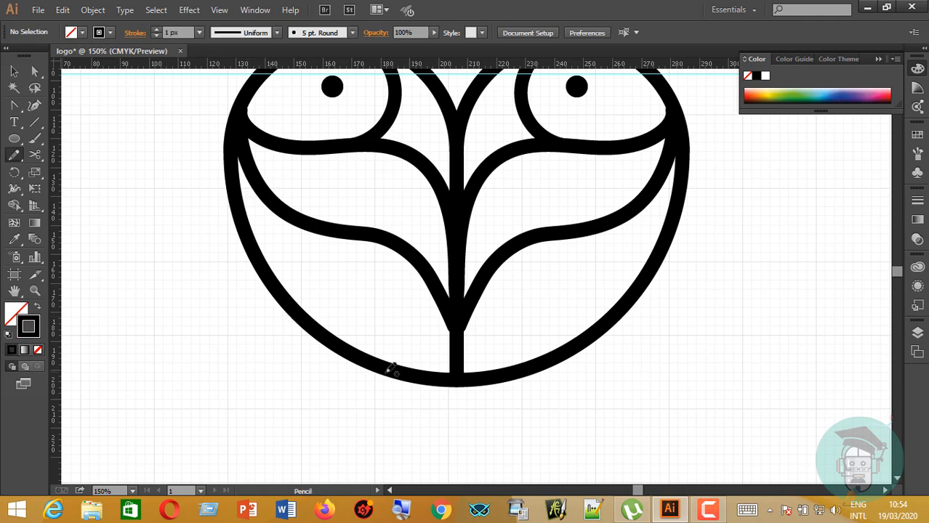
pyautogui.scroll(-1, 473, 365)
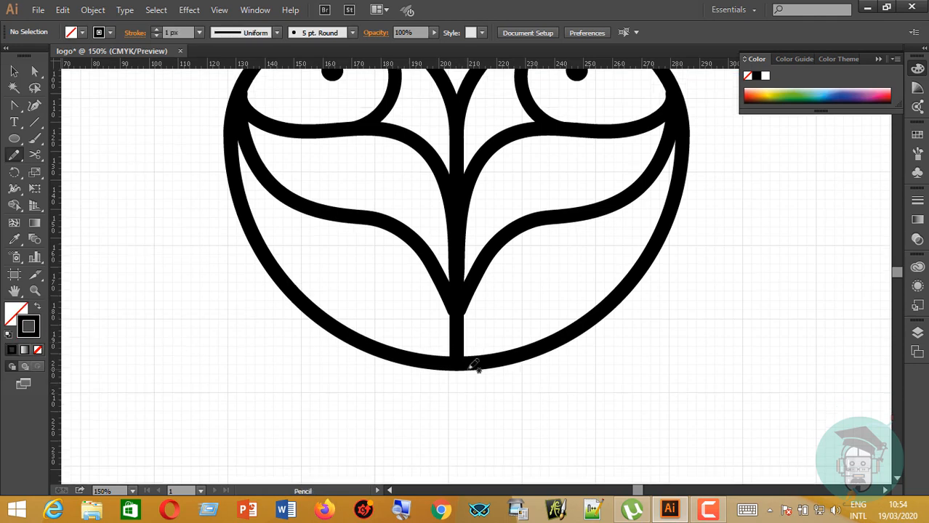
pyautogui.scroll(-3, 474, 366)
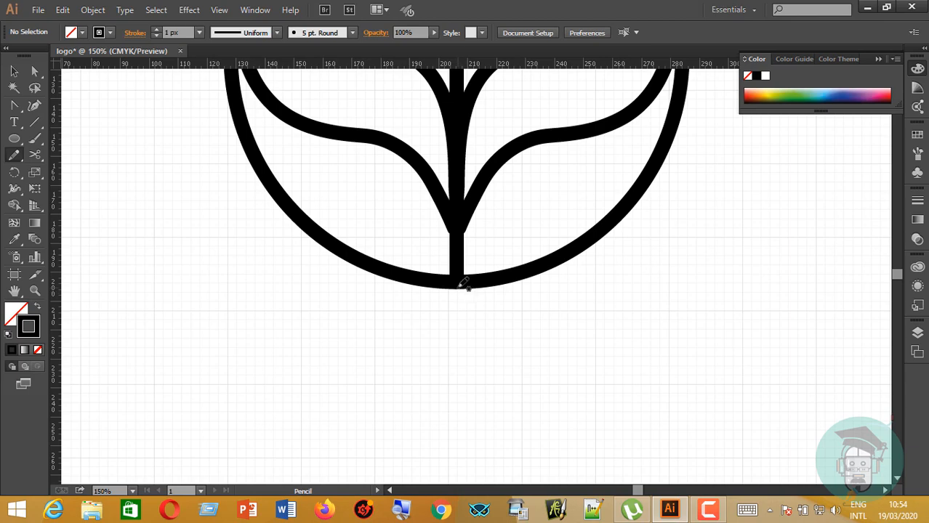
pyautogui.moveTo(458, 287)
pyautogui.mouseDown()
pyautogui.moveTo(466, 364)
pyautogui.moveTo(500, 382)
pyautogui.moveTo(525, 381)
pyautogui.moveTo(521, 278)
pyautogui.mouseUp()
pyautogui.keyDown('ctrl'); pyautogui.click(542, 299); pyautogui.keyUp('ctrl')
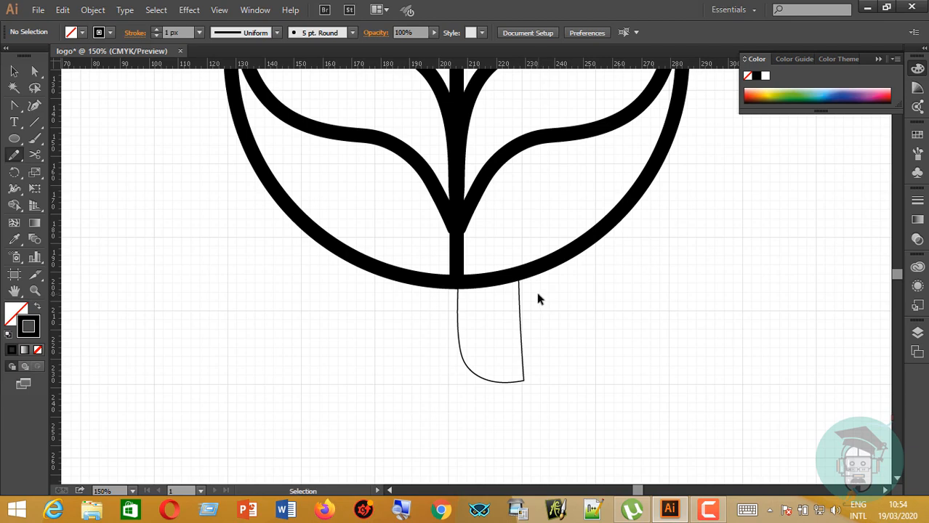
pyautogui.hotkey('ctrl', 'z')
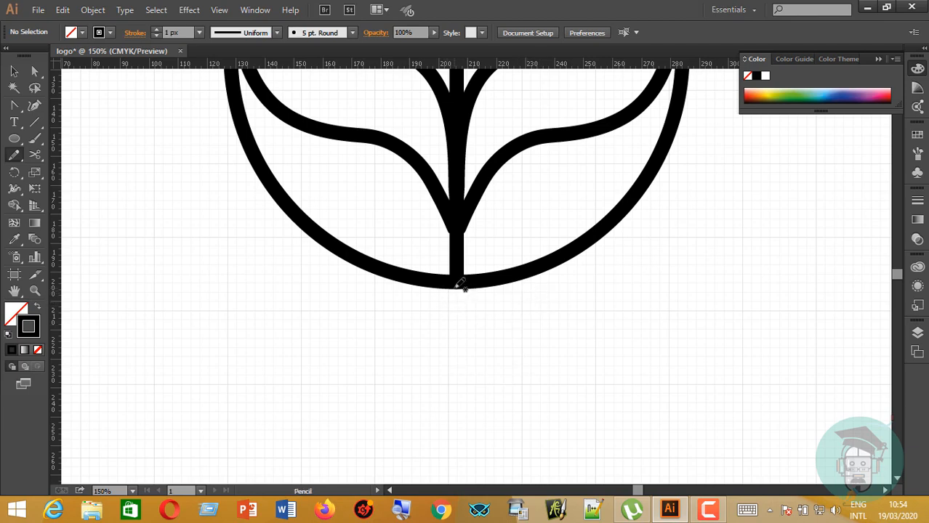
# Try a single freehand curve running down and to the right from the logo's bottom centre, and delete it
pyautogui.moveTo(454, 285)
pyautogui.mouseDown()
pyautogui.moveTo(462, 350)
pyautogui.moveTo(523, 382)
pyautogui.mouseUp()
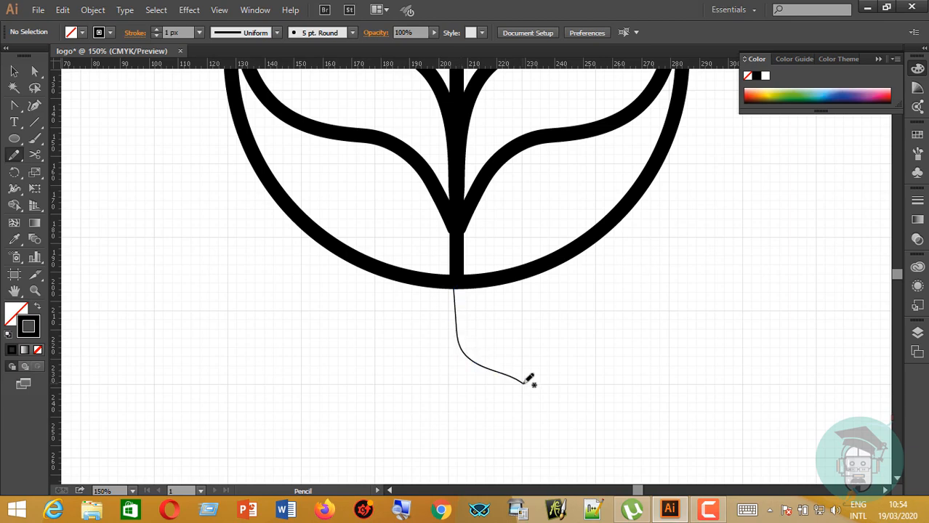
pyautogui.click(14, 71)
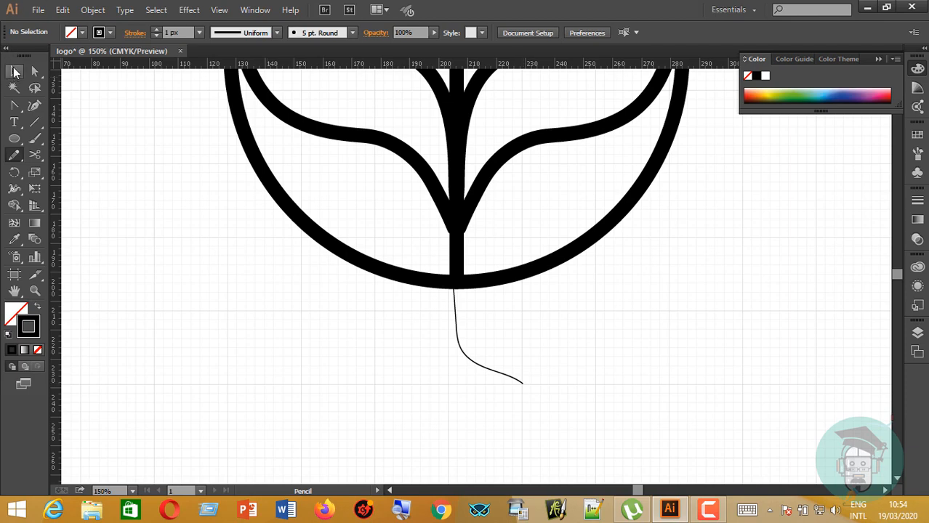
pyautogui.click(497, 374)
pyautogui.press('Delete')
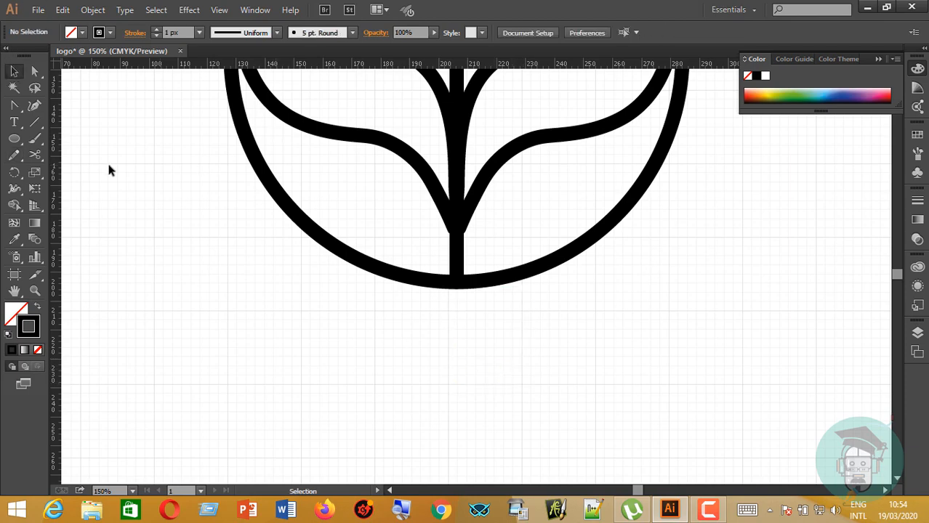
# Draw a closed four-point half-tail shape with the Pen tool, running down and right from the circle's bottom centre
pyautogui.moveTo(14, 105); pyautogui.dragTo(69, 100)
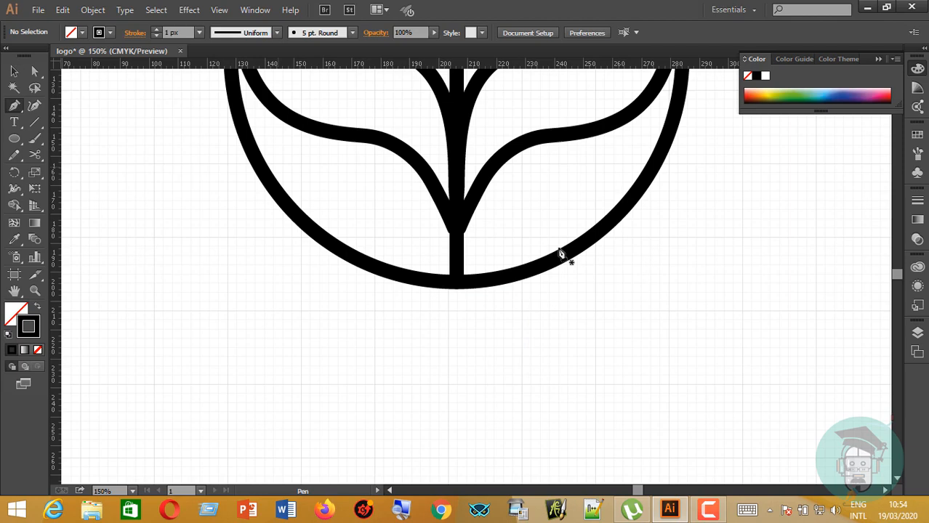
pyautogui.click(455, 286)
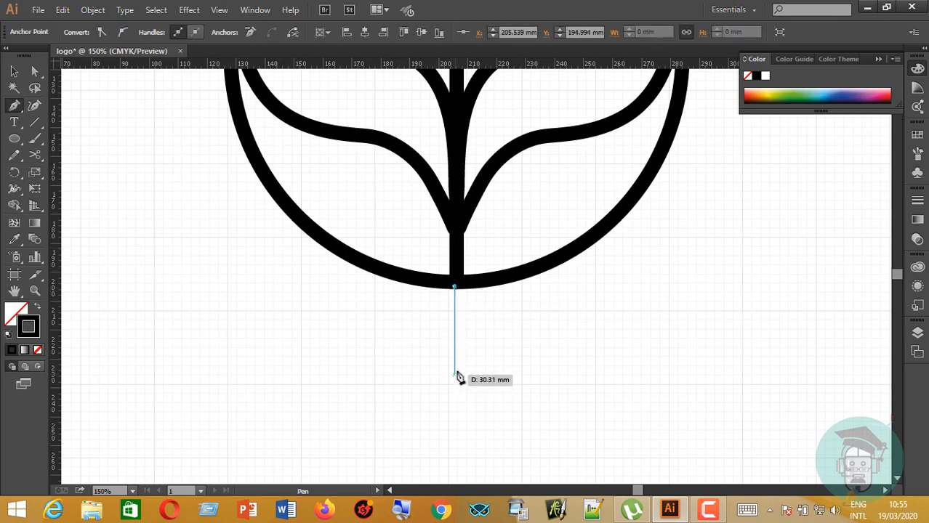
pyautogui.moveTo(455, 347); pyautogui.dragTo(462, 359)
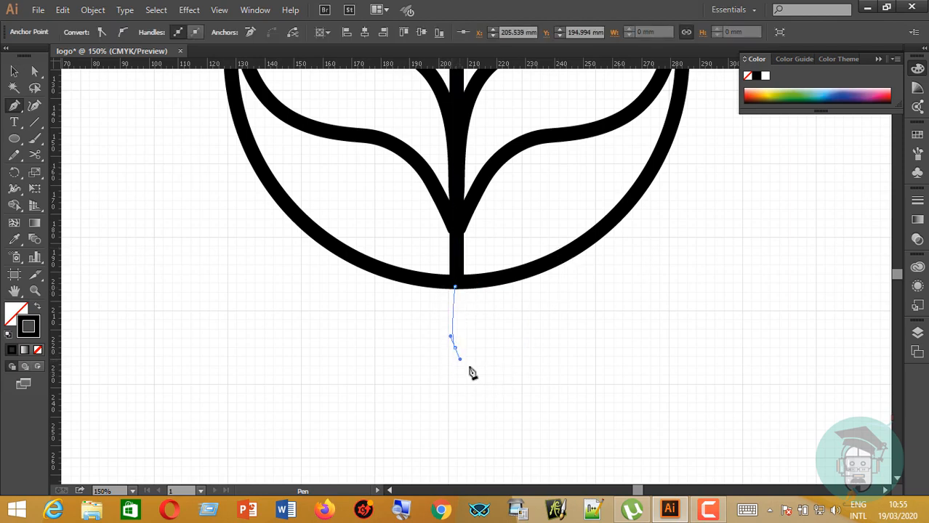
pyautogui.click(521, 385)
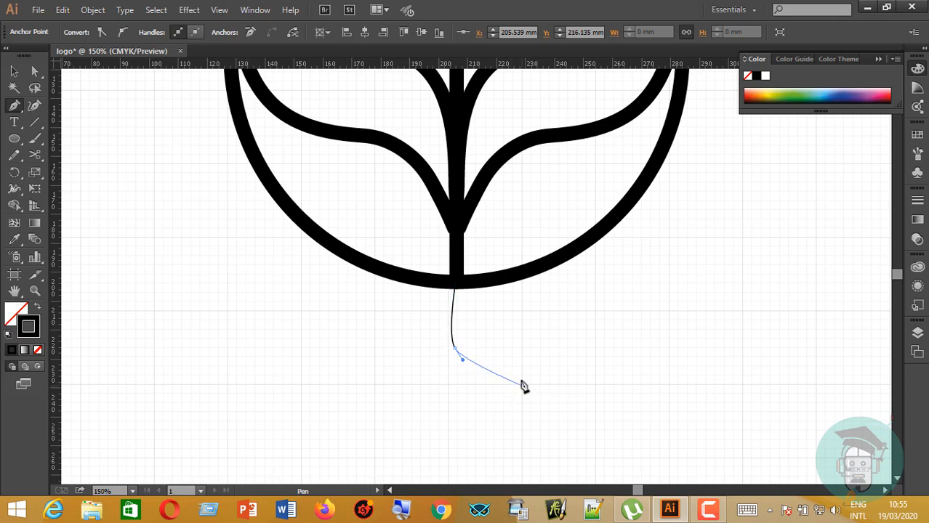
pyautogui.click(520, 280)
pyautogui.click(453, 287)
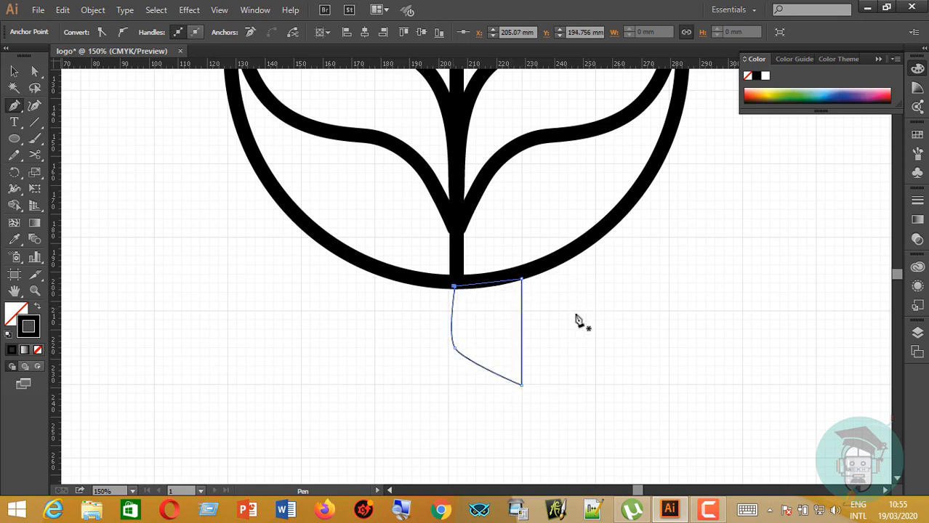
# Smooth the half-tail's lower-left edge into a rounded arc by shifting its middle anchor slightly right with the Curvature tool
pyautogui.click(35, 105)
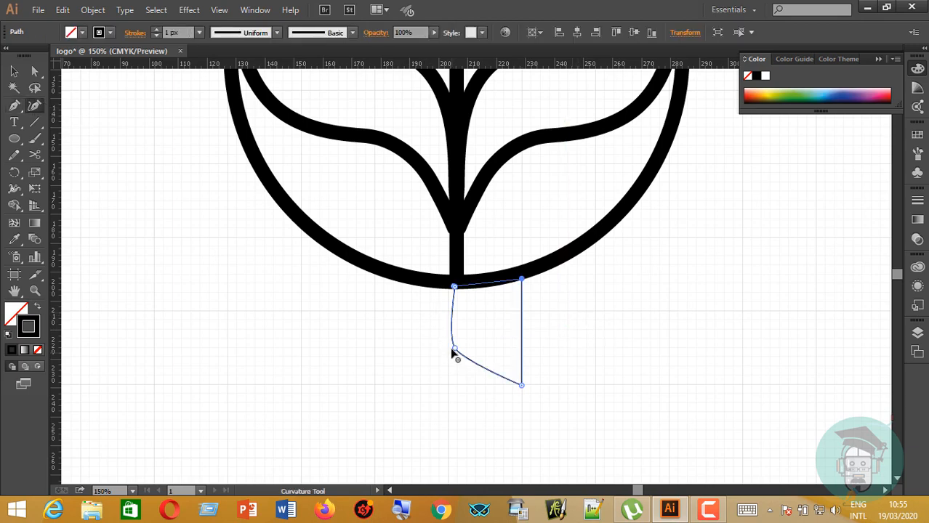
pyautogui.moveTo(453, 347); pyautogui.dragTo(461, 348)
pyautogui.click(14, 72)
pyautogui.click(34, 104)
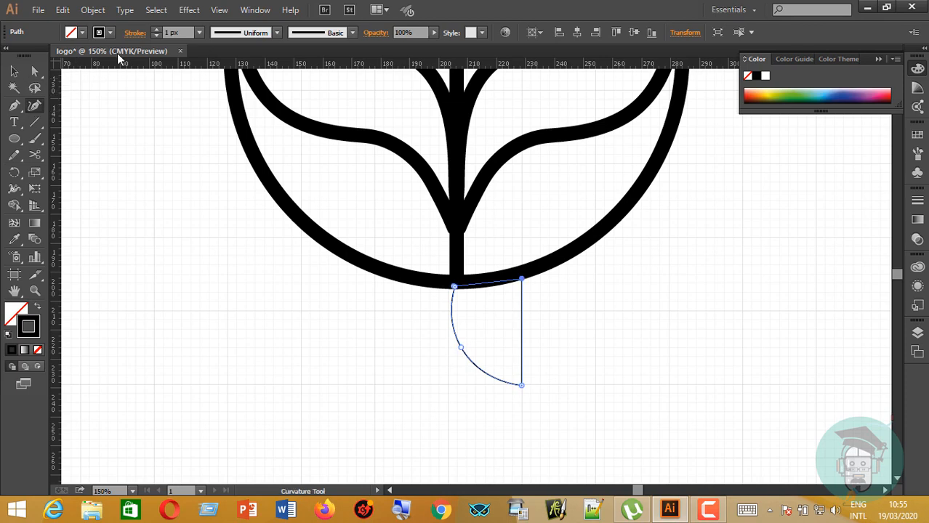
# Set the half-tail's stroke to 8 px with round caps and round corners
pyautogui.scroll(6, 185, 29)
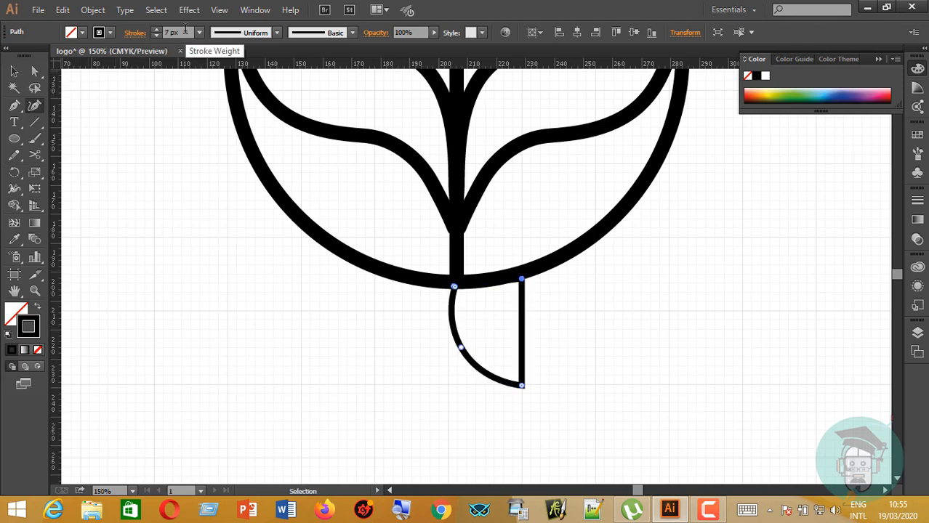
pyautogui.scroll(1, 185, 29)
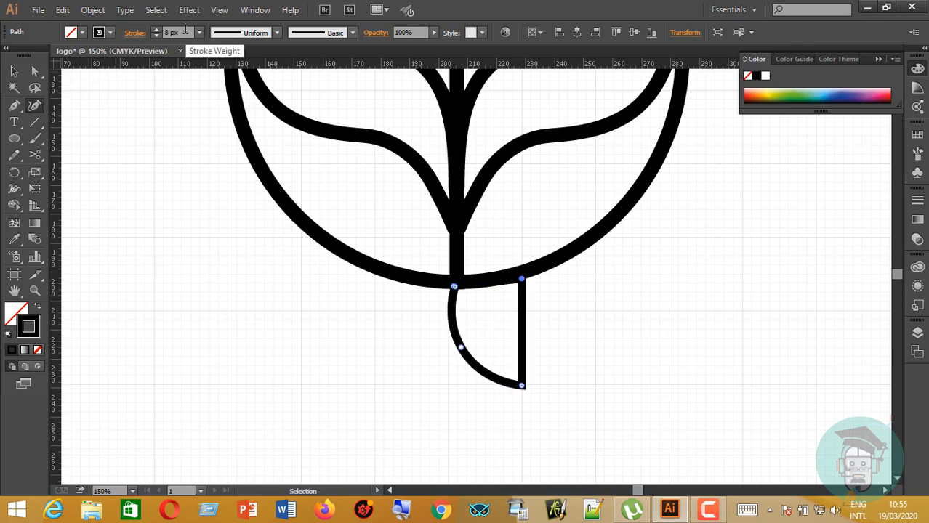
pyautogui.click(134, 32)
pyautogui.click(71, 67)
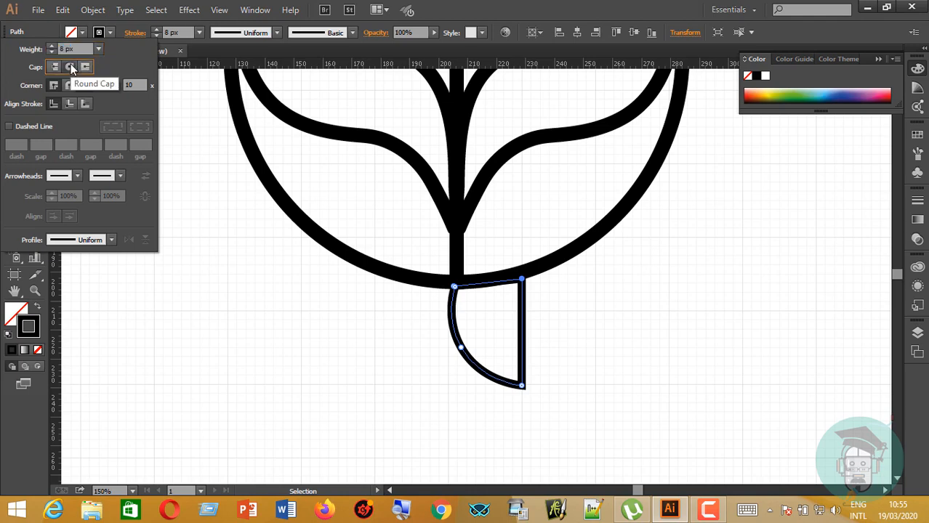
pyautogui.click(69, 86)
pyautogui.hotkey('shift', '`')
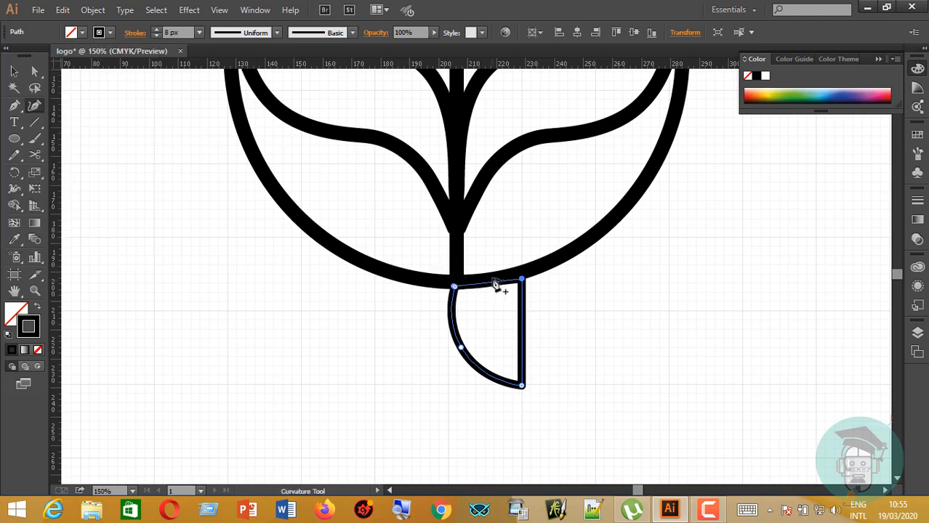
# Raise the half-tail's upper-right anchor into the circle's outline and set the shape's stroke to 14 px
pyautogui.moveTo(521, 279); pyautogui.dragTo(522, 275)
pyautogui.click(157, 29)
pyautogui.scroll(5, 179, 32)
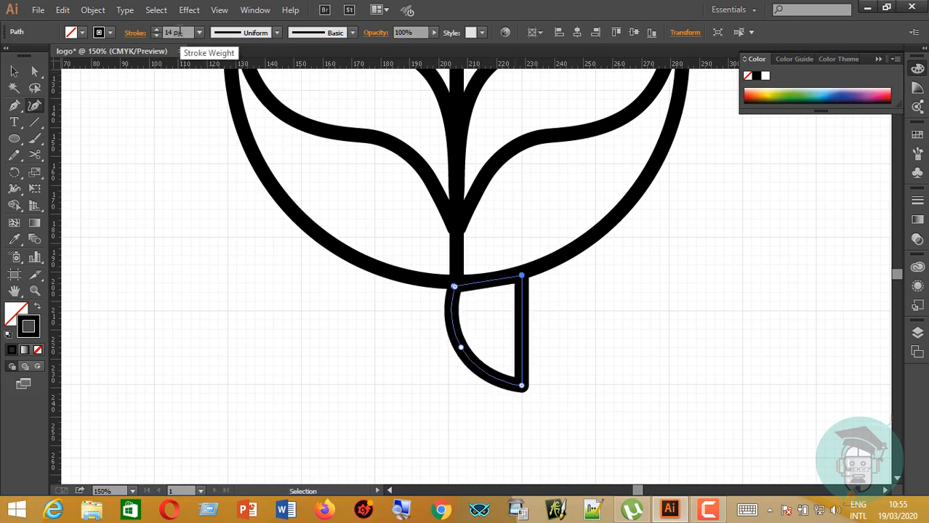
pyautogui.click(13, 71)
pyautogui.click(166, 208)
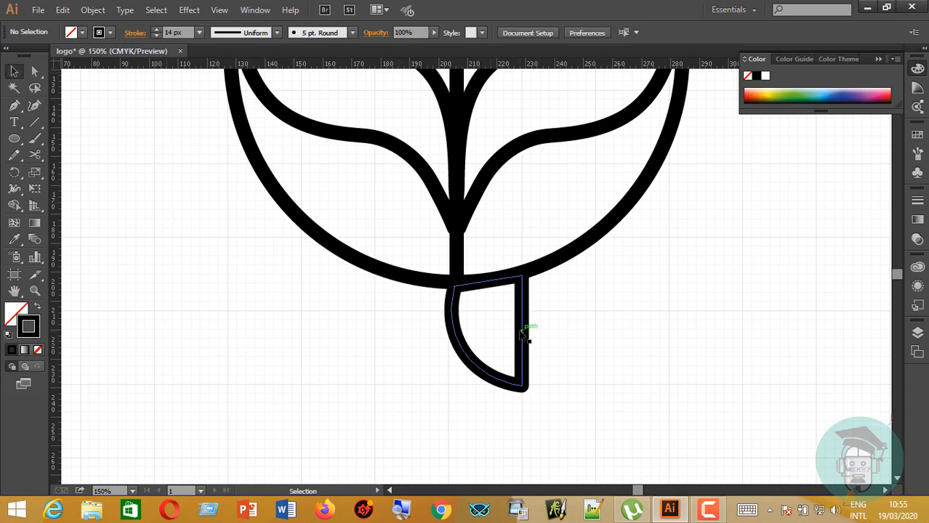
# Paste a copy of the half-tail in front, reflect it horizontally and place it level beside the original on the left
pyautogui.click(530, 327)
pyautogui.press('a')
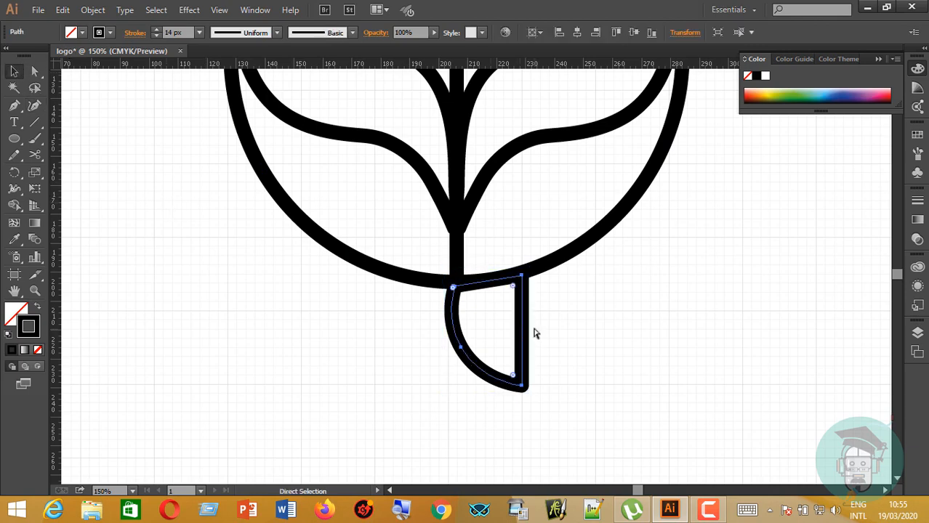
pyautogui.press('v')
pyautogui.rightClick(520, 328)
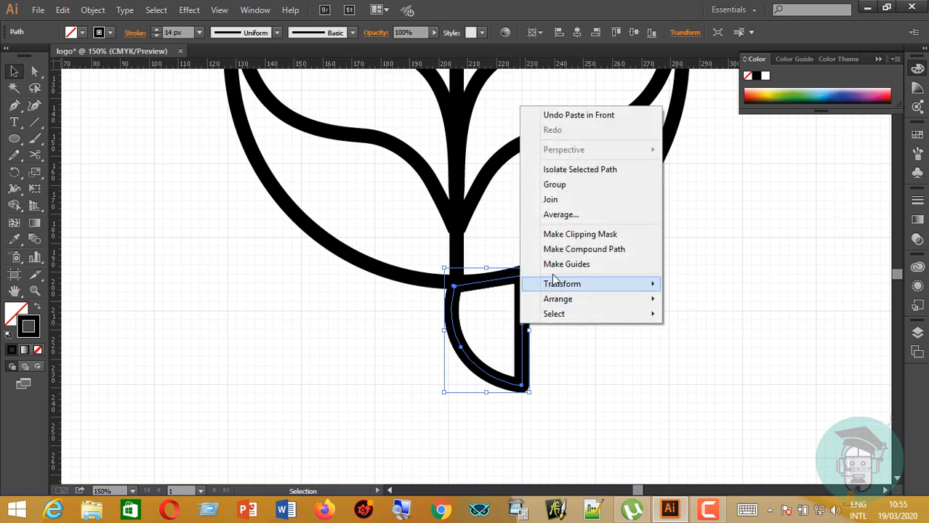
pyautogui.moveTo(558, 289)
pyautogui.click(717, 334)
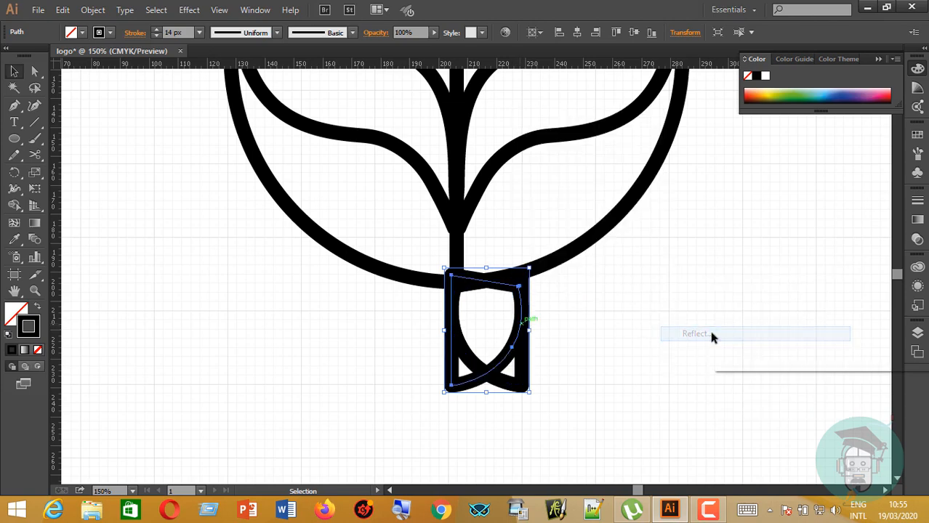
pyautogui.click(839, 342)
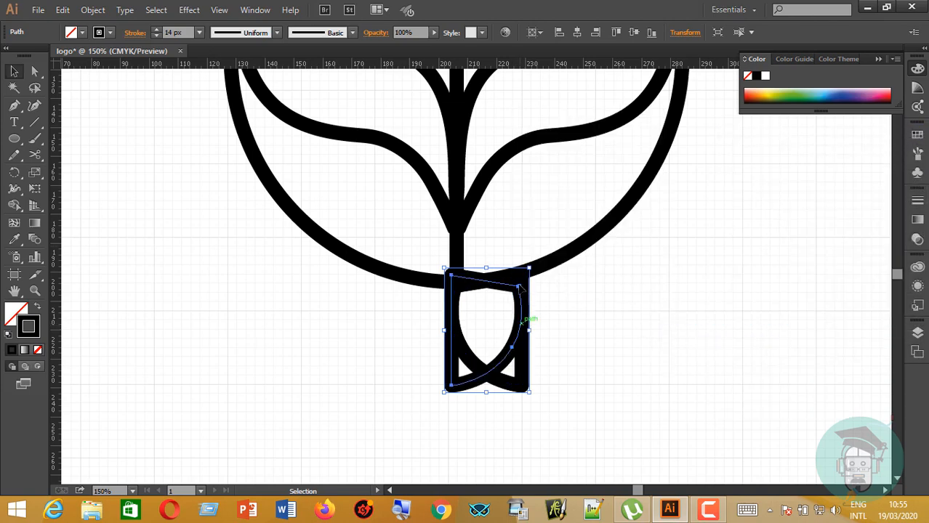
pyautogui.moveTo(514, 308); pyautogui.dragTo(459, 306)
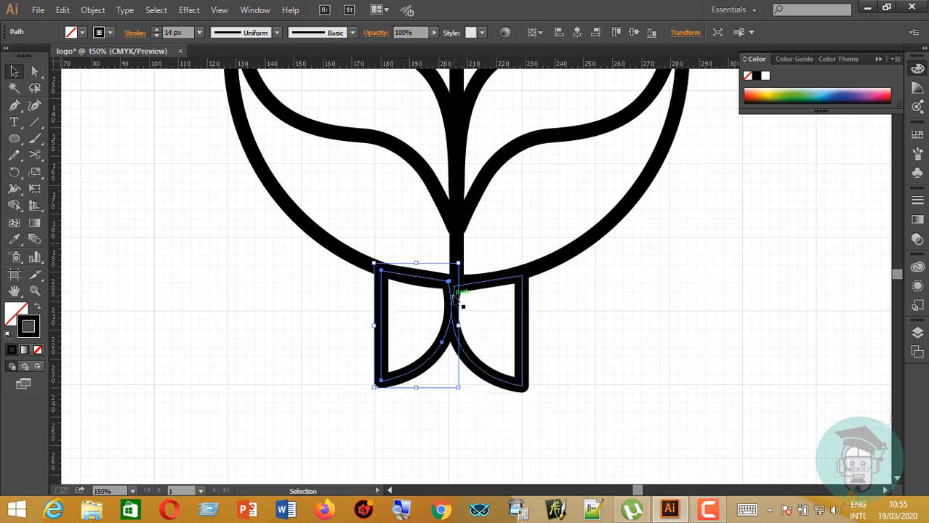
pyautogui.moveTo(452, 304); pyautogui.dragTo(452, 309)
pyautogui.click(601, 324)
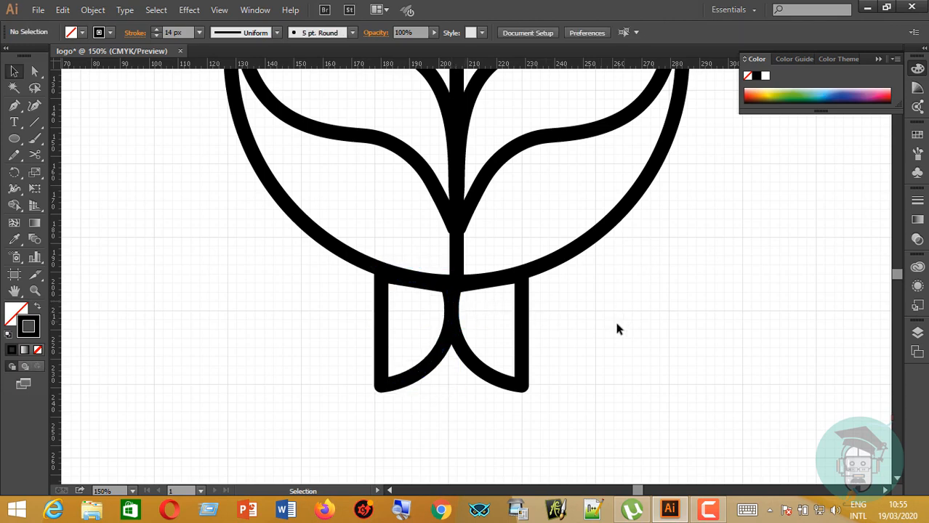
# Draw a straight horizontal line about 150 mm long across the top of the tail with the Pencil tool
pyautogui.scroll(3, 606, 327)
pyautogui.scroll(8, 604, 329)
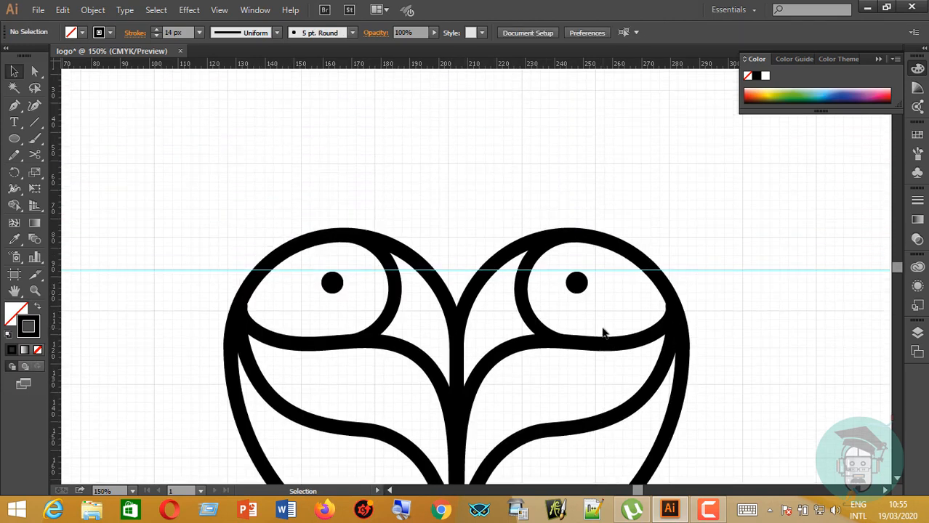
pyautogui.scroll(-8, 601, 326)
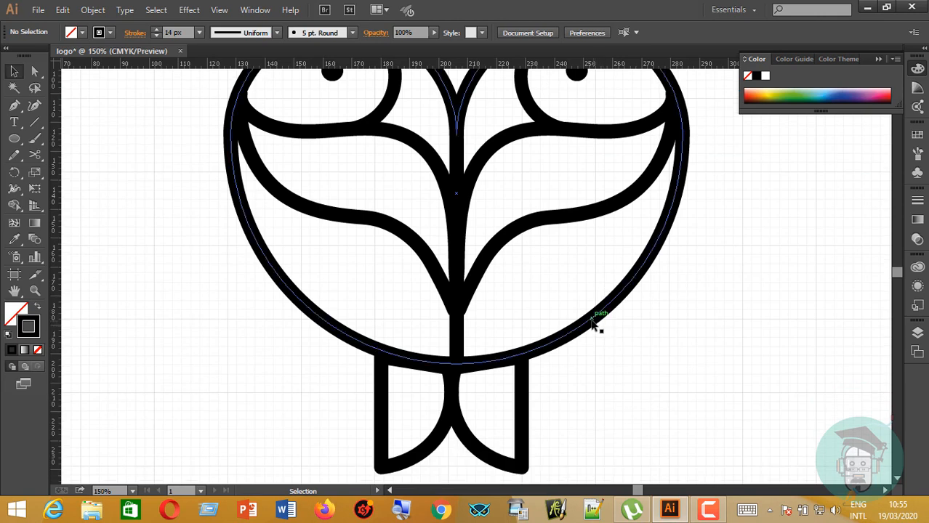
pyautogui.scroll(-2, 592, 326)
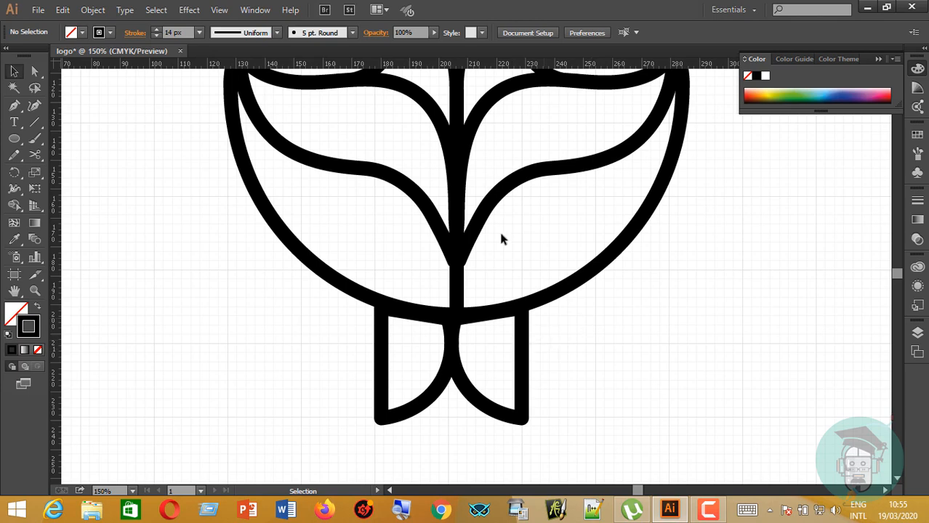
pyautogui.scroll(-1, 500, 236)
pyautogui.moveTo(10, 164); pyautogui.dragTo(70, 157)
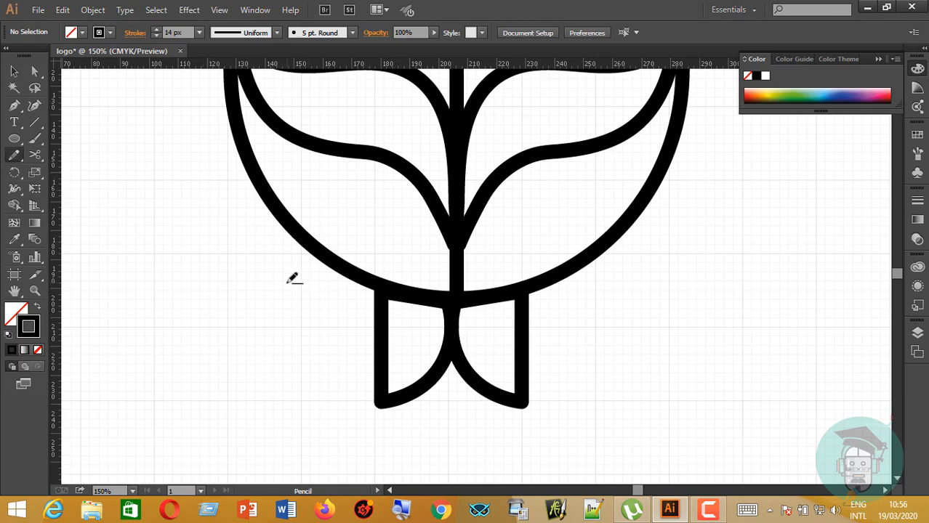
pyautogui.moveTo(285, 285); pyautogui.dragTo(847, 374)
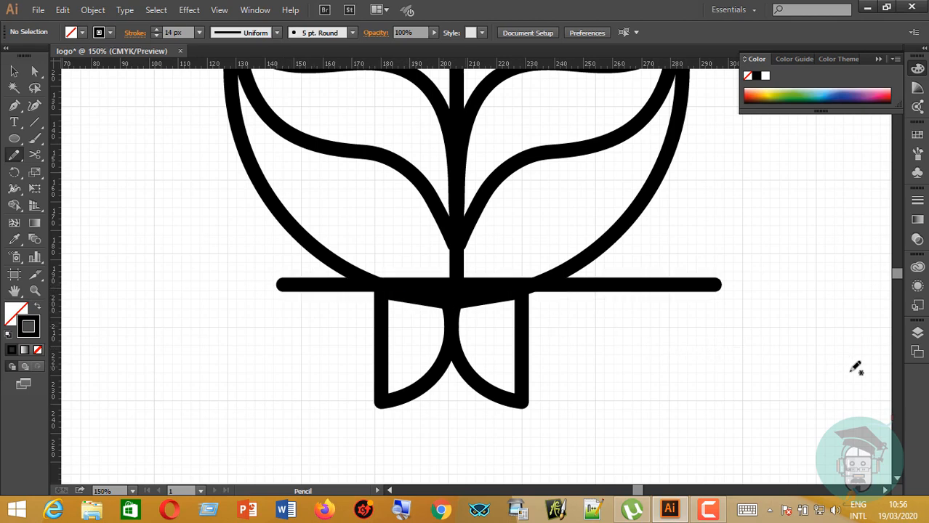
# Move the horizontal line down and left so it sits centred at the circle's bottom, over the tail's upper edge
pyautogui.click(14, 72)
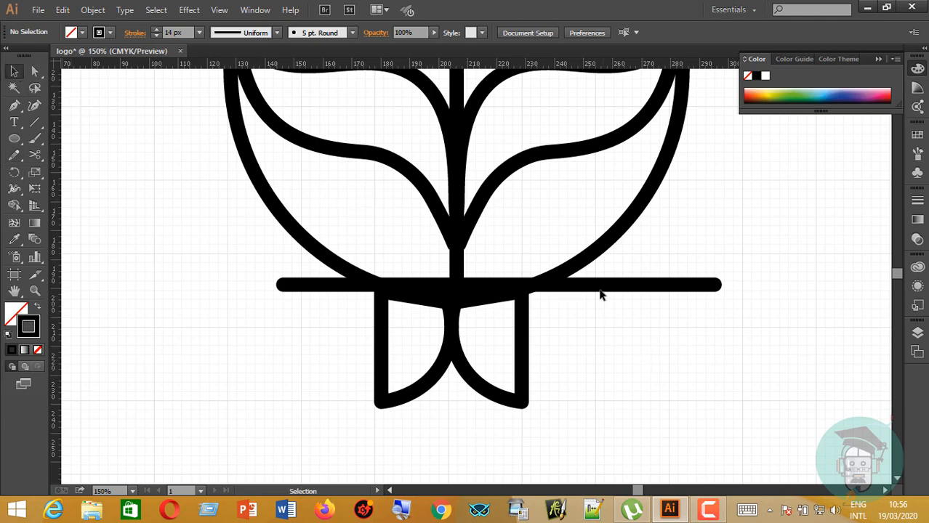
pyautogui.moveTo(594, 293); pyautogui.dragTo(569, 303)
pyautogui.moveTo(611, 327); pyautogui.dragTo(596, 327)
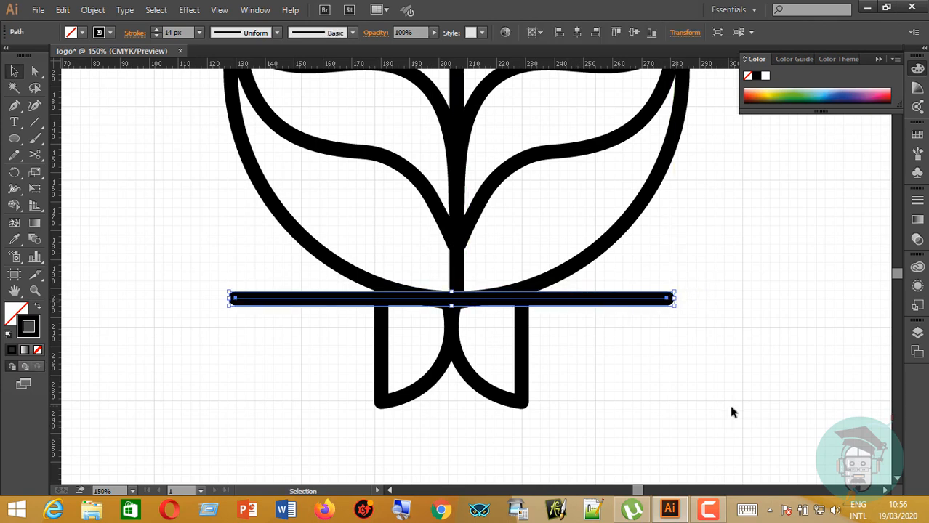
pyautogui.click(729, 404)
# Delete the horizontal guide running across both eyes
pyautogui.scroll(4, 729, 405)
pyautogui.scroll(2, 731, 407)
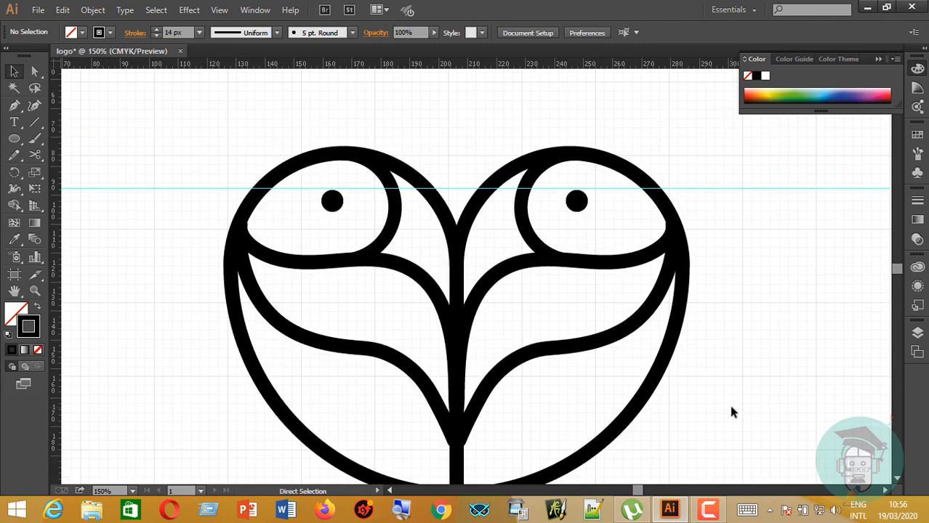
pyautogui.hotkey('ctrl', '-')
pyautogui.scroll(-2, 760, 385)
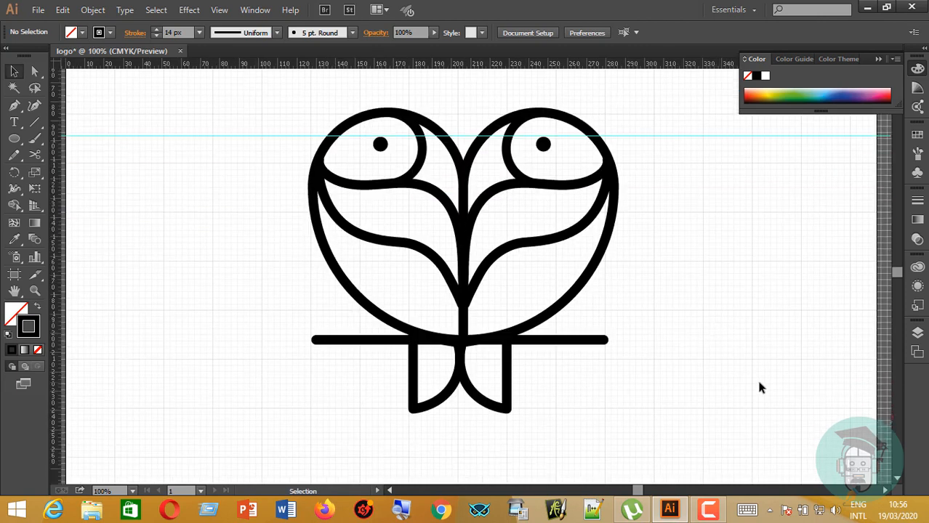
pyautogui.scroll(1, 756, 378)
pyautogui.scroll(1, 700, 191)
pyautogui.moveTo(680, 143); pyautogui.dragTo(748, 321)
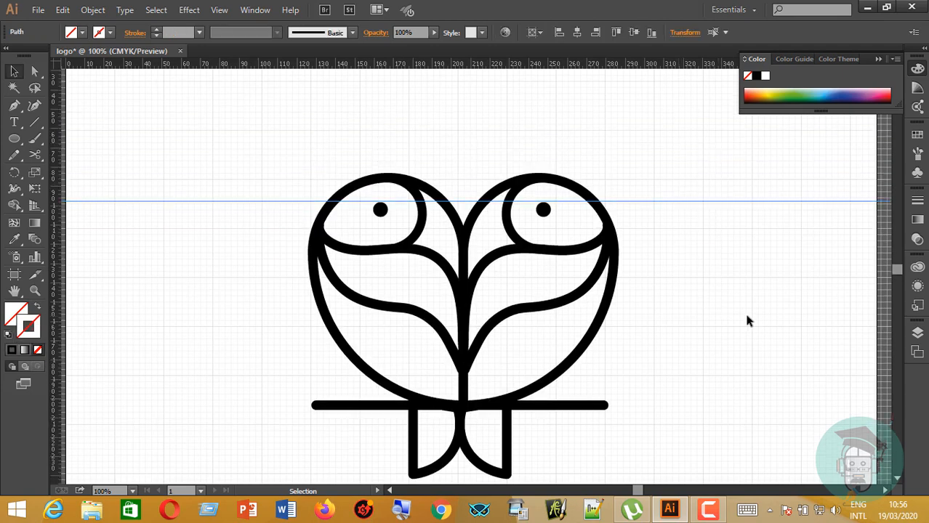
pyautogui.press('Delete')
# Select the entire logo artwork and scale it down very slightly from its lower-right corner
pyautogui.scroll(-5, 756, 316)
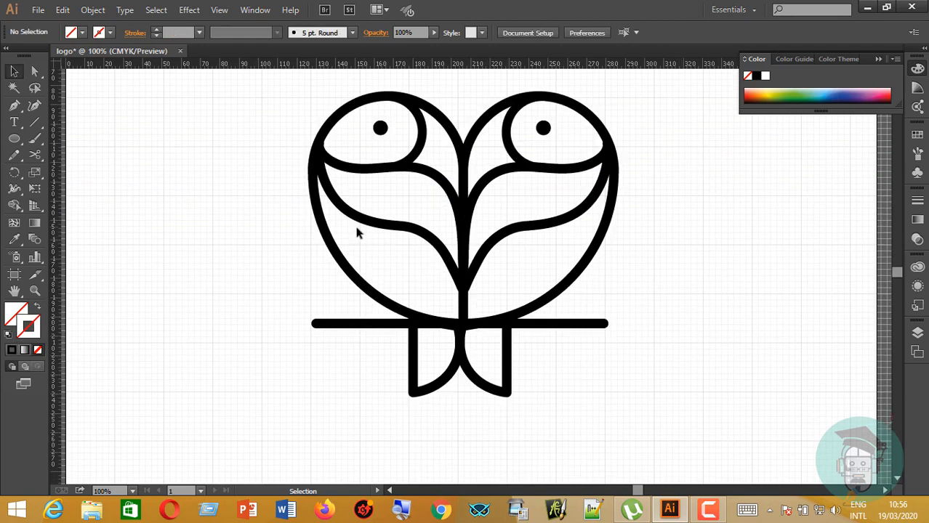
pyautogui.scroll(3, 280, 193)
pyautogui.moveTo(252, 122); pyautogui.dragTo(713, 482)
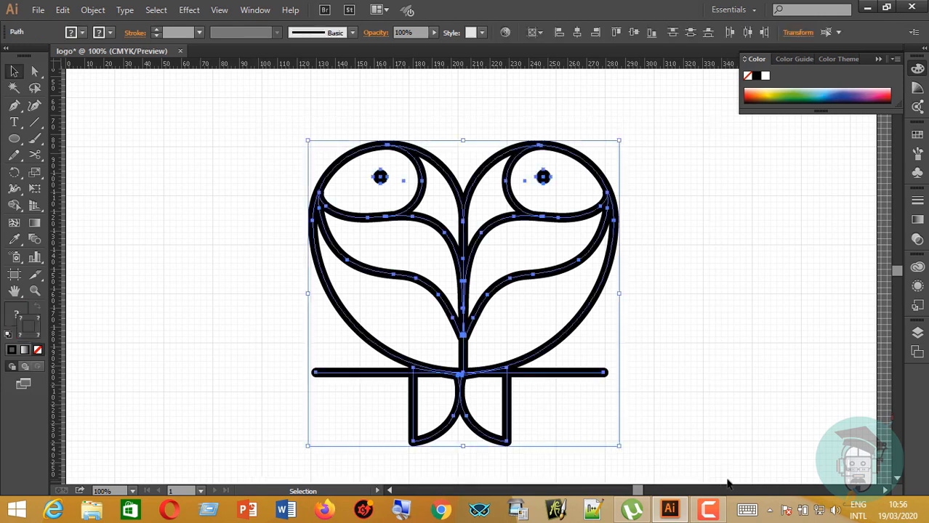
pyautogui.scroll(-4, 705, 451)
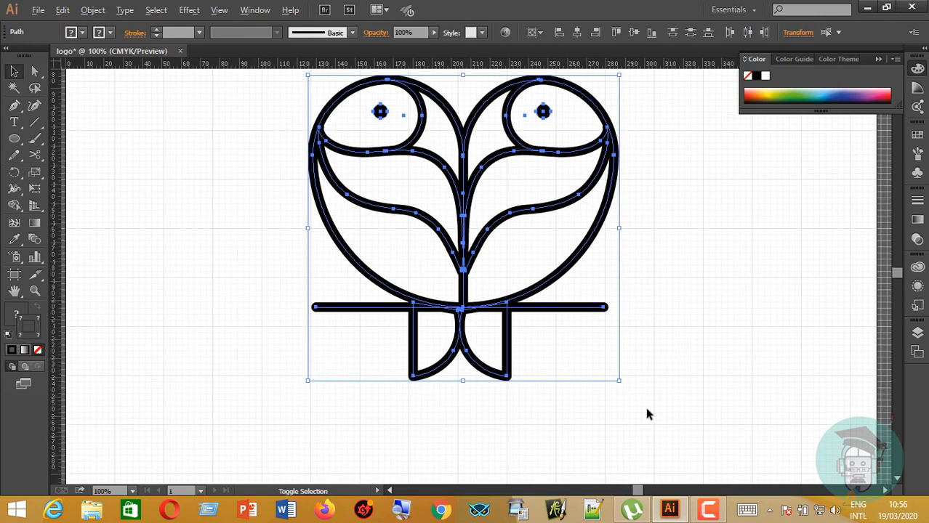
pyautogui.moveTo(618, 381); pyautogui.dragTo(617, 379)
pyautogui.click(712, 415)
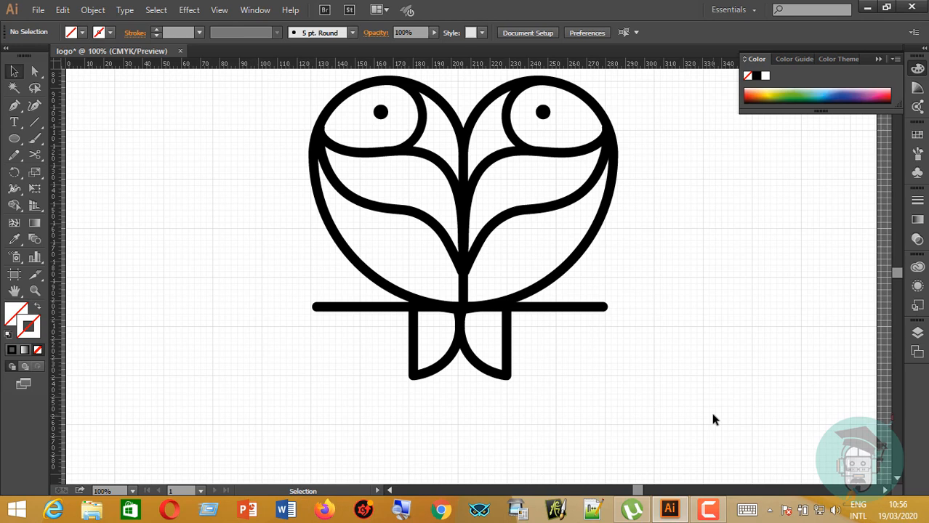
pyautogui.scroll(3, 676, 377)
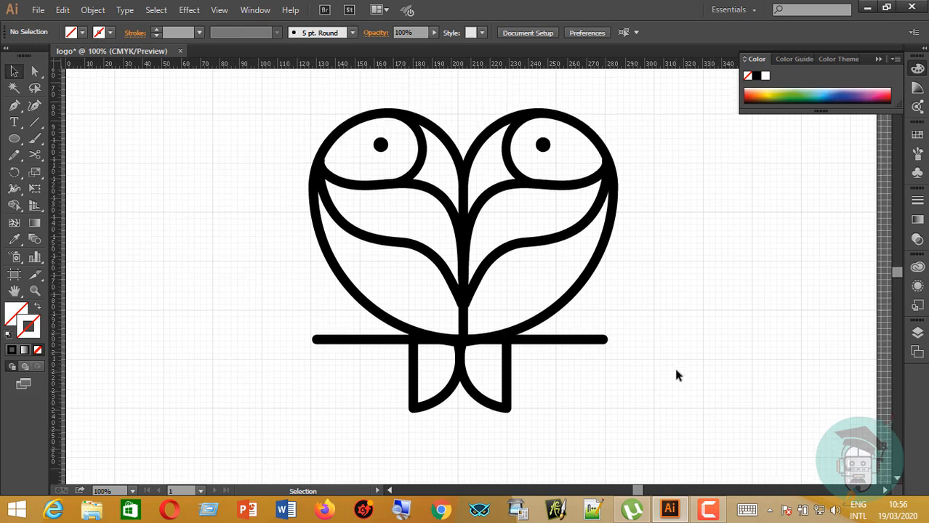
pyautogui.scroll(-4, 676, 375)
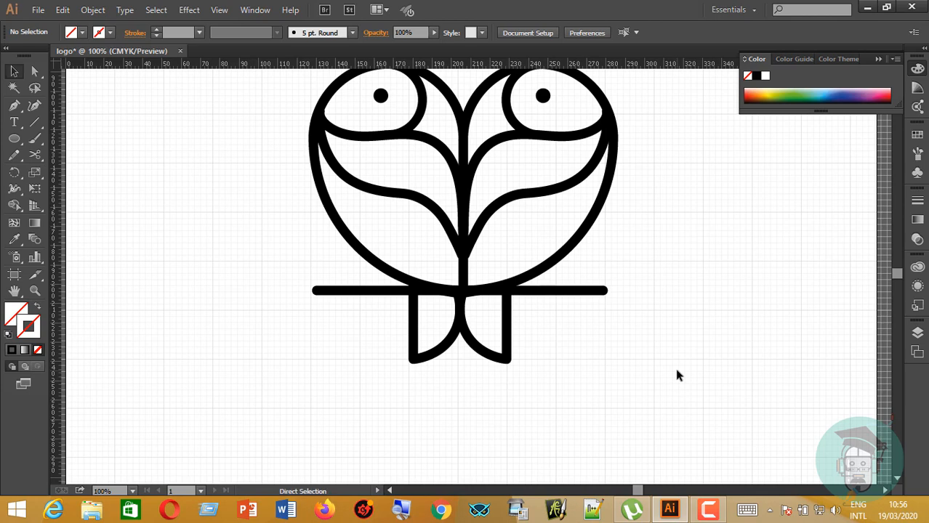
# Move the entire owl-like bird logo left so the artboard is clear, then deselect it
pyautogui.hotkey('ctrl', '-')
pyautogui.scroll(3, 622, 317)
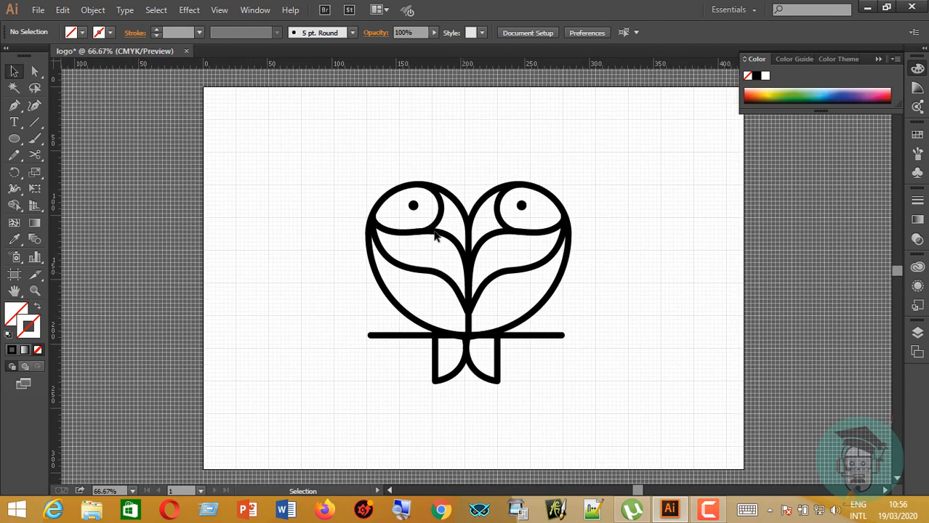
pyautogui.moveTo(335, 145); pyautogui.dragTo(614, 396)
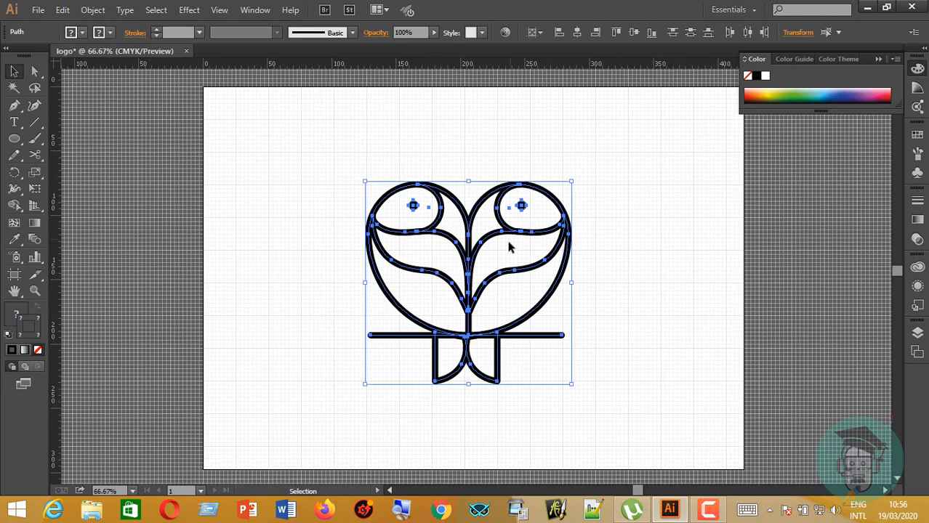
pyautogui.moveTo(491, 284); pyautogui.dragTo(128, 279)
pyautogui.click(604, 337)
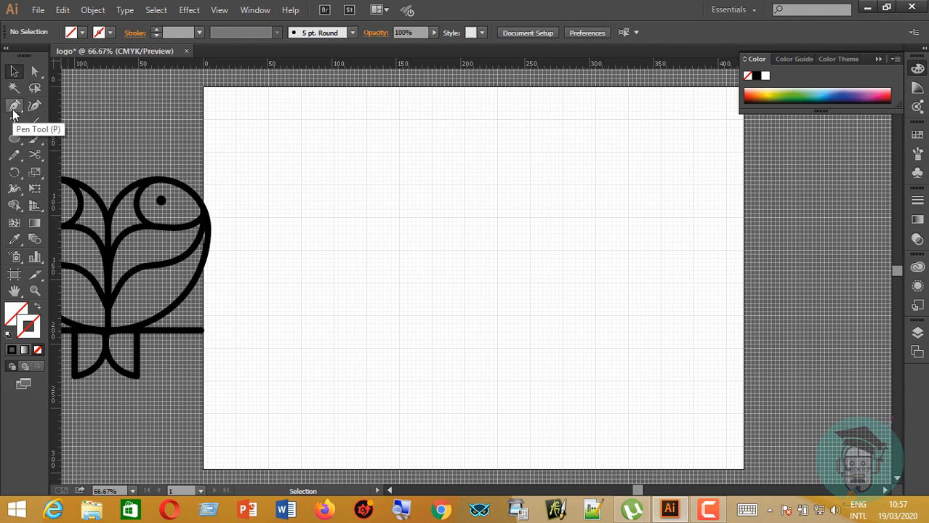
# Draw an S-shaped curve about 145 mm wide on the artboard's upper left with the Pencil tool and give it a solid black stroke
pyautogui.moveTo(14, 155); pyautogui.dragTo(66, 154)
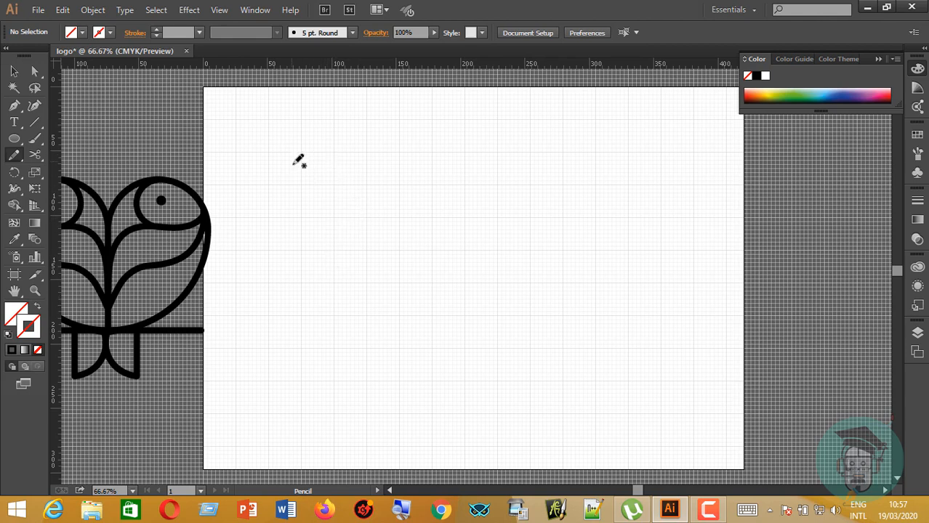
pyautogui.moveTo(282, 162)
pyautogui.mouseDown()
pyautogui.moveTo(318, 209)
pyautogui.moveTo(363, 218)
pyautogui.moveTo(433, 213)
pyautogui.moveTo(465, 250)
pyautogui.moveTo(452, 216)
pyautogui.mouseUp()
pyautogui.click(12, 350)
pyautogui.click(13, 70)
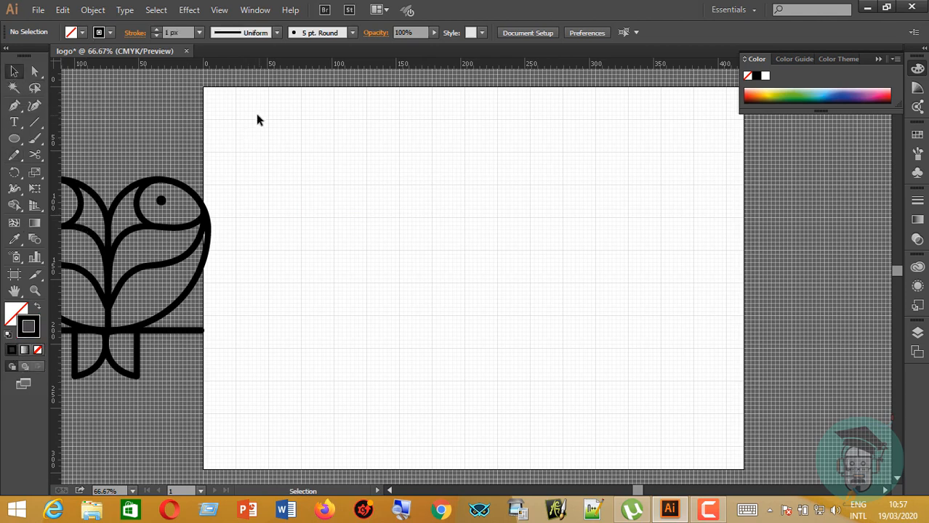
pyautogui.moveTo(256, 120); pyautogui.dragTo(498, 300)
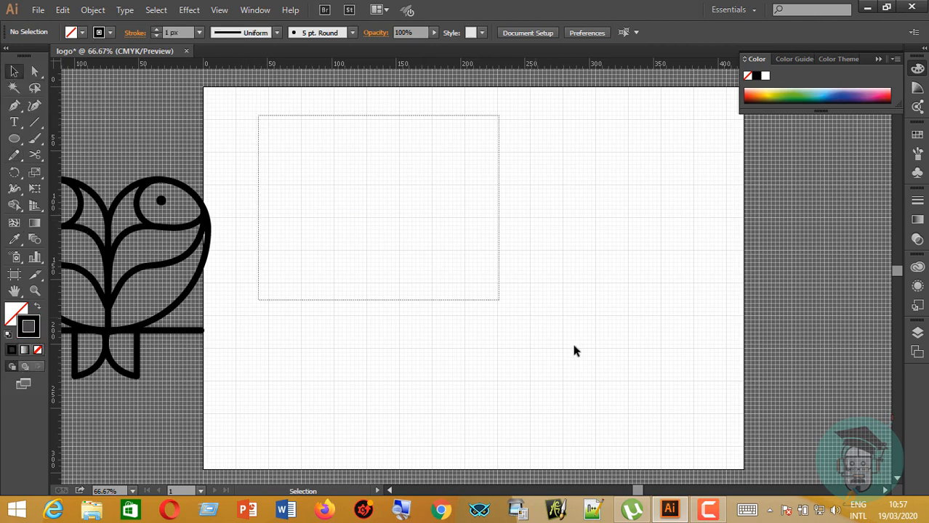
pyautogui.click(11, 350)
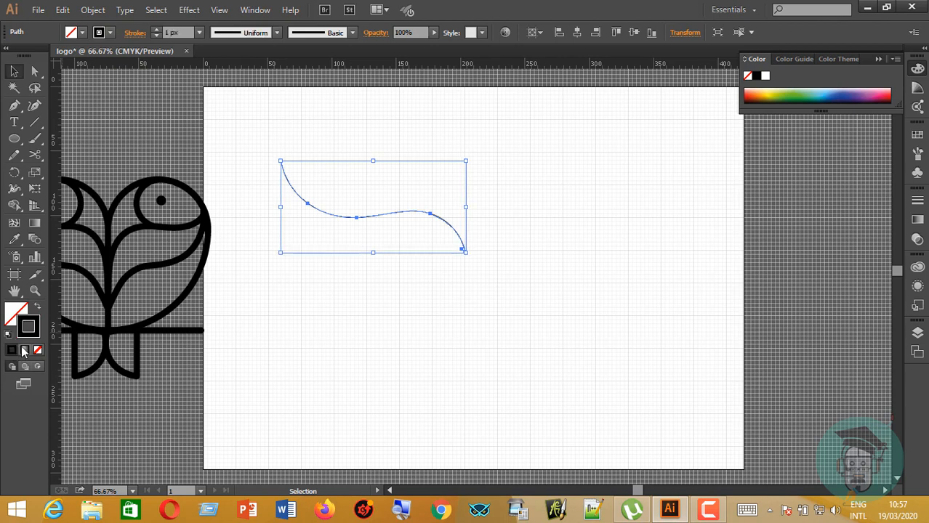
# Set the S-shaped curve's stroke weight to 14 px with round caps and round corners
pyautogui.click(199, 32)
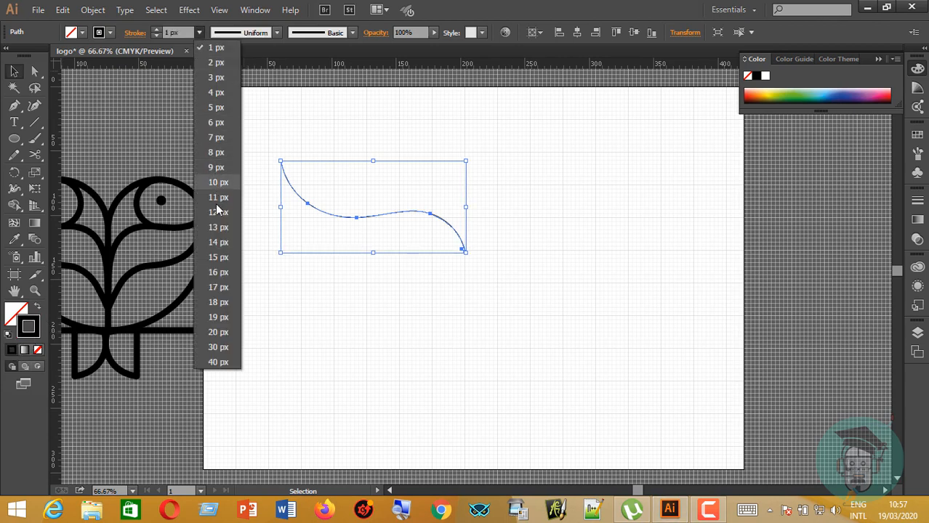
pyautogui.click(218, 239)
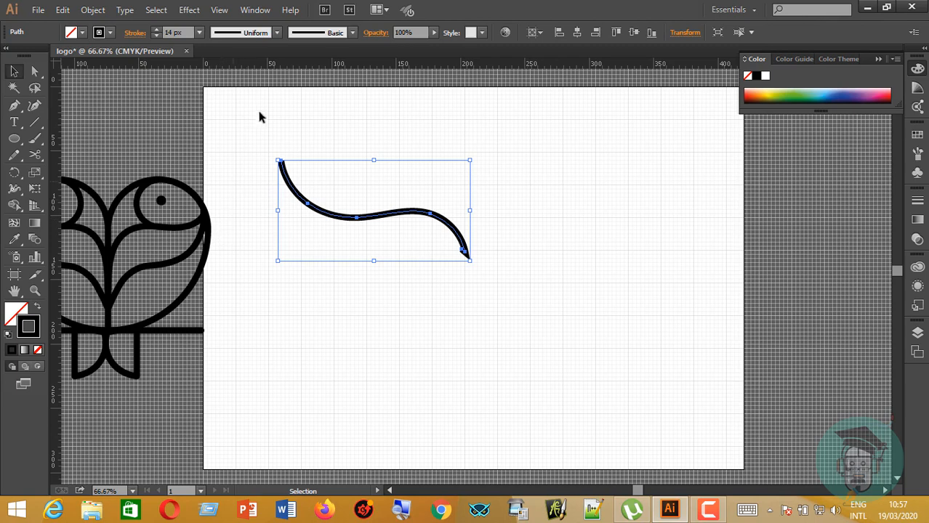
pyautogui.click(136, 34)
pyautogui.click(69, 68)
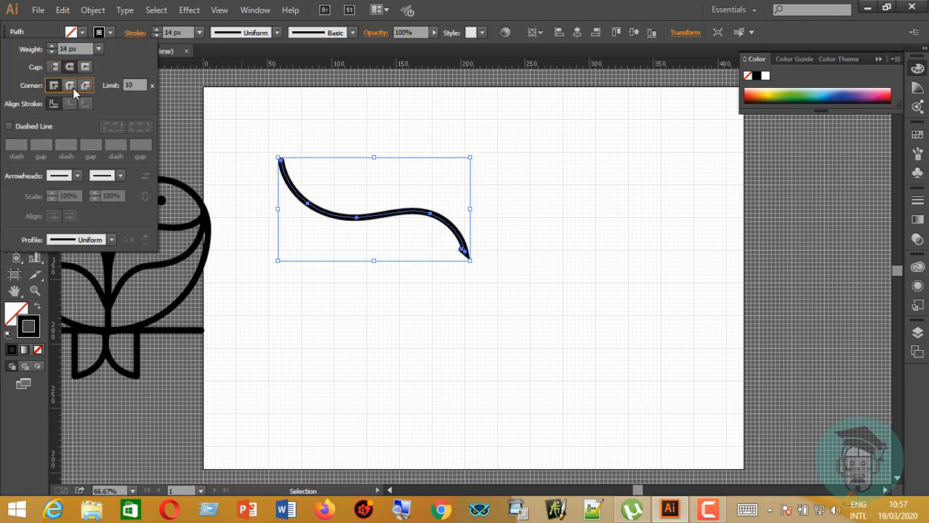
pyautogui.click(73, 87)
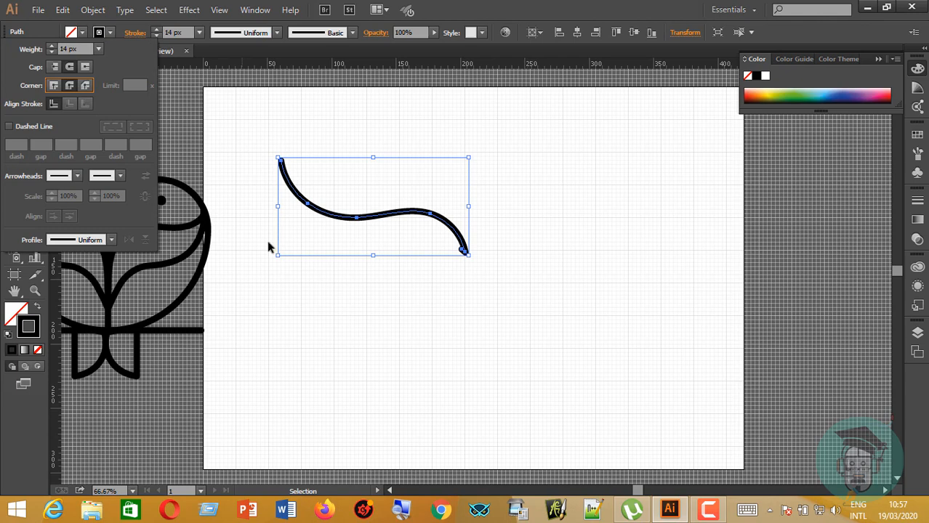
pyautogui.click(190, 102)
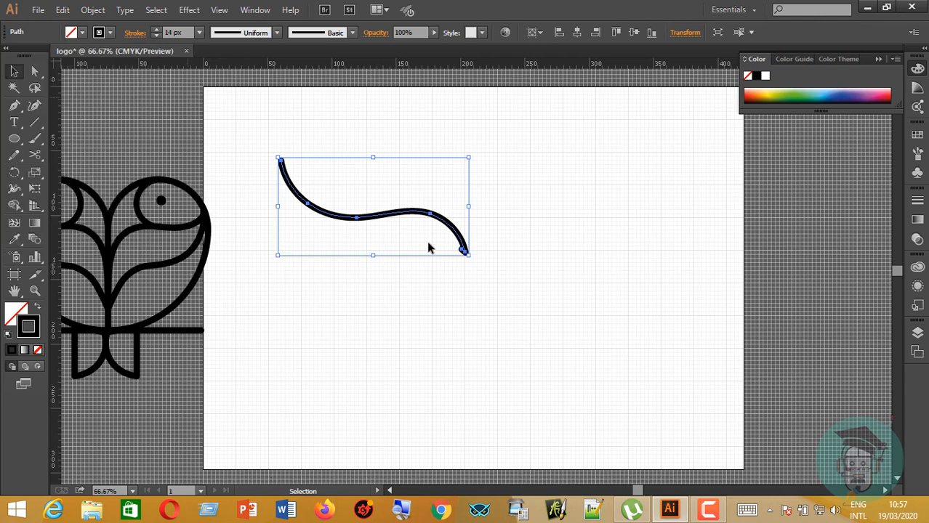
# Shift the S-shaped curve slightly down and right, and delete the surplus anchor point at its lower-right end
pyautogui.moveTo(462, 253); pyautogui.dragTo(467, 258)
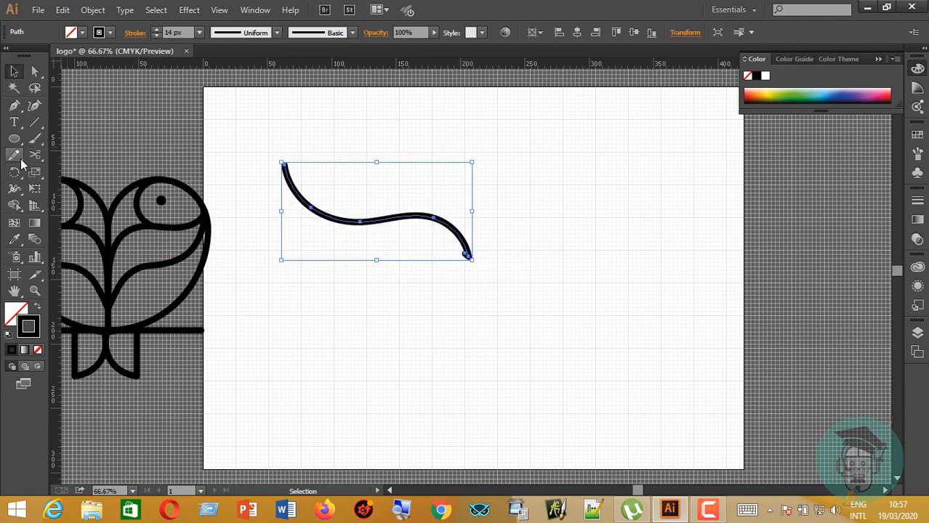
pyautogui.moveTo(24, 117); pyautogui.dragTo(80, 133)
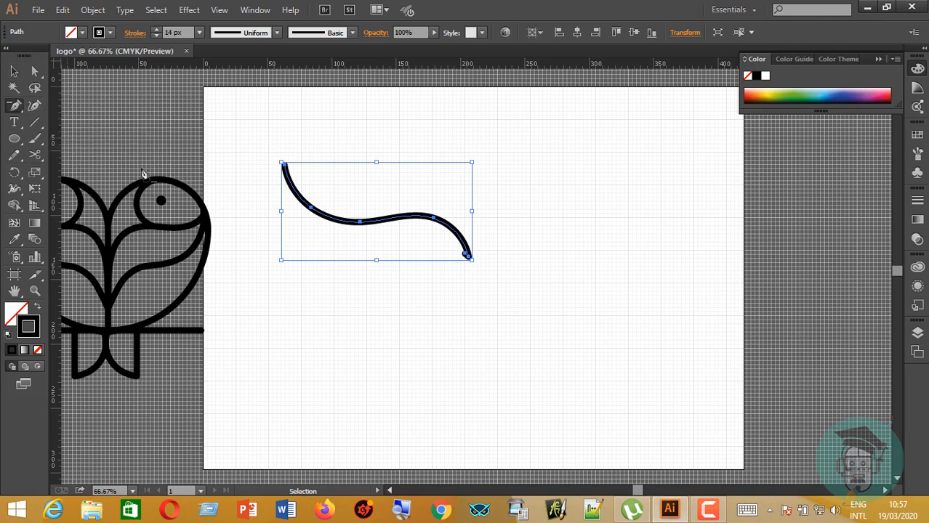
pyautogui.click(467, 260)
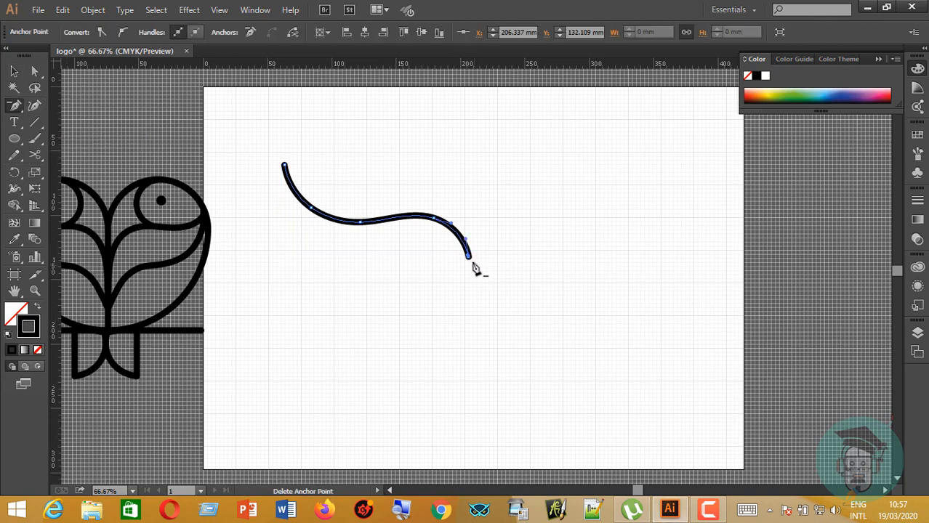
pyautogui.click(14, 71)
pyautogui.click(480, 183)
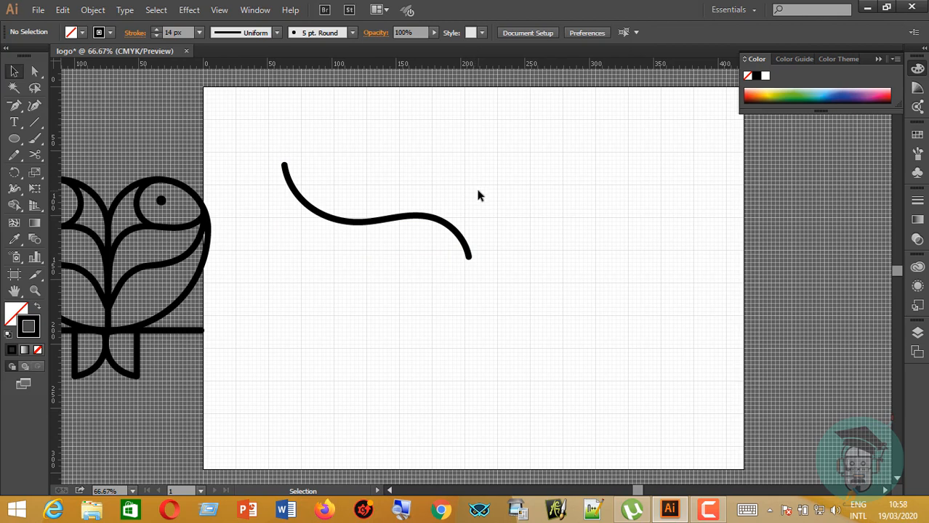
# Draw two curved feather strokes with the Pencil tool, branching upward and left from the main curve, the second one shorter
pyautogui.click(14, 155)
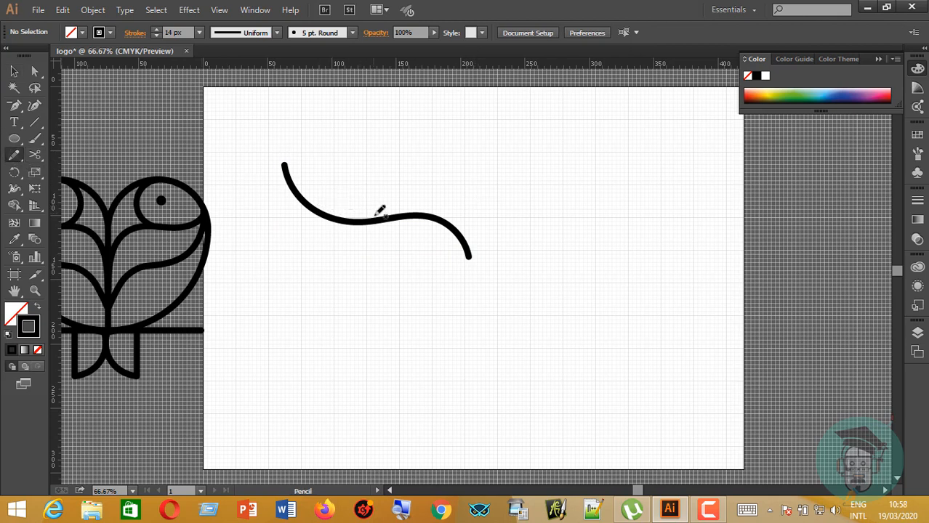
pyautogui.moveTo(380, 218)
pyautogui.mouseDown()
pyautogui.moveTo(337, 212)
pyautogui.moveTo(320, 162)
pyautogui.mouseUp()
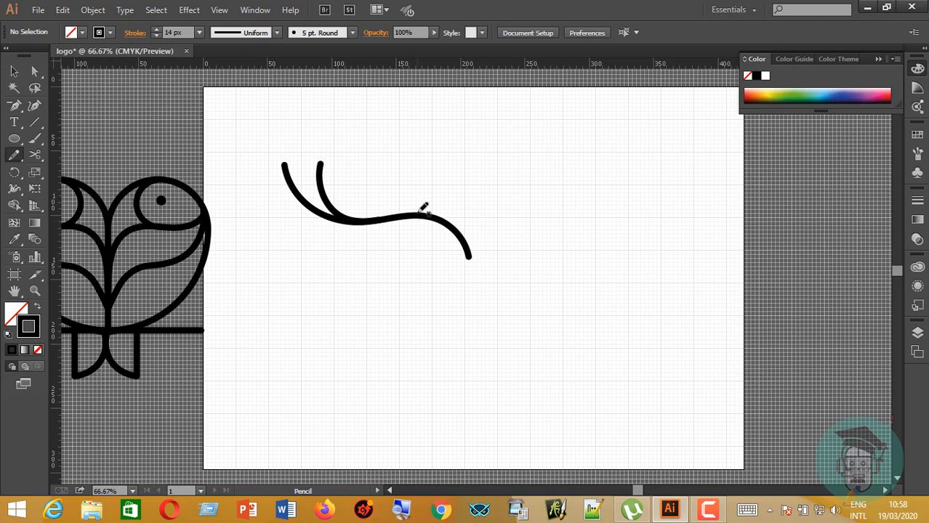
pyautogui.moveTo(417, 212)
pyautogui.mouseDown()
pyautogui.moveTo(386, 214)
pyautogui.moveTo(355, 190)
pyautogui.mouseUp()
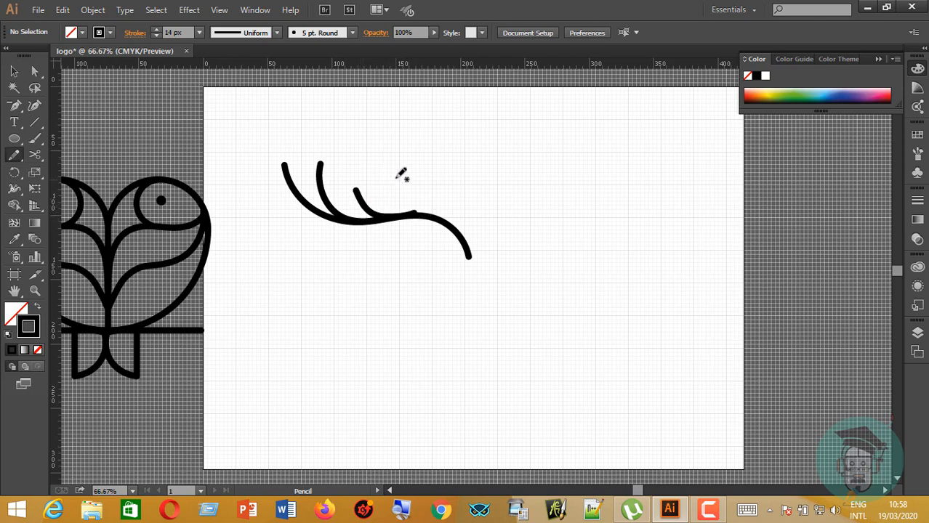
# Reshape the shortest feather stroke with the Curvature tool, raising its upper tip slightly and bringing its right end onto the main curve
pyautogui.click(13, 70)
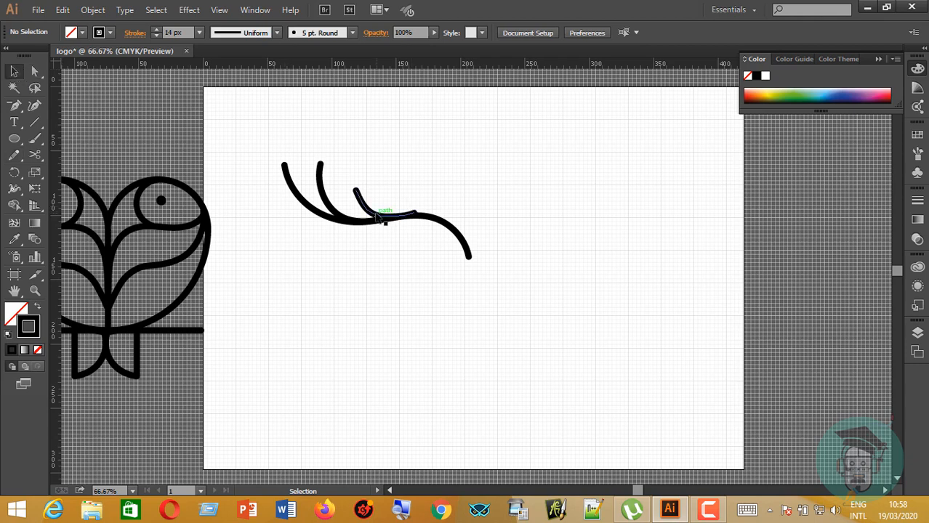
pyautogui.click(400, 209)
pyautogui.click(34, 106)
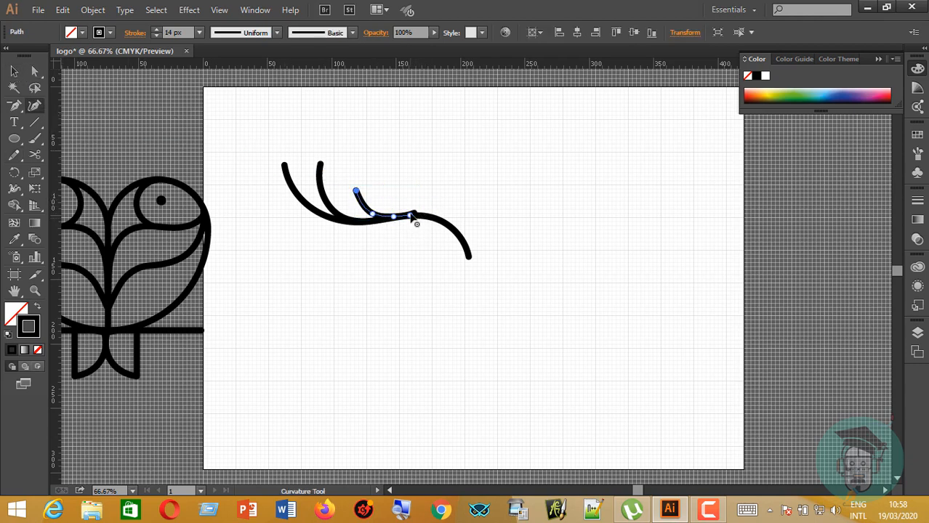
pyautogui.moveTo(411, 214); pyautogui.dragTo(411, 215)
pyautogui.moveTo(356, 190); pyautogui.dragTo(356, 184)
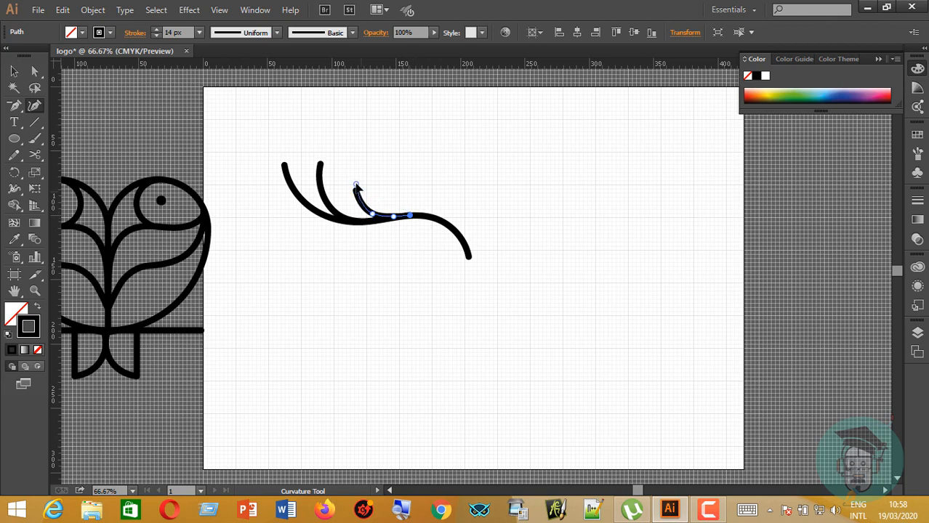
pyautogui.click(390, 217)
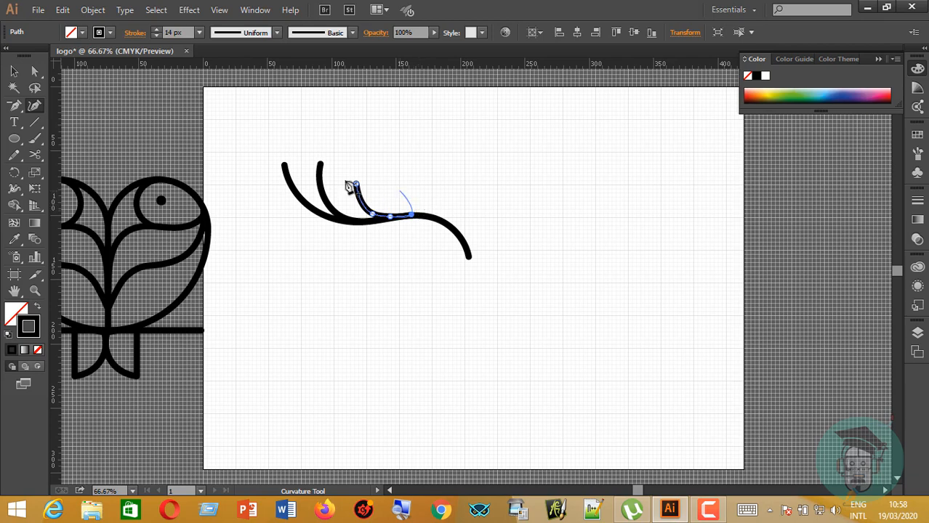
pyautogui.press('v')
pyautogui.click(428, 128)
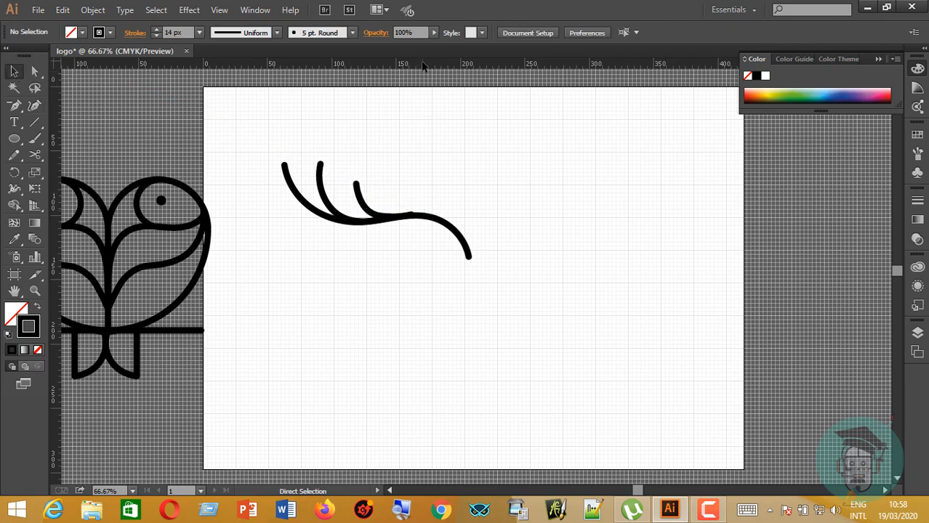
# In Outline view, align the shortest feather stroke's right end anchor with the main curve using the Curvature tool, and return to Preview
pyautogui.hotkey('ctrl', 'y')
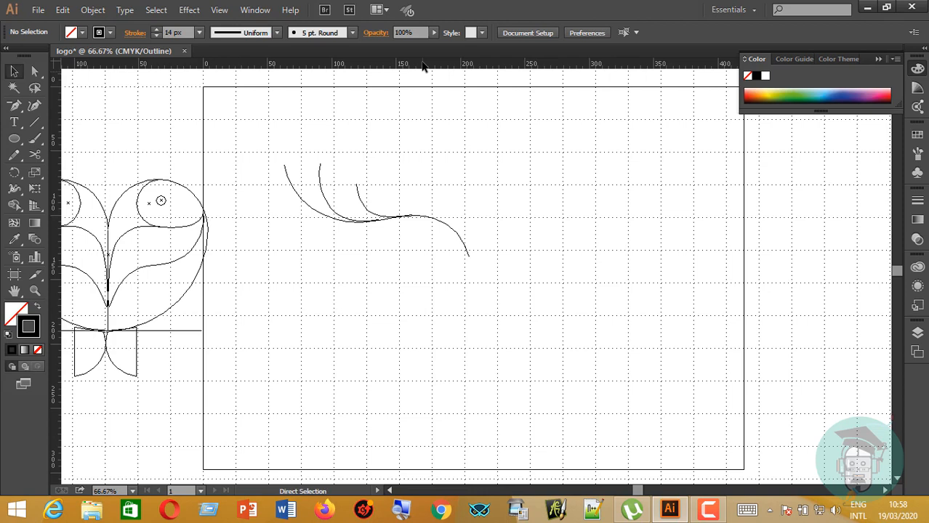
pyautogui.hotkey('ctrl', '=')
pyautogui.hotkey('ctrl', '=')
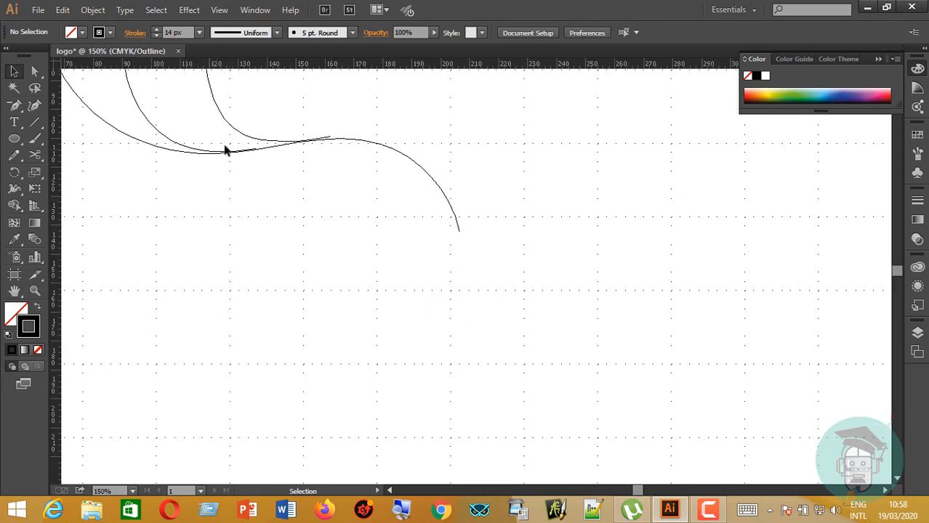
pyautogui.click(245, 138)
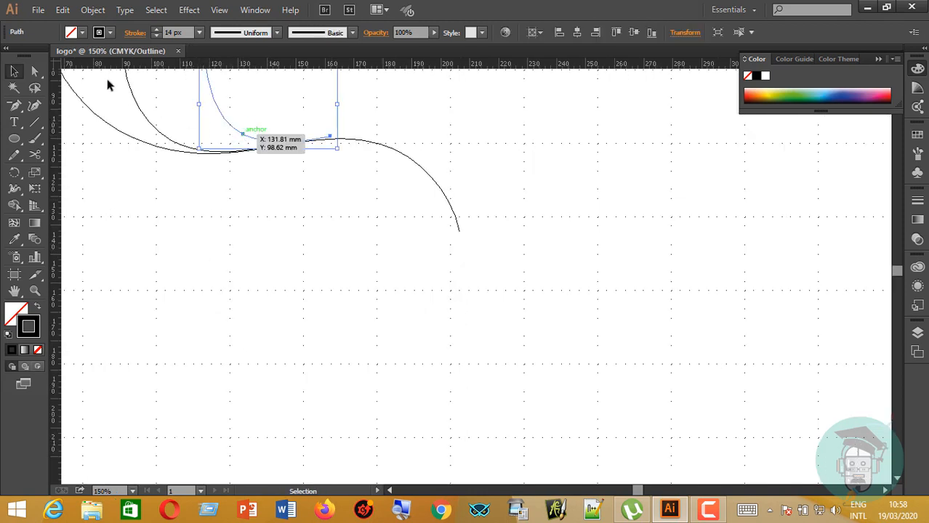
pyautogui.click(38, 105)
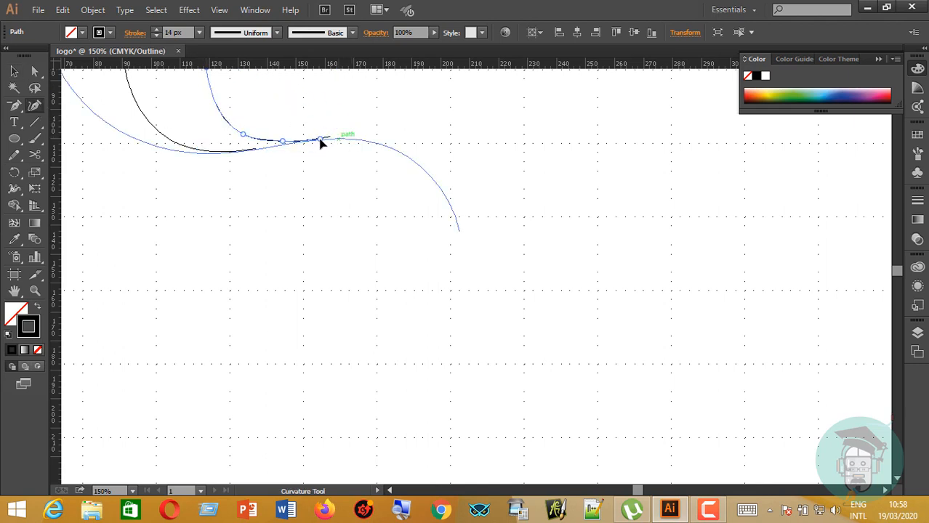
pyautogui.click(320, 139)
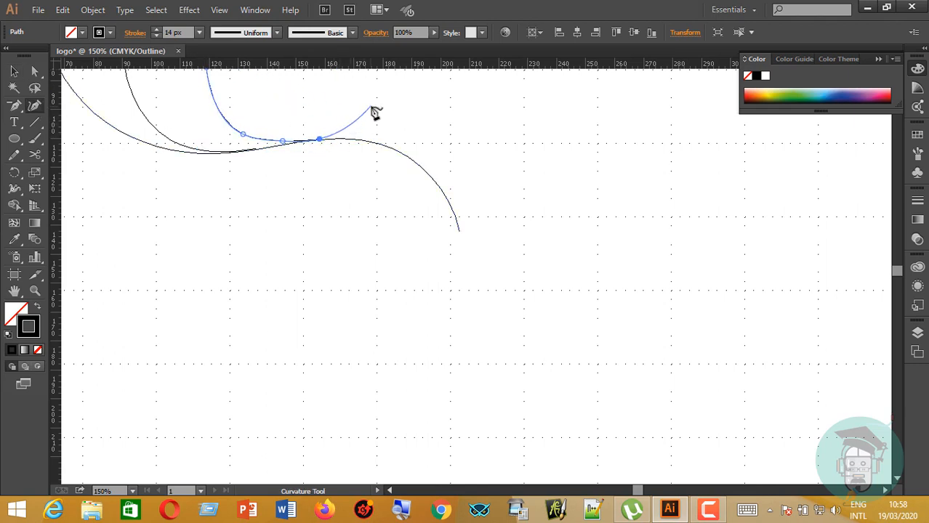
pyautogui.click(14, 70)
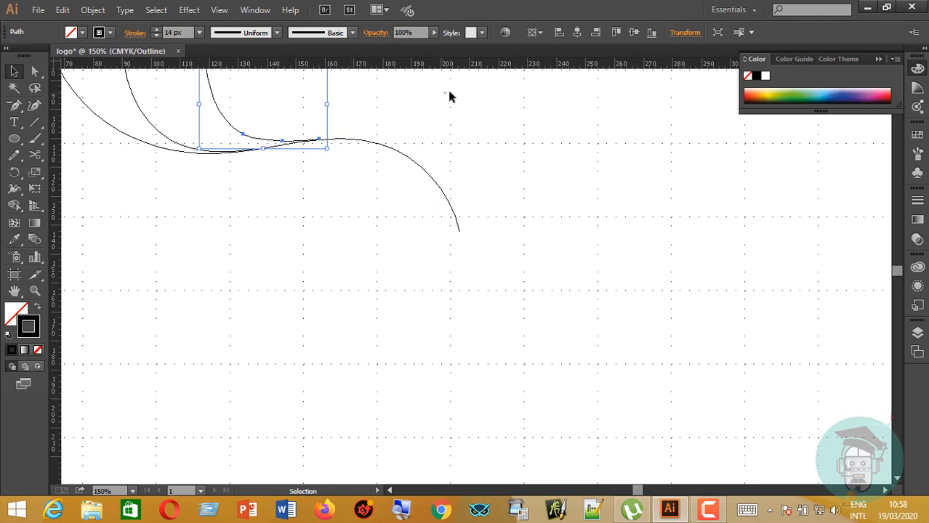
pyautogui.click(449, 96)
pyautogui.hotkey('ctrl', 'y')
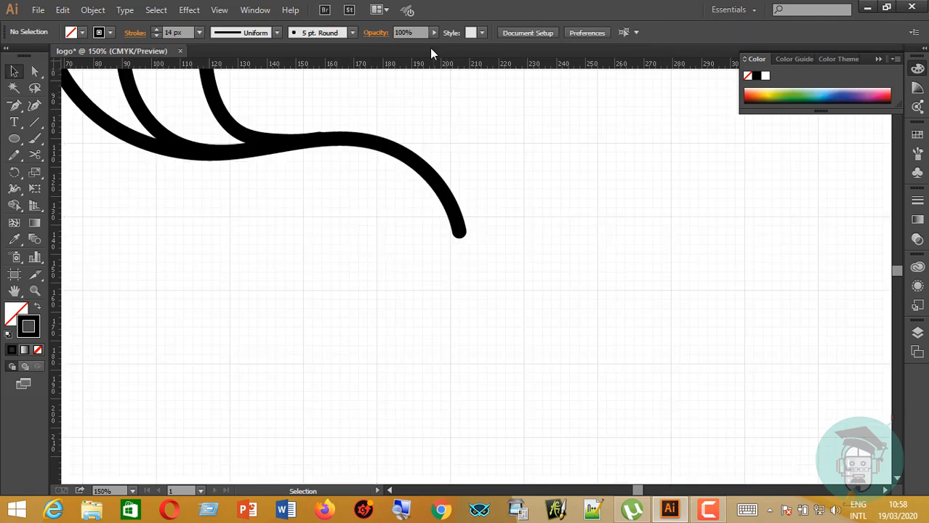
# Draw a looping Pencil stroke about 95 mm wide and 115 mm tall, crossing the main curve, turning at a left point and sweeping down right
pyautogui.scroll(4, 431, 53)
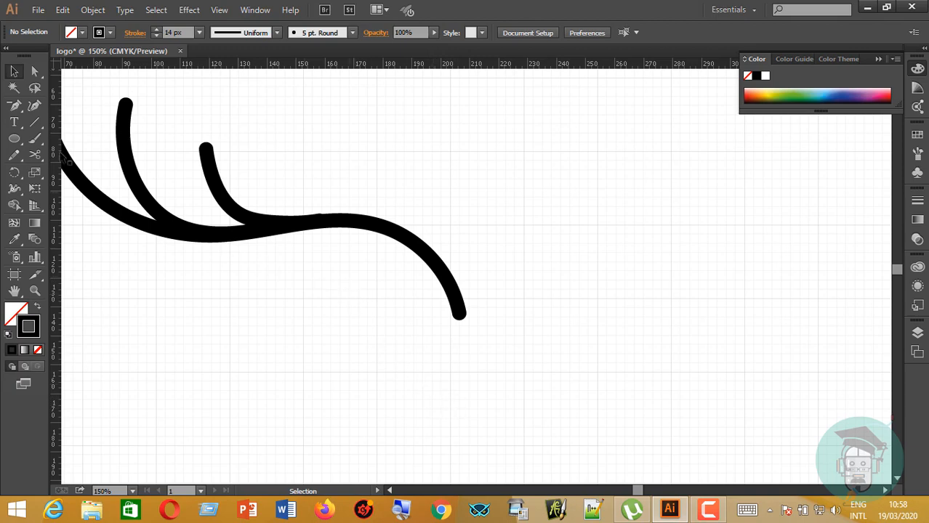
pyautogui.click(13, 155)
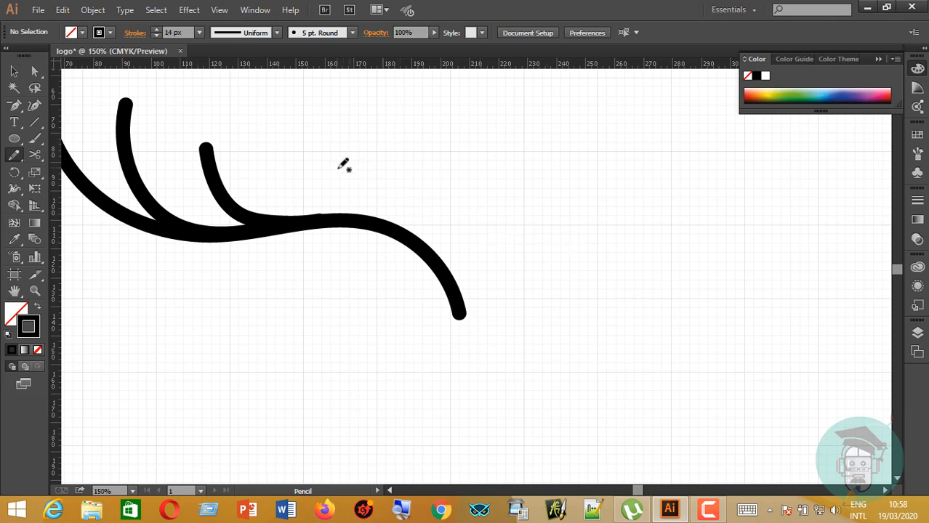
pyautogui.moveTo(352, 169)
pyautogui.mouseDown()
pyautogui.moveTo(374, 194)
pyautogui.moveTo(379, 242)
pyautogui.moveTo(368, 282)
pyautogui.moveTo(320, 341)
pyautogui.moveTo(273, 359)
pyautogui.moveTo(220, 353)
pyautogui.moveTo(177, 331)
pyautogui.moveTo(155, 301)
pyautogui.moveTo(213, 292)
pyautogui.moveTo(278, 298)
pyautogui.moveTo(375, 329)
pyautogui.mouseUp()
pyautogui.moveTo(403, 363)
pyautogui.mouseDown()
pyautogui.moveTo(421, 397)
pyautogui.moveTo(433, 466)
pyautogui.mouseUp()
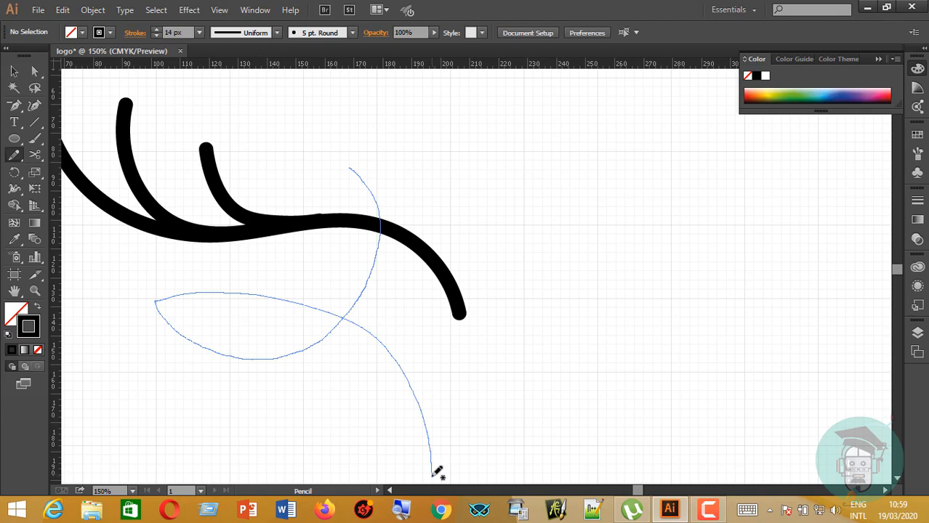
pyautogui.moveTo(433, 472); pyautogui.dragTo(438, 485)
pyautogui.scroll(-5, 421, 472)
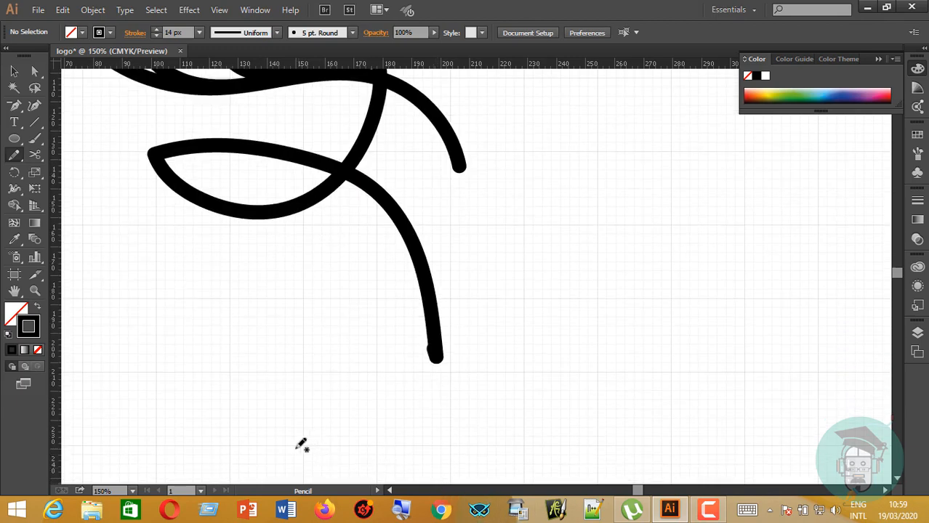
# Delete the surplus anchor points at the looping stroke's lower end to clean up its tip
pyautogui.click(13, 105)
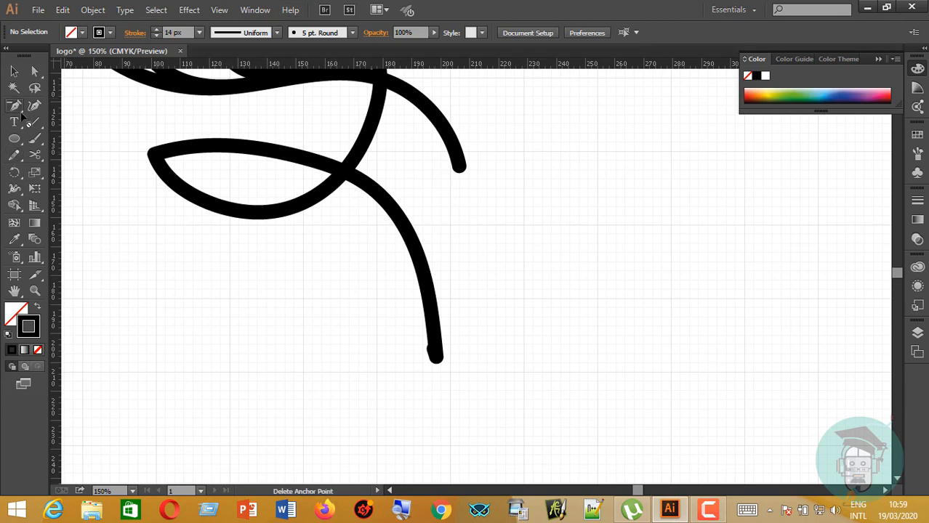
pyautogui.click(435, 355)
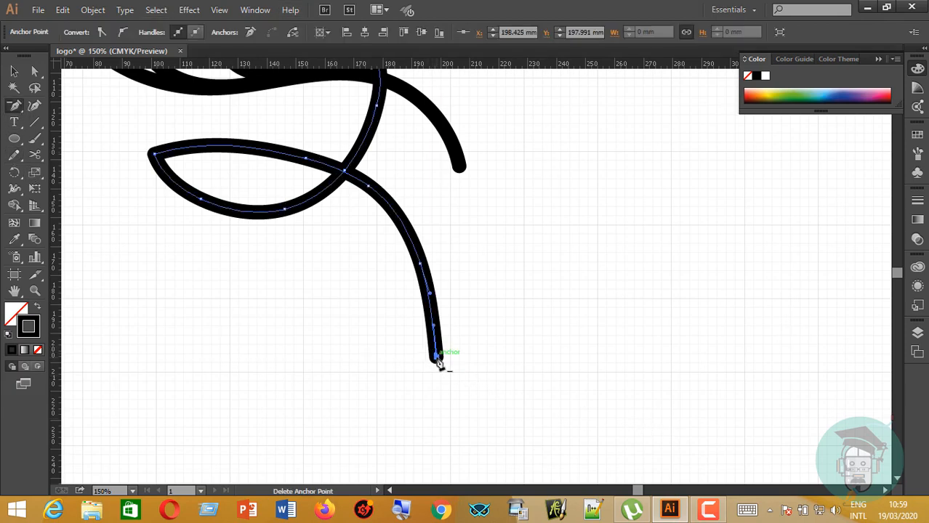
pyautogui.click(14, 72)
pyautogui.click(497, 220)
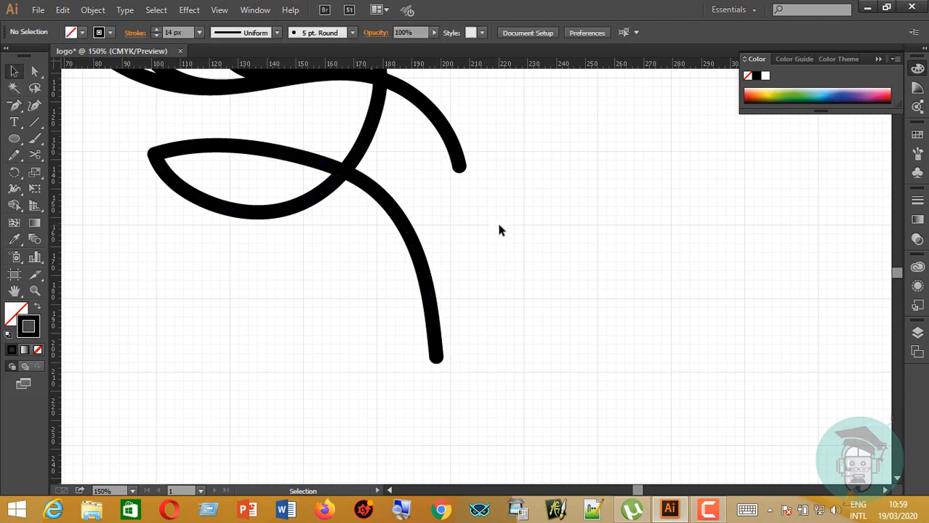
# Extend the looping stroke's lower end about 16 mm downward with the Curvature tool, placing its tip slightly further right
pyautogui.click(436, 356)
pyautogui.click(34, 105)
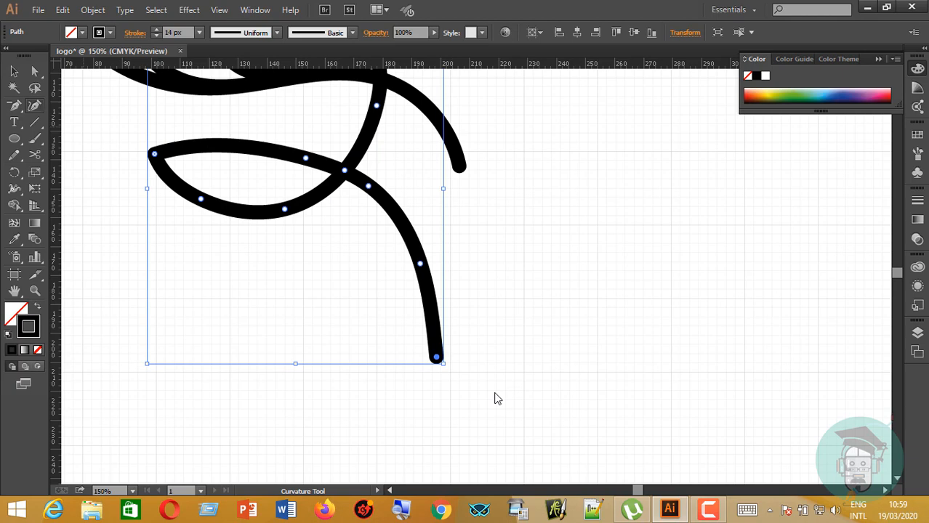
pyautogui.click(436, 358)
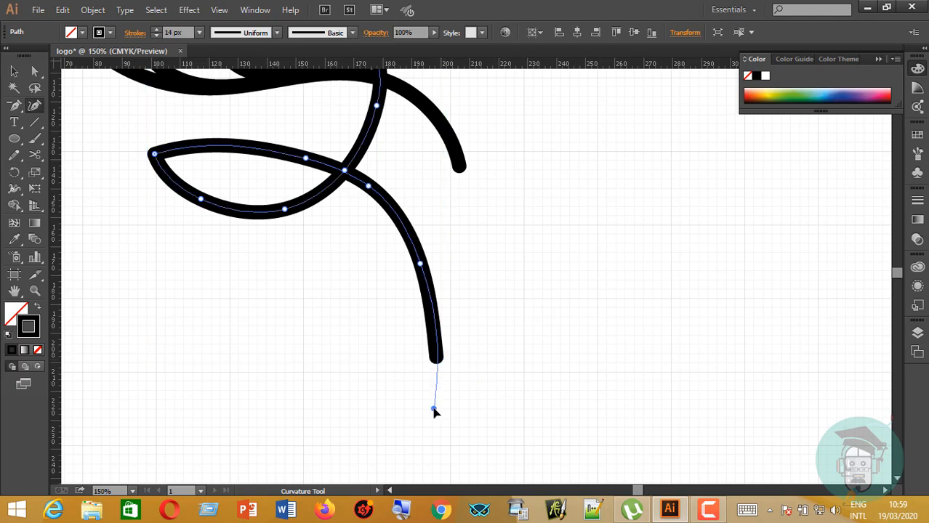
pyautogui.click(435, 404)
pyautogui.moveTo(435, 404); pyautogui.dragTo(441, 404)
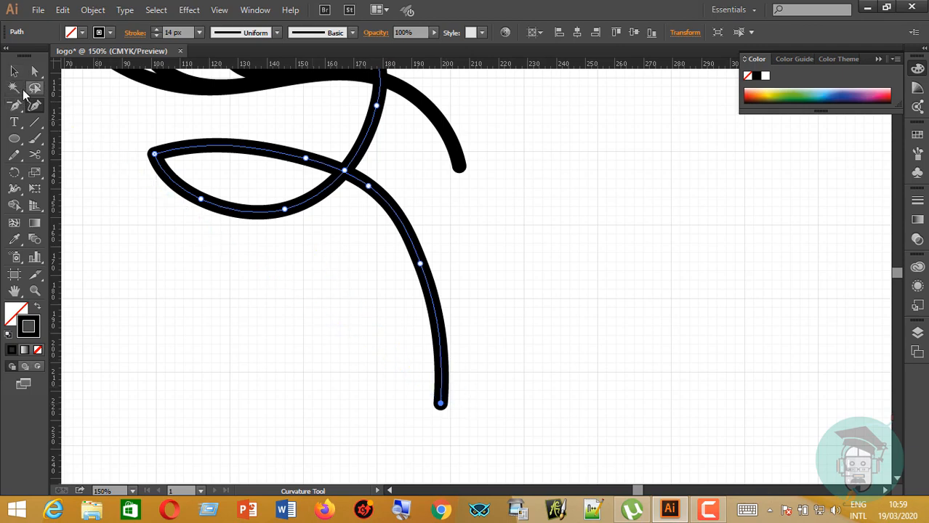
# Add a straight horizontal segment about 48 mm long to the right of the looping stroke's lower end with the Pen tool
pyautogui.moveTo(16, 107); pyautogui.dragTo(62, 104)
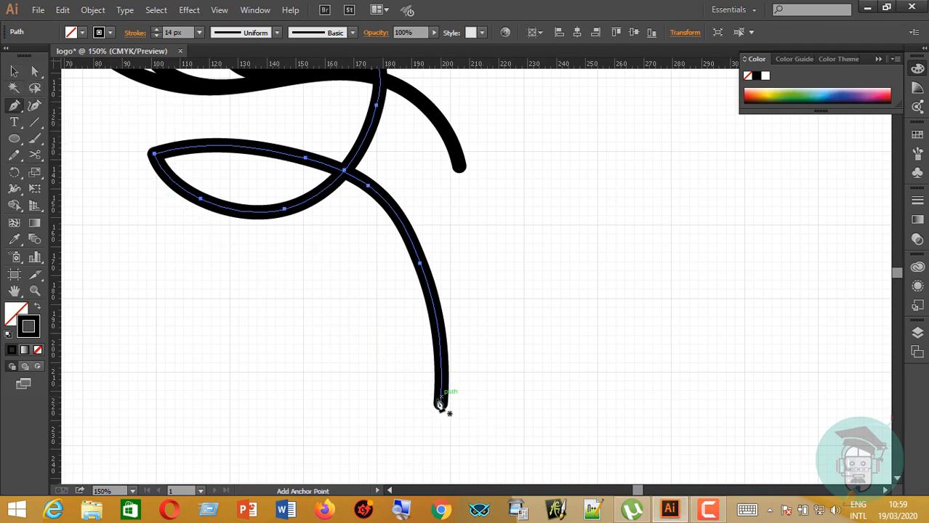
pyautogui.click(441, 405)
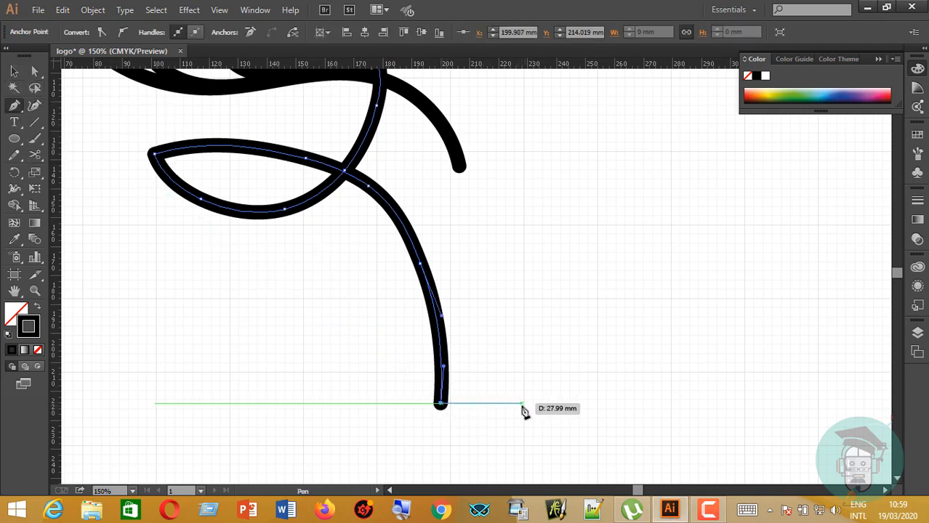
pyautogui.click(580, 403)
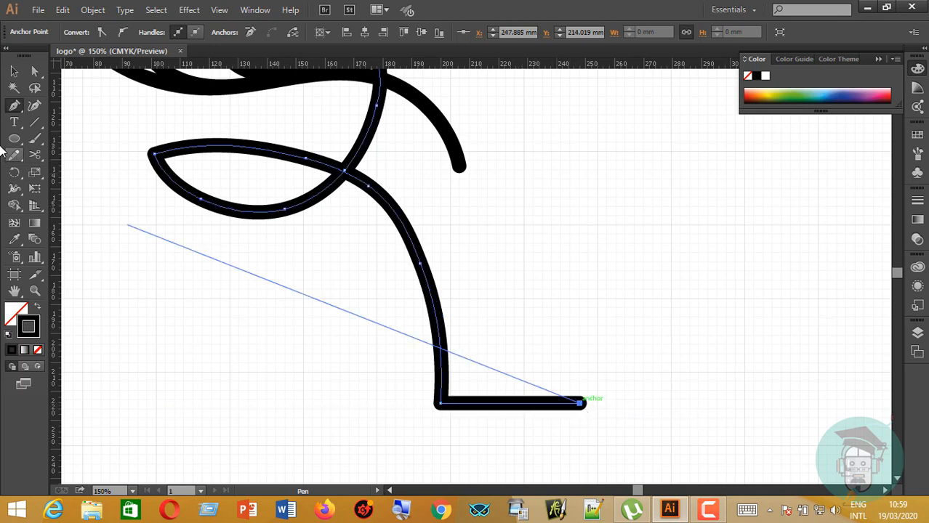
pyautogui.click(13, 72)
pyautogui.click(644, 284)
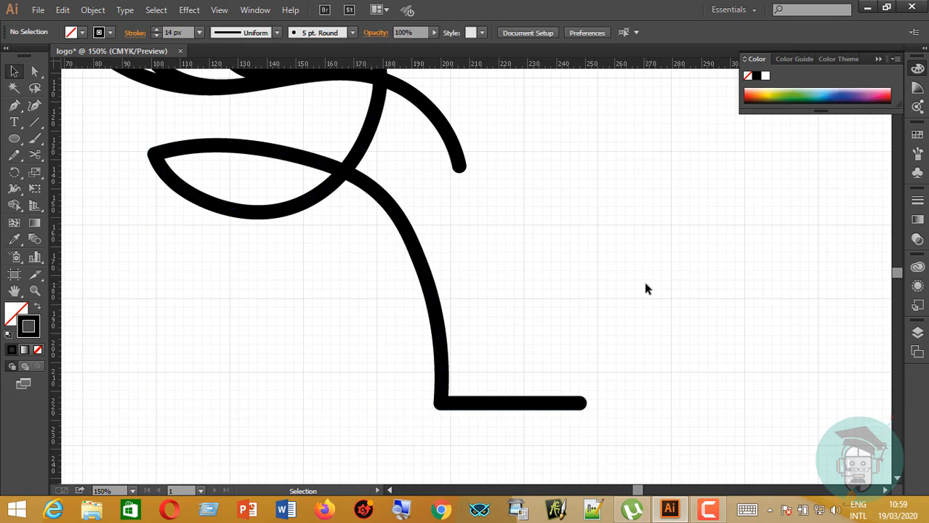
# Extend the looping stroke's upper tip about 14 mm left and 17 mm up with the Curvature tool, nudging the anchor near the crossing outward
pyautogui.scroll(3, 645, 289)
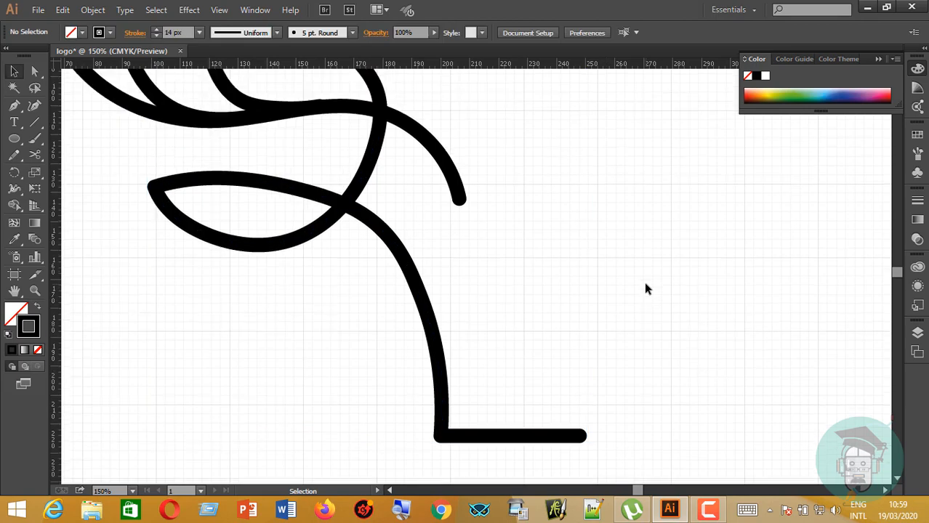
pyautogui.scroll(1, 644, 288)
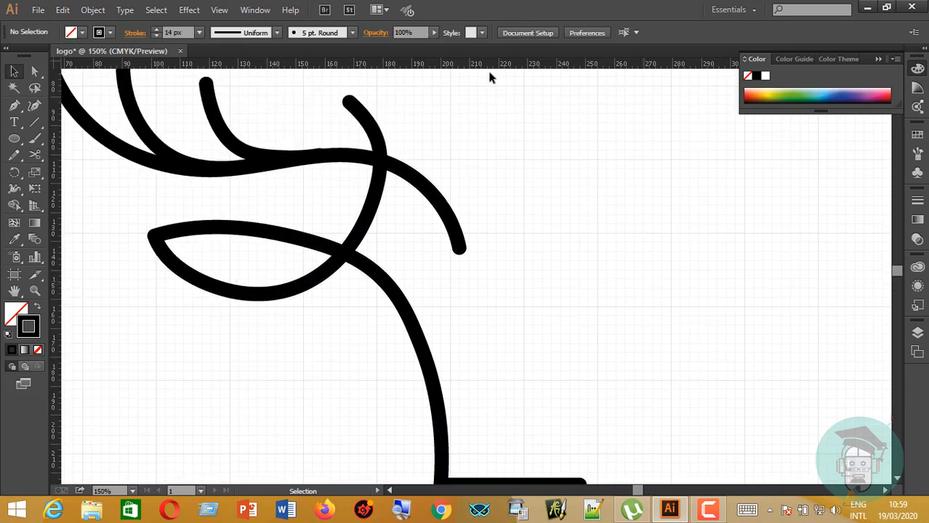
pyautogui.click(368, 97)
pyautogui.scroll(3, 291, 131)
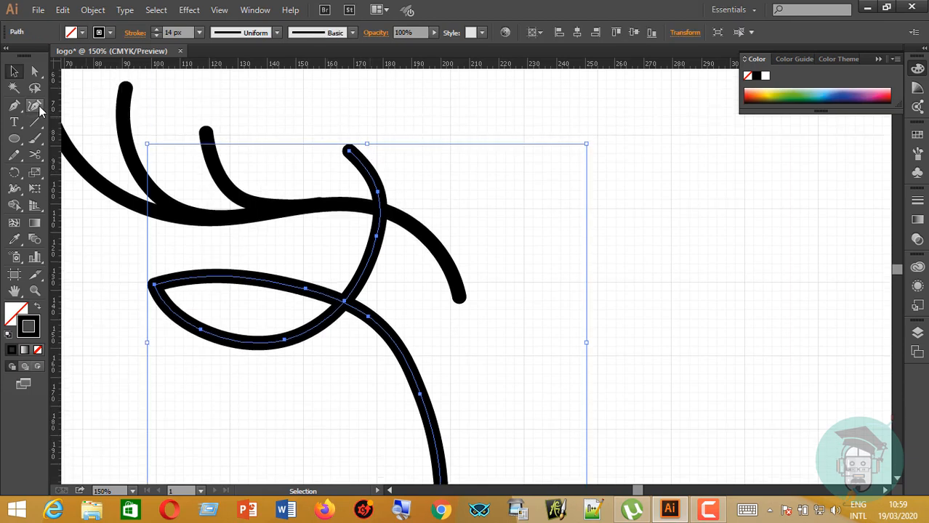
pyautogui.click(35, 105)
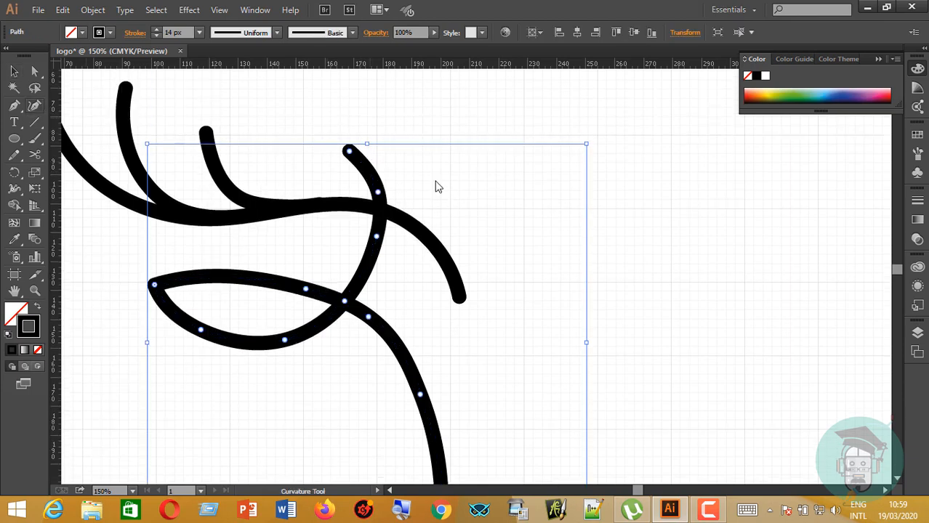
pyautogui.click(349, 154)
pyautogui.click(311, 102)
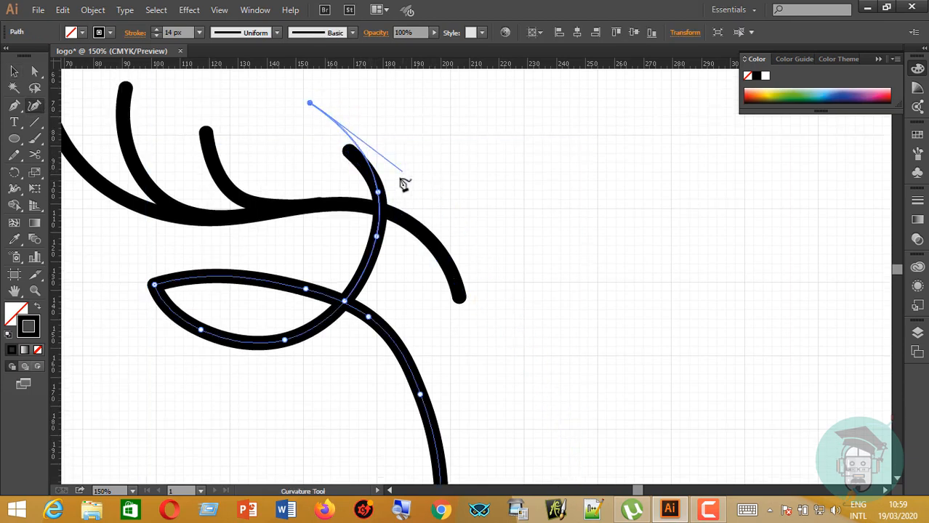
pyautogui.moveTo(379, 194); pyautogui.dragTo(382, 196)
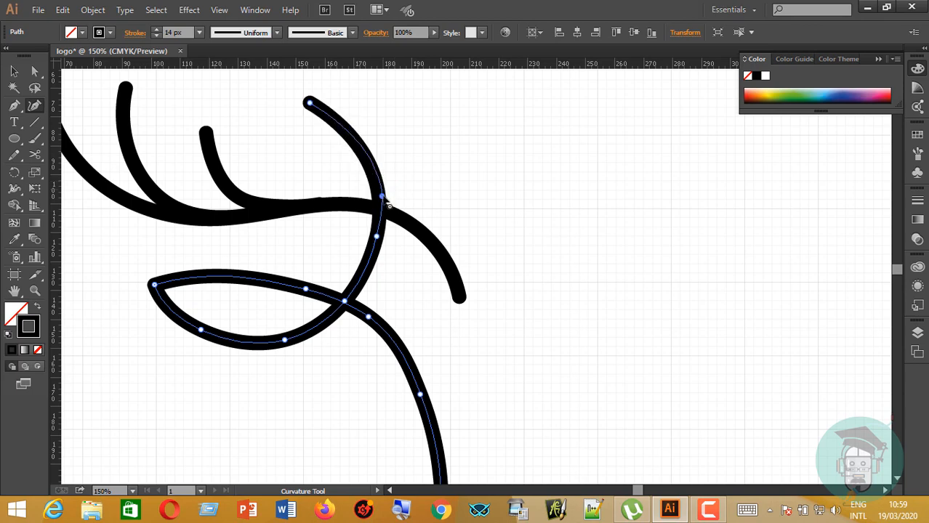
pyautogui.click(13, 71)
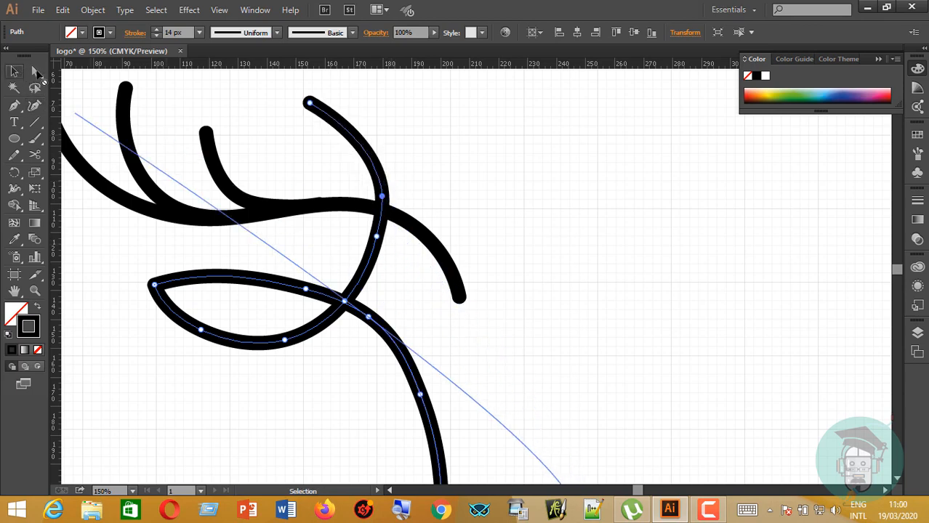
pyautogui.click(611, 234)
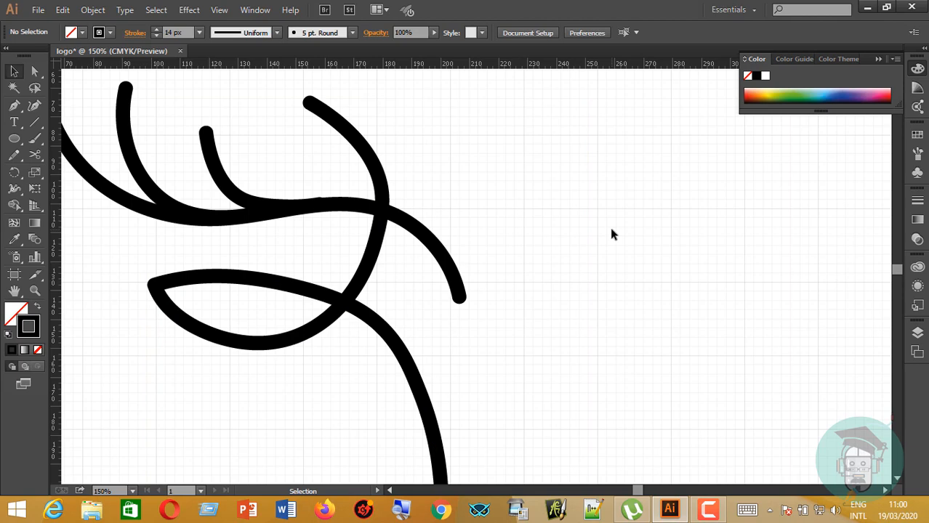
# Shorten the horizontal base segment to about 40 mm with the Curvature tool, raising its free end slightly
pyautogui.scroll(-5, 414, 336)
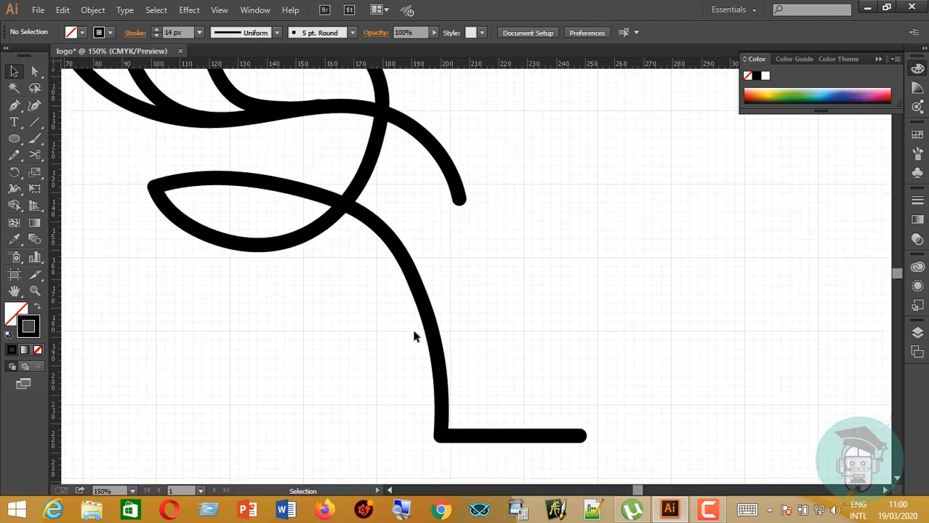
pyautogui.scroll(4, 414, 336)
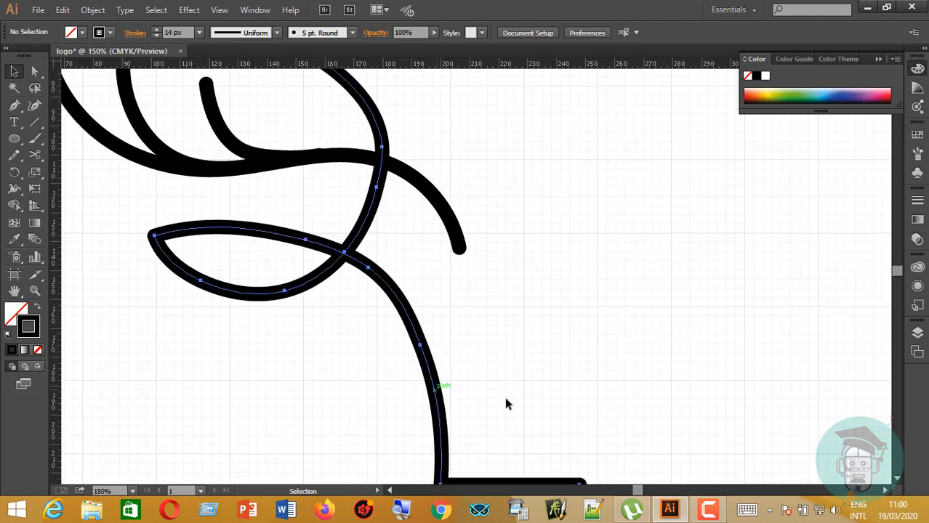
pyautogui.scroll(-3, 506, 405)
pyautogui.click(560, 391)
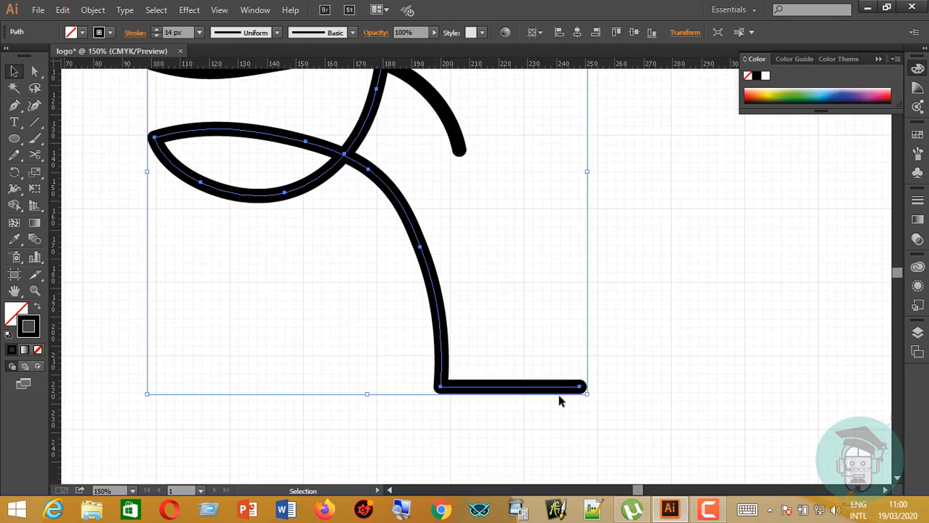
pyautogui.click(34, 105)
pyautogui.moveTo(581, 387)
pyautogui.mouseDown()
pyautogui.moveTo(529, 386)
pyautogui.moveTo(558, 385)
pyautogui.mouseUp()
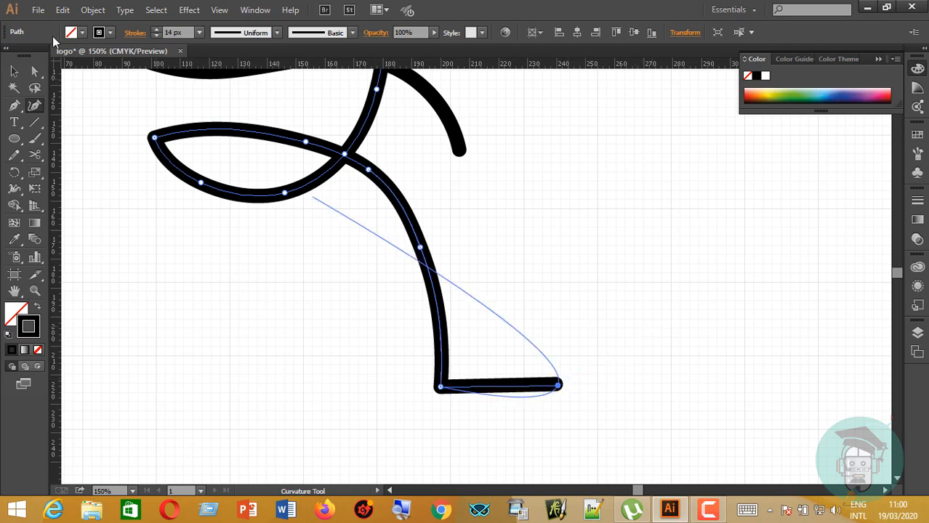
pyautogui.click(14, 72)
pyautogui.click(557, 182)
# Smooth the looping stroke's upper arc from the main-curve crossing to the tip with the Smooth tool
pyautogui.scroll(2, 415, 224)
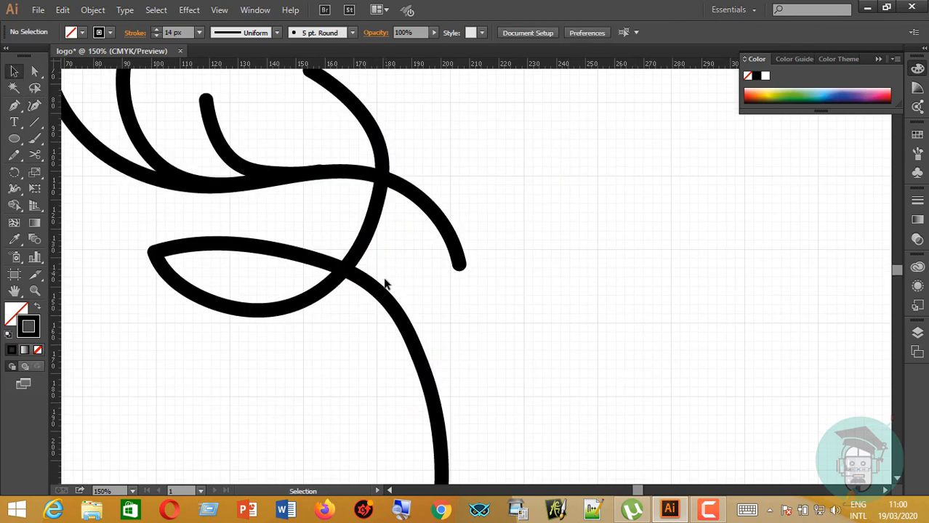
pyautogui.click(385, 288)
pyautogui.scroll(3, 393, 287)
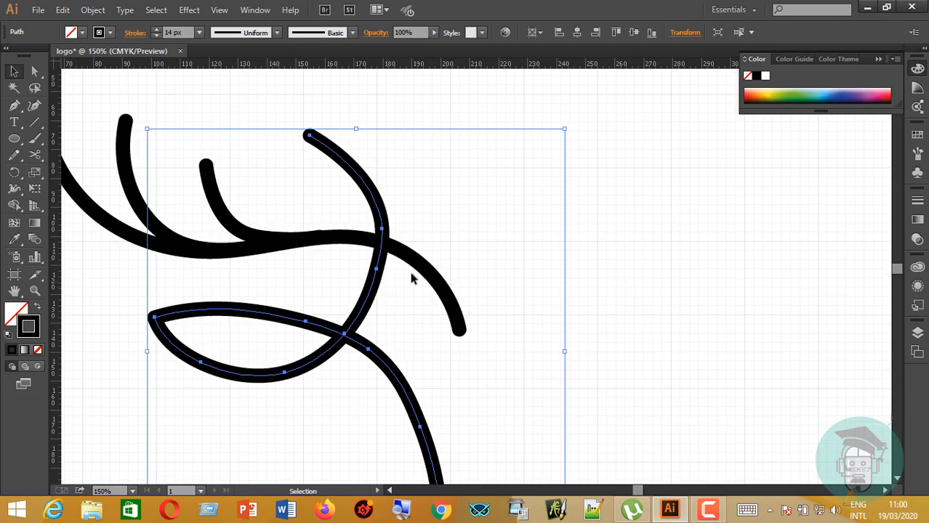
pyautogui.click(470, 238)
pyautogui.click(380, 215)
pyautogui.click(18, 156)
pyautogui.click(65, 172)
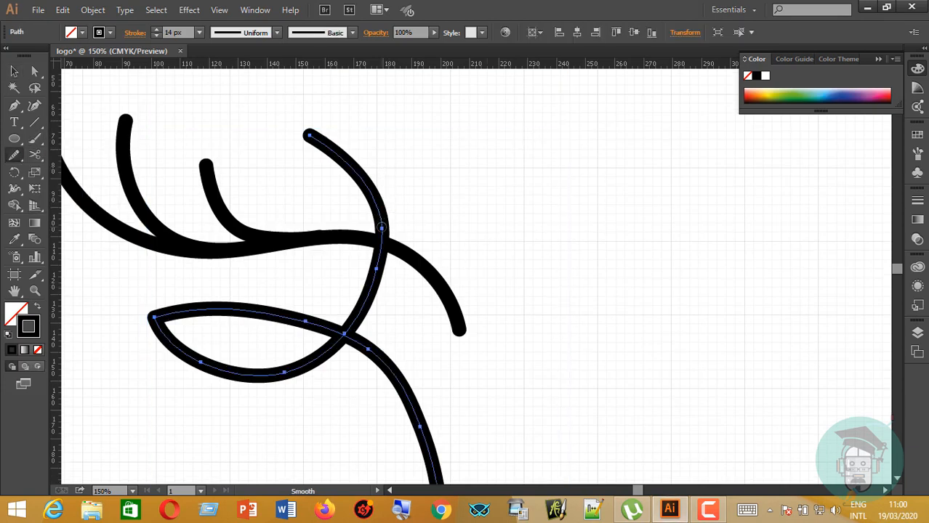
pyautogui.moveTo(381, 228)
pyautogui.mouseDown()
pyautogui.moveTo(371, 196)
pyautogui.moveTo(333, 152)
pyautogui.moveTo(385, 197)
pyautogui.moveTo(385, 223)
pyautogui.moveTo(345, 157)
pyautogui.moveTo(307, 128)
pyautogui.mouseUp()
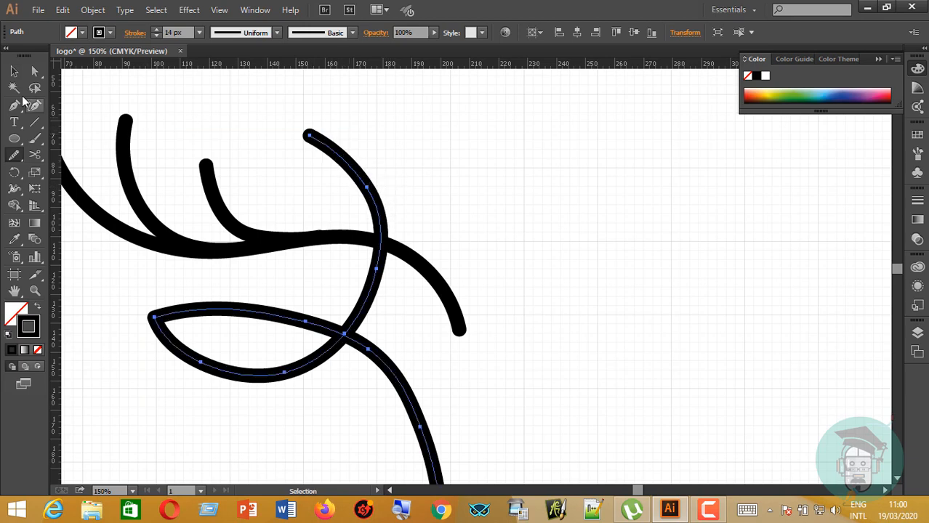
pyautogui.press('v')
pyautogui.click(611, 229)
# Reflect a copy of the looping stroke across the vertical axis and move it about 105 mm right, so the base segments overlap
pyautogui.scroll(-3, 410, 296)
pyautogui.scroll(-2, 411, 296)
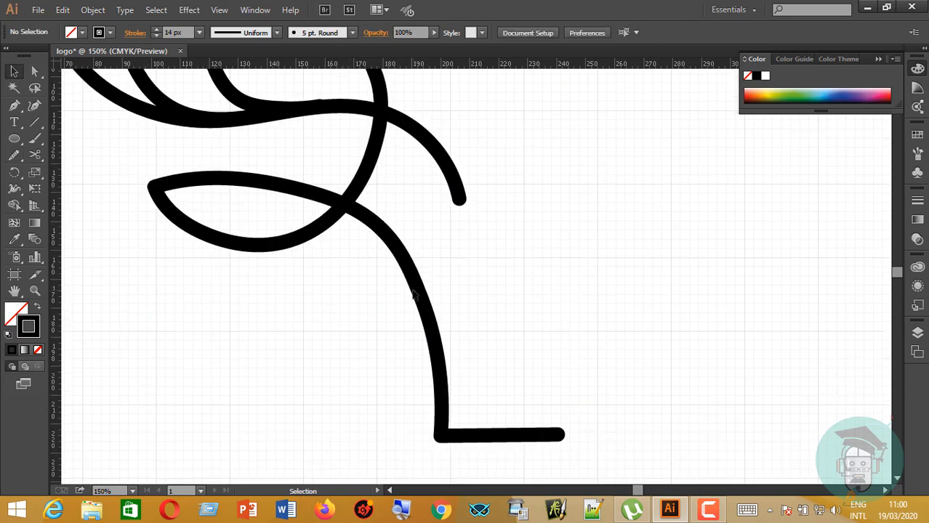
pyautogui.click(420, 291)
pyautogui.press('a')
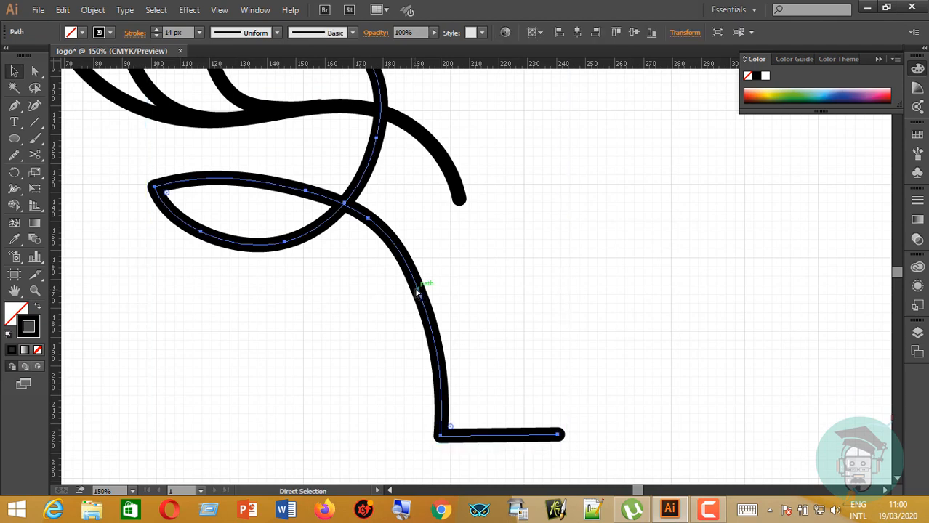
pyautogui.rightClick(416, 291)
pyautogui.moveTo(462, 251)
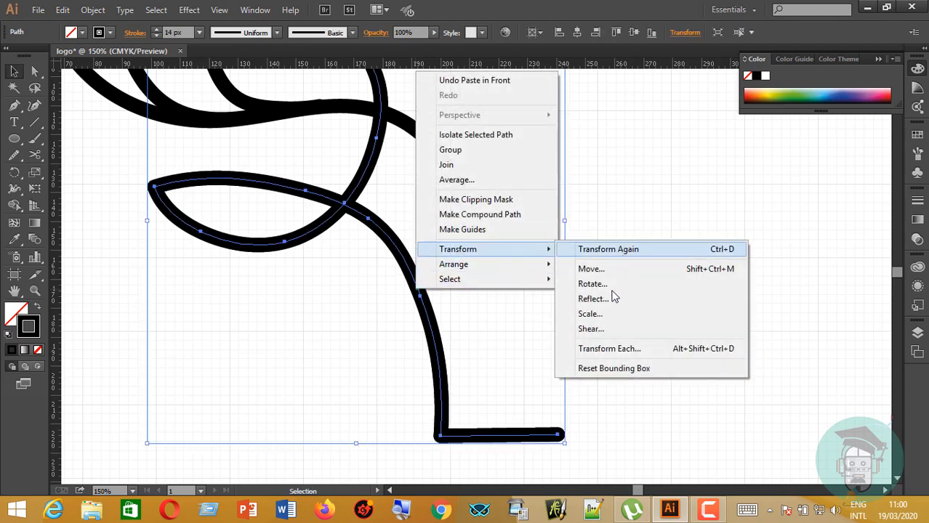
pyautogui.click(603, 300)
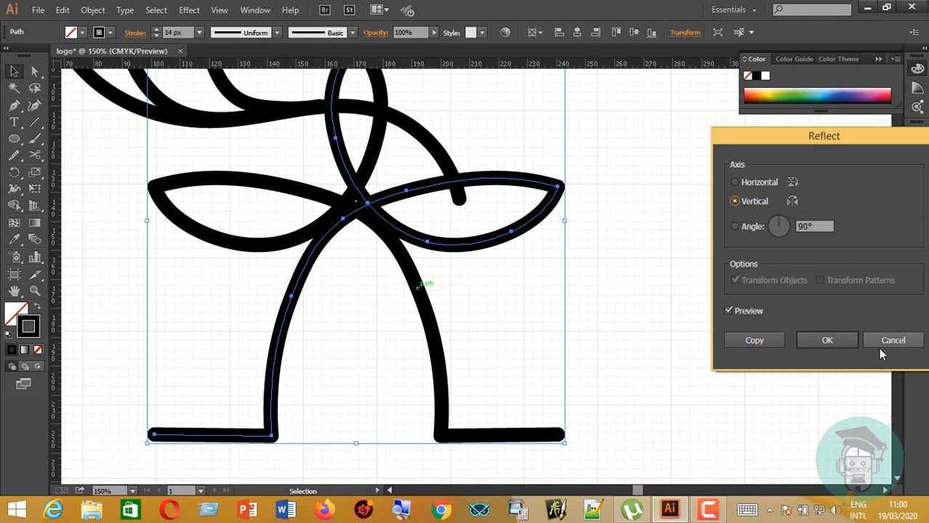
pyautogui.click(734, 339)
pyautogui.moveTo(305, 288)
pyautogui.mouseDown()
pyautogui.moveTo(539, 308)
pyautogui.moveTo(595, 302)
pyautogui.moveTo(597, 293)
pyautogui.mouseUp()
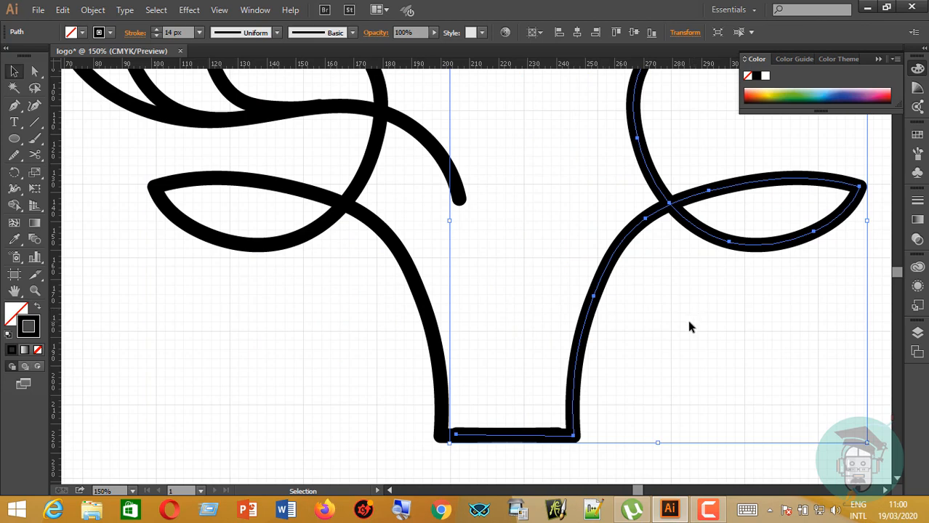
# Adjust the mirrored stroke's horizontal position, keeping its base segment overlapping the original's
pyautogui.click(689, 328)
pyautogui.moveTo(576, 369); pyautogui.dragTo(590, 367)
pyautogui.click(604, 380)
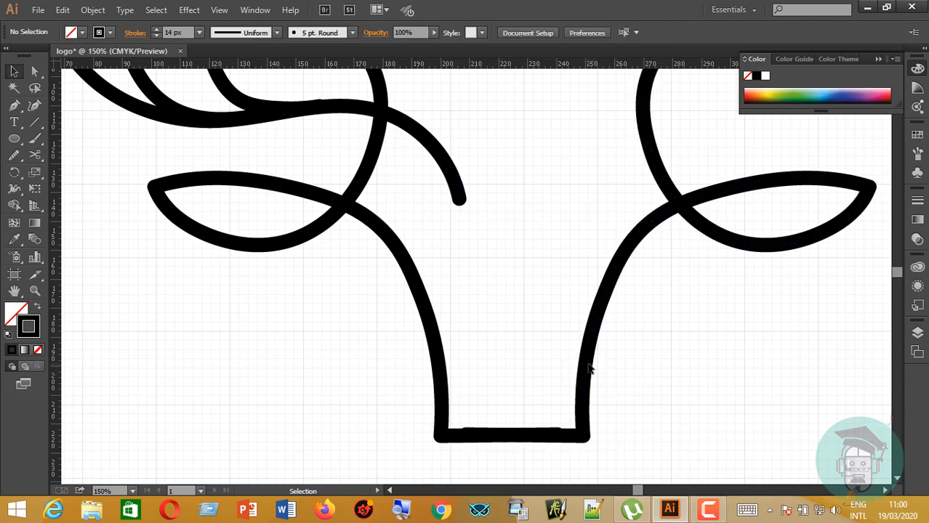
pyautogui.moveTo(589, 367); pyautogui.dragTo(573, 398)
# In Outline view at 300% zoom, move the mirrored stroke slightly right along the overlapping base segments
pyautogui.hotkey('ctrl', 'y')
pyautogui.press('a')
pyautogui.hotkey('ctrl', '+')
pyautogui.hotkey('ctrl', '+')
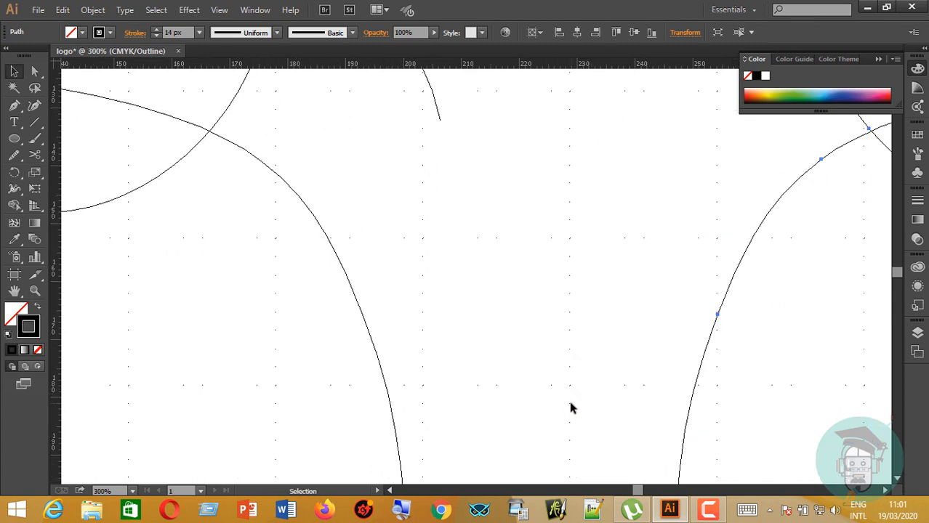
pyautogui.press('v')
pyautogui.scroll(-5, 642, 380)
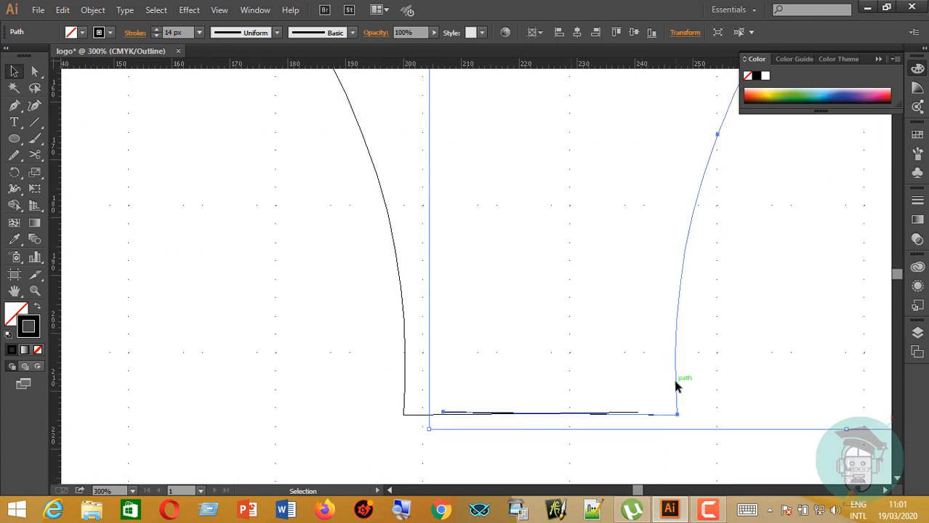
pyautogui.moveTo(676, 387); pyautogui.dragTo(684, 386)
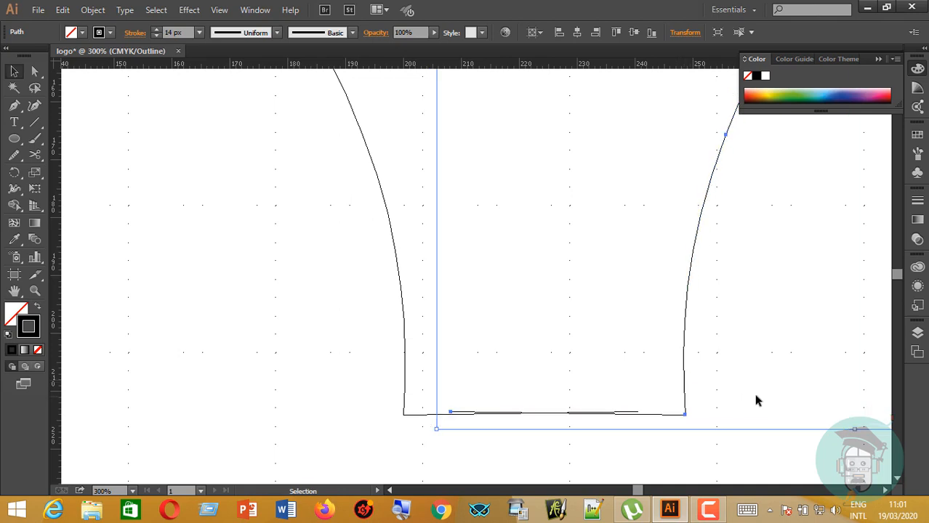
# Deselect the mirrored stroke and switch from Outline view back to Preview at 150% zoom
pyautogui.click(752, 391)
pyautogui.press('a')
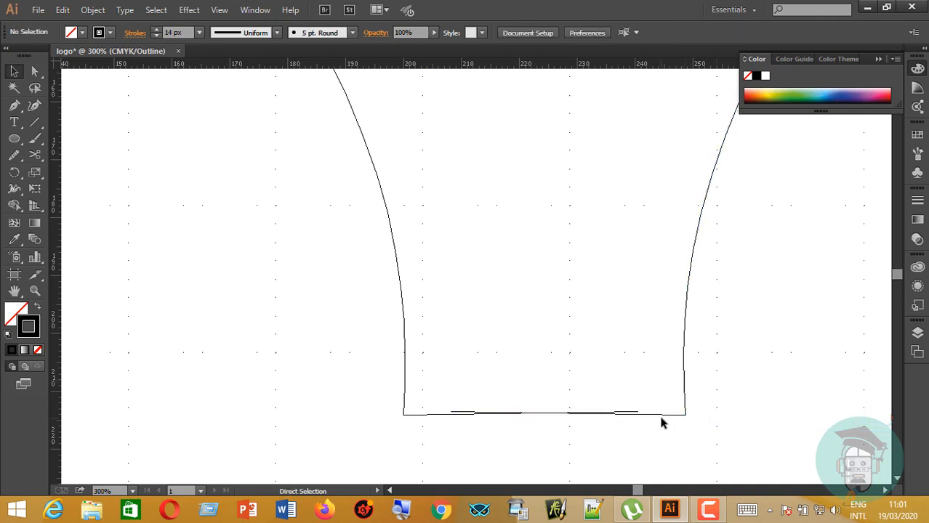
pyautogui.hotkey('ctrl', 'y')
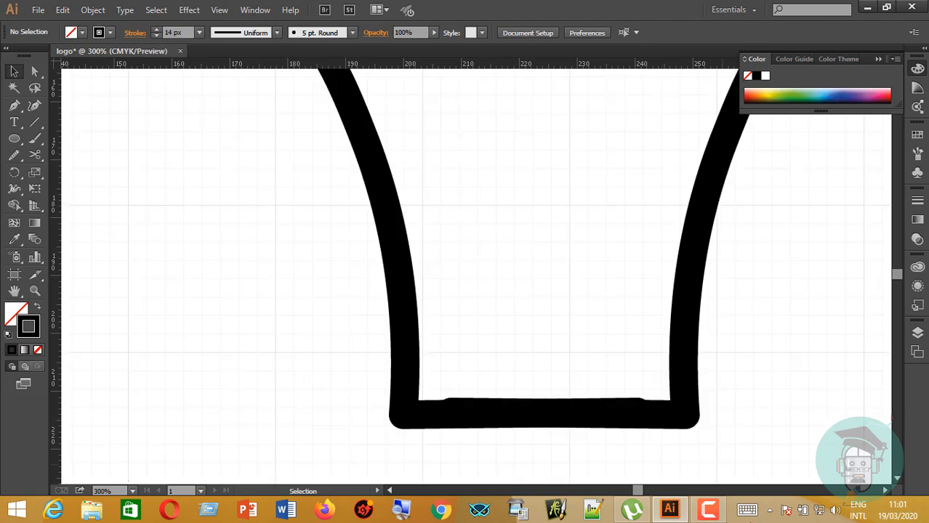
pyautogui.hotkey('ctrl', '-')
pyautogui.hotkey('ctrl', '-')
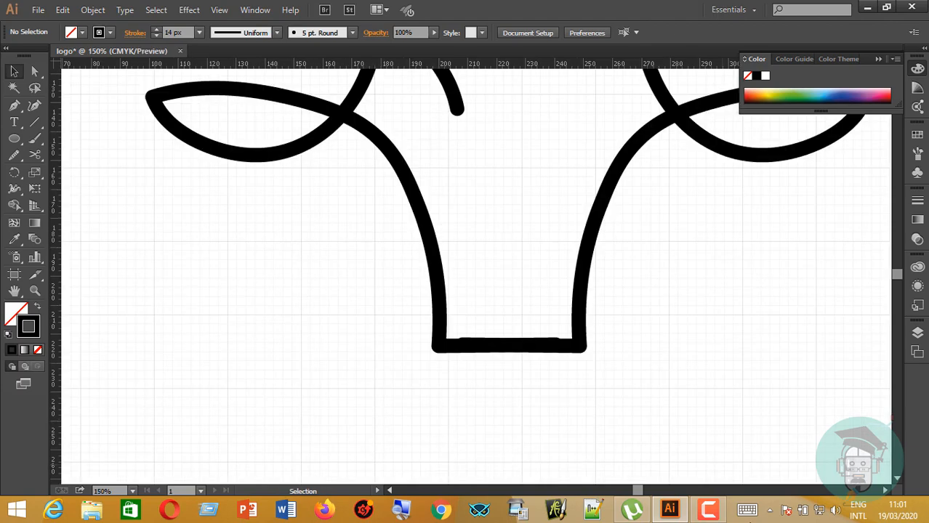
pyautogui.scroll(5, 635, 392)
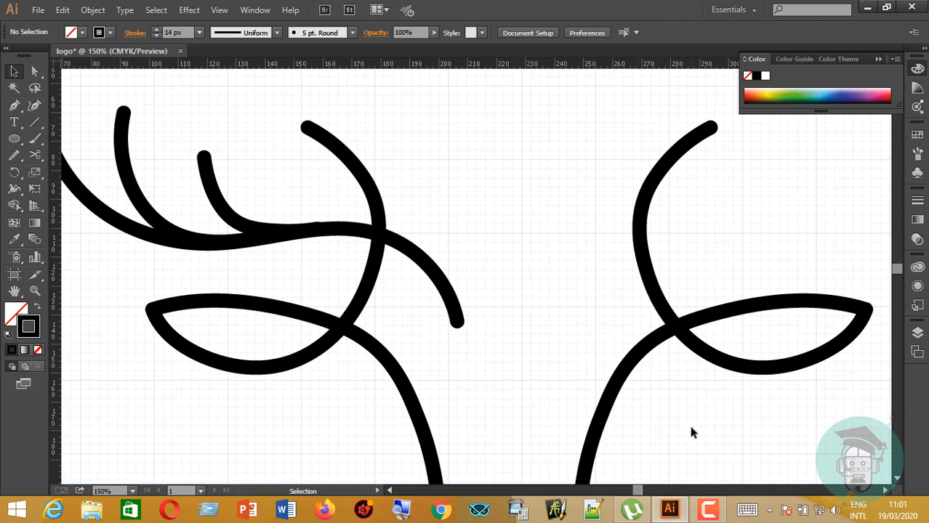
pyautogui.scroll(-3, 445, 253)
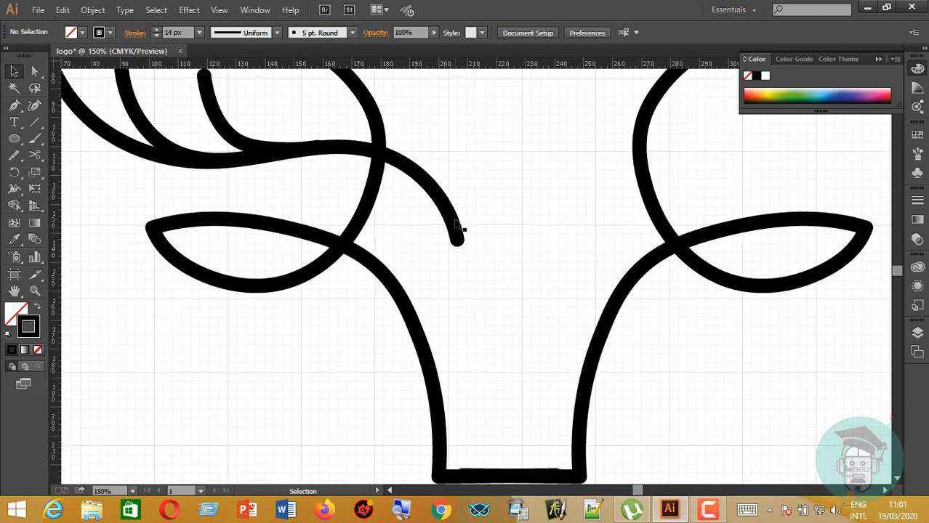
# Reflect a copy of the three antler strokes across the vertical axis and move it about 170 mm right onto the mirrored looping stroke
pyautogui.scroll(4, 294, 195)
pyautogui.moveTo(141, 112); pyautogui.dragTo(241, 285)
pyautogui.scroll(-2, 376, 288)
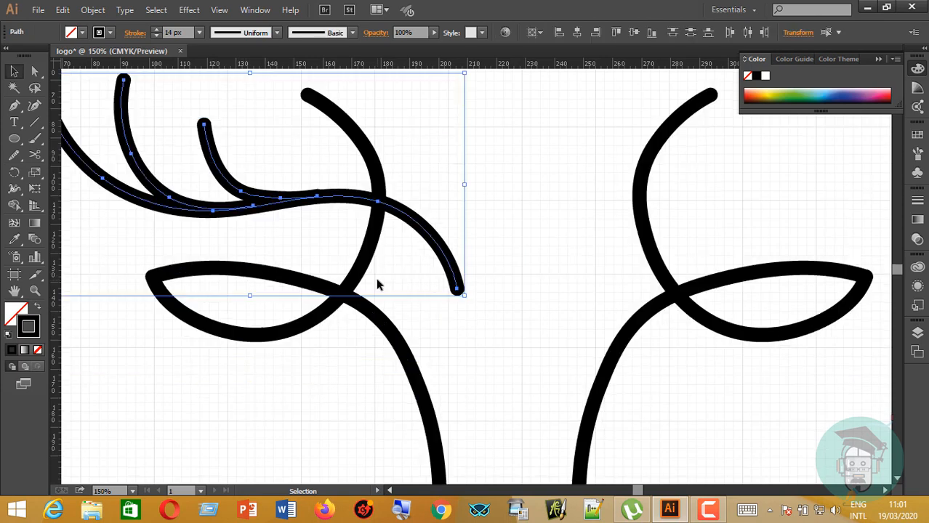
pyautogui.press('a')
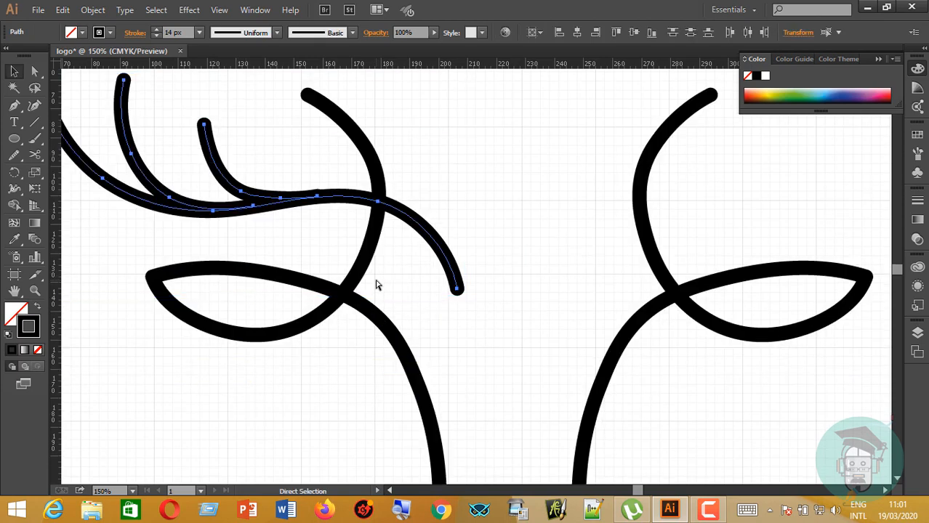
pyautogui.press('v')
pyautogui.rightClick(282, 199)
pyautogui.moveTo(351, 367)
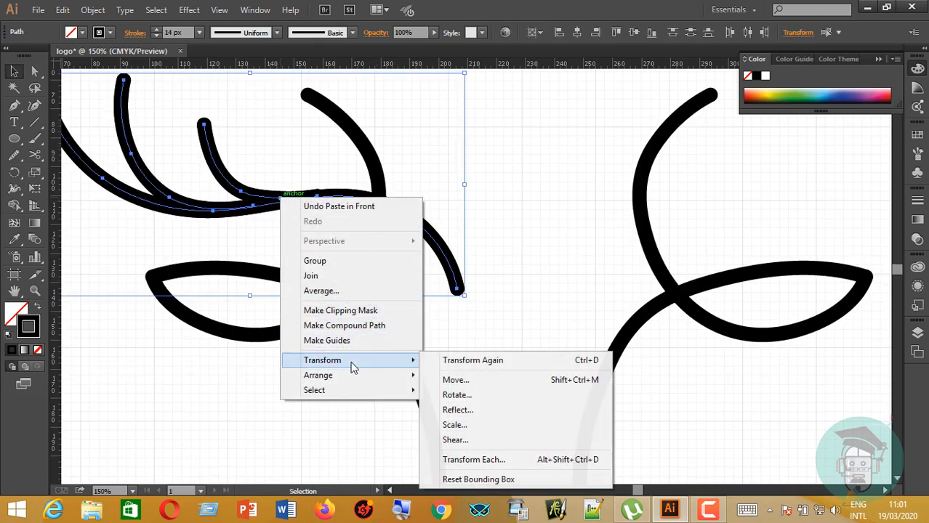
pyautogui.click(498, 410)
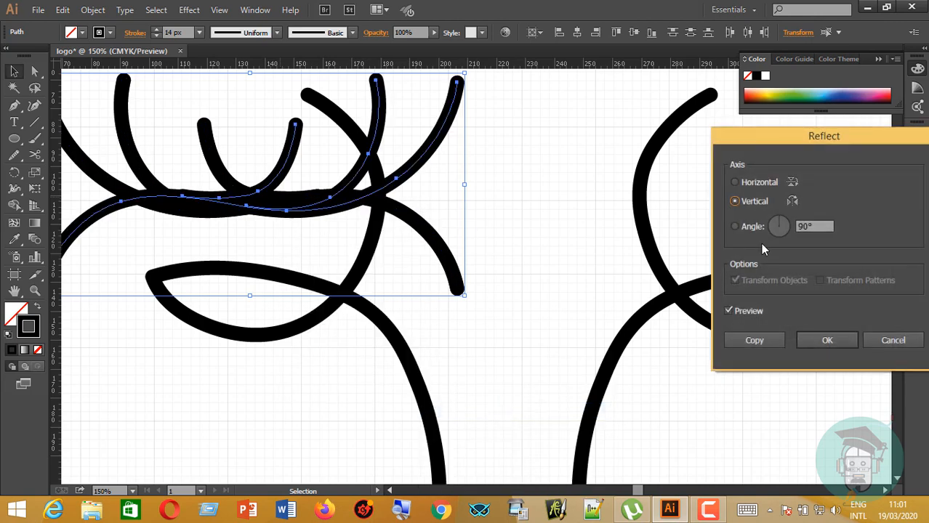
pyautogui.click(827, 340)
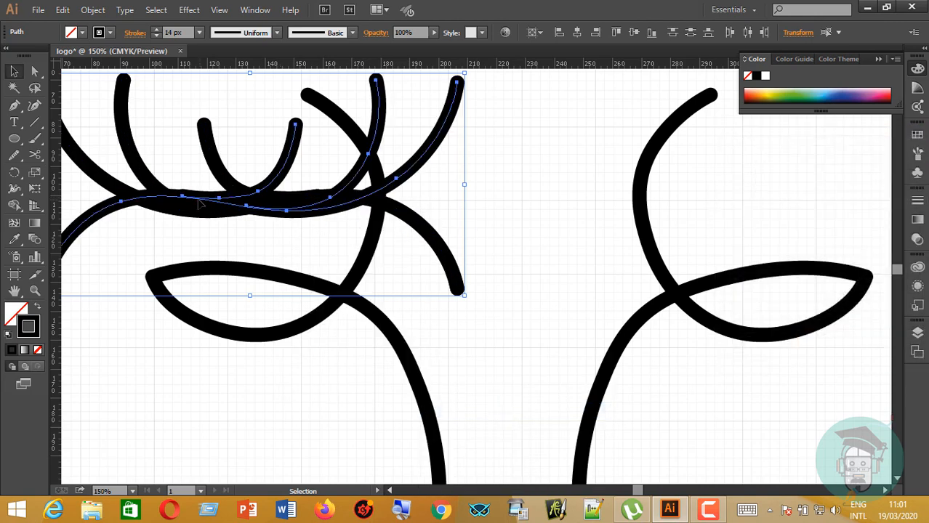
pyautogui.moveTo(201, 206); pyautogui.dragTo(693, 210)
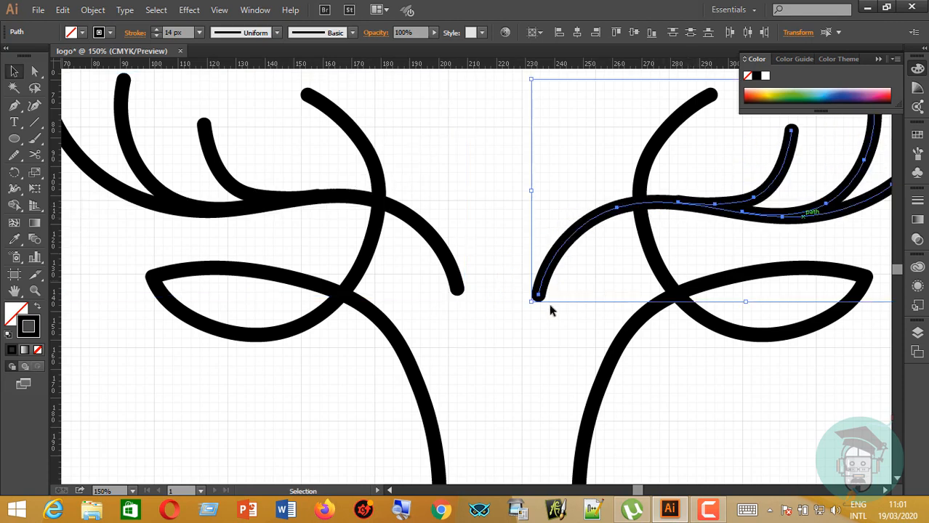
pyautogui.click(458, 263)
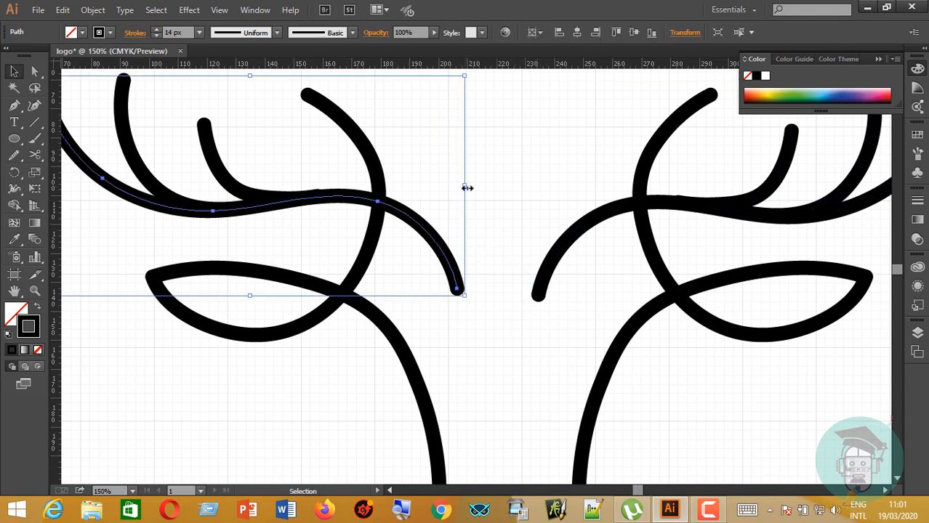
pyautogui.moveTo(467, 187); pyautogui.dragTo(521, 197)
pyautogui.scroll(3, 473, 180)
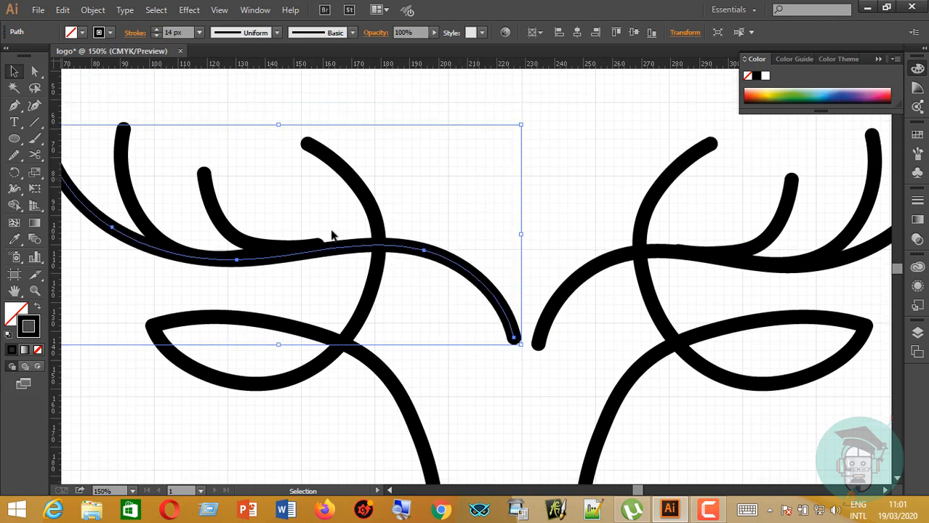
pyautogui.click(331, 232)
pyautogui.hotkey('ctrl', 'z')
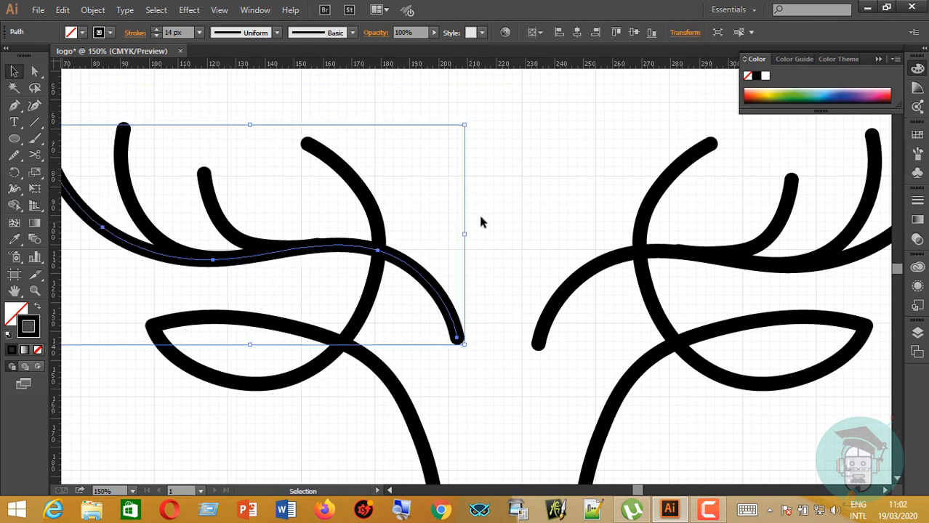
# Group the three original antler strokes on the left and stretch the group about 22 mm wider toward the centre
pyautogui.click(424, 225)
pyautogui.click(166, 237)
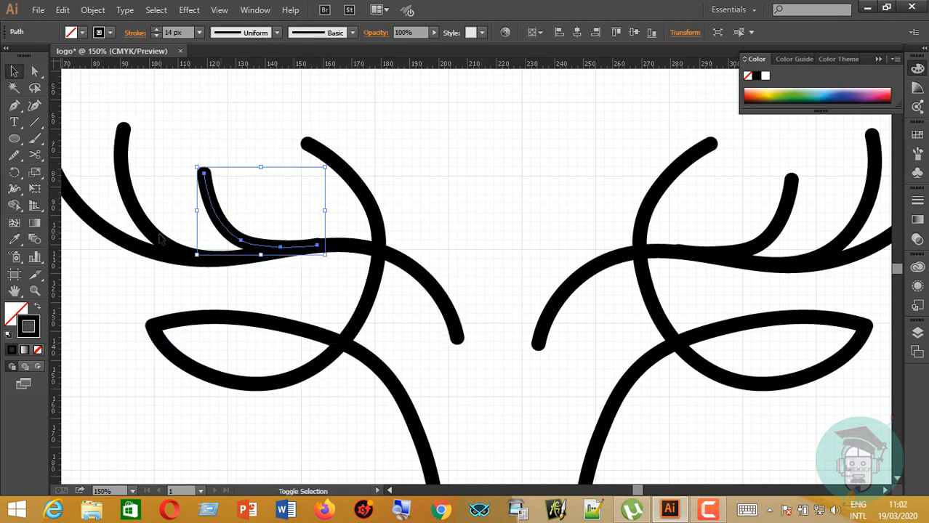
pyautogui.keyDown('shift'); pyautogui.click(128, 248); pyautogui.keyUp('shift')
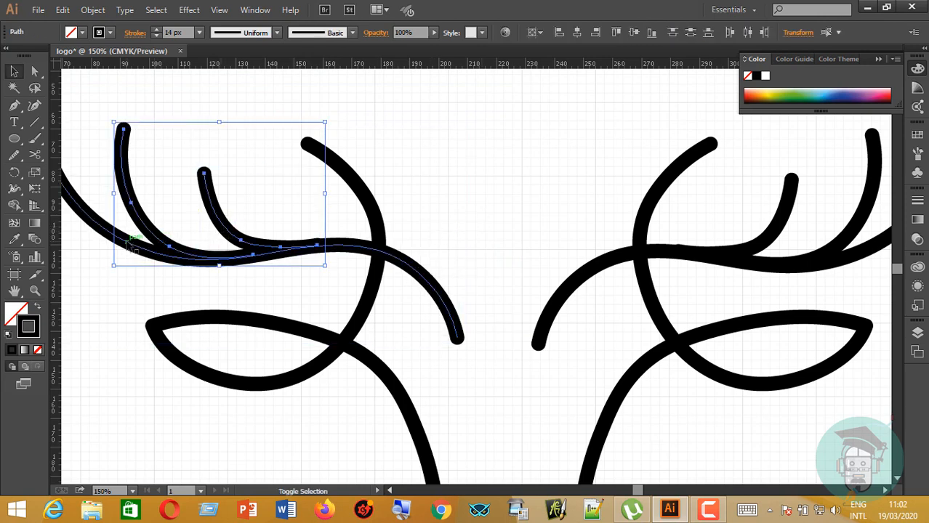
pyautogui.keyDown('shift'); pyautogui.click(136, 244); pyautogui.keyUp('shift')
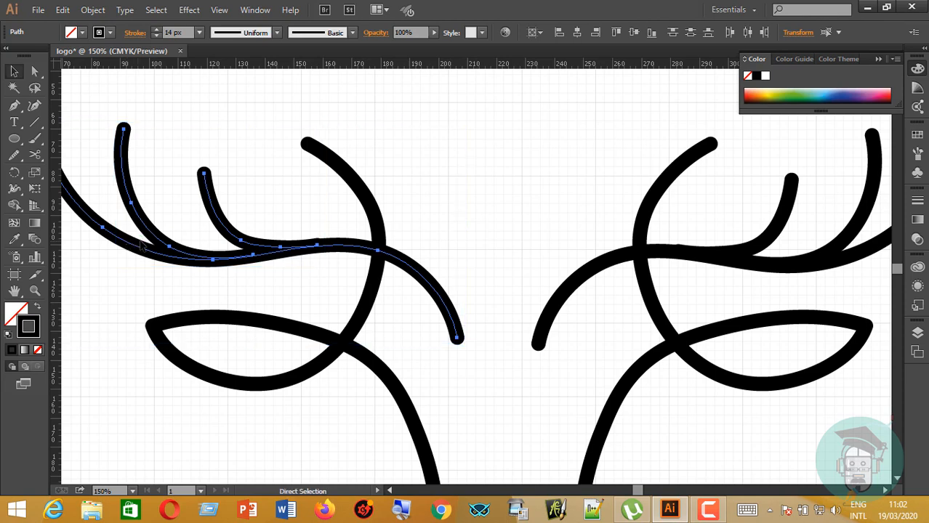
pyautogui.hotkey('ctrl', 'g')
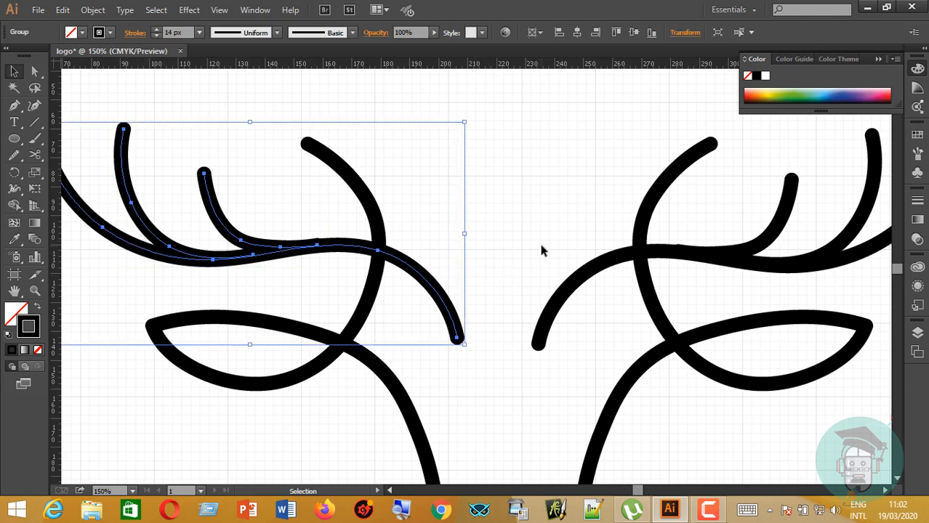
pyautogui.moveTo(465, 234); pyautogui.dragTo(530, 243)
pyautogui.click(566, 213)
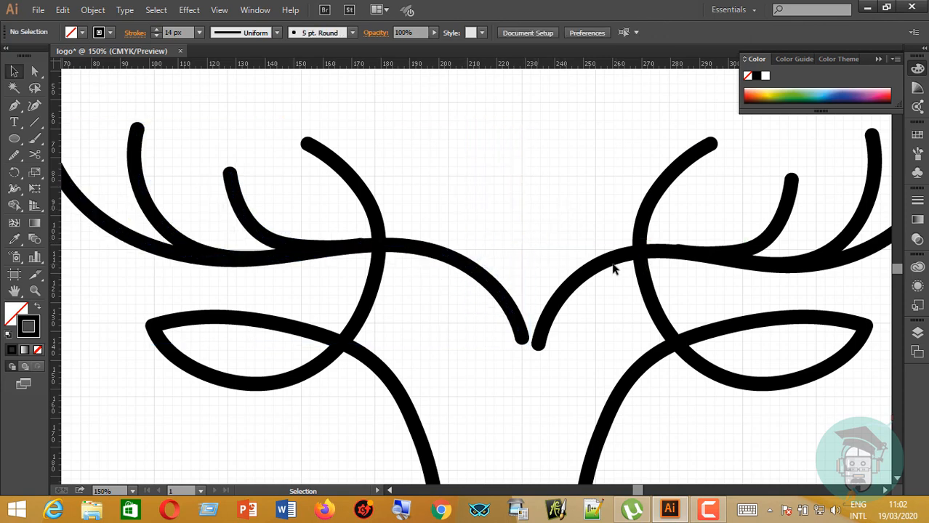
# Group the three mirrored antler strokes on the right half
pyautogui.click(612, 265)
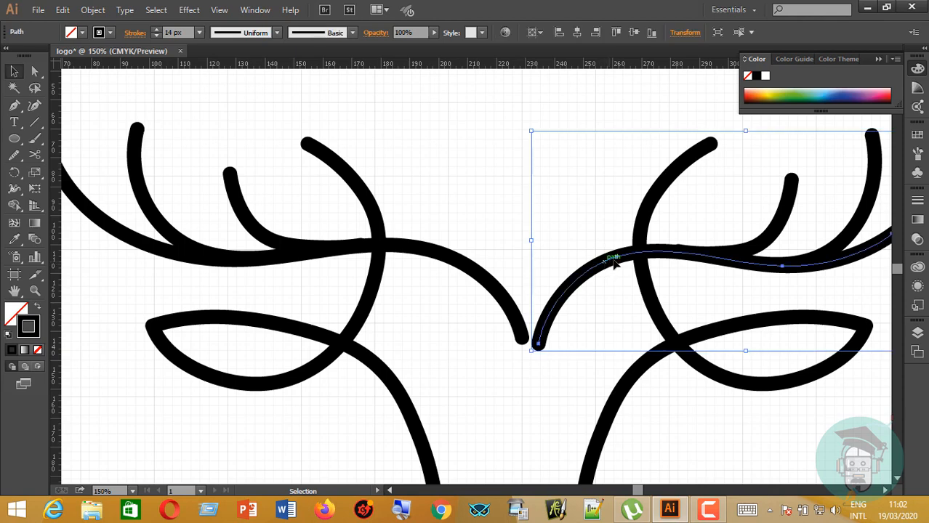
pyautogui.keyDown('shift'); pyautogui.click(844, 243); pyautogui.keyUp('shift')
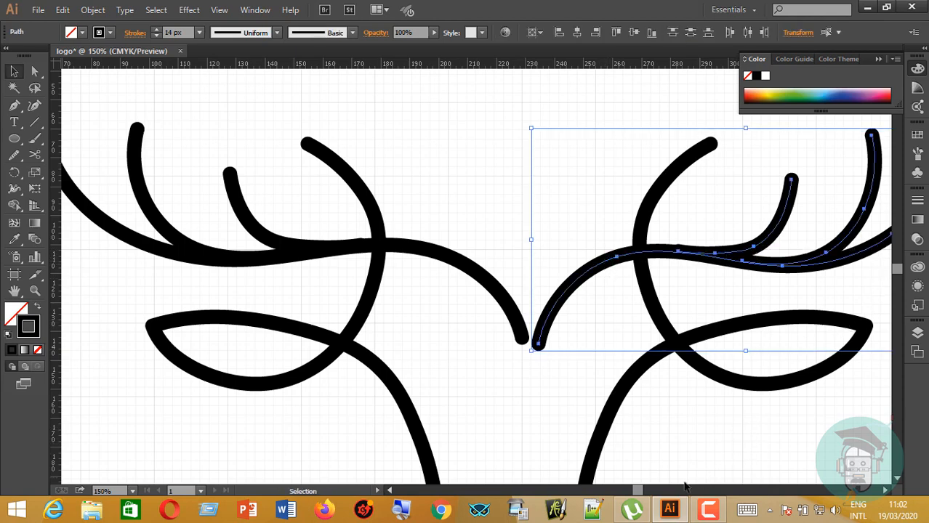
pyautogui.hscroll(3, 638, 491)
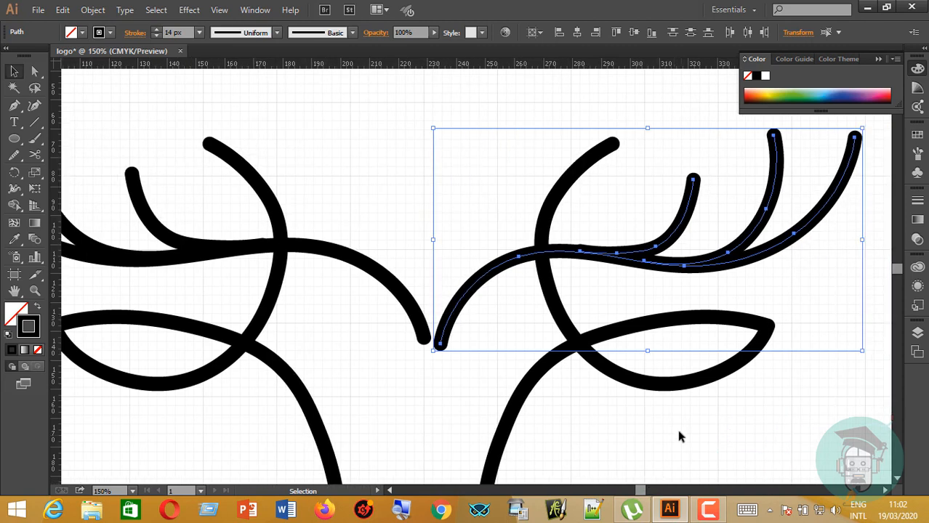
pyautogui.press('a')
pyautogui.press('v')
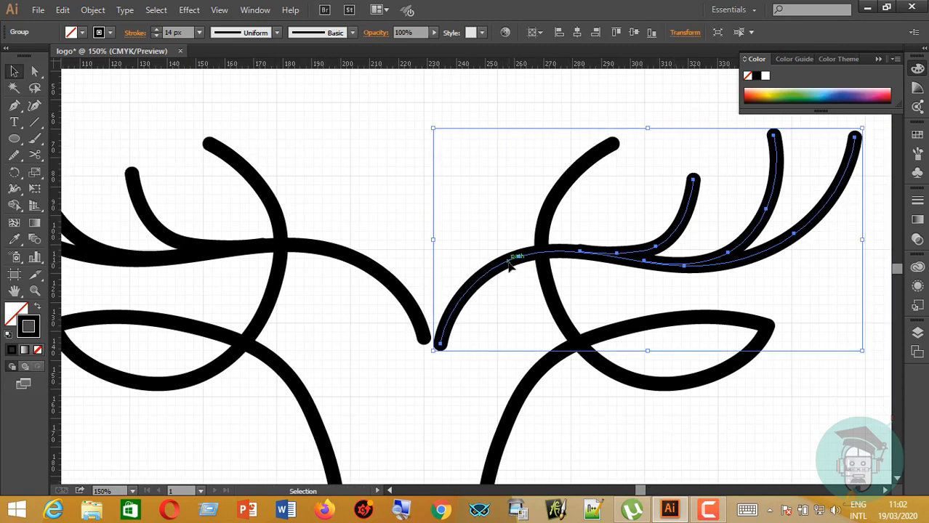
# Move the right antler group about 5 mm left and slightly up so its inner tip overlaps the left group's tip
pyautogui.moveTo(509, 266); pyautogui.dragTo(509, 262)
pyautogui.moveTo(503, 264); pyautogui.dragTo(476, 273)
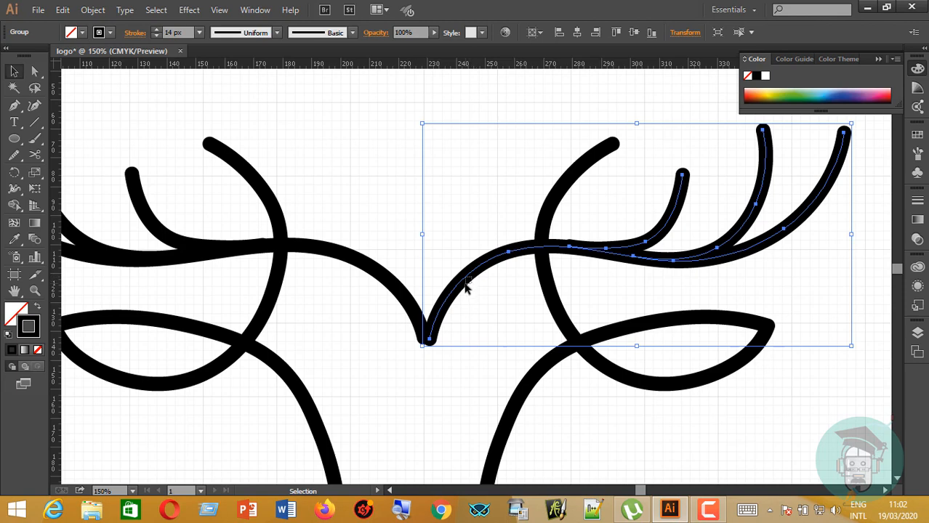
pyautogui.moveTo(475, 274)
pyautogui.mouseDown()
pyautogui.moveTo(471, 282)
pyautogui.moveTo(474, 275)
pyautogui.mouseUp()
pyautogui.click(756, 400)
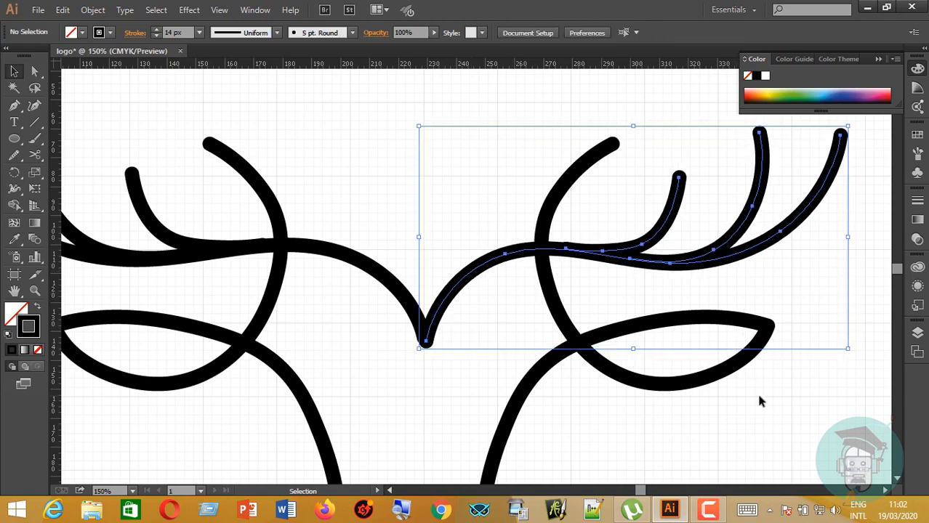
# With the Pencil tool, draw a curved neck stroke about 185 mm tall from the left ear crossing downward, ending in a short horizontal base segment
pyautogui.press('a')
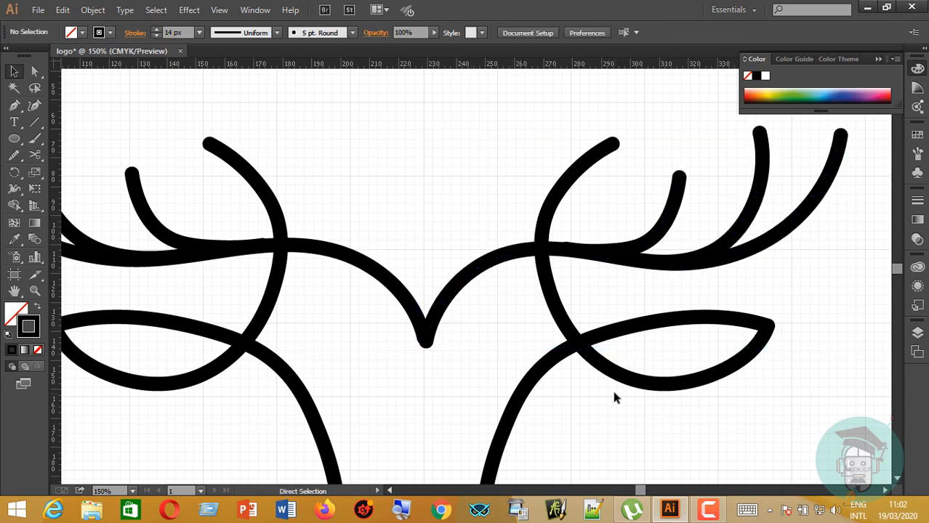
pyautogui.hotkey('ctrl', '-')
pyautogui.hotkey('ctrl', '-')
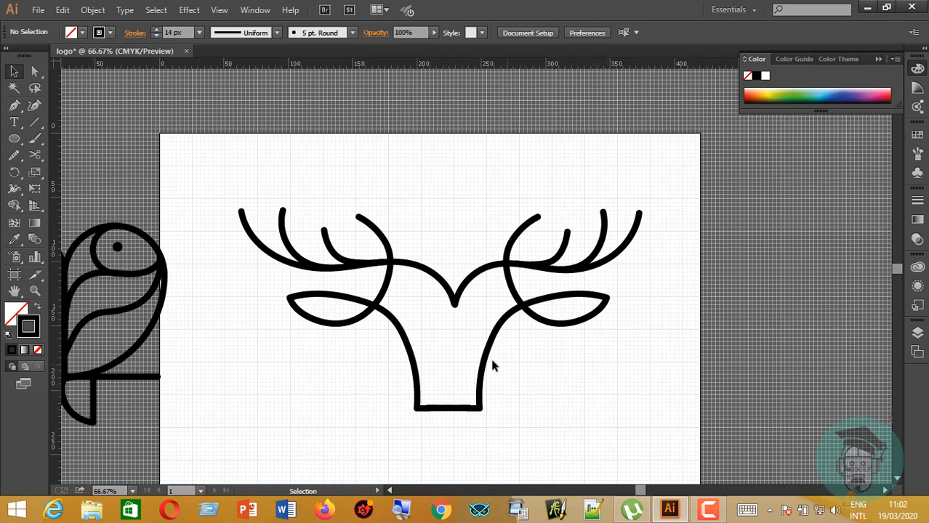
pyautogui.scroll(-3, 487, 371)
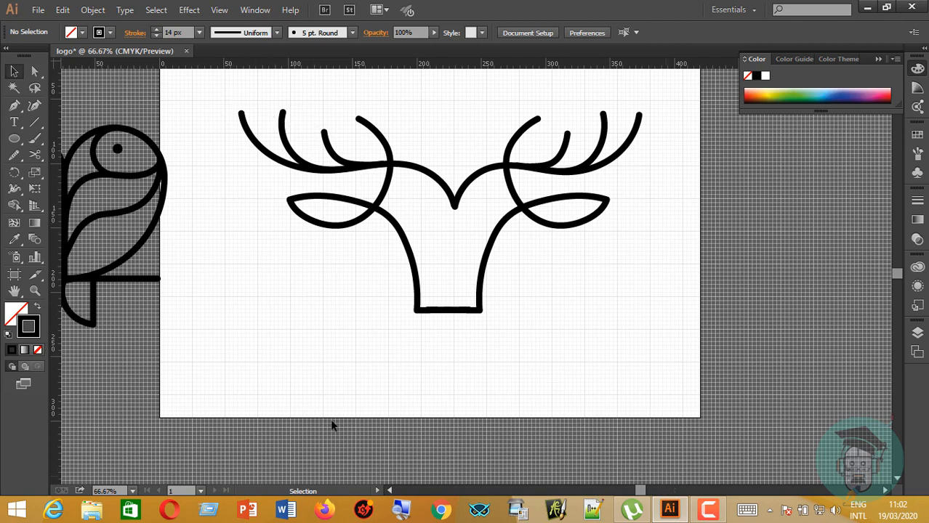
pyautogui.click(14, 154)
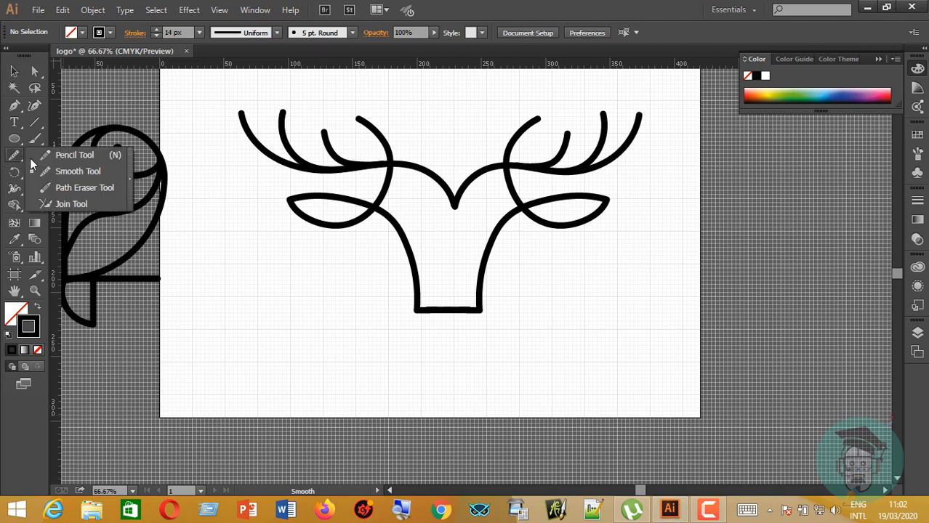
pyautogui.click(69, 153)
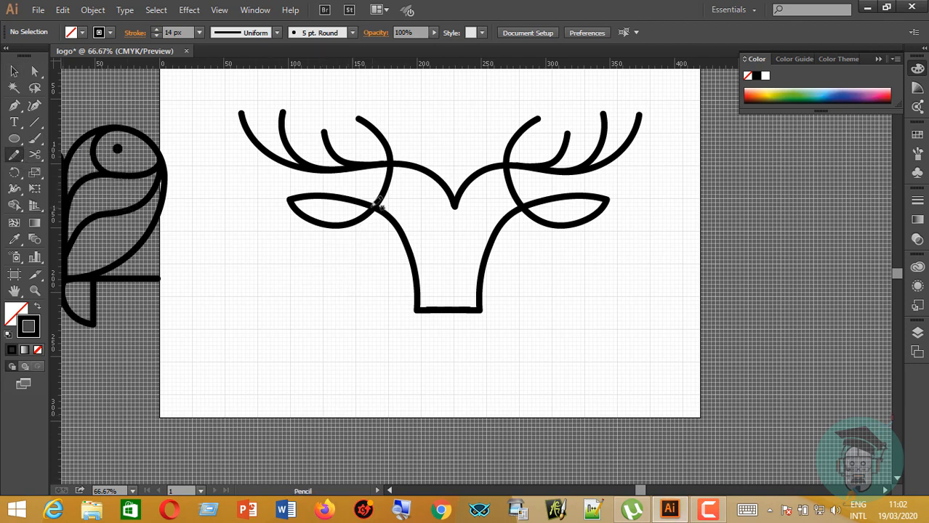
pyautogui.moveTo(381, 207)
pyautogui.mouseDown()
pyautogui.moveTo(395, 261)
pyautogui.moveTo(396, 347)
pyautogui.moveTo(356, 447)
pyautogui.moveTo(399, 435)
pyautogui.mouseUp()
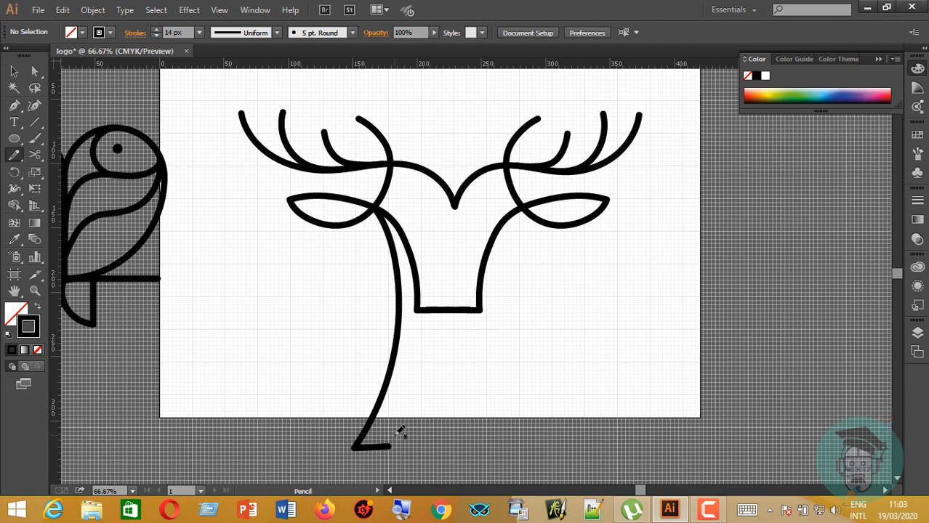
# Duplicate the left neck stroke in place, reflect the copy across the vertical axis and move it about 109 mm right to the right ear
pyautogui.click(14, 70)
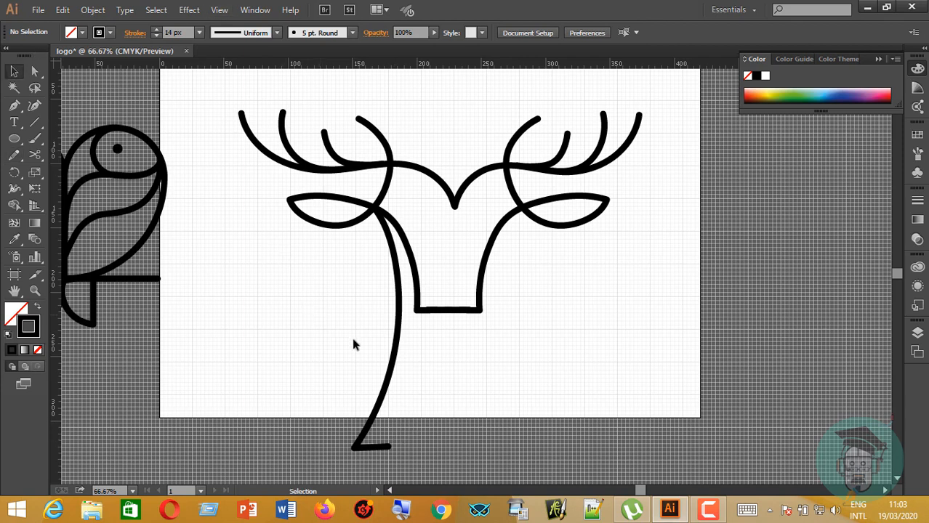
pyautogui.click(392, 371)
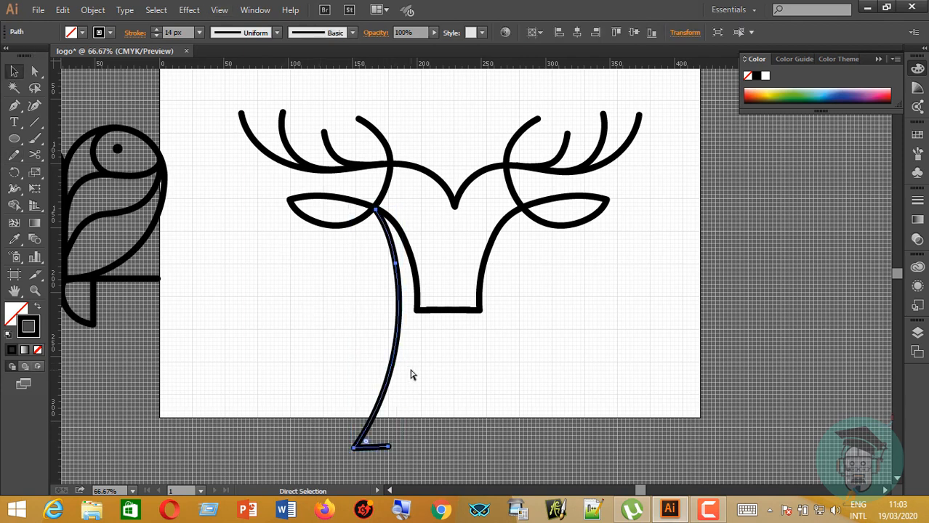
pyautogui.rightClick(397, 353)
pyautogui.moveTo(436, 313)
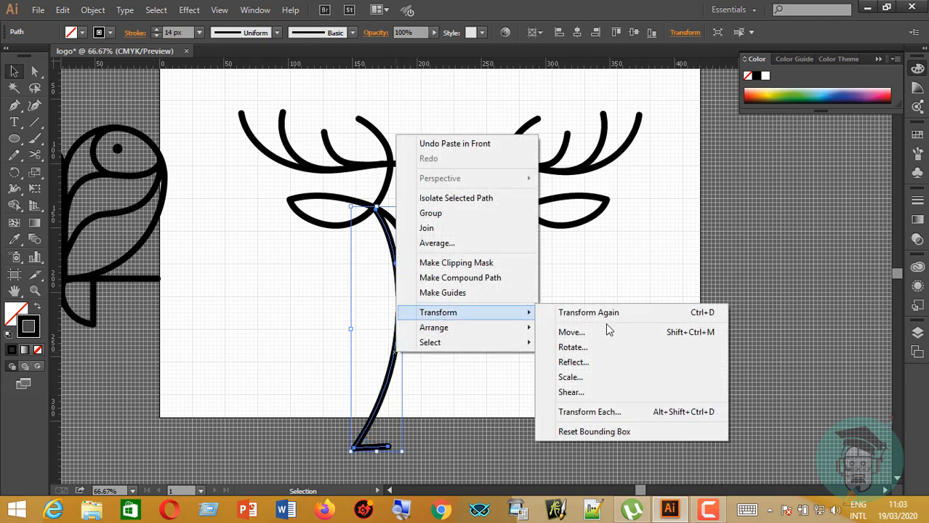
pyautogui.click(571, 362)
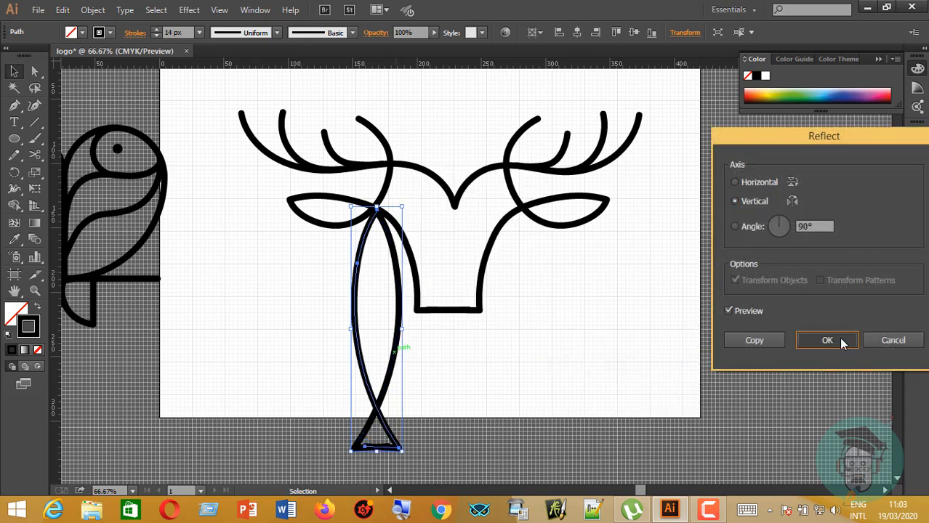
pyautogui.click(823, 338)
pyautogui.moveTo(361, 307); pyautogui.dragTo(498, 313)
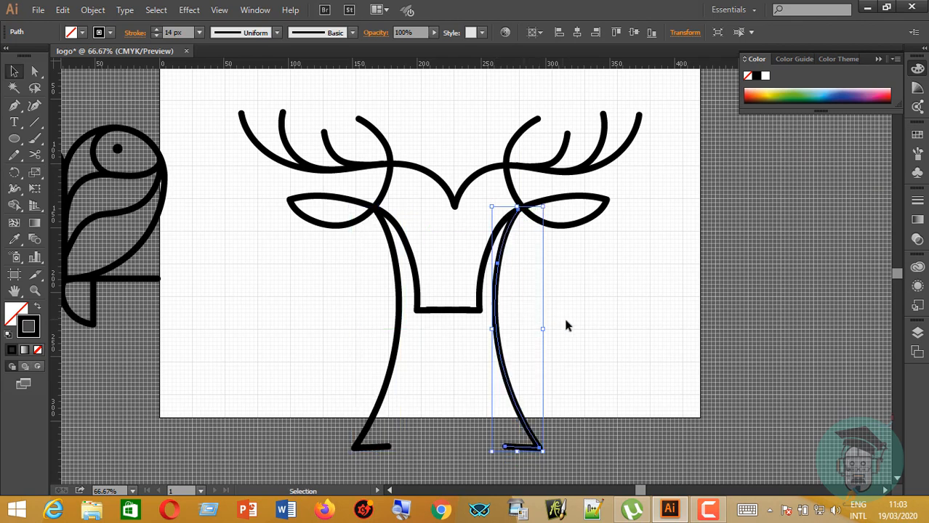
pyautogui.click(600, 340)
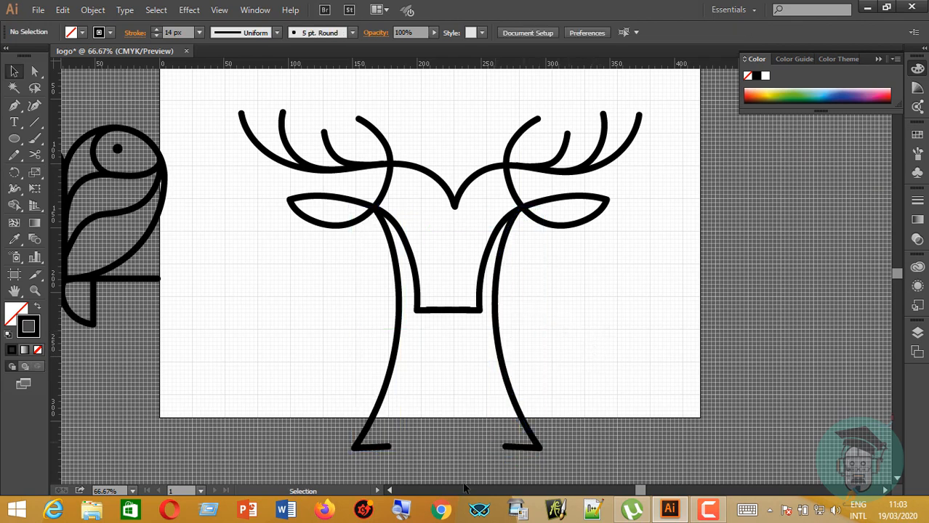
# With the Curvature tool, extend the right neck's base segment straight across to the end of the left neck's base segment
pyautogui.click(551, 457)
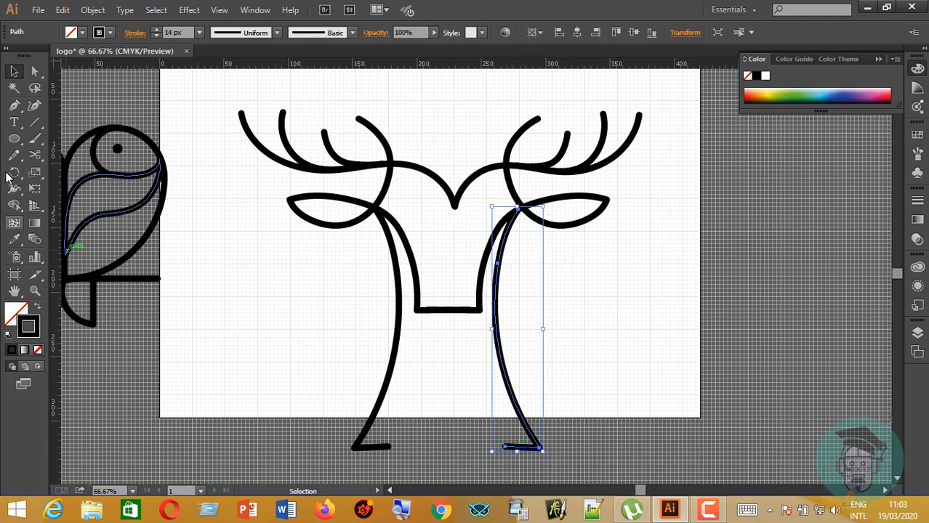
pyautogui.click(34, 105)
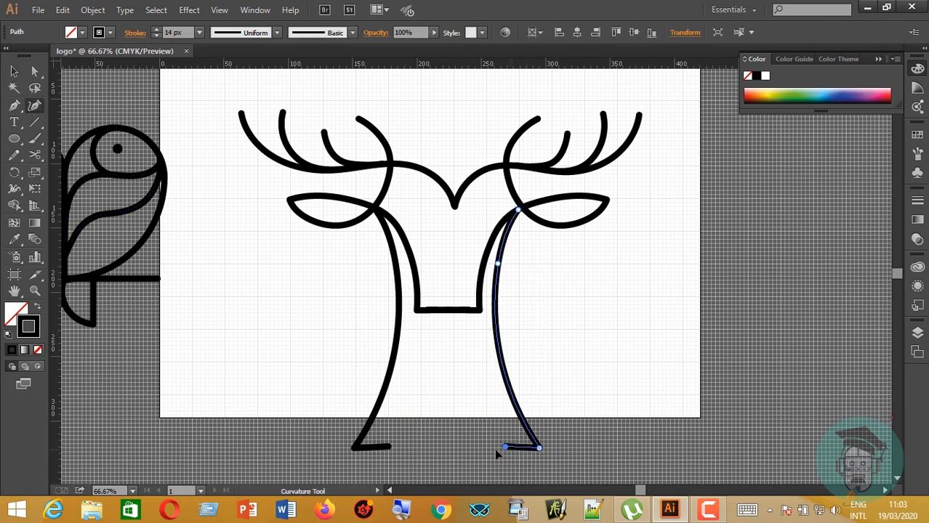
pyautogui.click(390, 452)
pyautogui.click(16, 76)
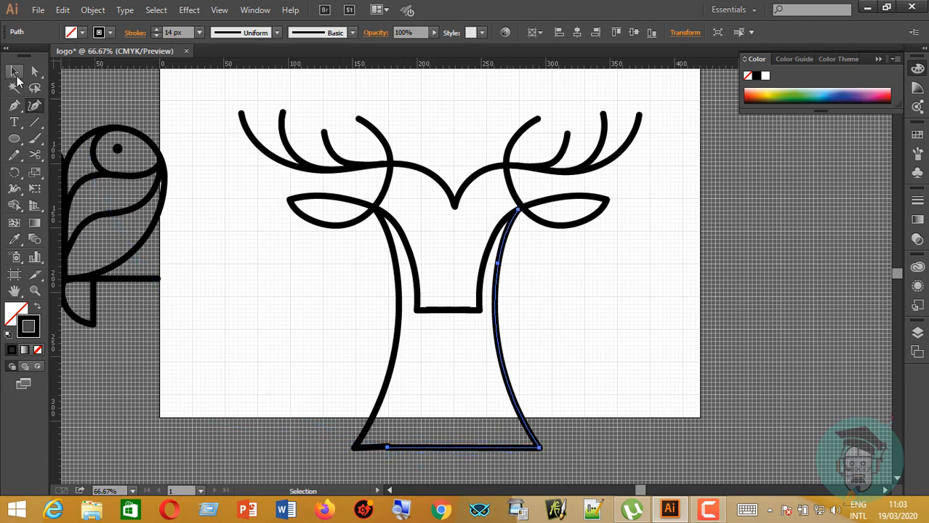
pyautogui.click(375, 469)
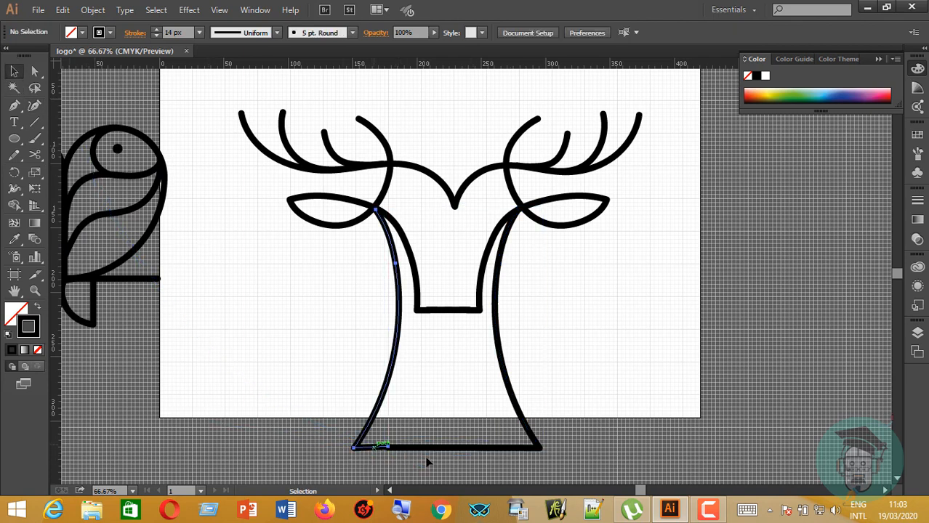
# Remove the left neck's short base segment by deleting its end anchor point
pyautogui.click(374, 447)
pyautogui.click(39, 156)
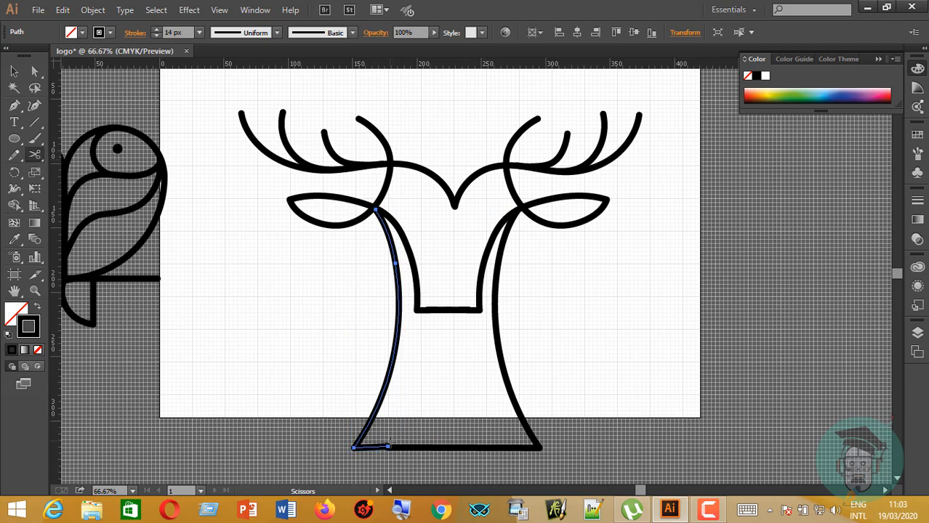
pyautogui.click(387, 446)
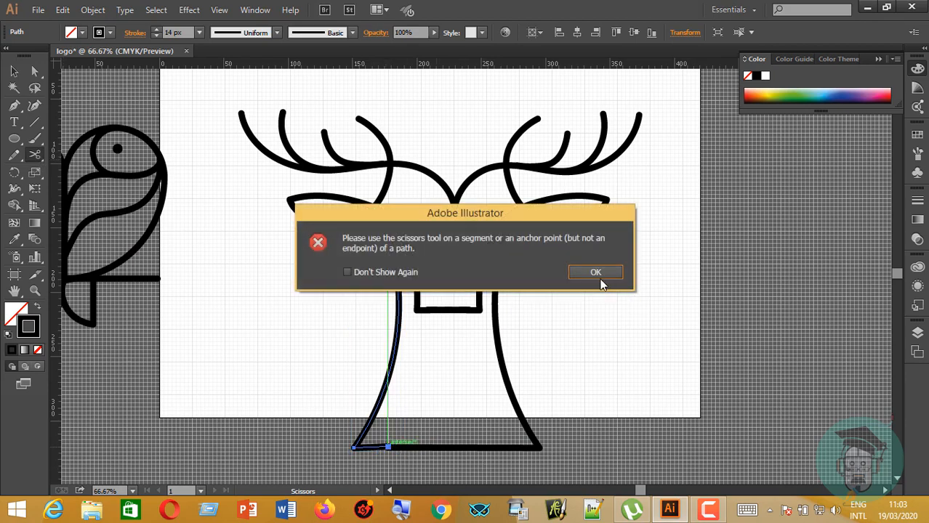
pyautogui.click(595, 273)
pyautogui.moveTo(14, 105); pyautogui.dragTo(48, 140)
pyautogui.click(388, 446)
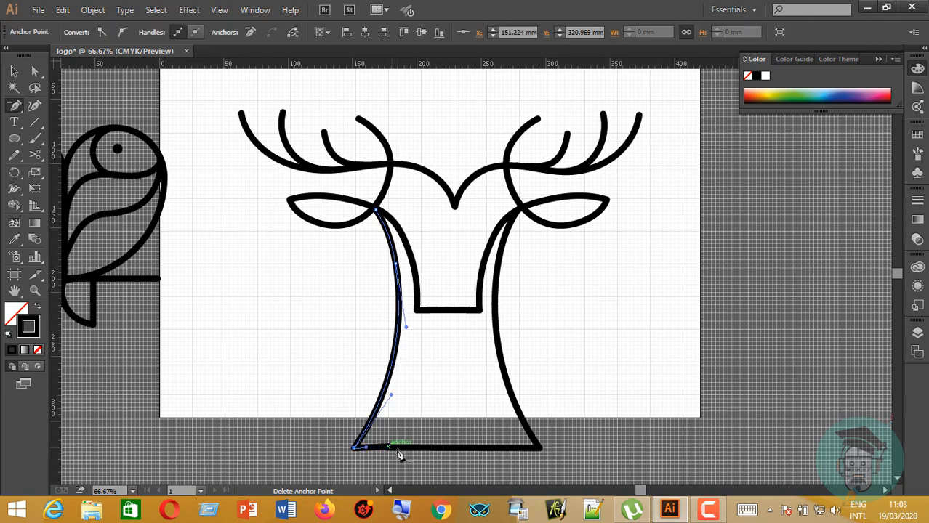
pyautogui.click(13, 71)
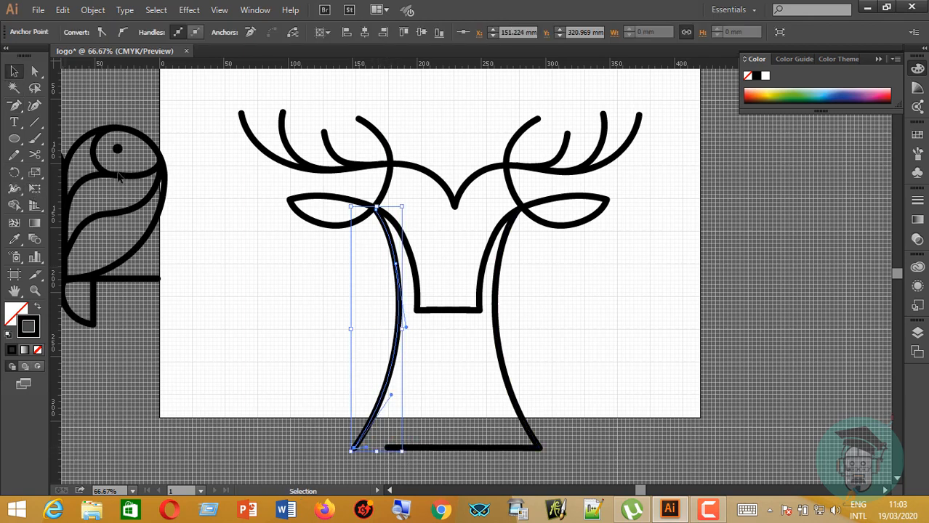
# Stretch the base line's free end to the lower tip of the left neck stroke, closing the base
pyautogui.click(449, 454)
pyautogui.click(450, 448)
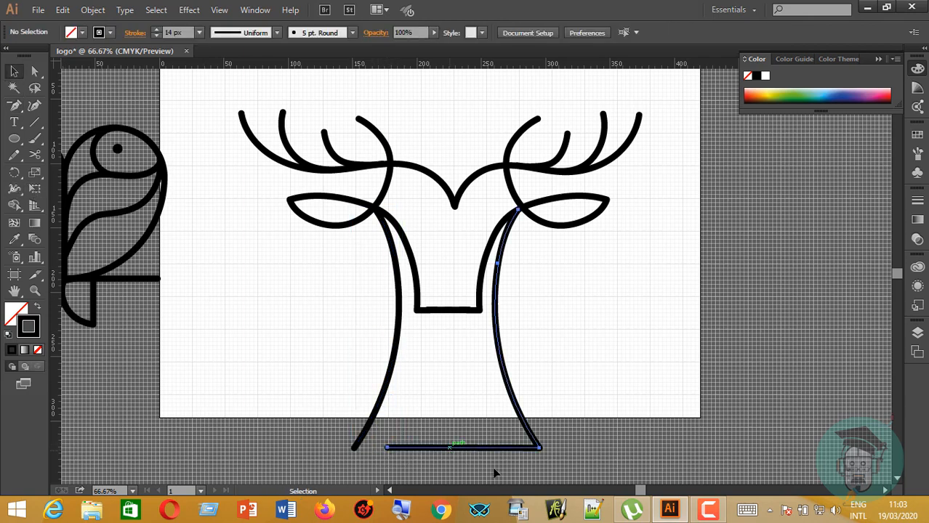
pyautogui.click(34, 105)
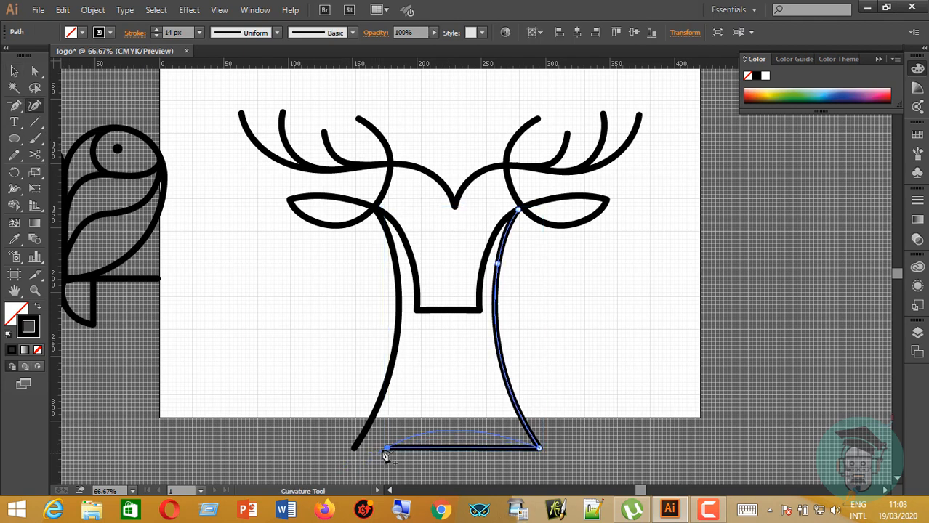
pyautogui.moveTo(389, 451); pyautogui.dragTo(356, 448)
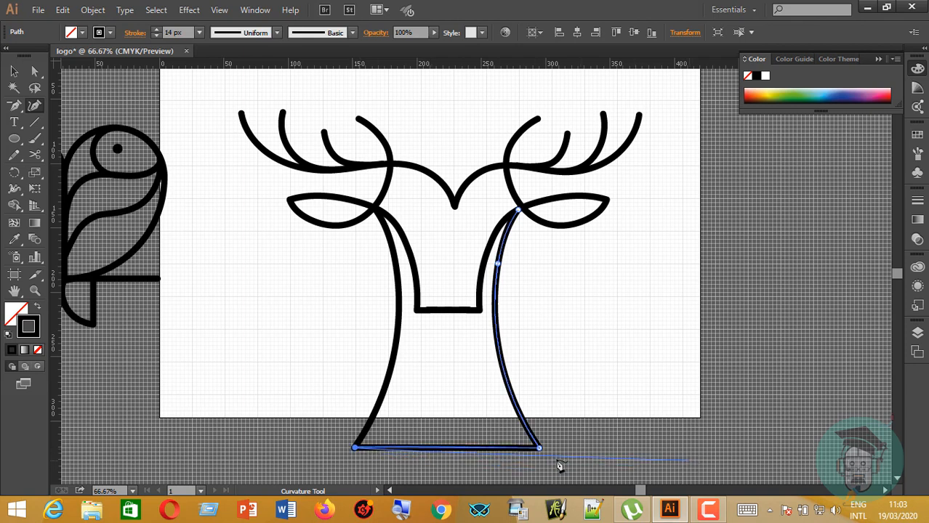
pyautogui.press('v')
pyautogui.click(228, 248)
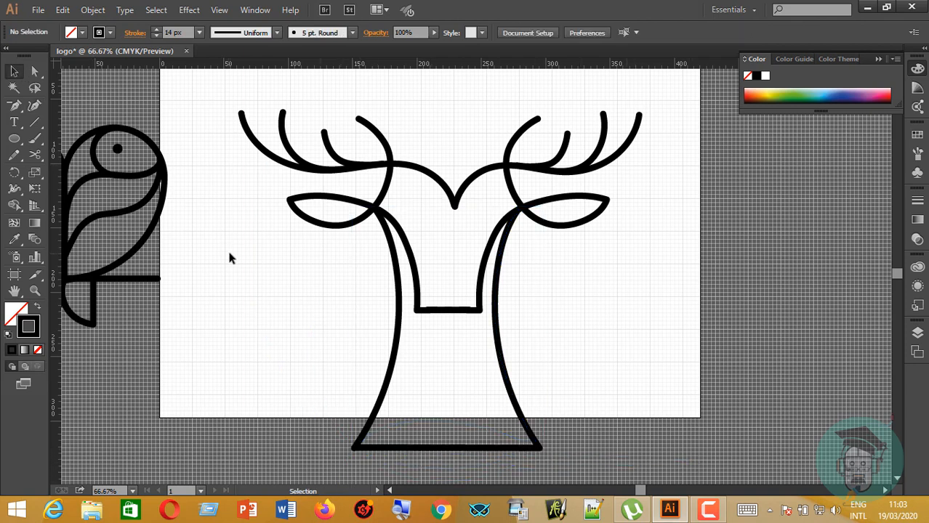
# Select the whole deer drawing, narrow it by about 37 mm from its right side and group it
pyautogui.scroll(4, 323, 311)
pyautogui.scroll(-3, 247, 255)
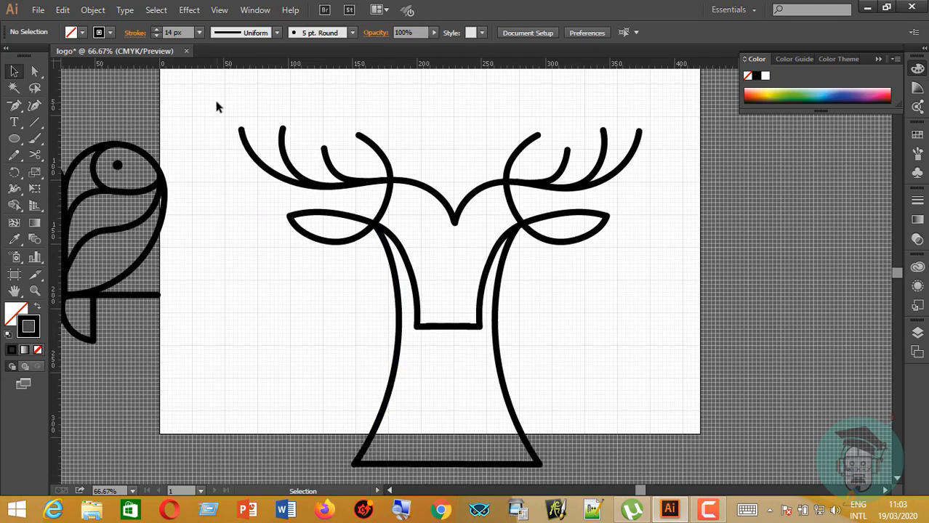
pyautogui.moveTo(221, 101); pyautogui.dragTo(675, 497)
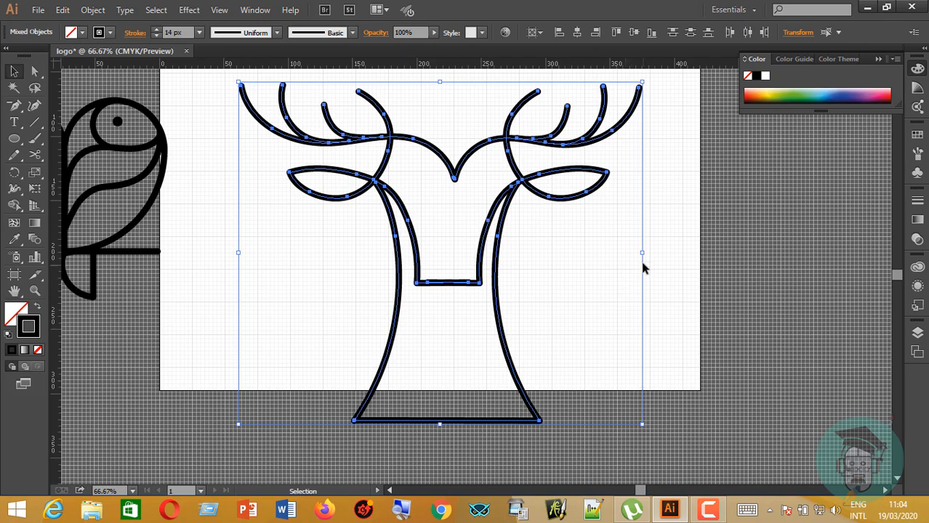
pyautogui.moveTo(631, 256); pyautogui.dragTo(594, 255)
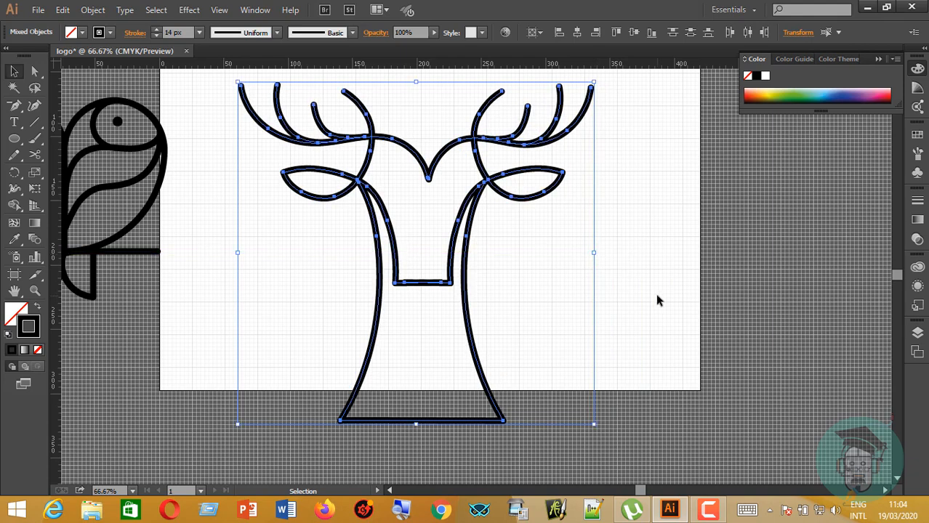
pyautogui.hotkey('ctrl', 'g')
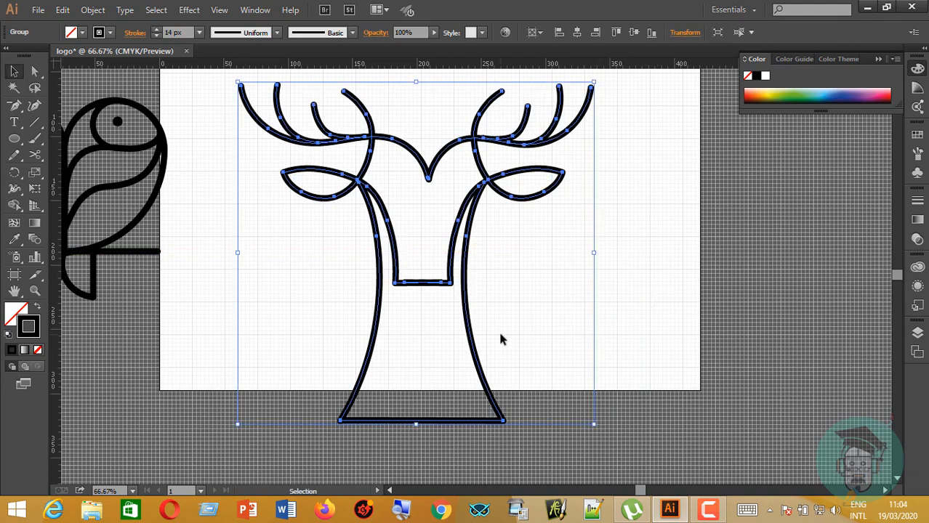
# Select the whole two-bird drawing beside the artboard and move it about 284 mm right and 107 mm up, centred over the deer's forehead
pyautogui.press('p')
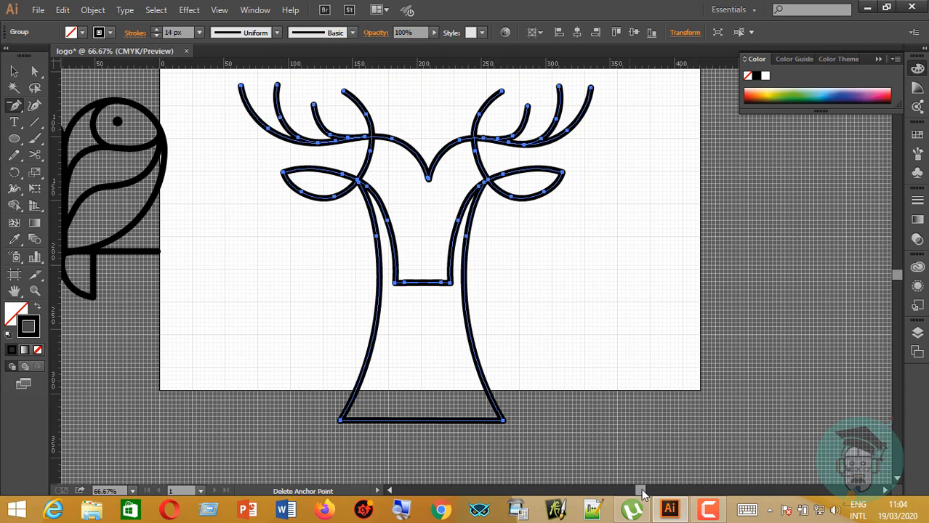
pyautogui.moveTo(642, 494); pyautogui.dragTo(634, 499)
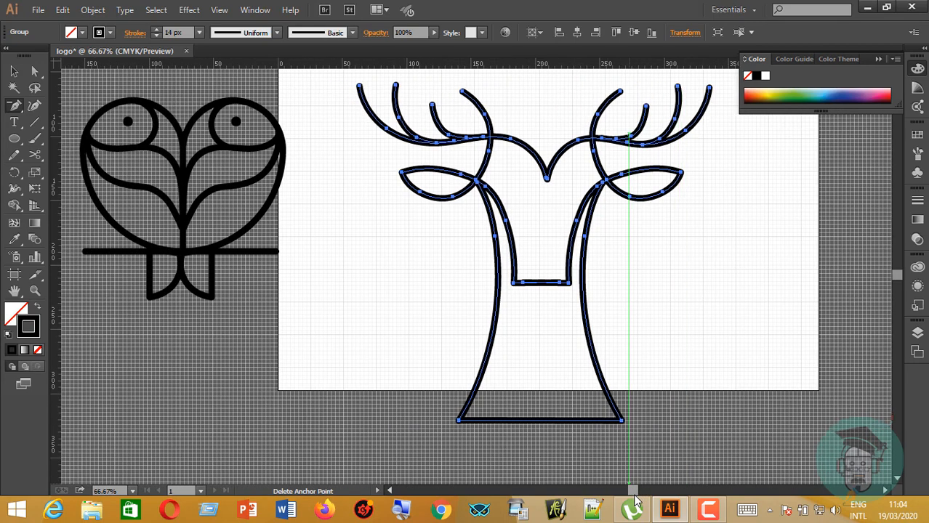
pyautogui.scroll(1, 90, 31)
pyautogui.click(13, 71)
pyautogui.click(71, 95)
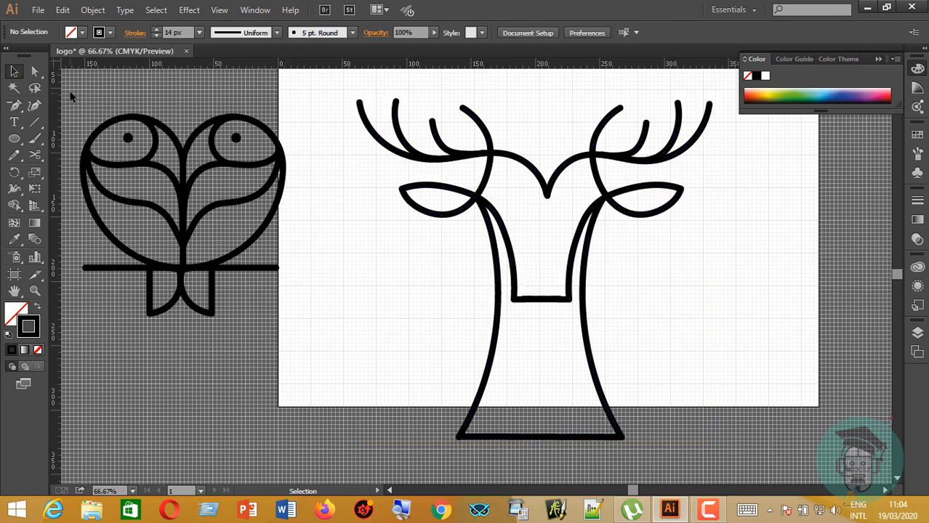
pyautogui.moveTo(277, 90); pyautogui.dragTo(303, 331)
pyautogui.scroll(3, 303, 331)
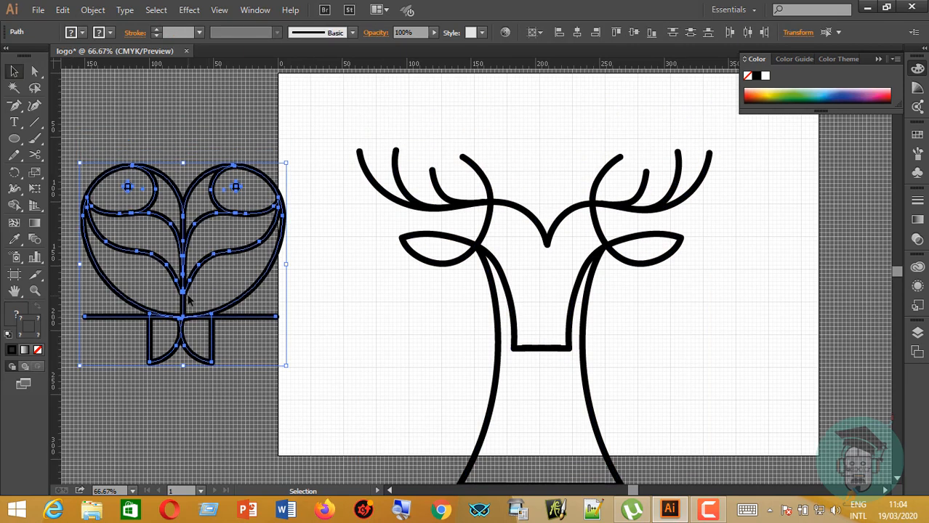
pyautogui.moveTo(178, 301); pyautogui.dragTo(546, 163)
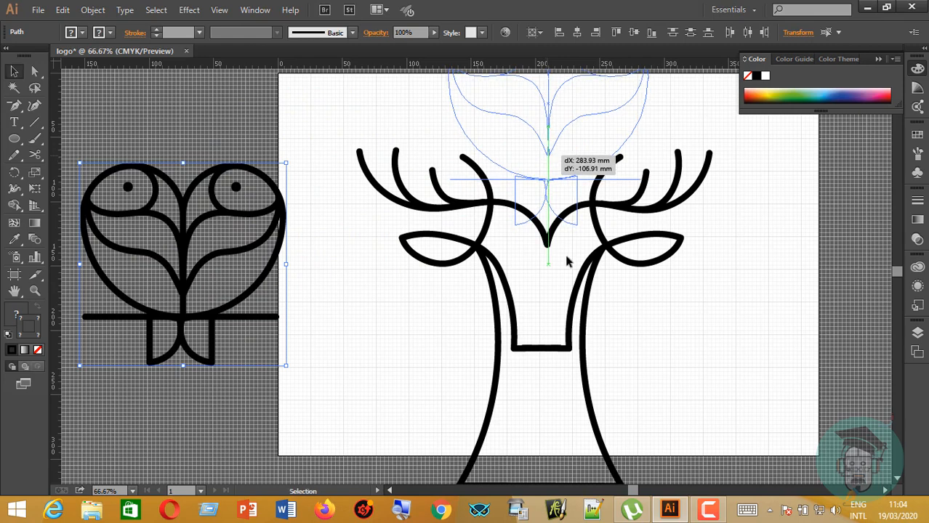
# Raise the two-bird drawing about 25 mm so its perch sits above the antler tips and its tails clear the antlers
pyautogui.scroll(4, 741, 363)
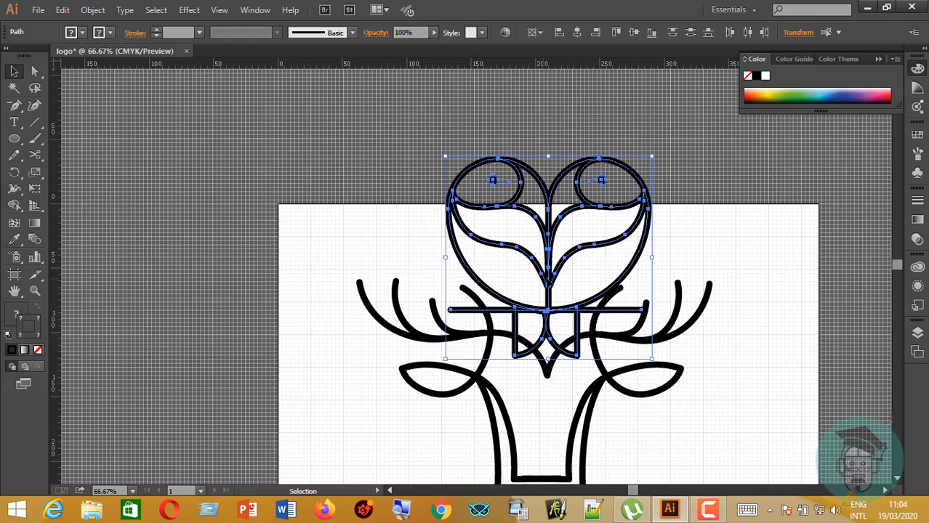
pyautogui.moveTo(552, 282); pyautogui.dragTo(550, 251)
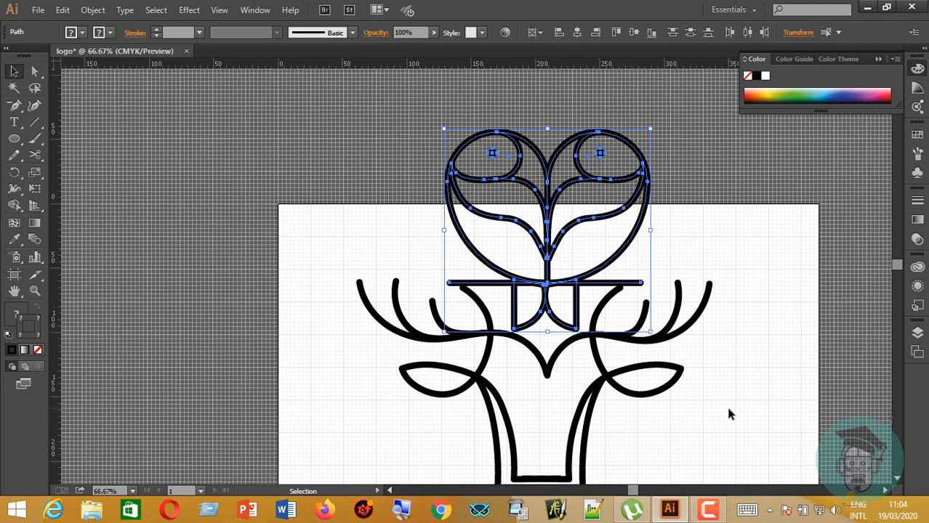
pyautogui.press('a')
pyautogui.hotkey('ctrl', '+')
pyautogui.hotkey('ctrl', '+')
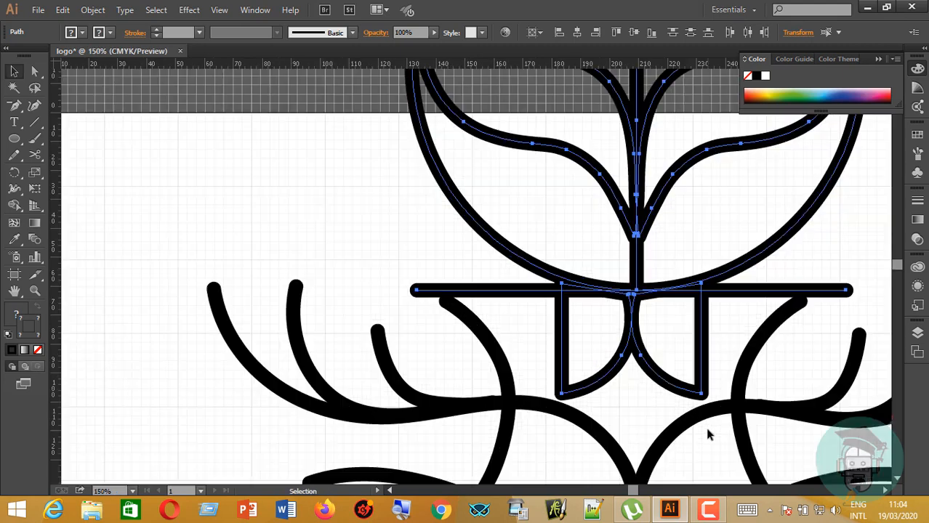
pyautogui.press('v')
pyautogui.moveTo(638, 255); pyautogui.dragTo(641, 245)
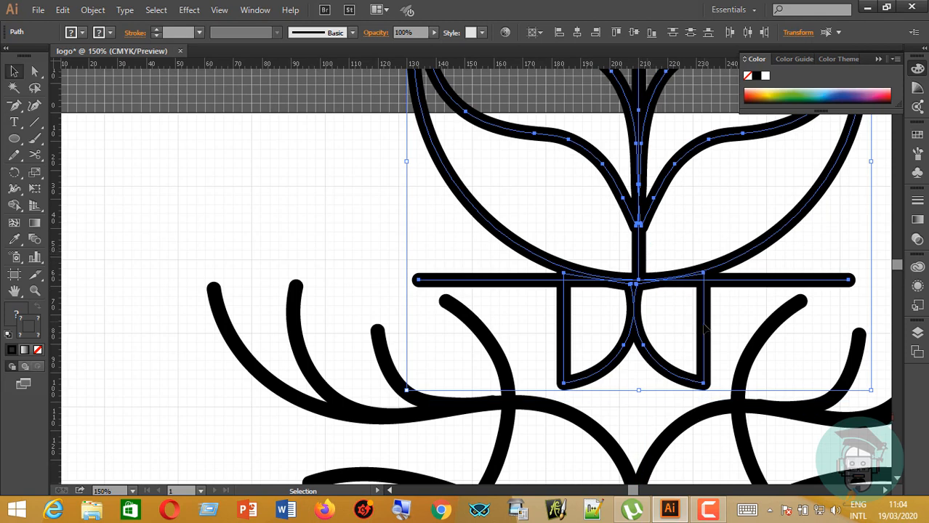
pyautogui.click(758, 294)
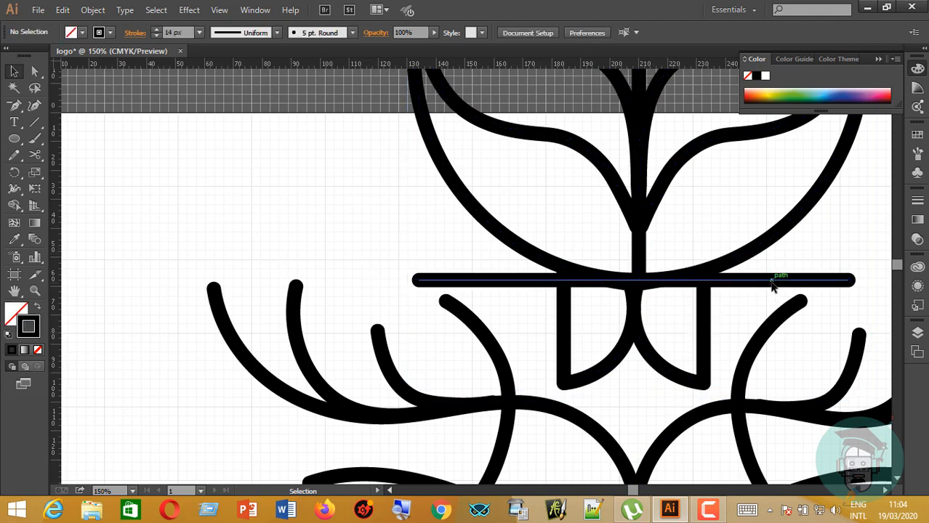
# Try to lower the vertical centre line between the two birds by about 4 mm
pyautogui.moveTo(641, 265)
pyautogui.mouseDown()
pyautogui.moveTo(638, 287)
pyautogui.moveTo(640, 277)
pyautogui.mouseUp()
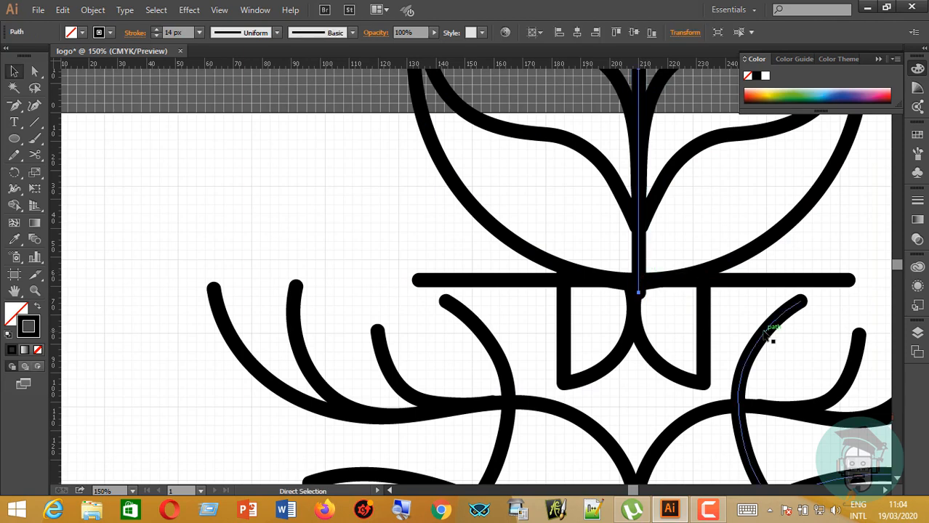
pyautogui.click(788, 328)
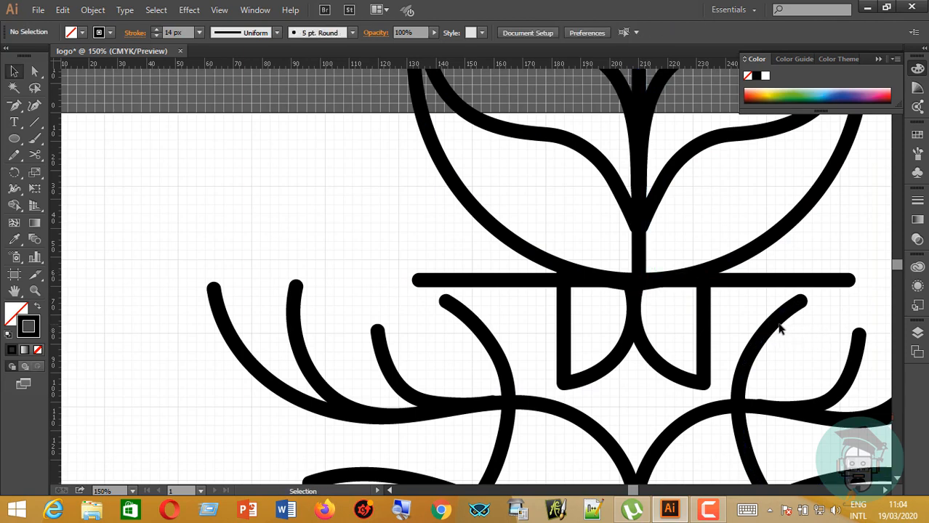
# Group the two birds with their perch and tails, and lower the group about 4 mm onto the deer's inner antler tips
pyautogui.click(776, 325)
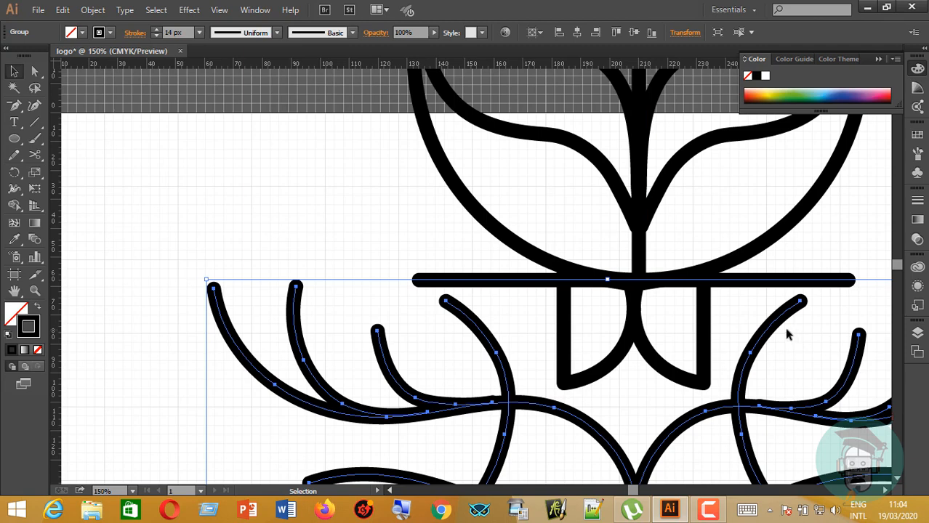
pyautogui.scroll(3, 646, 319)
pyautogui.scroll(1, 646, 318)
pyautogui.moveTo(359, 133); pyautogui.dragTo(854, 452)
pyautogui.scroll(-2, 850, 451)
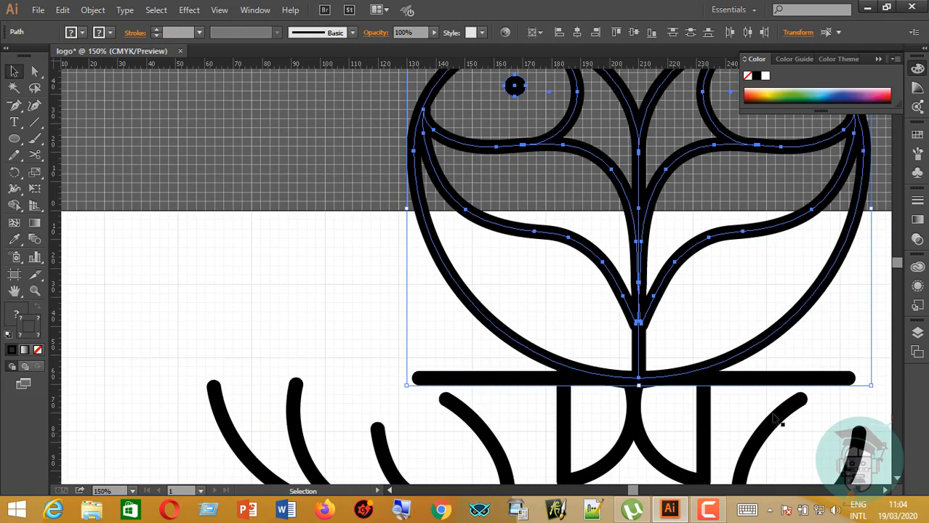
pyautogui.keyDown('shift'); pyautogui.click(748, 380); pyautogui.keyUp('shift')
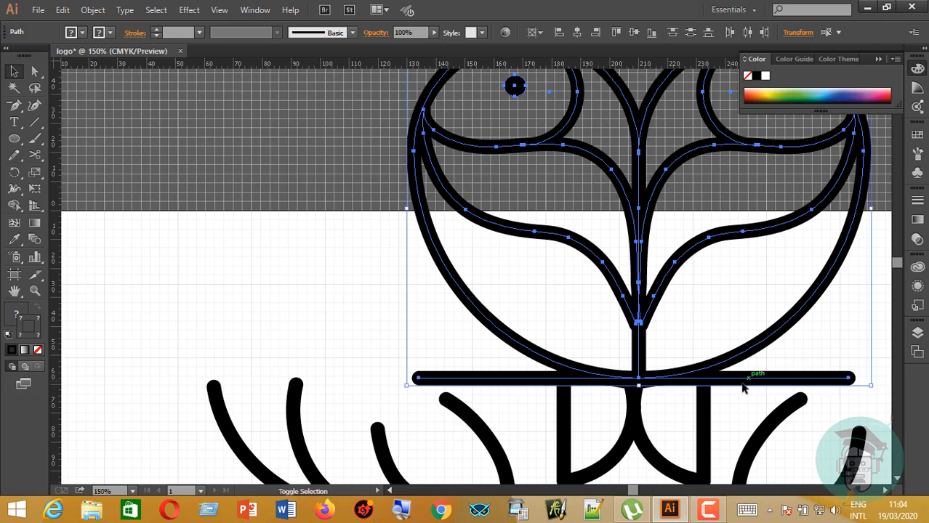
pyautogui.keyDown('shift'); pyautogui.click(567, 419); pyautogui.keyUp('shift')
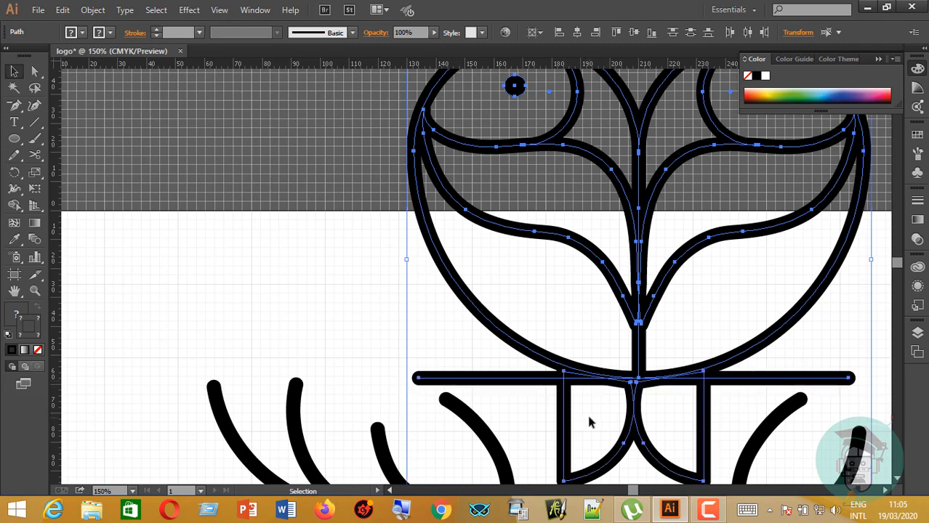
pyautogui.hotkey('ctrl', 'g')
pyautogui.moveTo(638, 322); pyautogui.dragTo(636, 332)
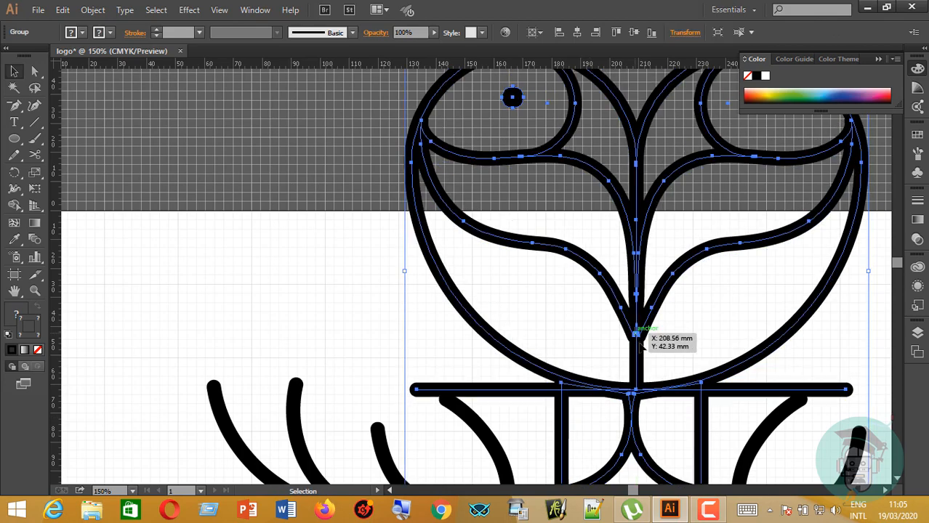
pyautogui.click(343, 290)
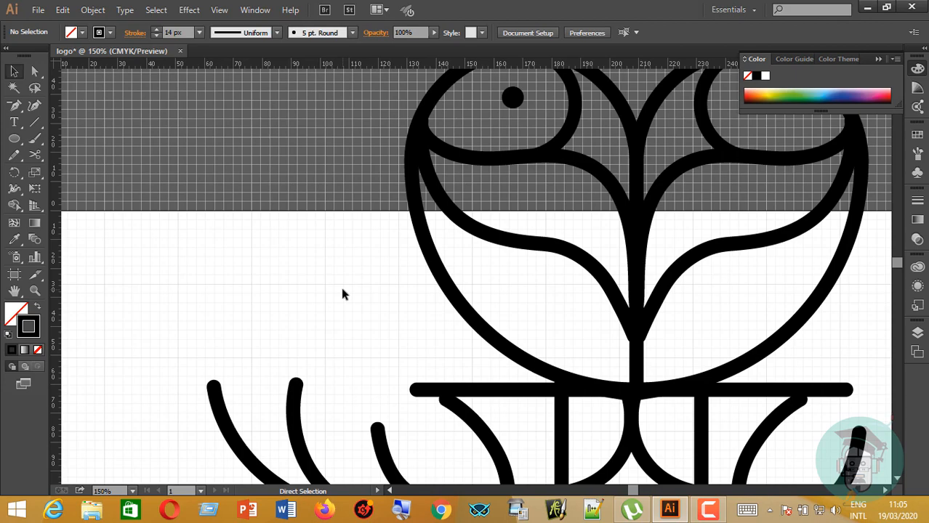
# Examine the whole combined bird and deer drawing and how it fits on the artboard
pyautogui.hotkey('ctrl', '-')
pyautogui.scroll(-5, 409, 363)
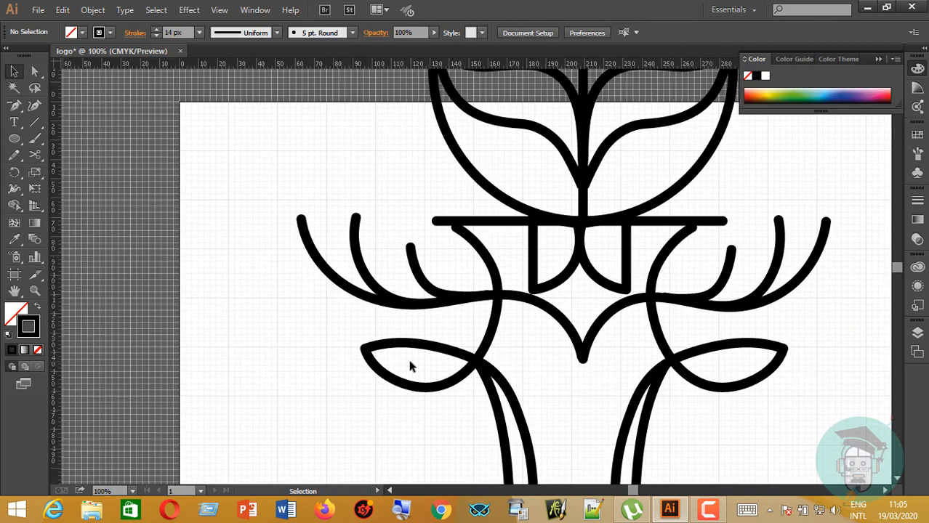
pyautogui.hotkey('ctrl', '-')
pyautogui.scroll(-2, 428, 381)
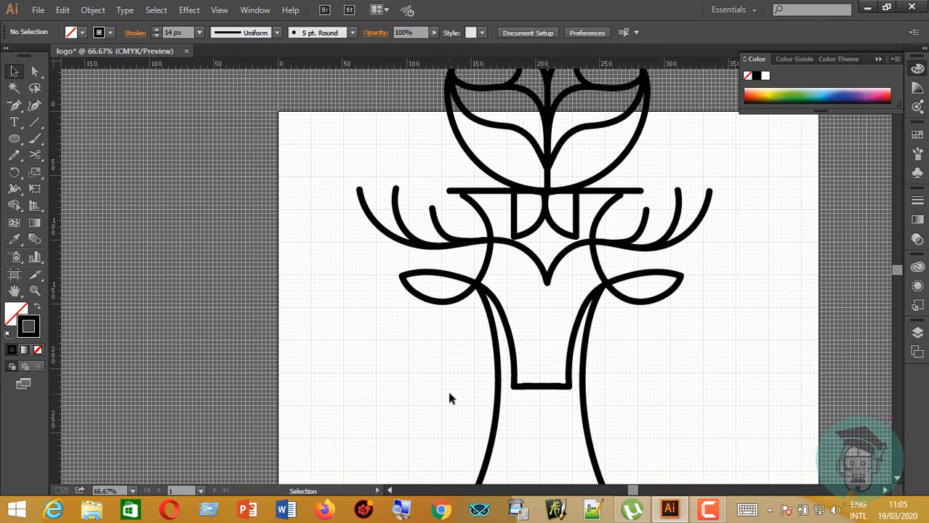
pyautogui.scroll(3, 449, 399)
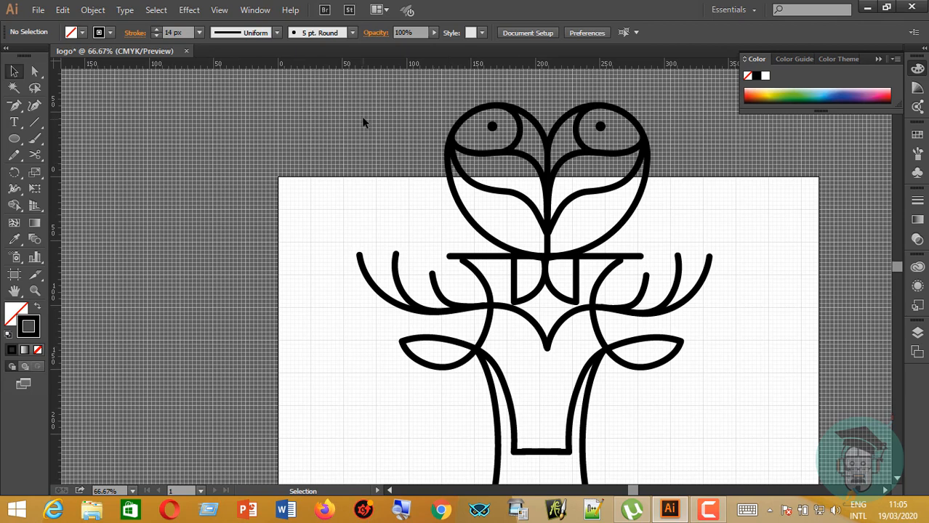
pyautogui.moveTo(368, 107); pyautogui.dragTo(751, 403)
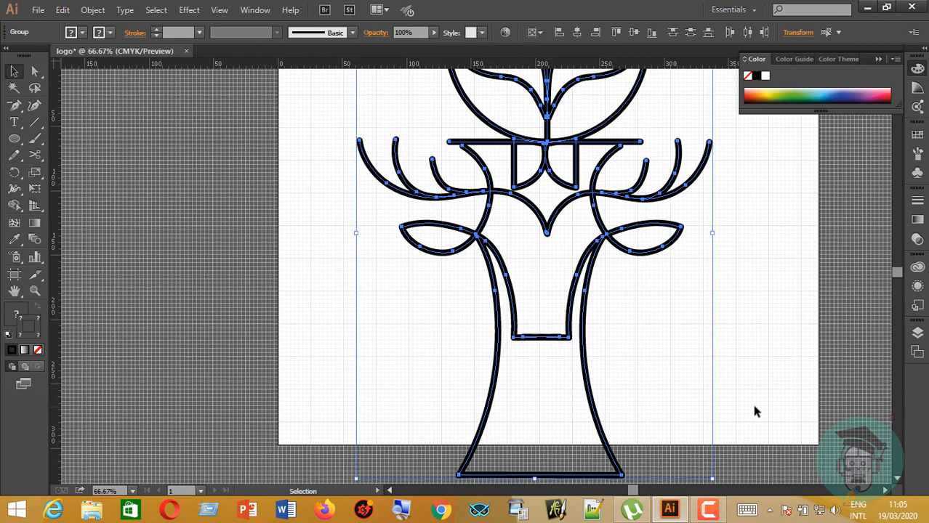
pyautogui.press('a')
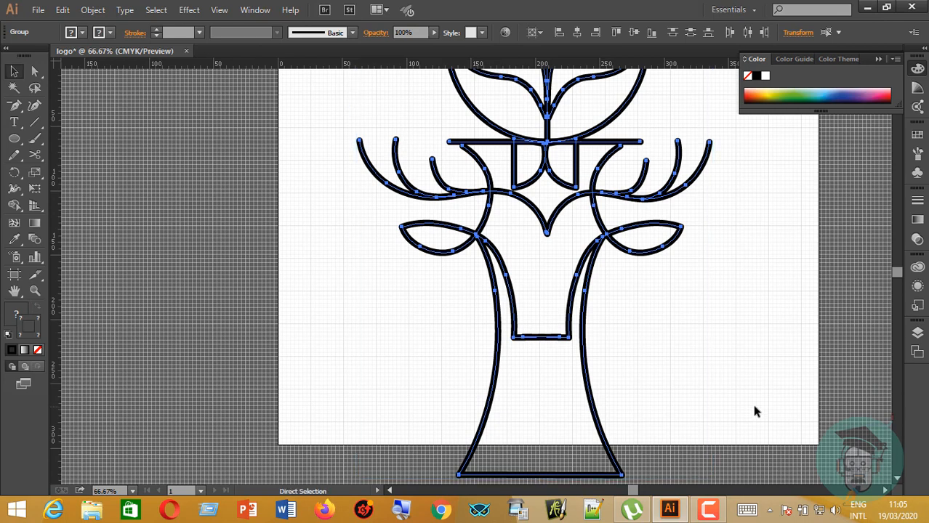
pyautogui.hotkey('ctrl', '-')
pyautogui.press('v')
pyautogui.scroll(2, 693, 410)
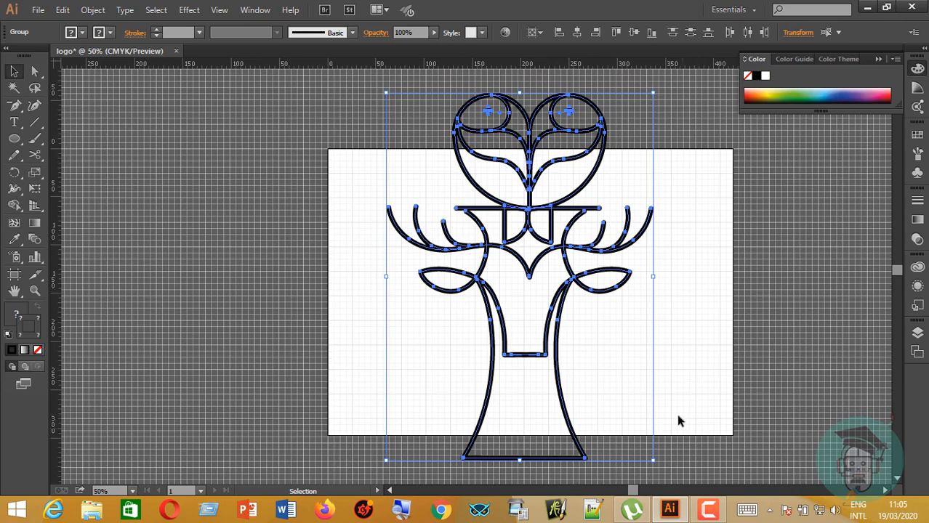
pyautogui.click(723, 373)
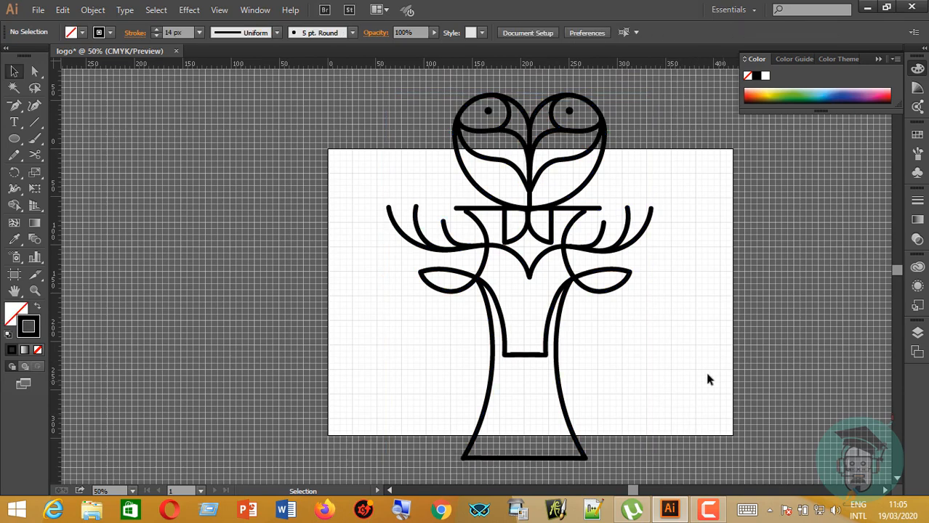
# Hide the grid and enlarge the artboard evenly about its centre to about 616 × 435 mm, enclosing the whole logo
pyautogui.click(220, 10)
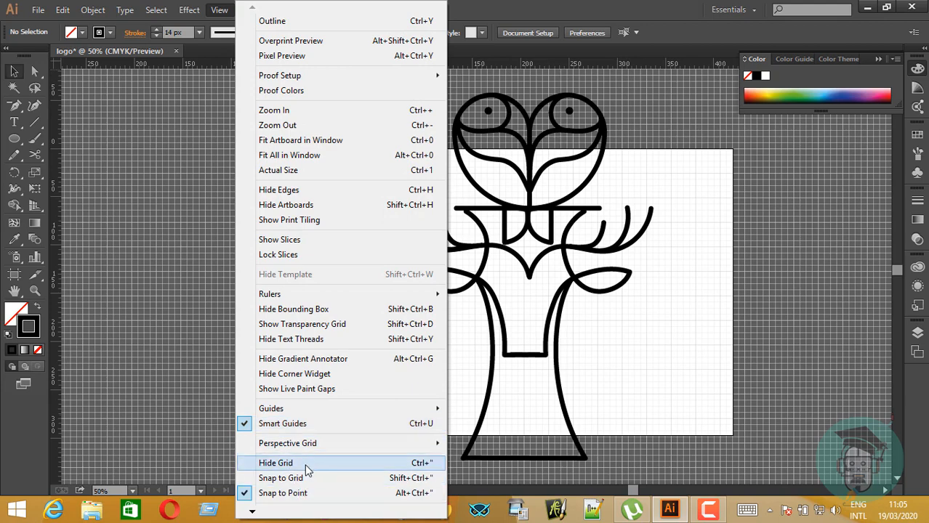
pyautogui.click(277, 463)
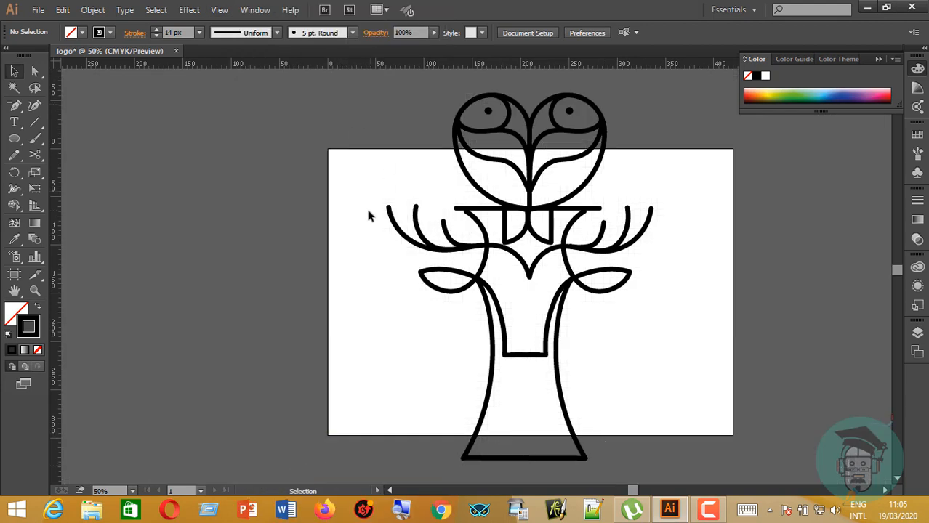
pyautogui.click(13, 275)
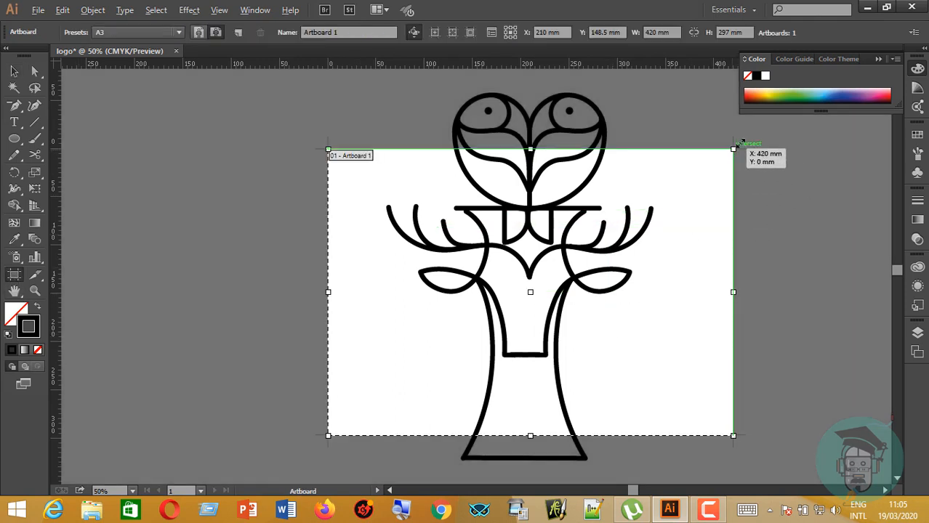
pyautogui.moveTo(736, 145); pyautogui.dragTo(827, 82)
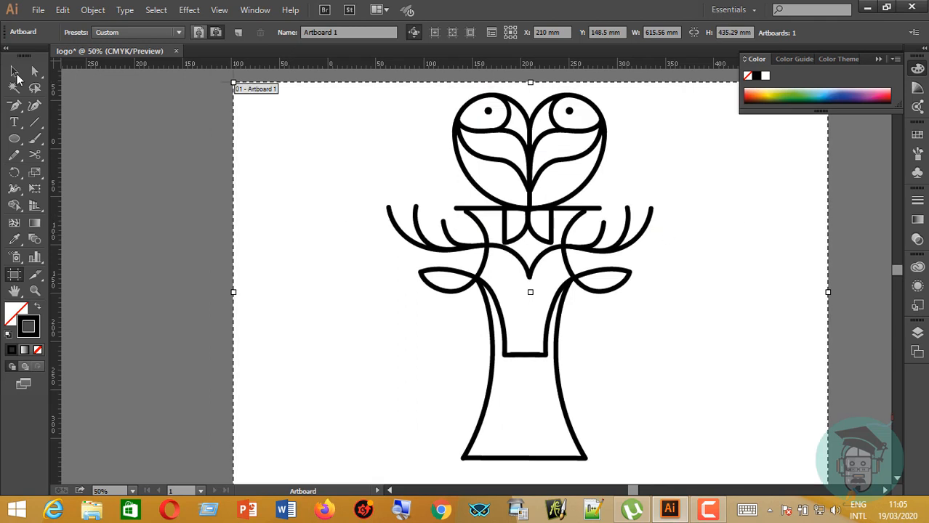
pyautogui.click(13, 72)
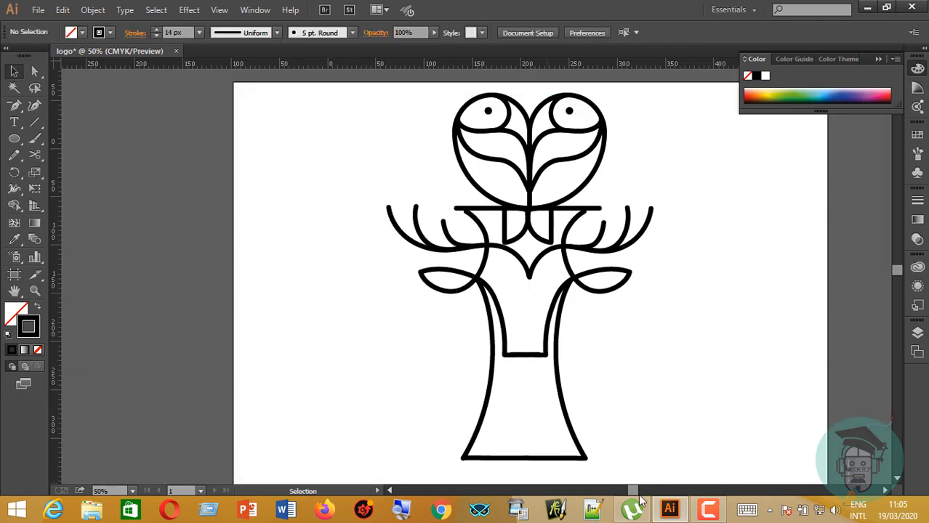
pyautogui.moveTo(638, 492); pyautogui.dragTo(643, 492)
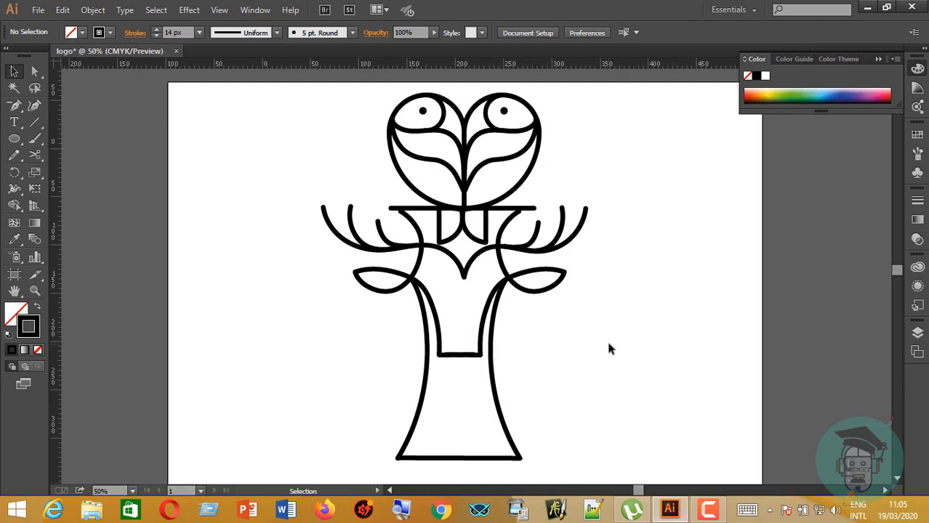
pyautogui.scroll(-2, 609, 350)
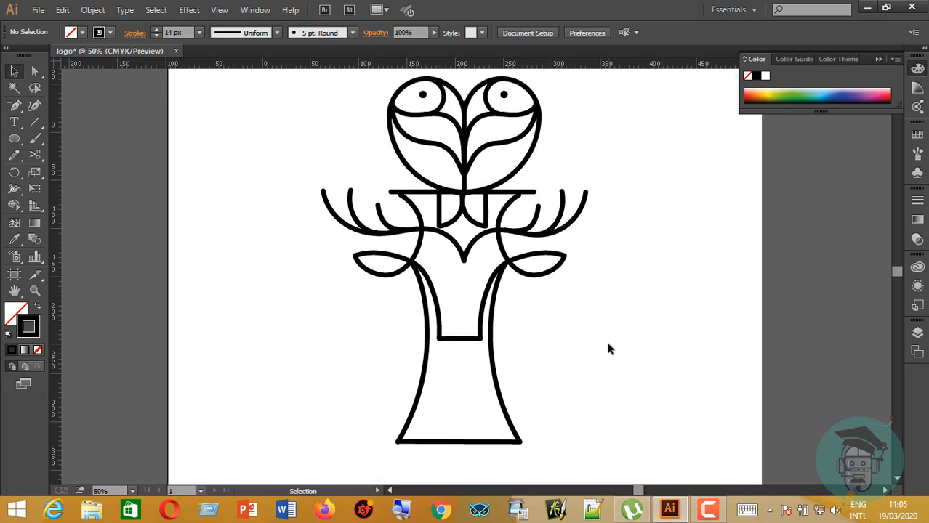